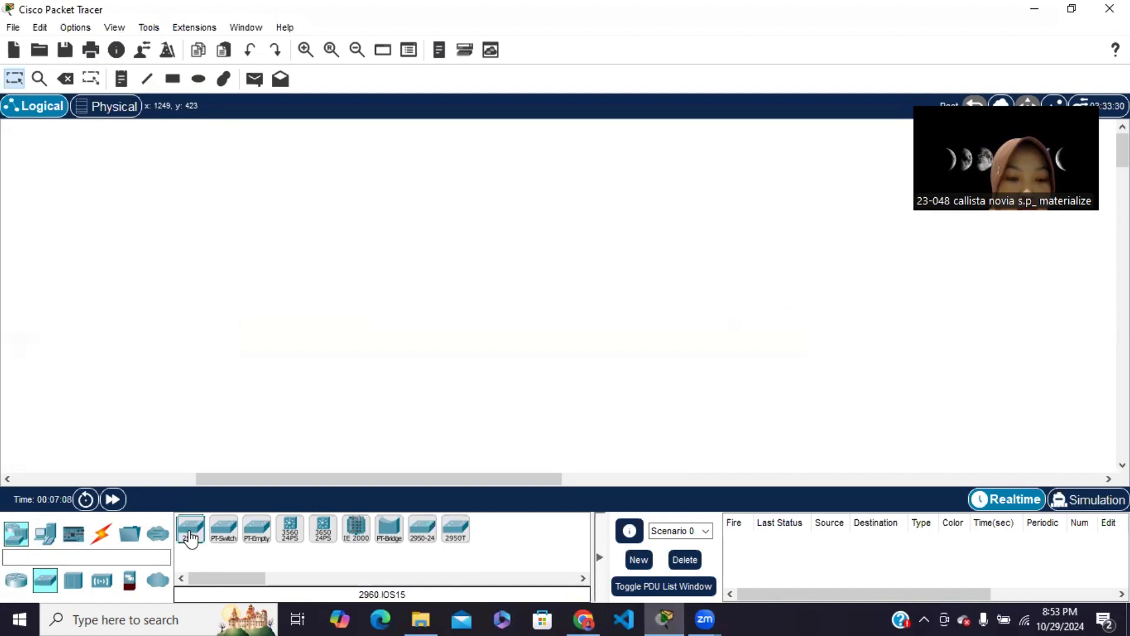
# Place two 2960 switches side by side in the logical workspace
pyautogui.click(291, 266)
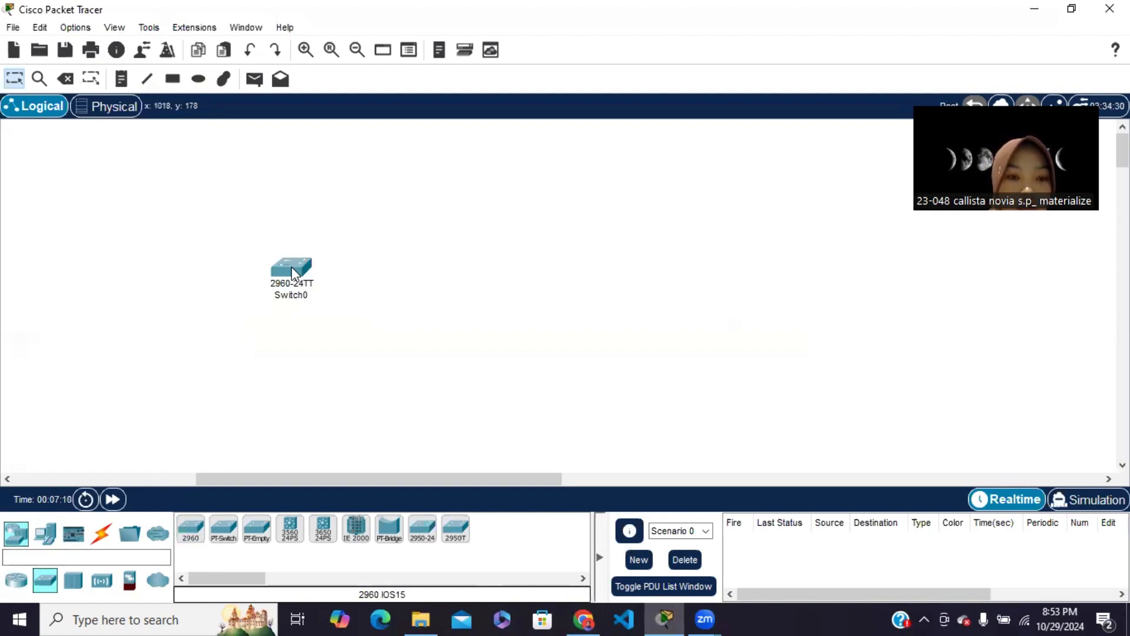
pyautogui.click(190, 530)
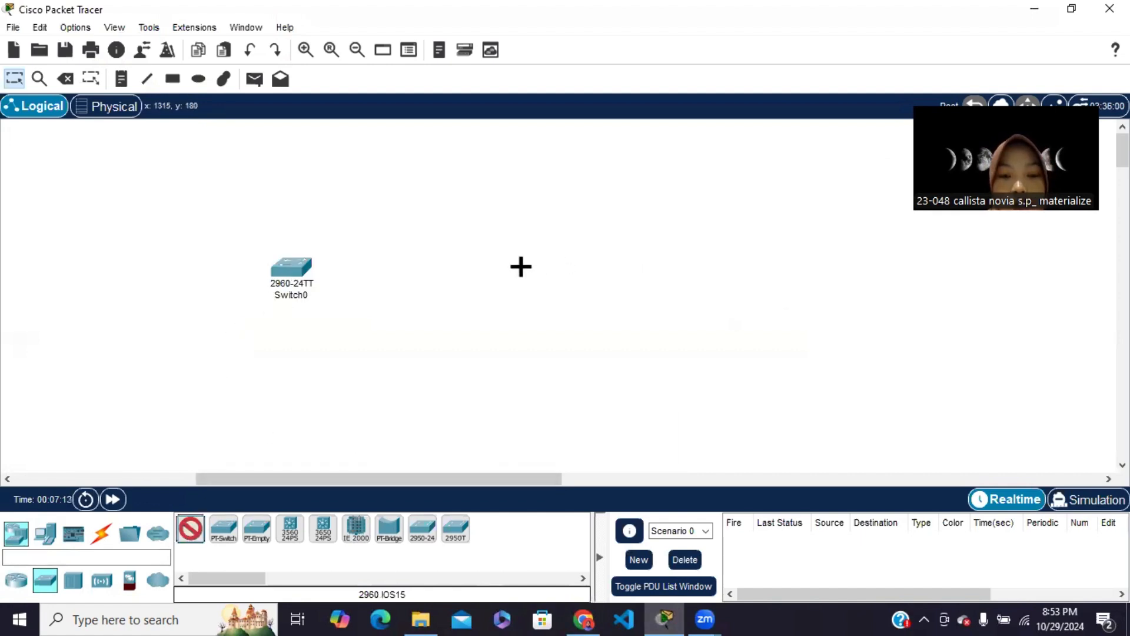
pyautogui.click(514, 266)
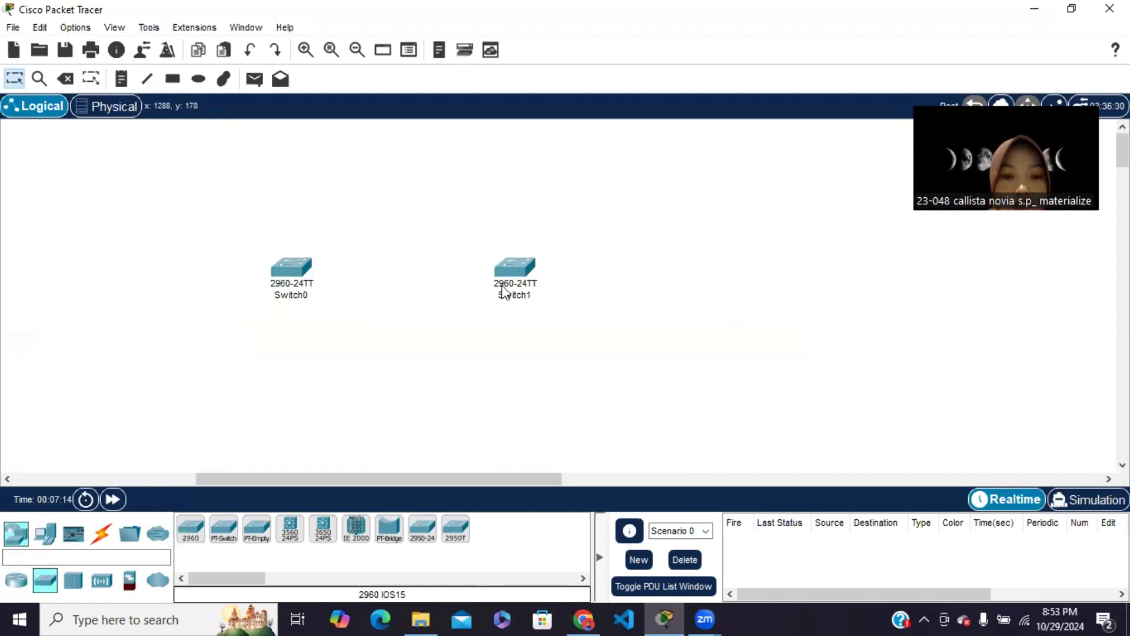
# Add two PC end devices to the workspace, one below each switch
pyautogui.click(16, 533)
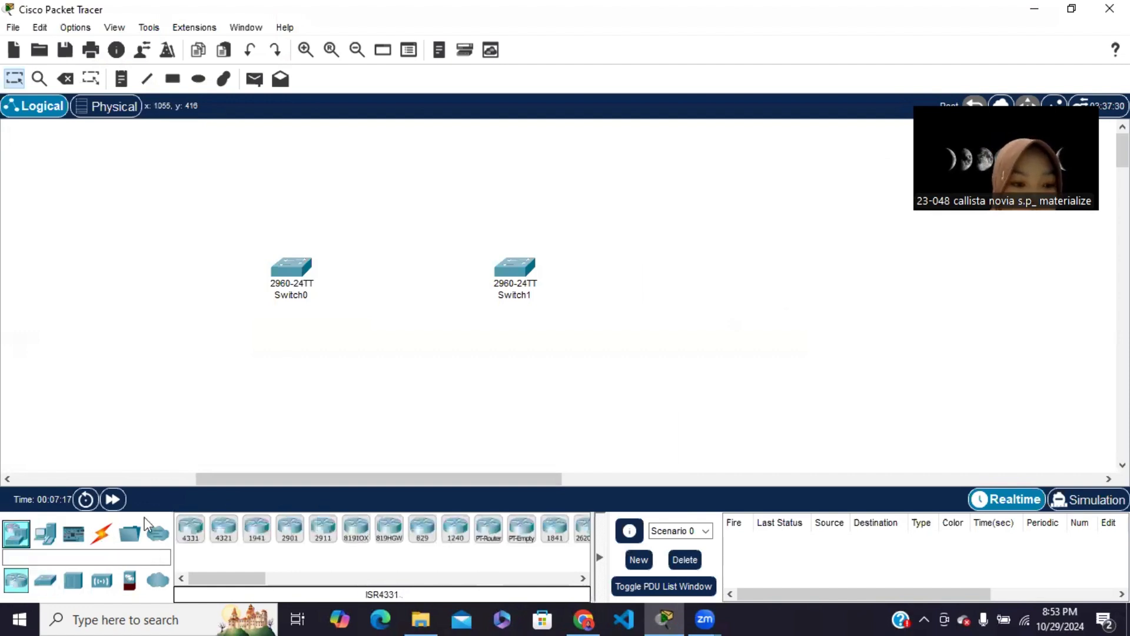
pyautogui.click(47, 534)
pyautogui.click(190, 529)
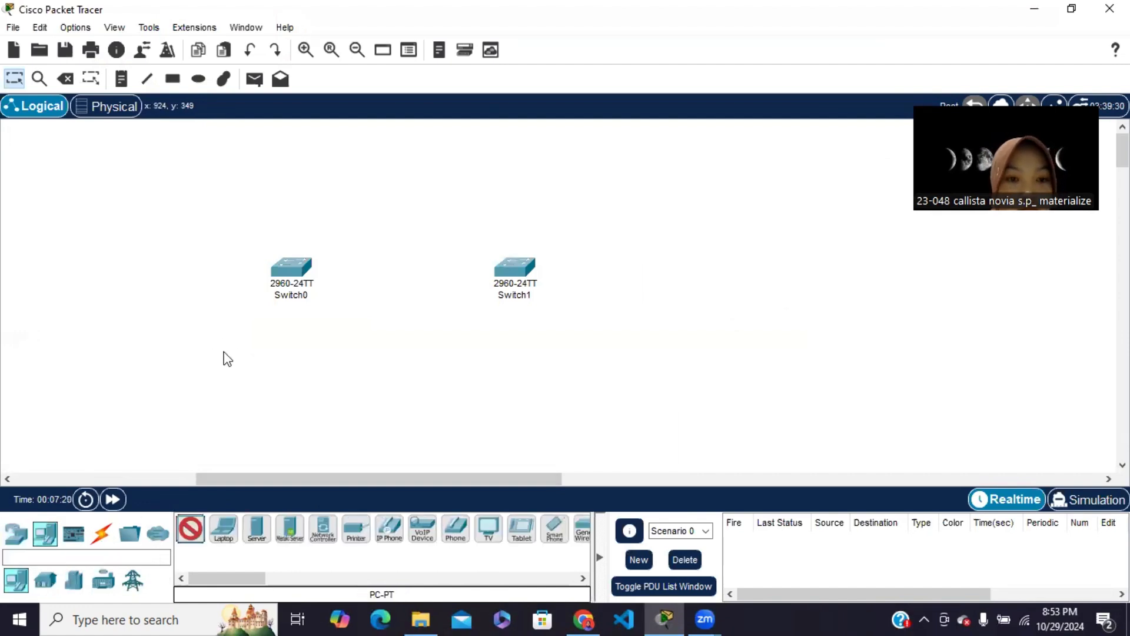
pyautogui.click(222, 351)
pyautogui.click(190, 529)
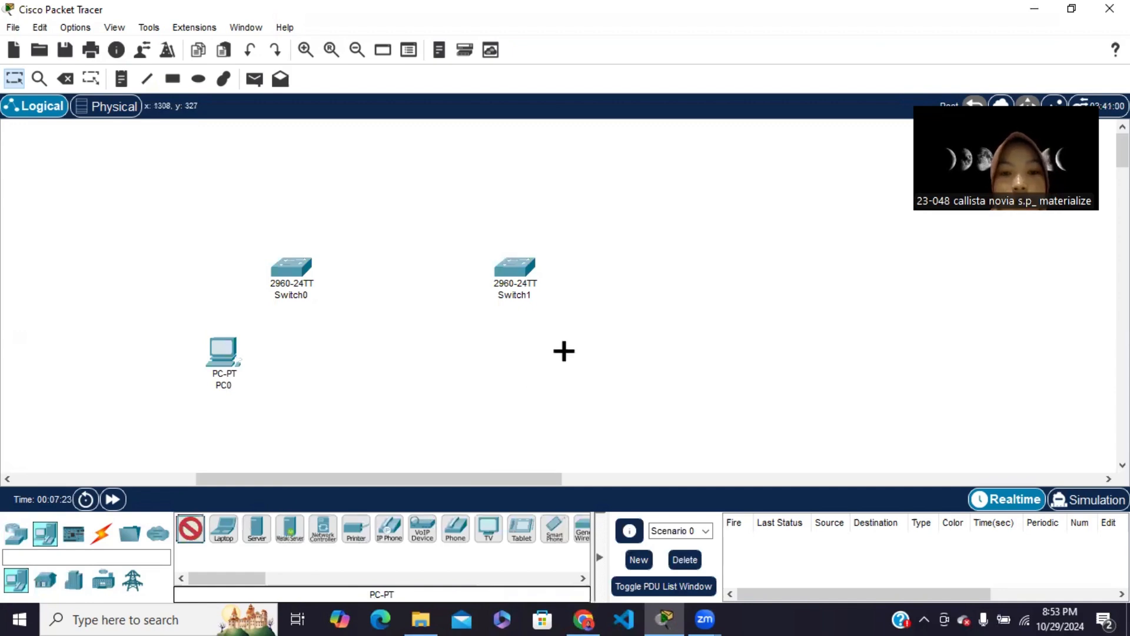
pyautogui.click(561, 347)
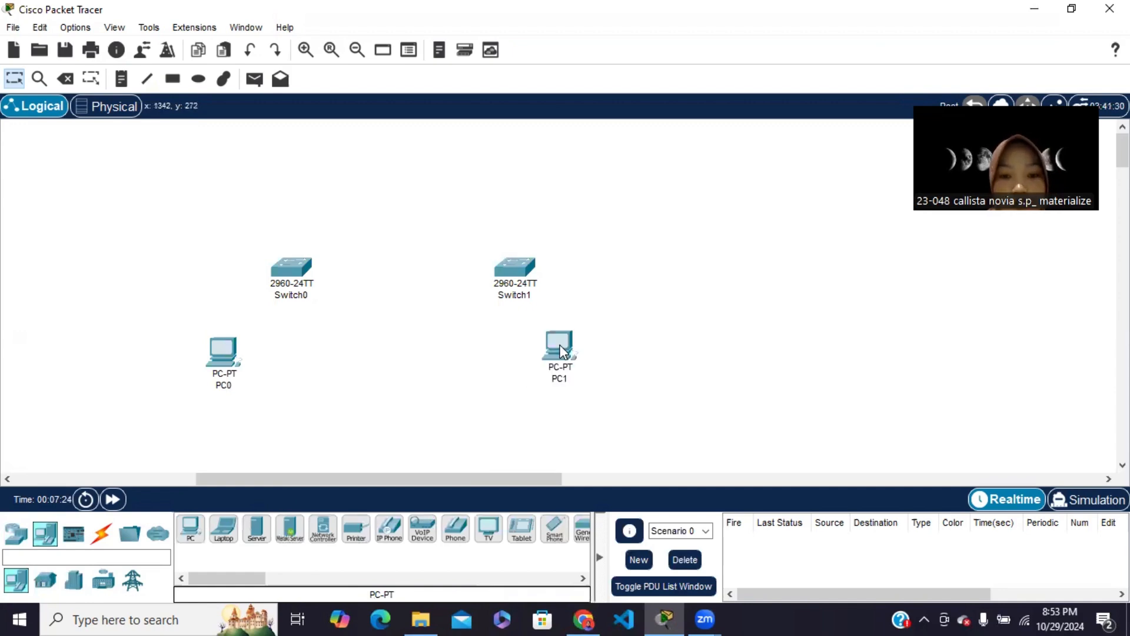
# Rename Switch0 as S1 and Switch1 as S2
pyautogui.click(297, 295)
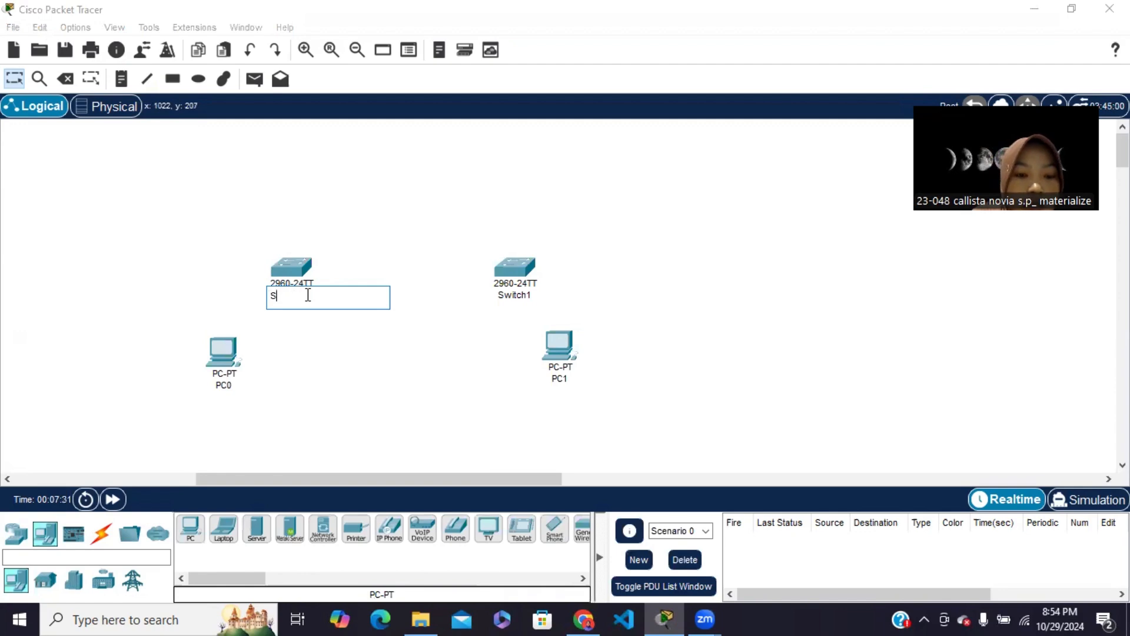
pyautogui.click(525, 296)
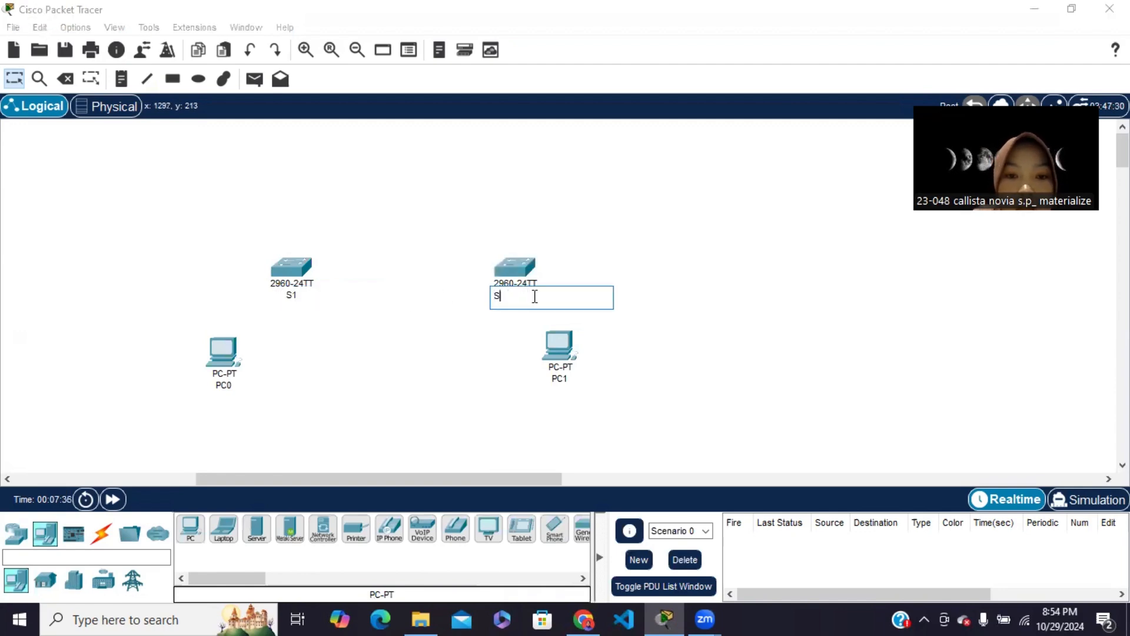
# Rename the PC below S1 as PC A and the PC below S2 as PC-B
pyautogui.click(226, 386)
pyautogui.doubleClick(229, 386)
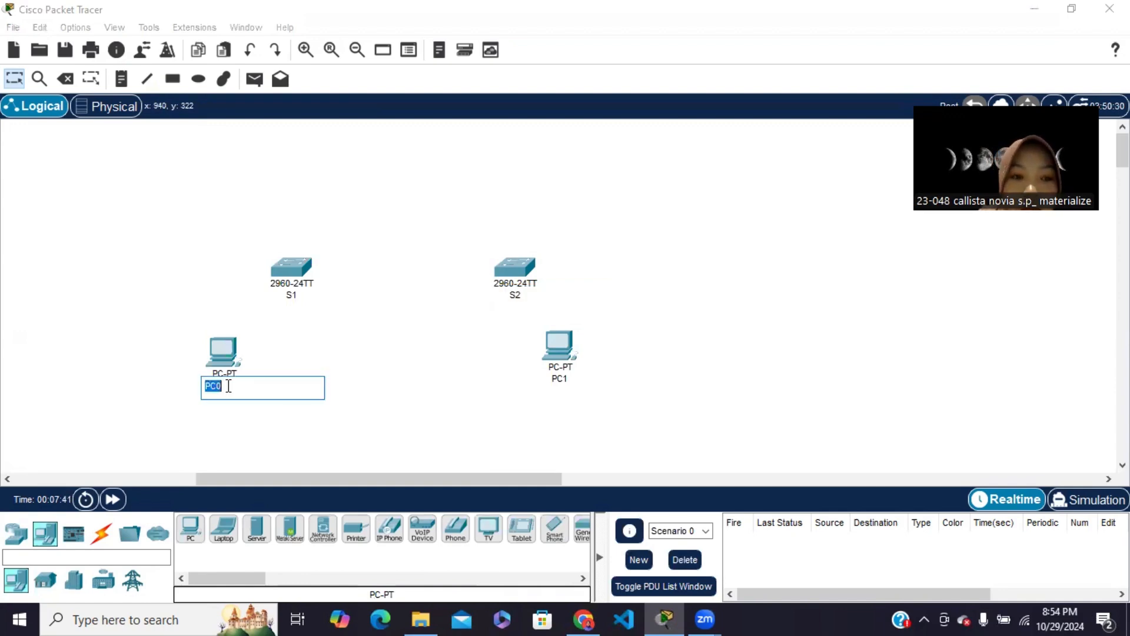
pyautogui.click(229, 386)
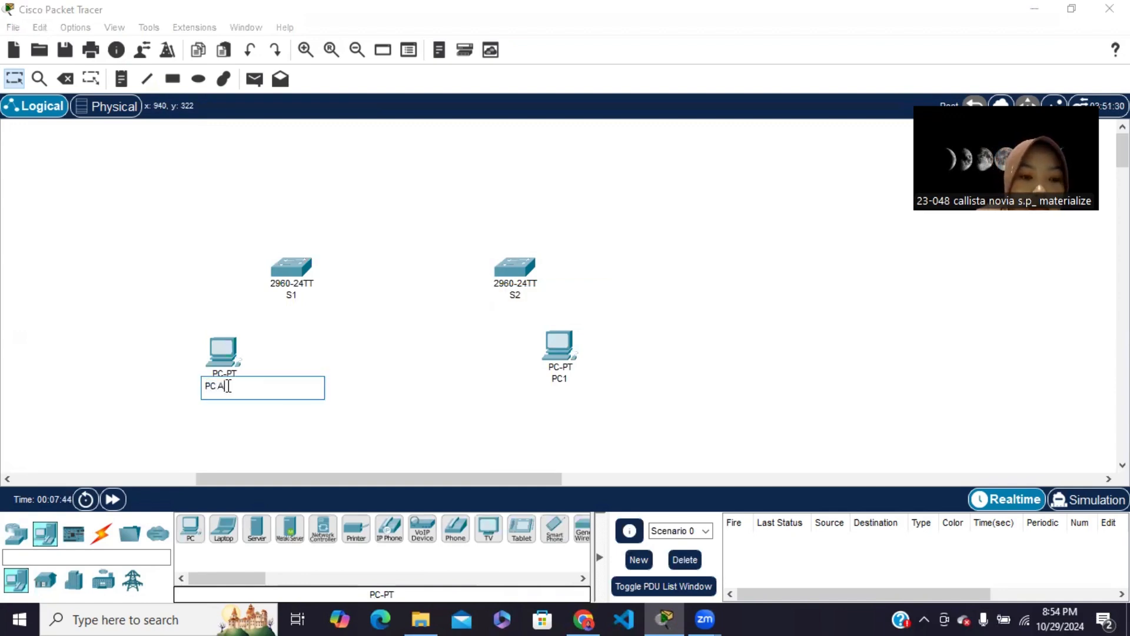
pyautogui.click(562, 379)
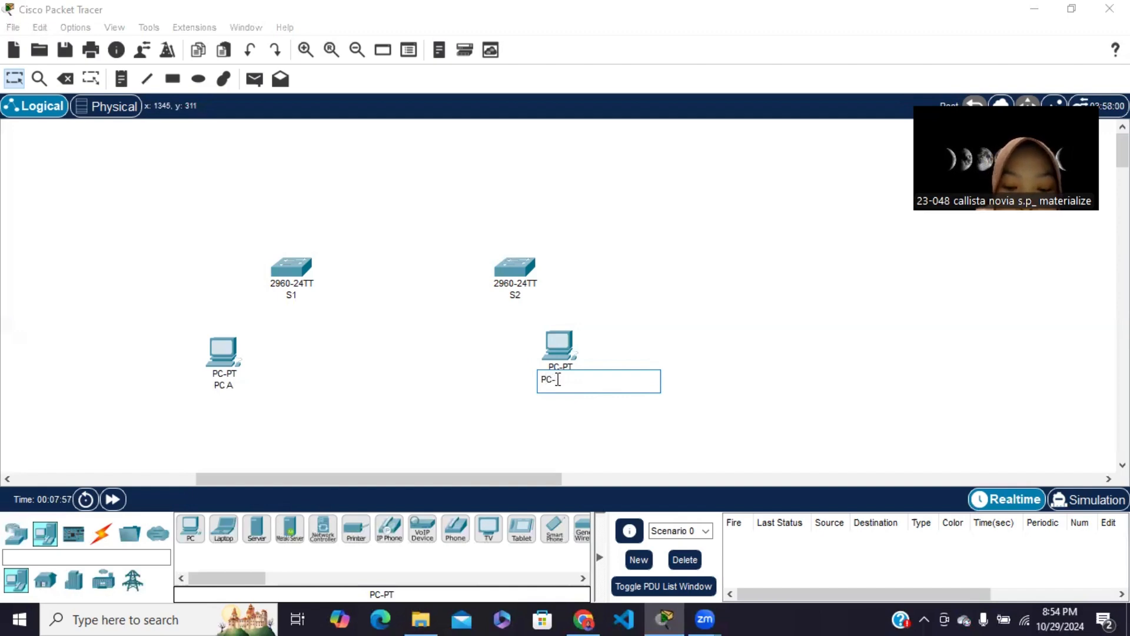
pyautogui.write('B')
# Correct the label of the PC below S1 to PC-A
pyautogui.click(239, 390)
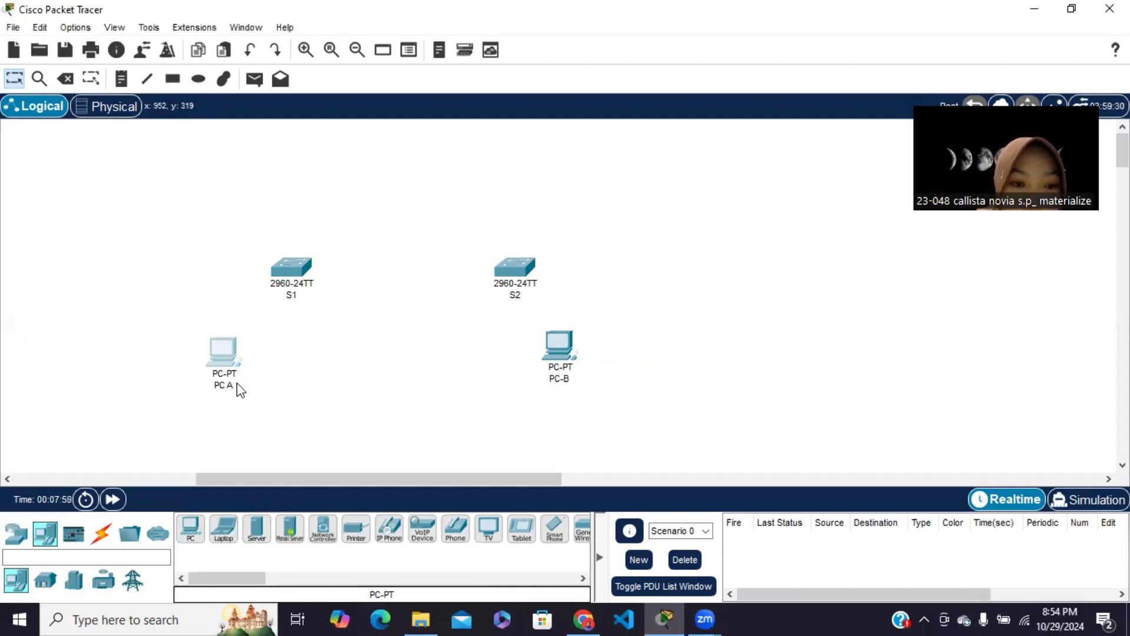
pyautogui.click(238, 389)
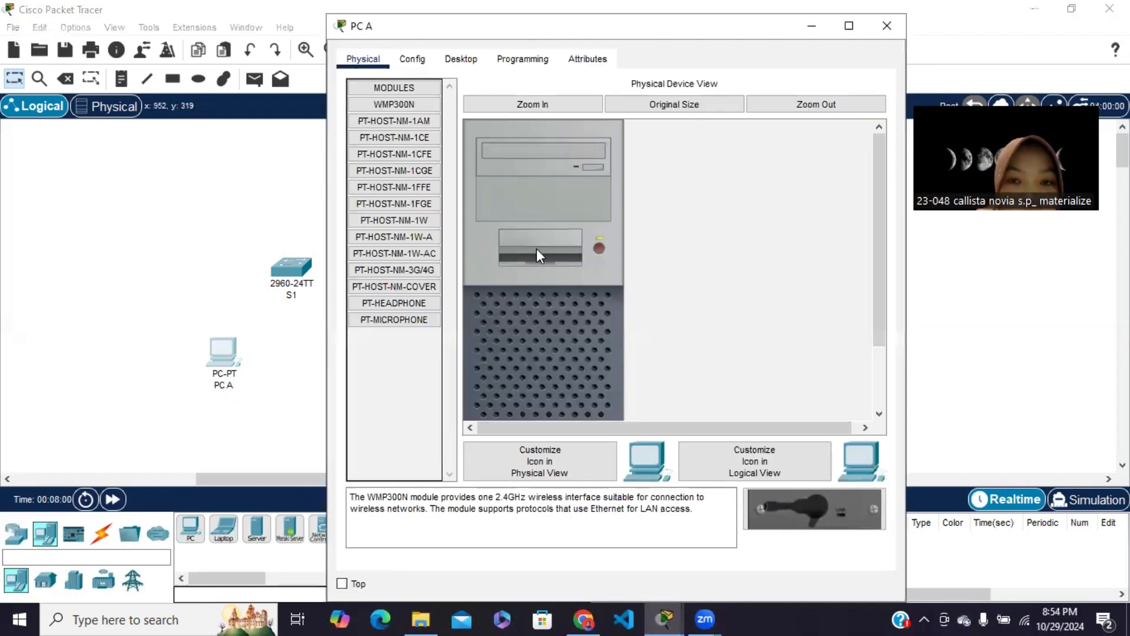
pyautogui.click(886, 25)
pyautogui.click(229, 384)
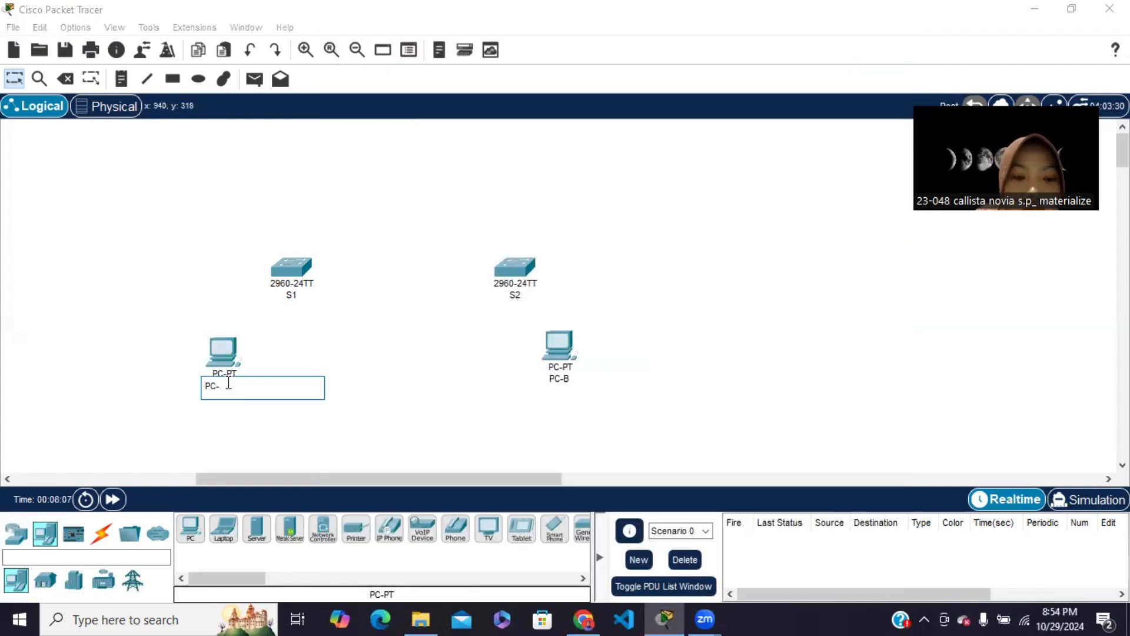
pyautogui.write('A')
pyautogui.press('Return')
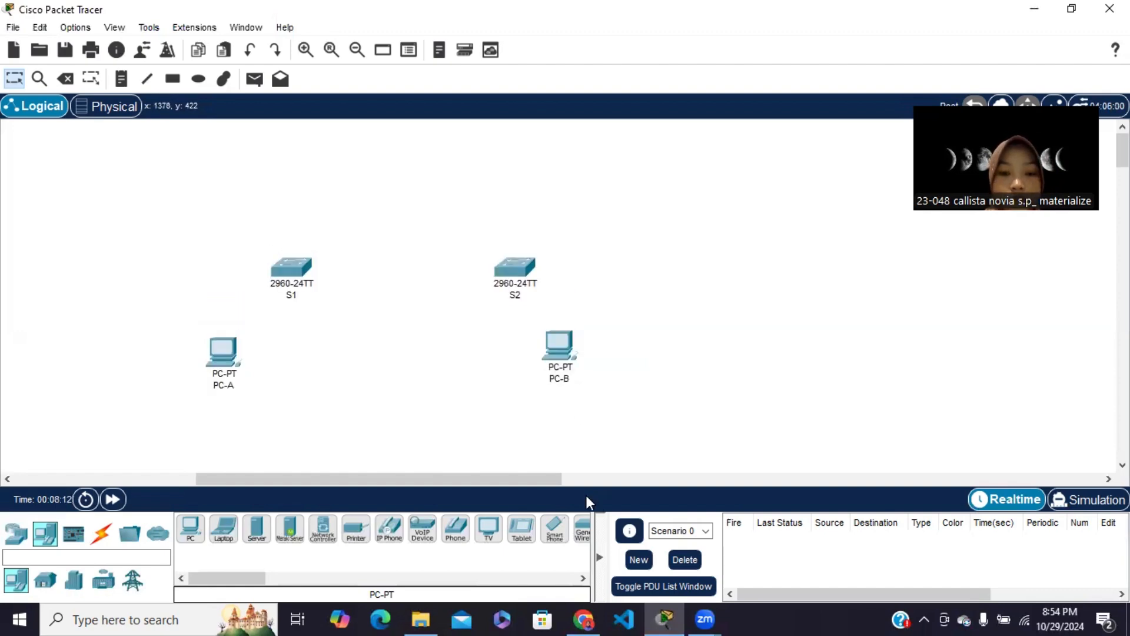
# Consult the lab module in Chrome and, back in Packet Tracer, connect S1's FastEthernet0/6 to PC-A's FastEthernet0 with a copper straight-through cable
pyautogui.click(583, 617)
pyautogui.scroll(-5, 510, 447)
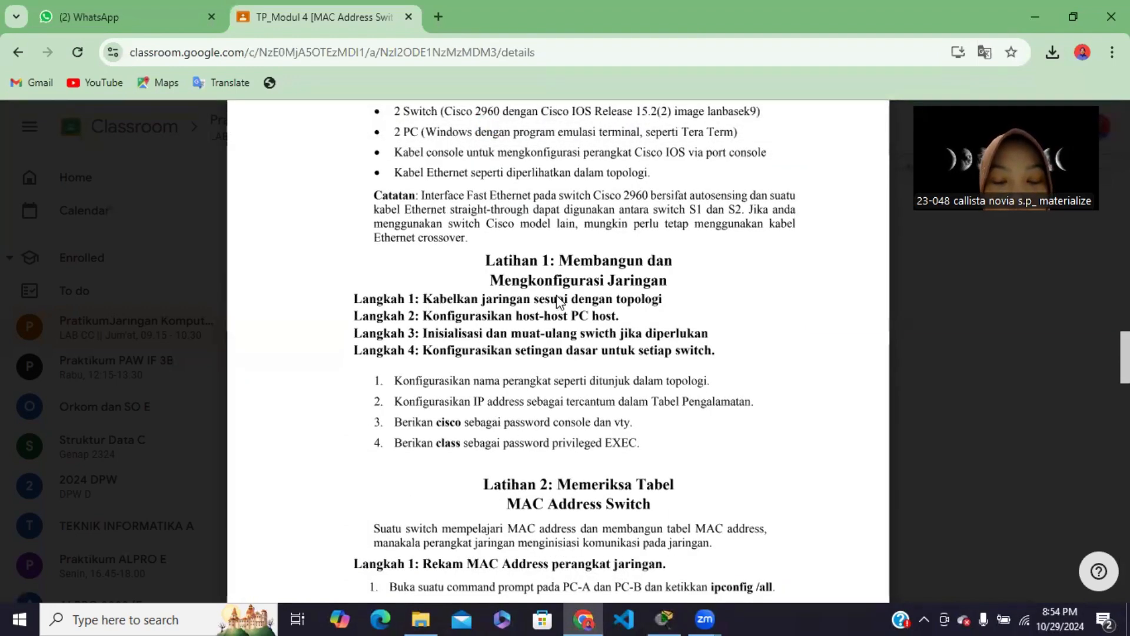
pyautogui.scroll(1, 660, 299)
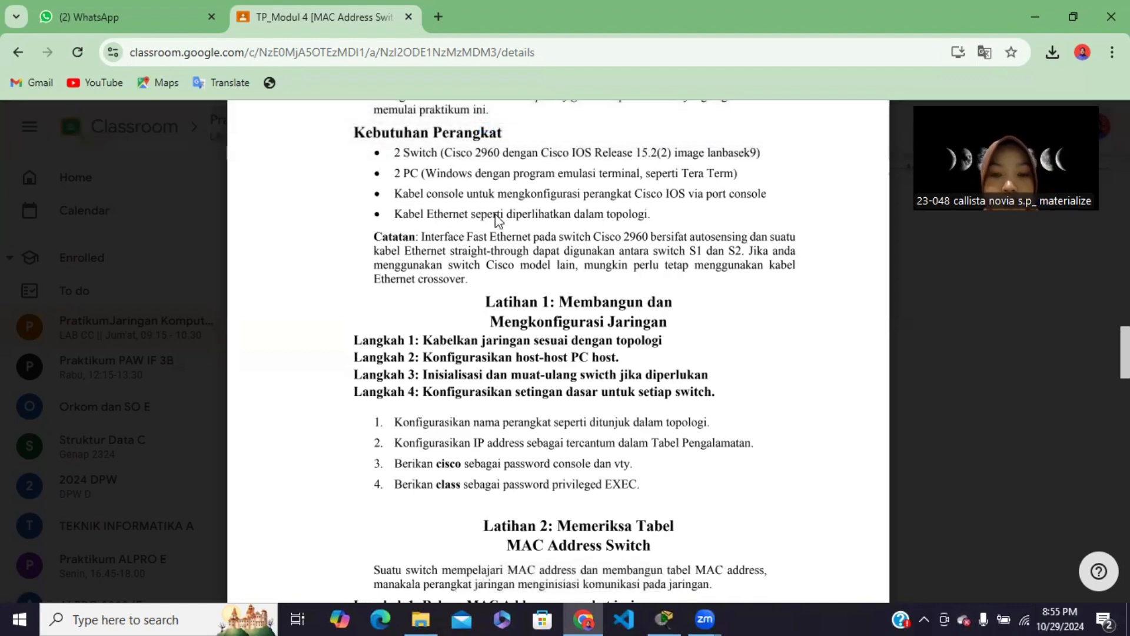
pyautogui.click(665, 618)
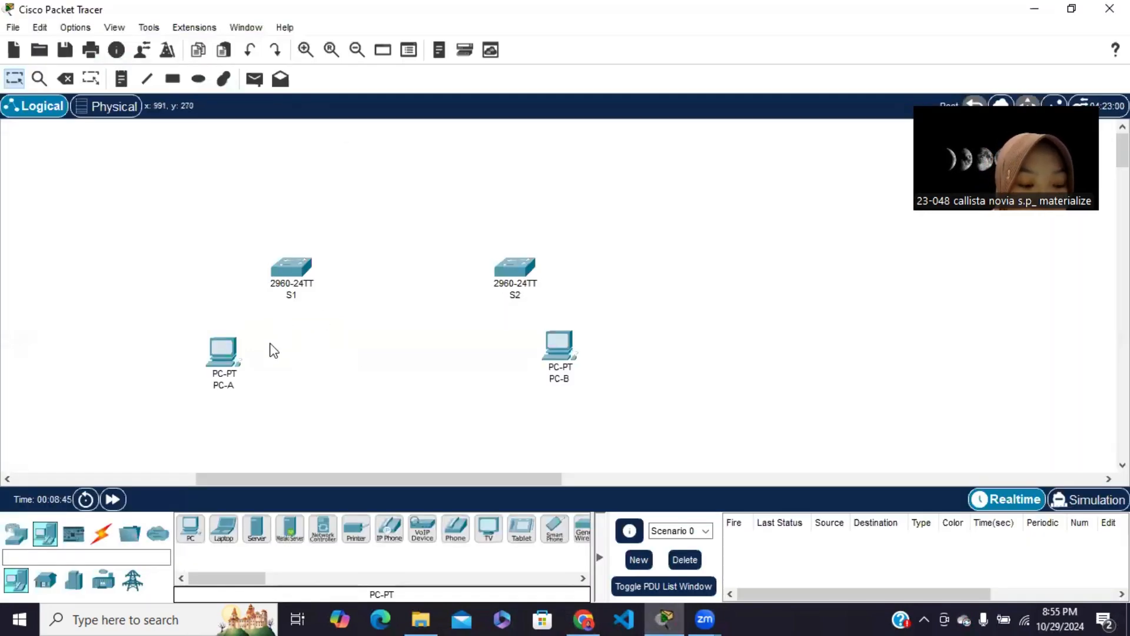
pyautogui.click(101, 533)
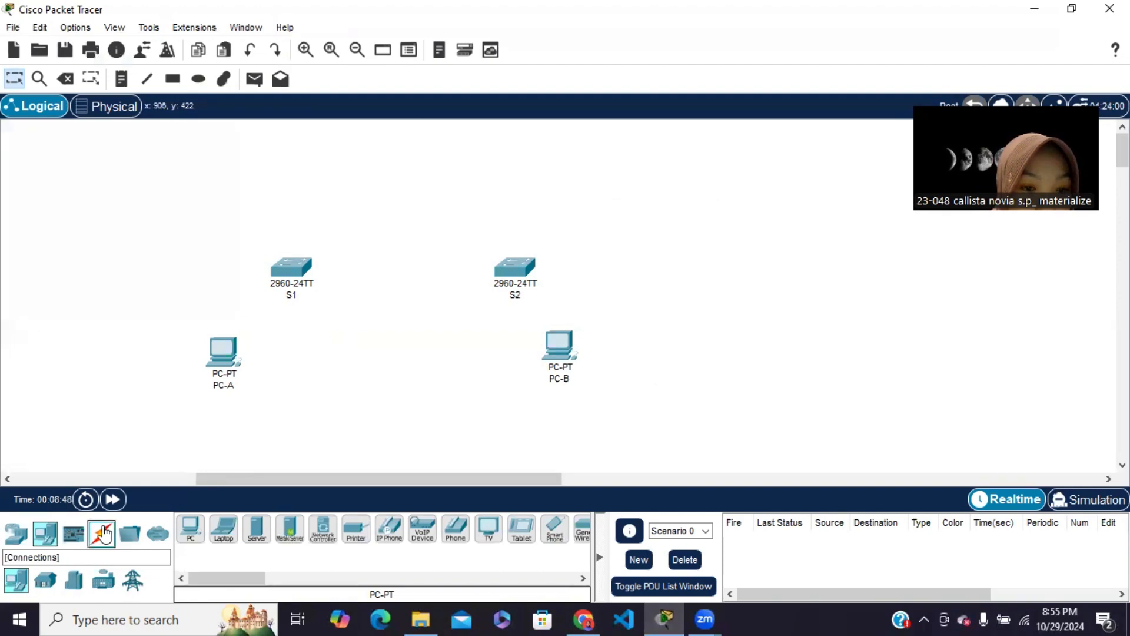
pyautogui.click(249, 539)
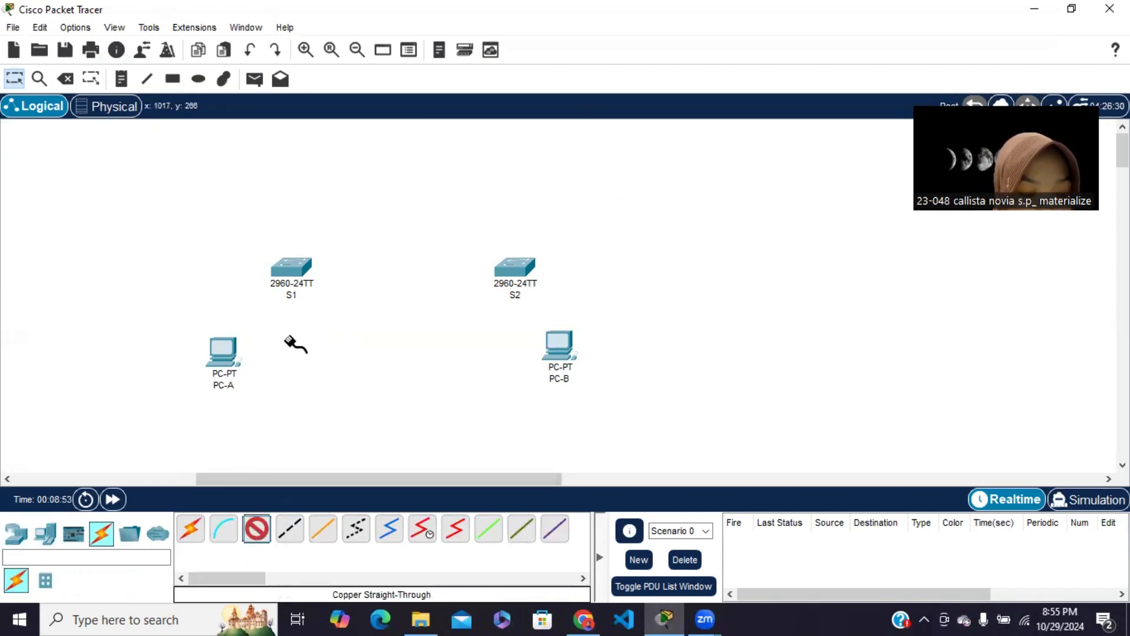
pyautogui.click(292, 269)
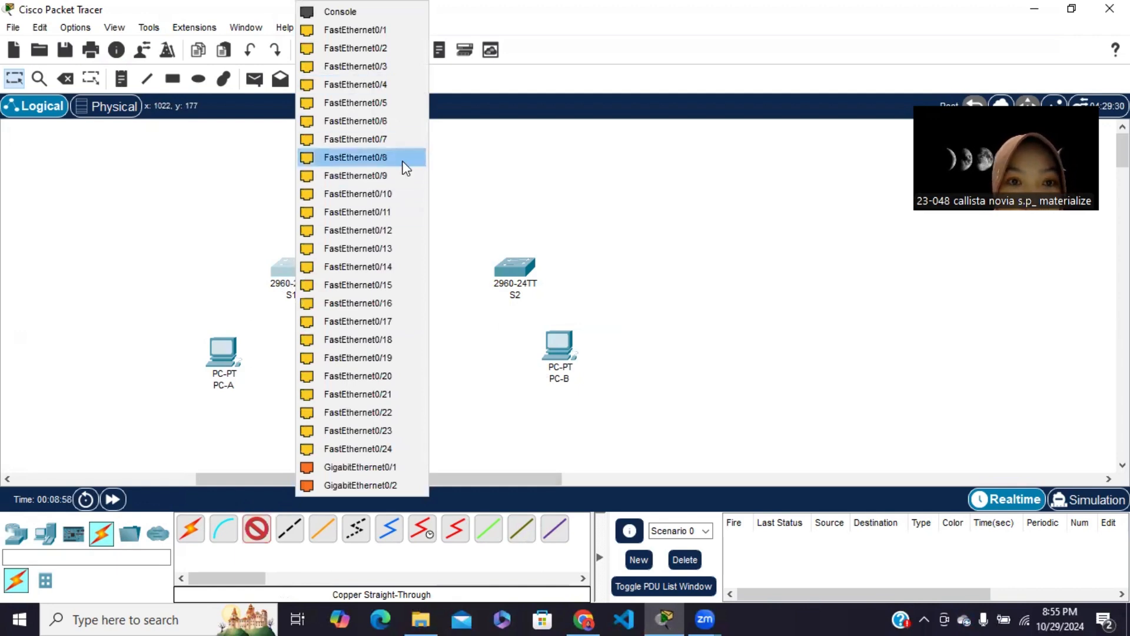
pyautogui.click(381, 121)
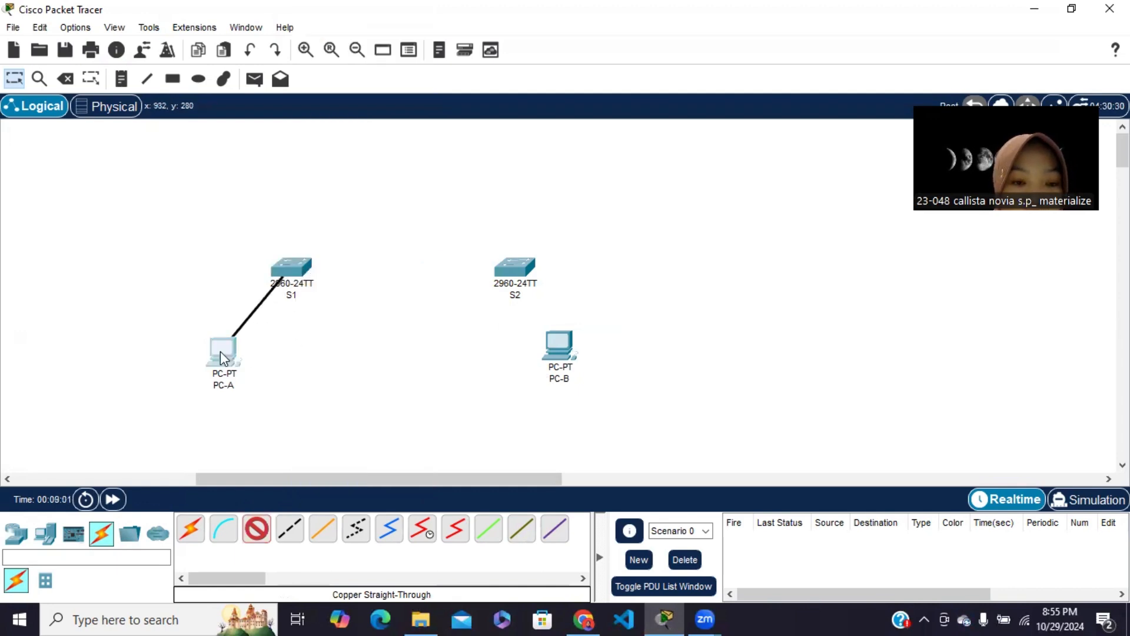
pyautogui.click(221, 352)
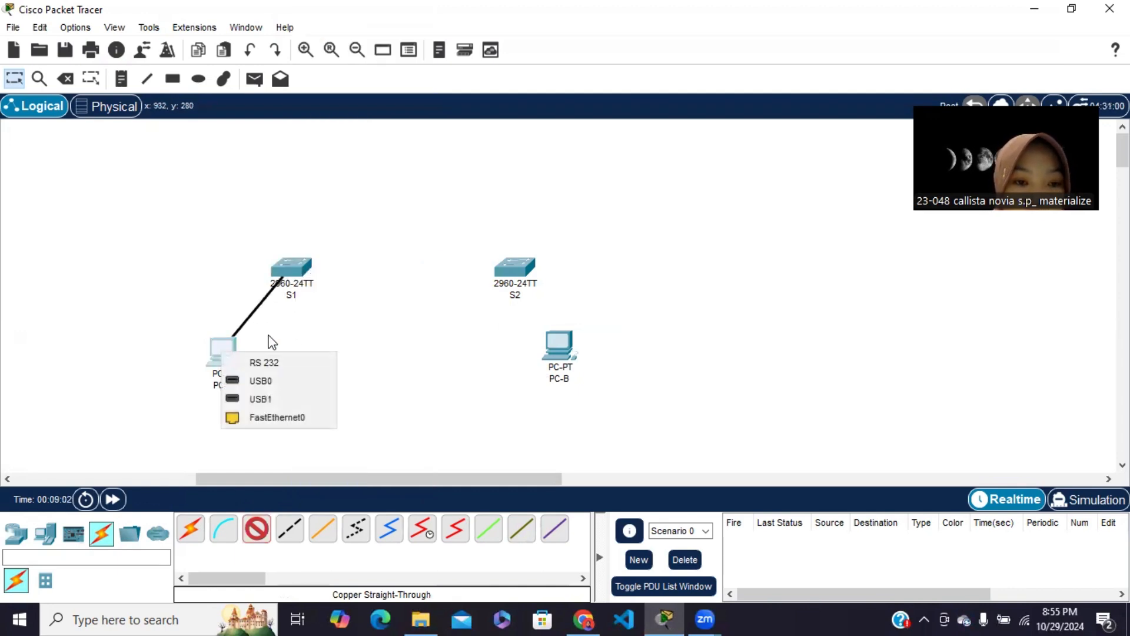
pyautogui.click(278, 416)
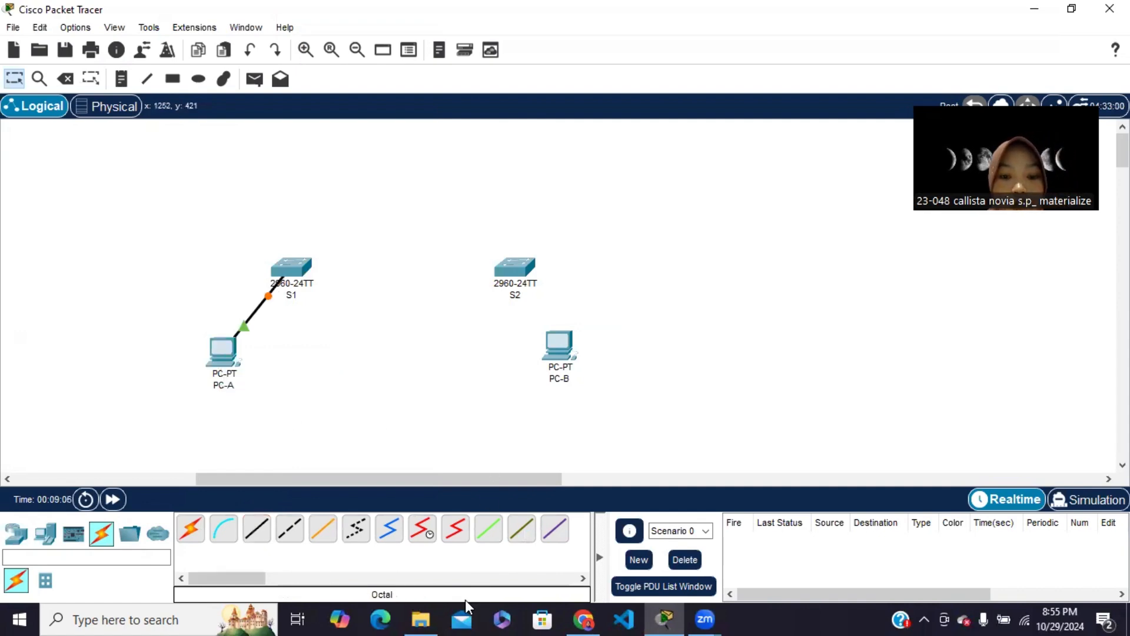
# Check the topology diagram in Chrome and, back in Packet Tracer, link S1's FastEthernet0/1 to S2's FastEthernet0/1 with a copper straight-through cable
pyautogui.click(584, 618)
pyautogui.scroll(12, 528, 303)
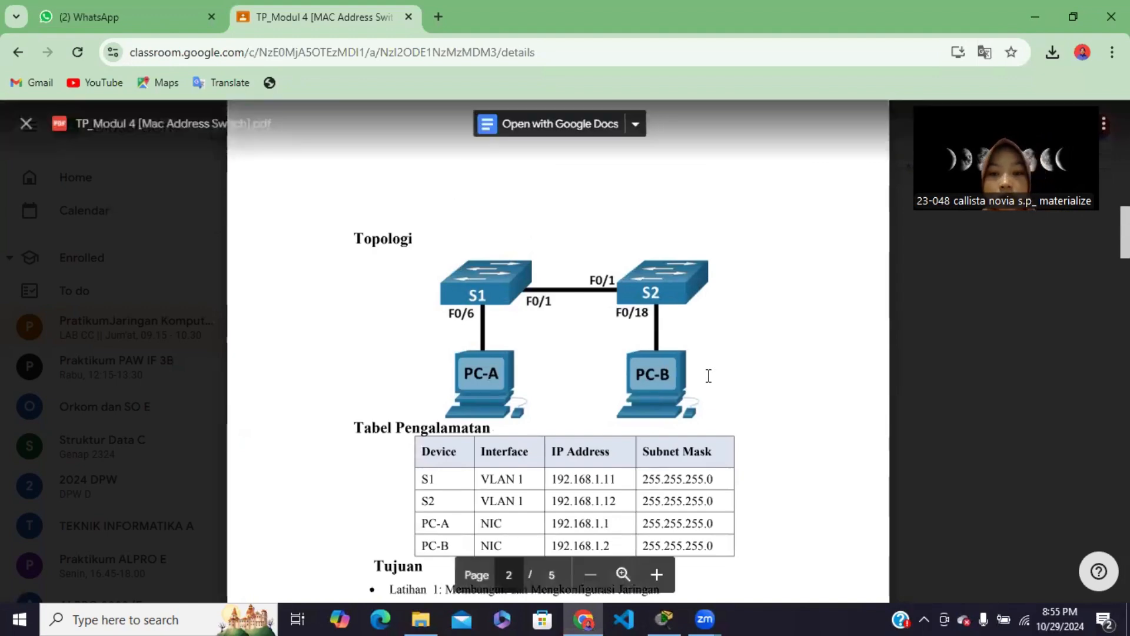
pyautogui.click(664, 619)
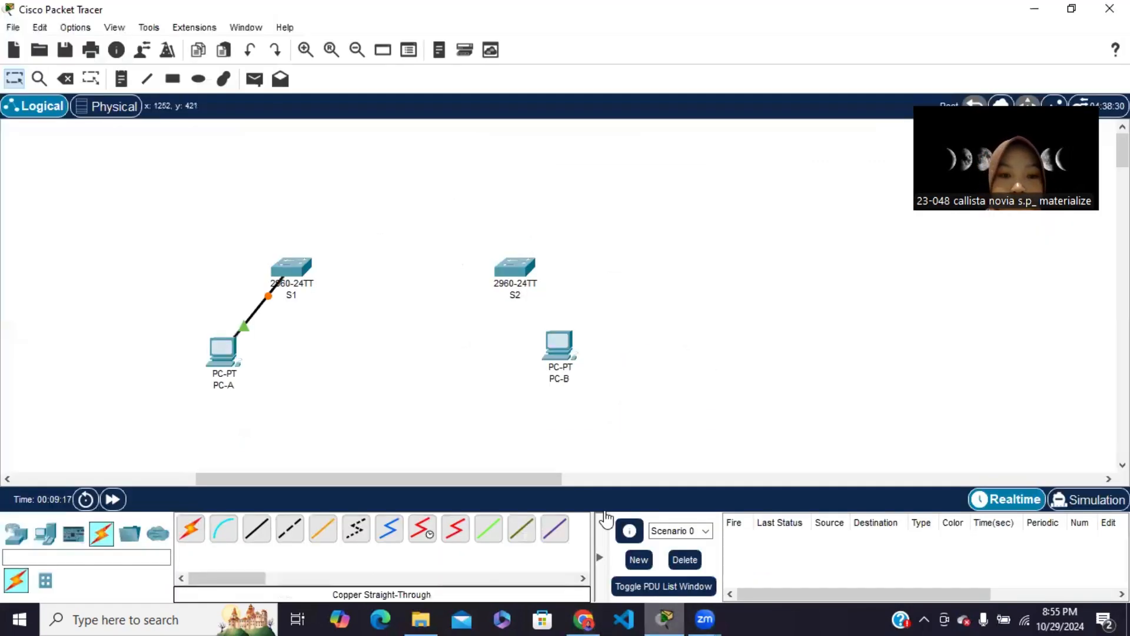
pyautogui.click(257, 527)
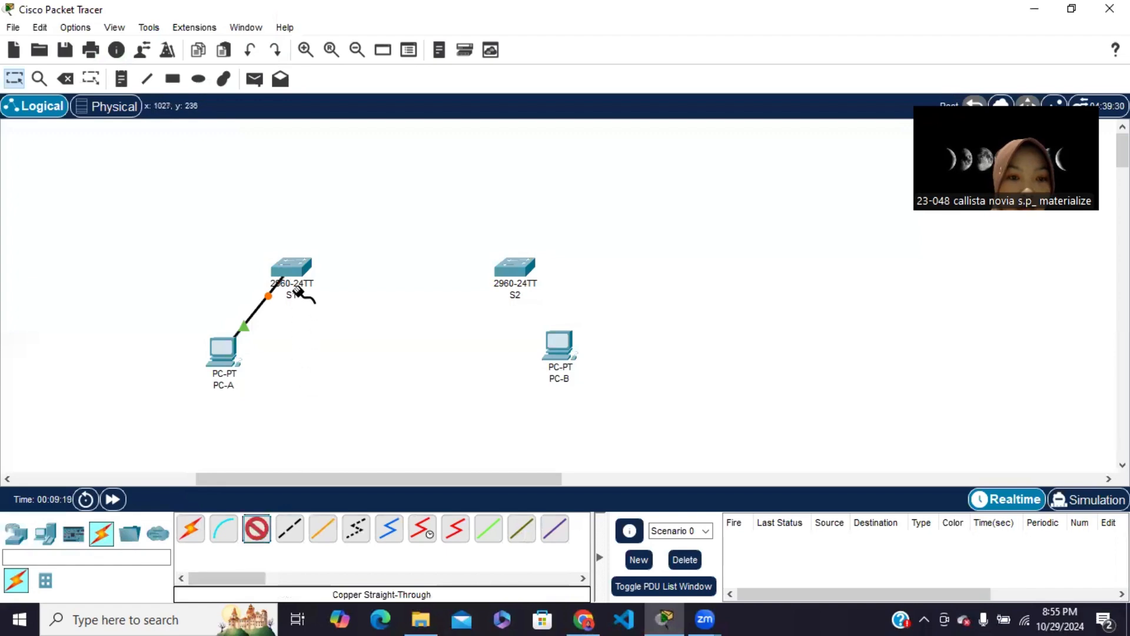
pyautogui.click(302, 259)
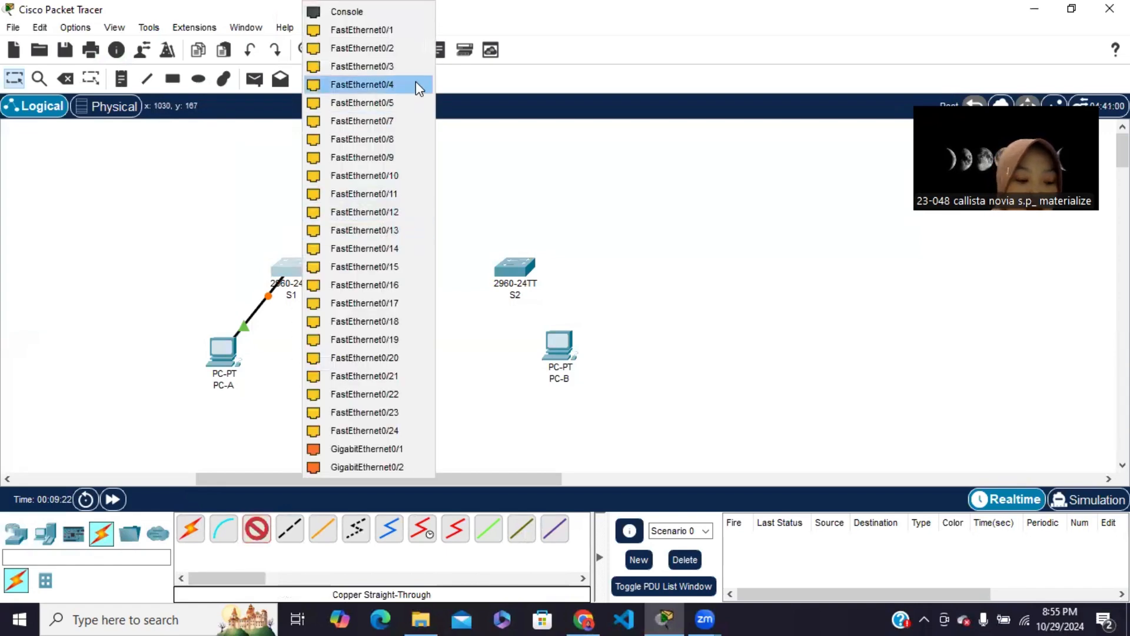
pyautogui.click(414, 26)
pyautogui.click(518, 268)
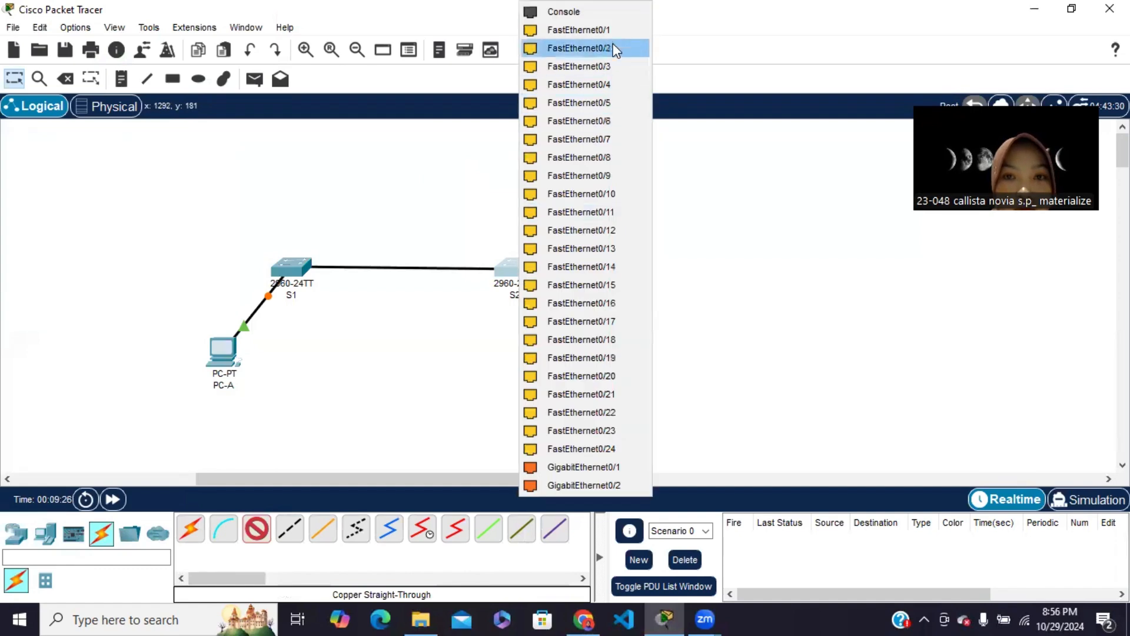
pyautogui.click(606, 30)
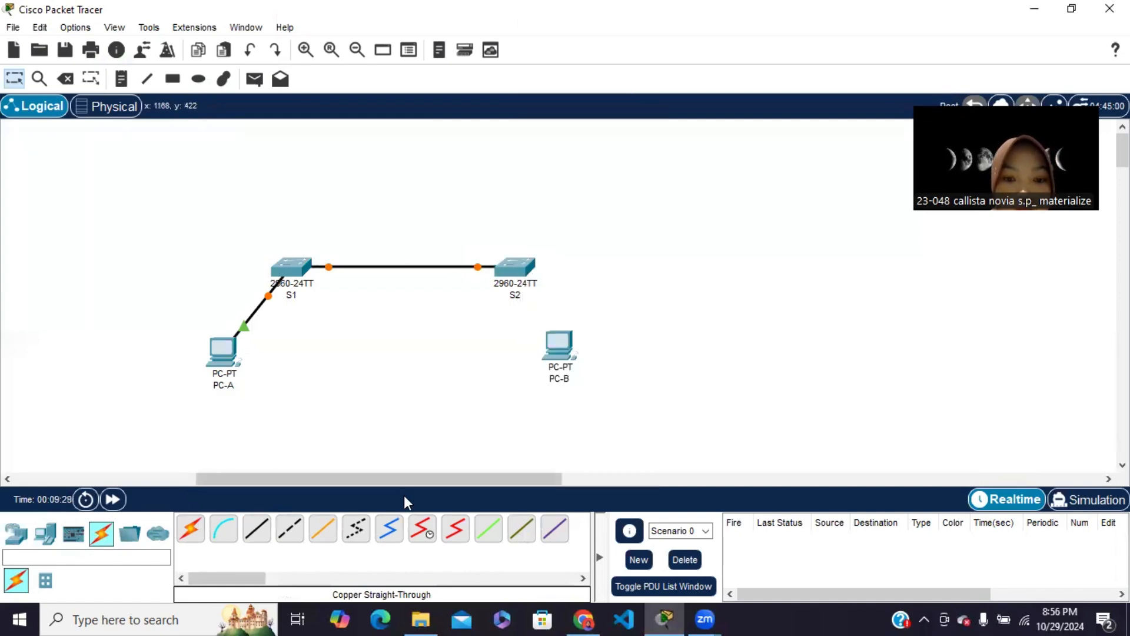
# Connect S2's FastEthernet0/18 to PC-B's FastEthernet0 with a copper straight-through cable
pyautogui.click(256, 528)
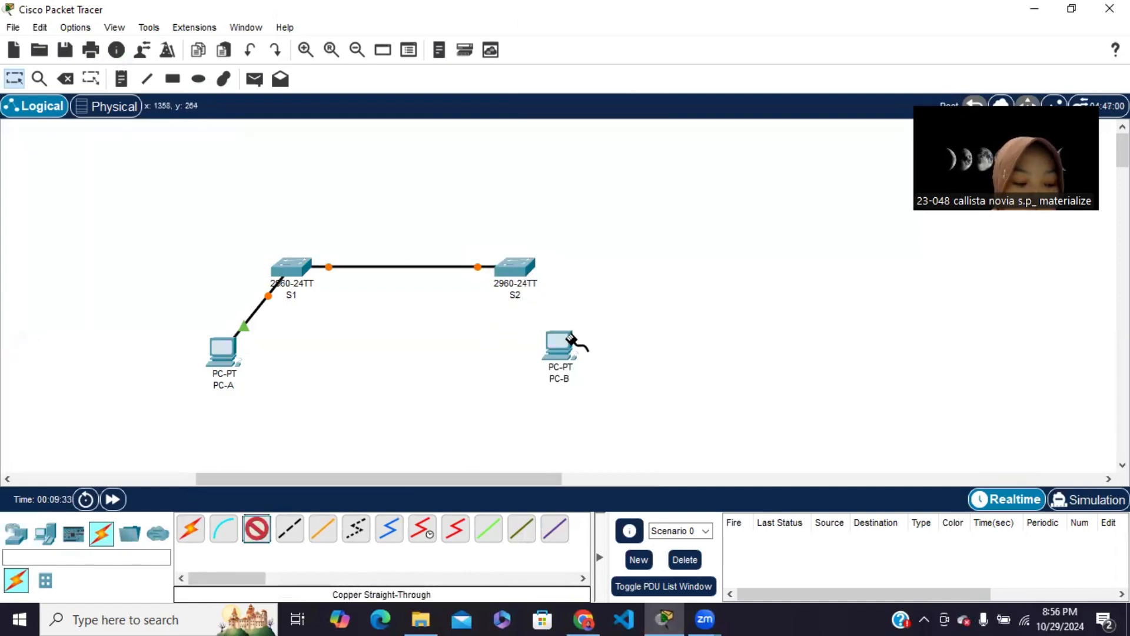
pyautogui.click(518, 266)
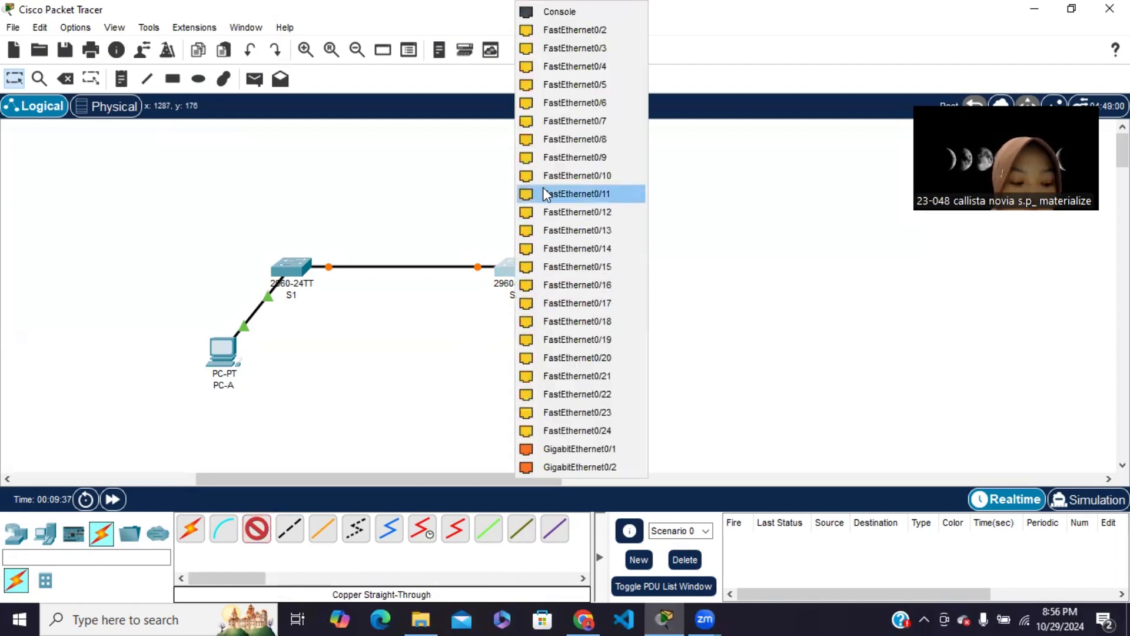
pyautogui.click(607, 321)
pyautogui.click(558, 345)
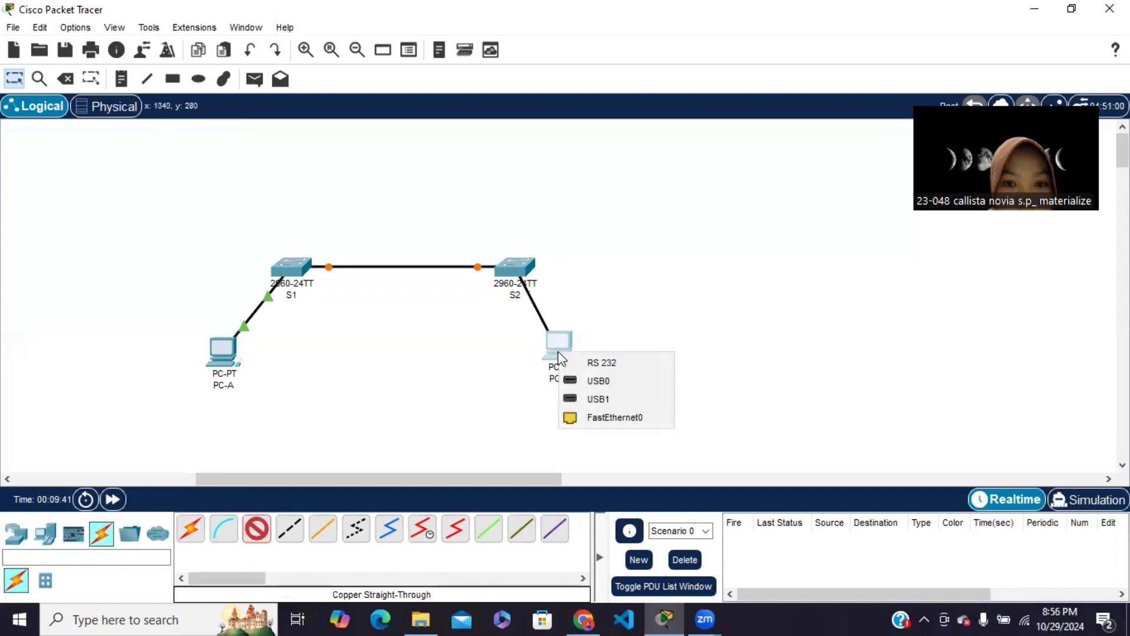
pyautogui.click(607, 418)
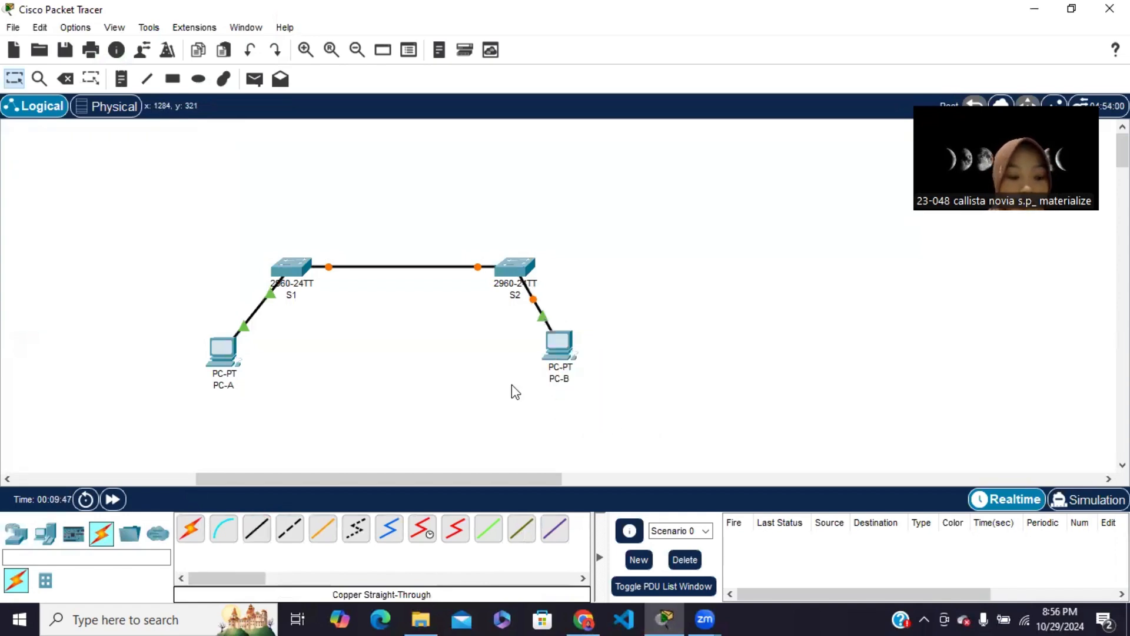
# Switch to Chrome and read the network configuration steps and the addressing table in the lab module
pyautogui.click(589, 617)
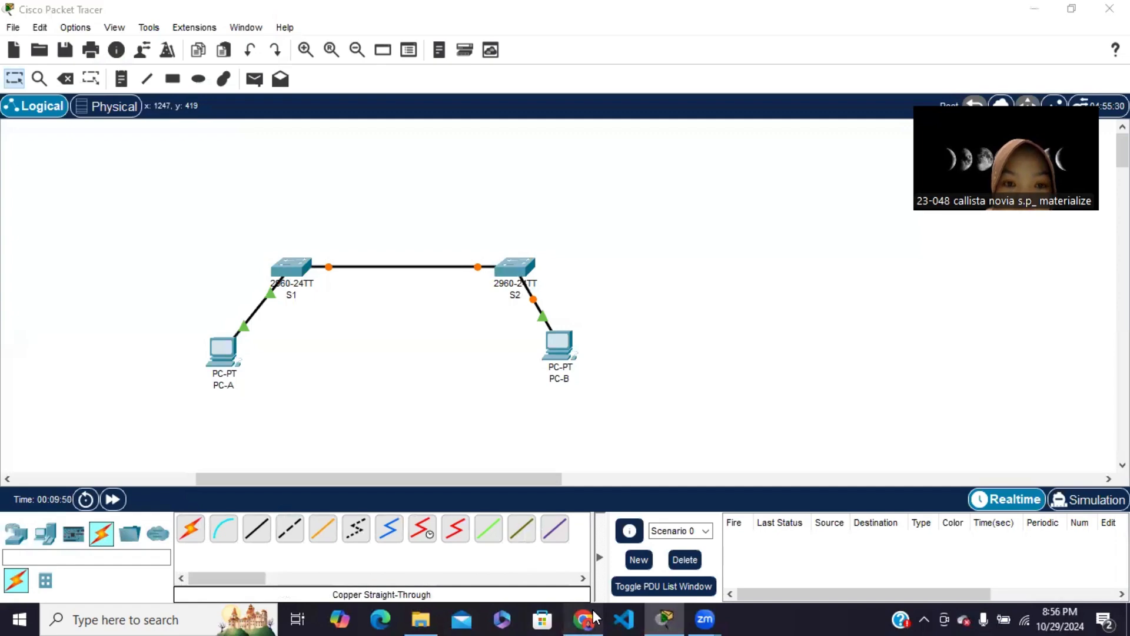
pyautogui.scroll(-10, 482, 382)
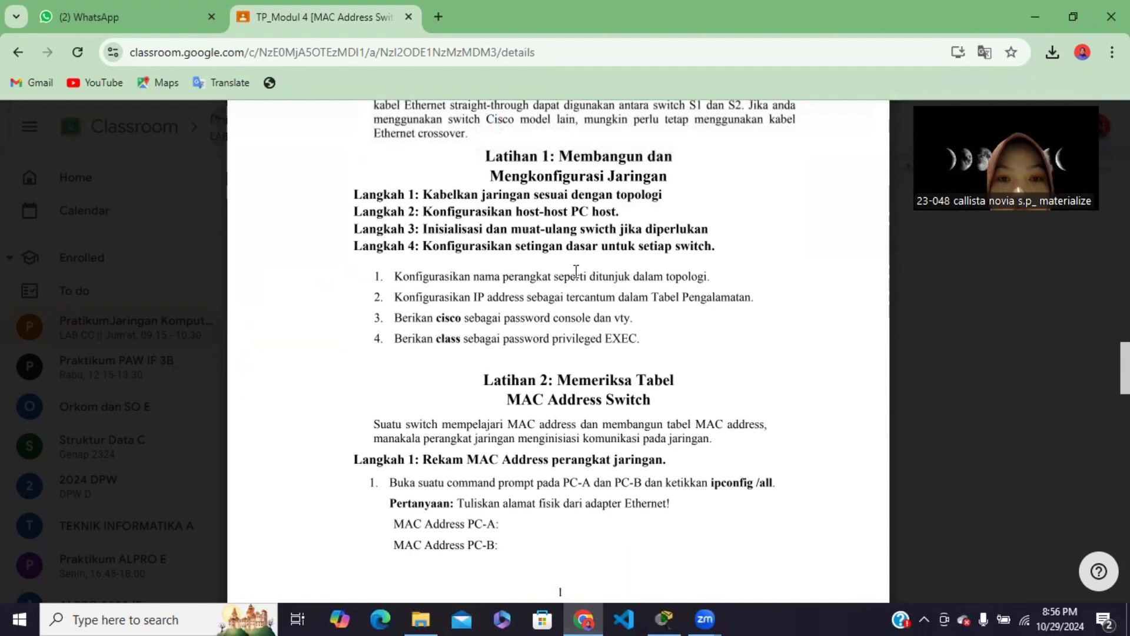
pyautogui.scroll(-1, 570, 275)
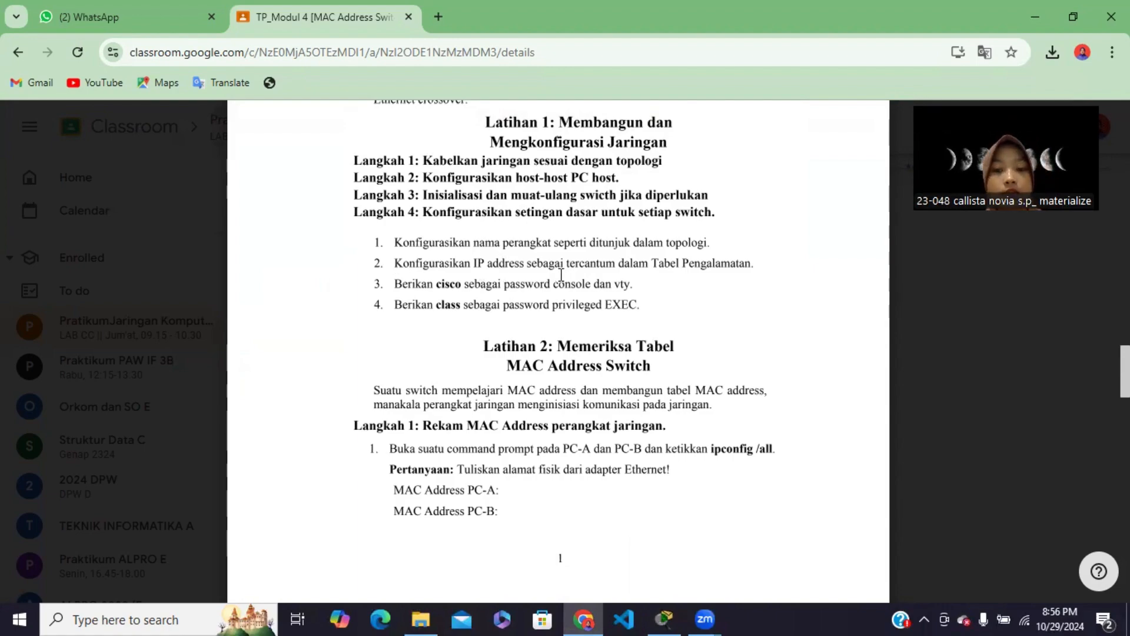
pyautogui.scroll(15, 561, 275)
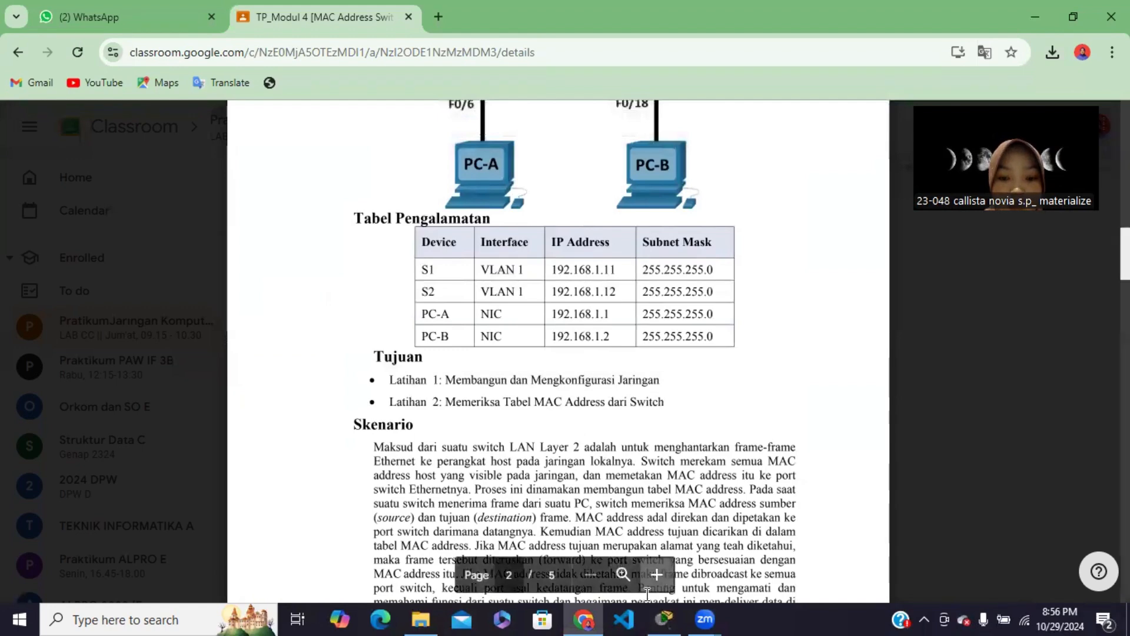
# Back in Packet Tracer, open PC-A's IP configuration, look up its address in the module's addressing table in Chrome, and return to PC-A
pyautogui.click(665, 618)
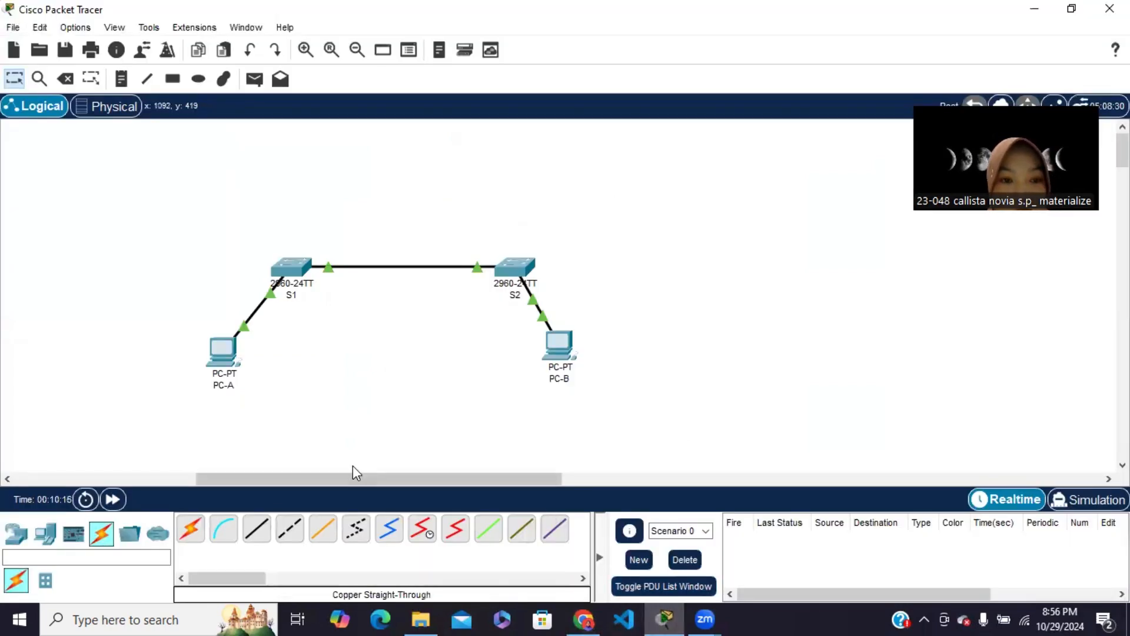
pyautogui.click(218, 353)
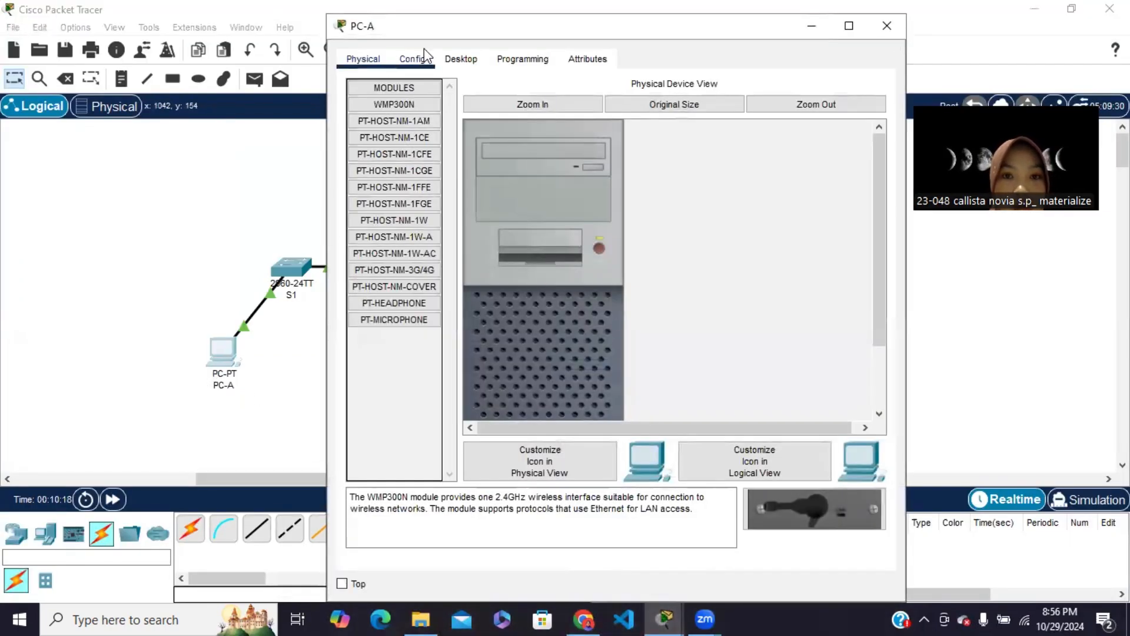
pyautogui.click(461, 59)
pyautogui.click(409, 130)
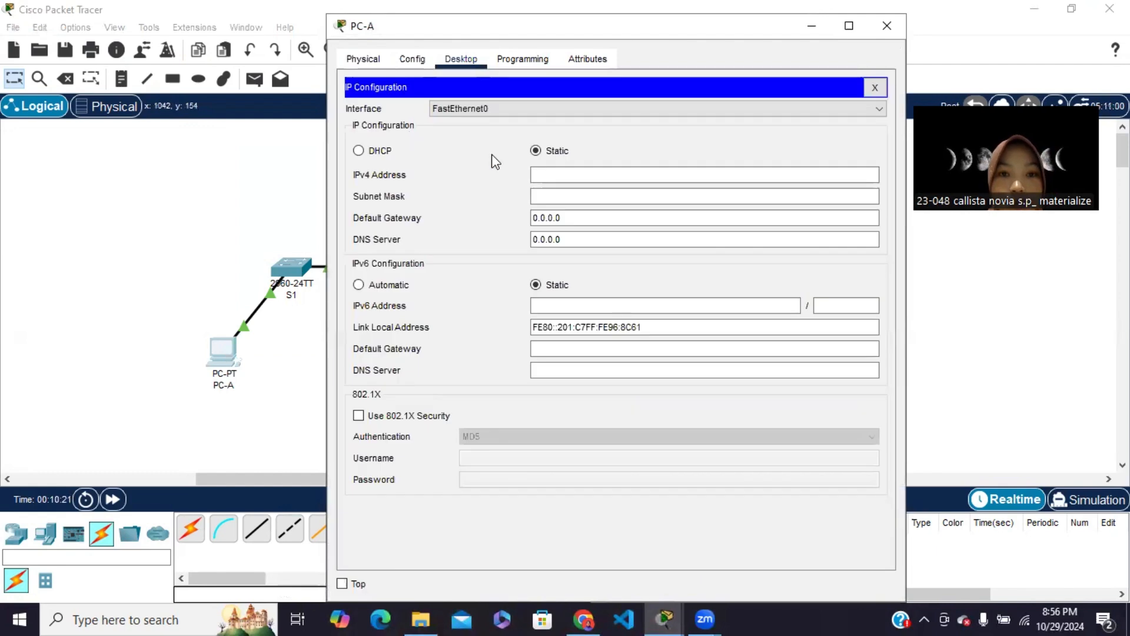
pyautogui.click(584, 619)
pyautogui.scroll(1, 525, 381)
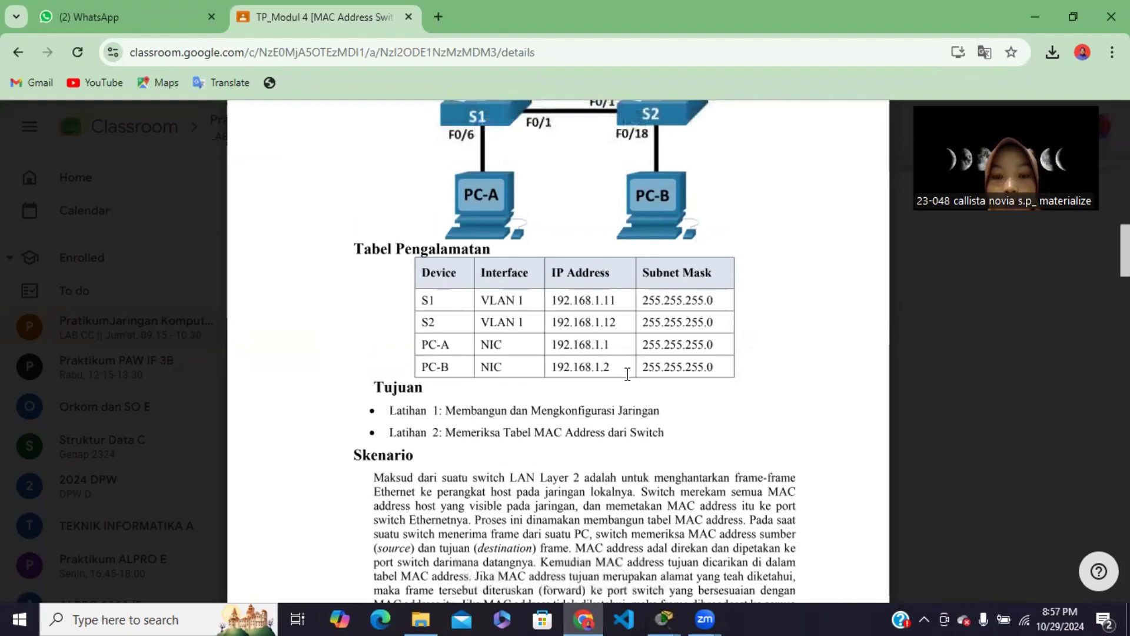
pyautogui.moveTo(664, 618)
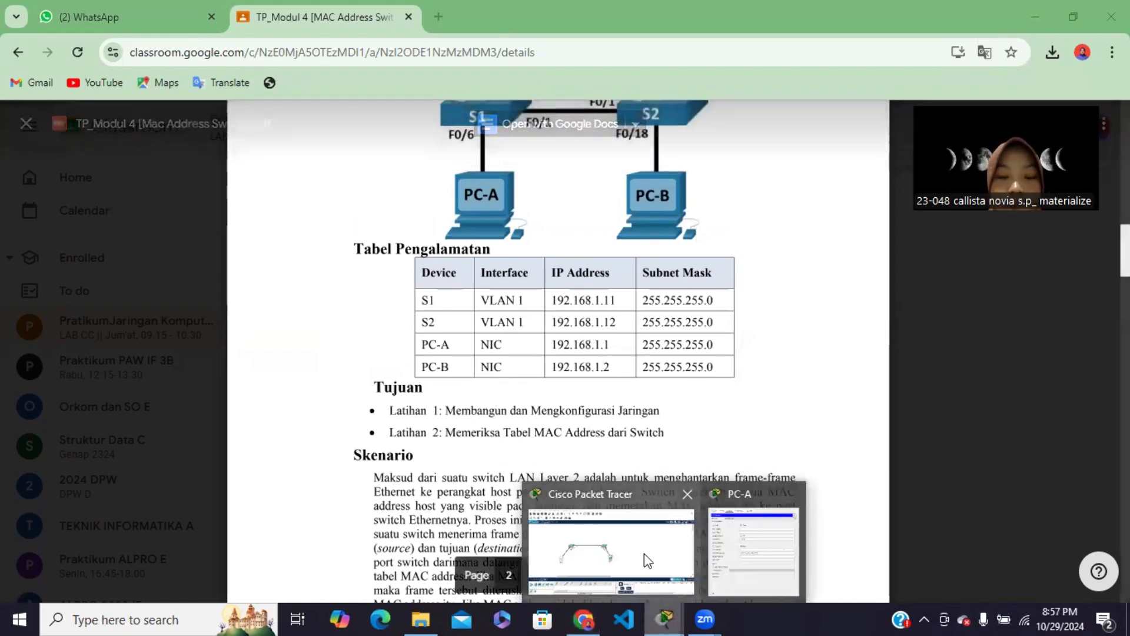
pyautogui.click(644, 554)
pyautogui.click(224, 357)
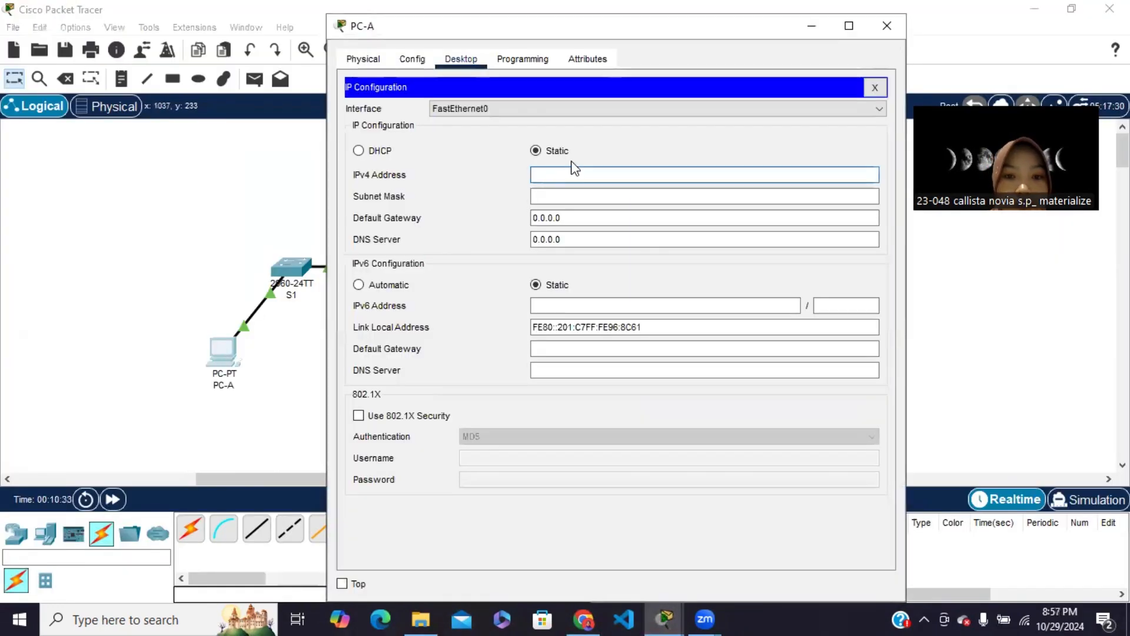
# Set PC-A's IPv4 address to 192.168.1.1 with subnet mask 255.255.255.0, and close its window
pyautogui.write('192.168')
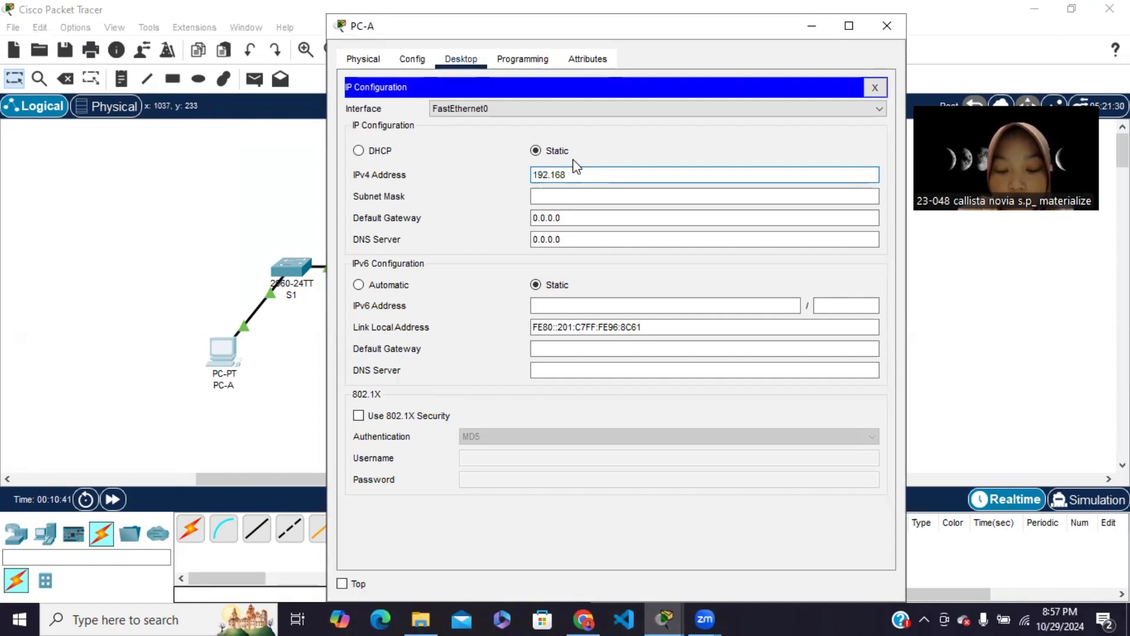
pyautogui.write('.1.1')
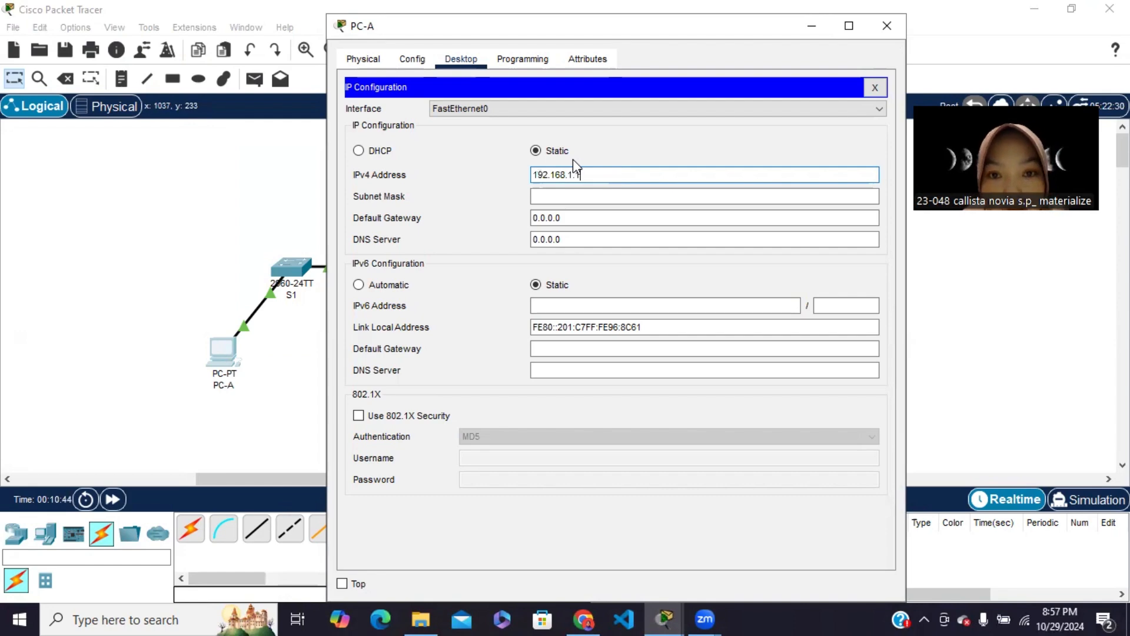
pyautogui.click(572, 196)
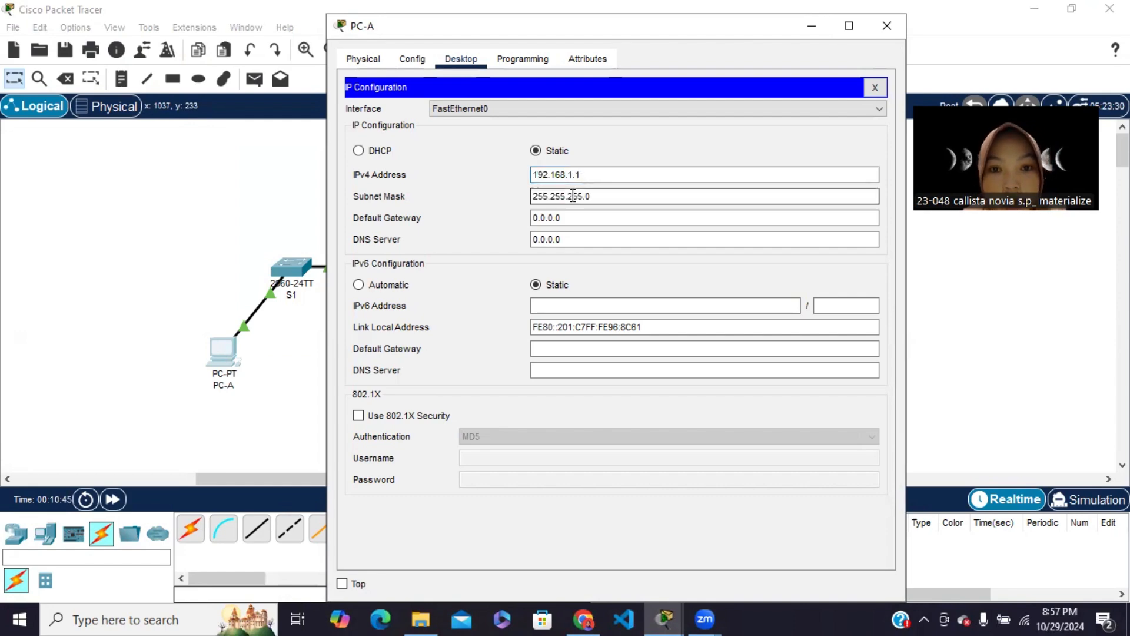
pyautogui.click(875, 87)
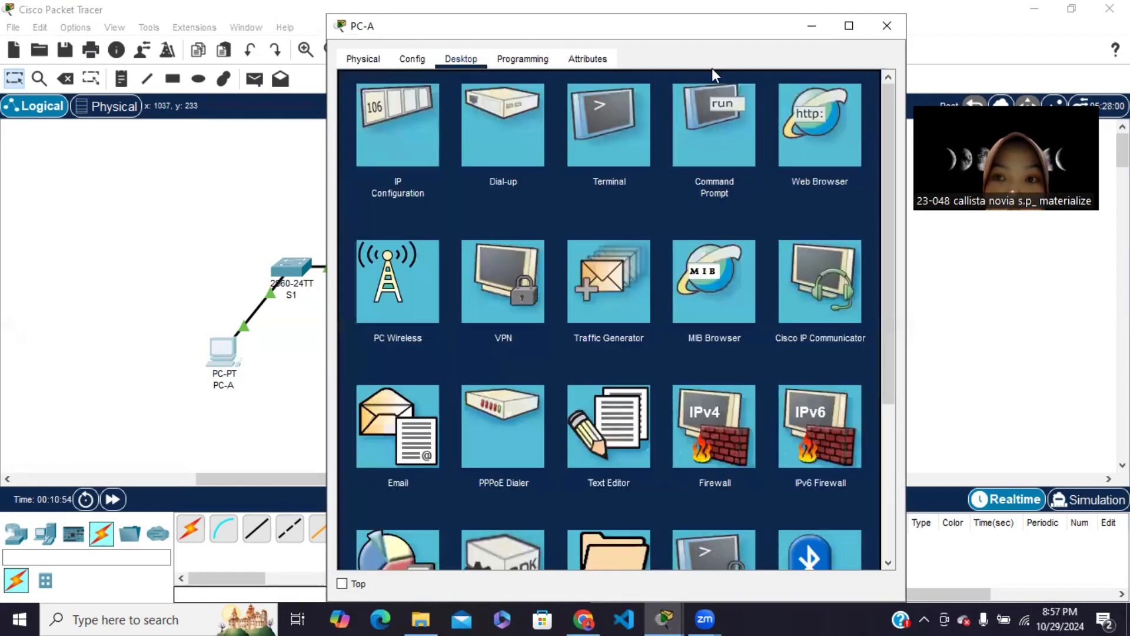
pyautogui.click(887, 26)
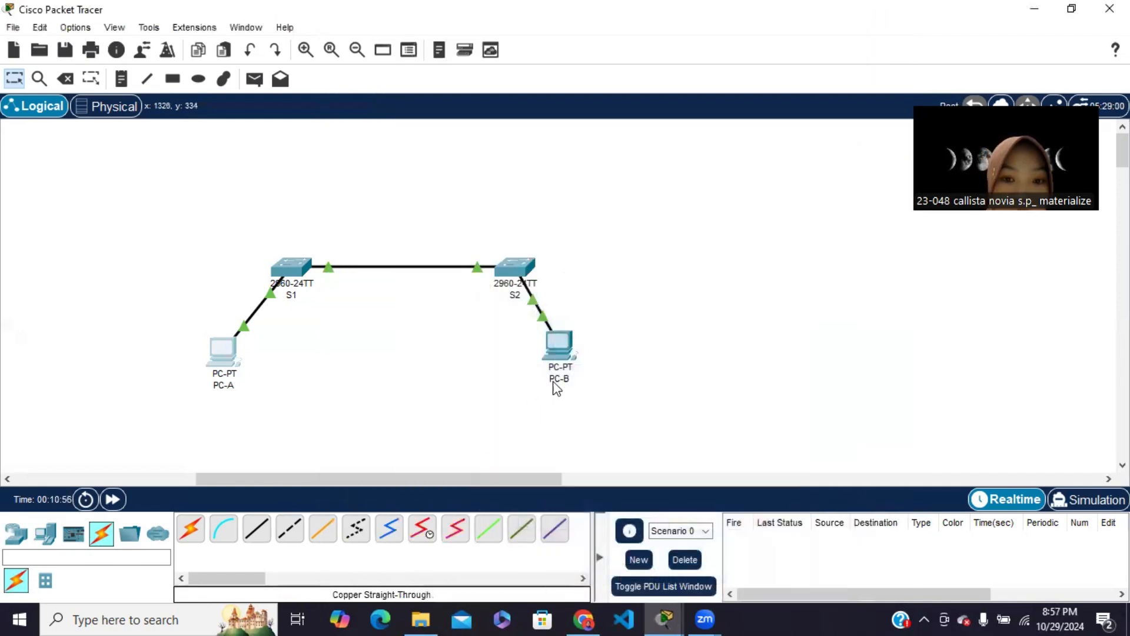
# Open PC-B's IP configuration, check its address in the module's addressing table in Chrome, and return to PC-B's configuration in Packet Tracer
pyautogui.click(564, 348)
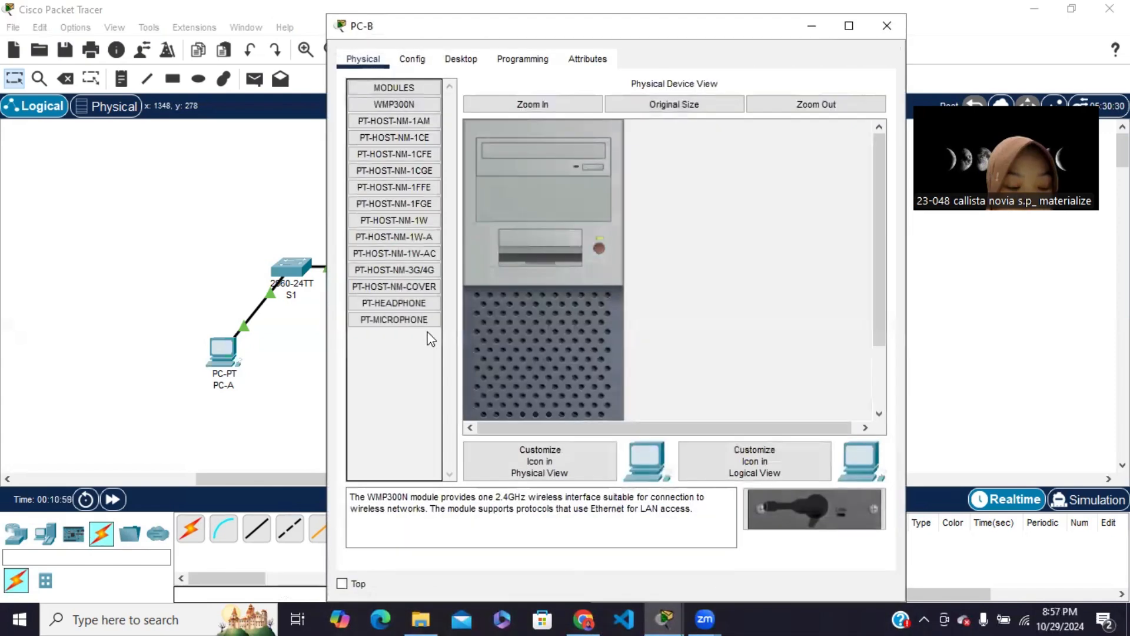
pyautogui.click(461, 60)
pyautogui.click(411, 111)
pyautogui.click(575, 171)
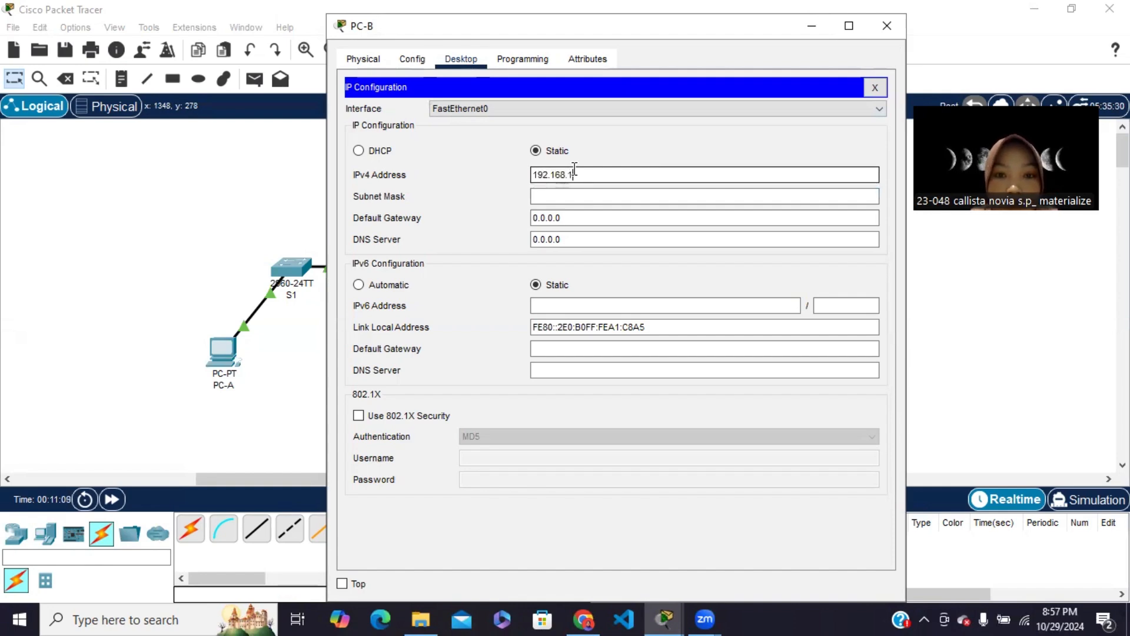
pyautogui.click(583, 618)
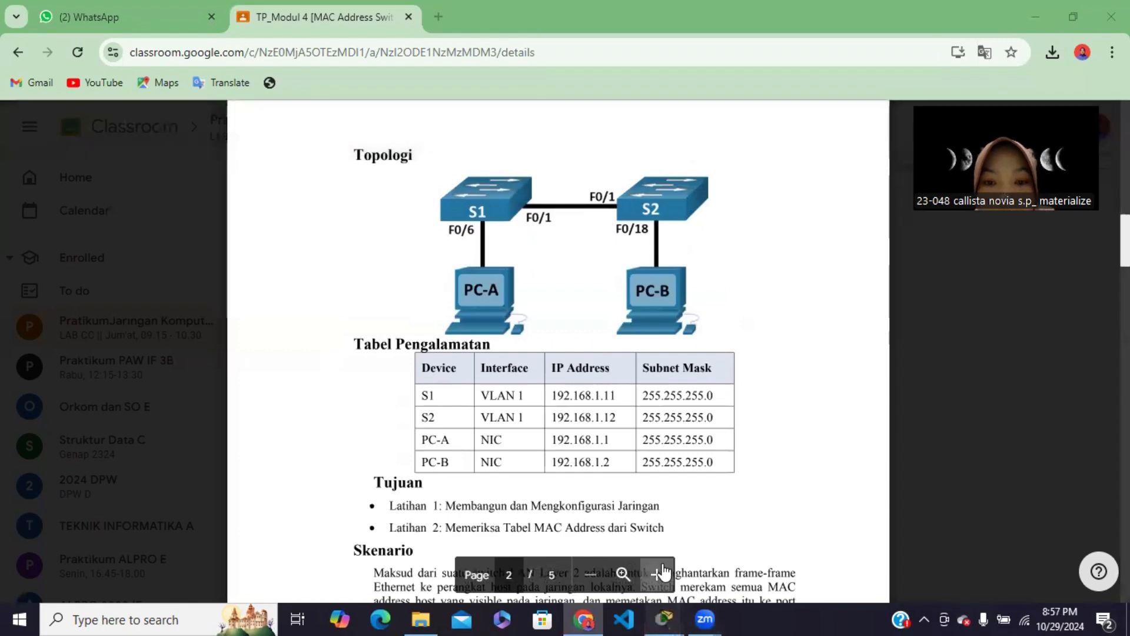
pyautogui.click(664, 619)
pyautogui.click(708, 543)
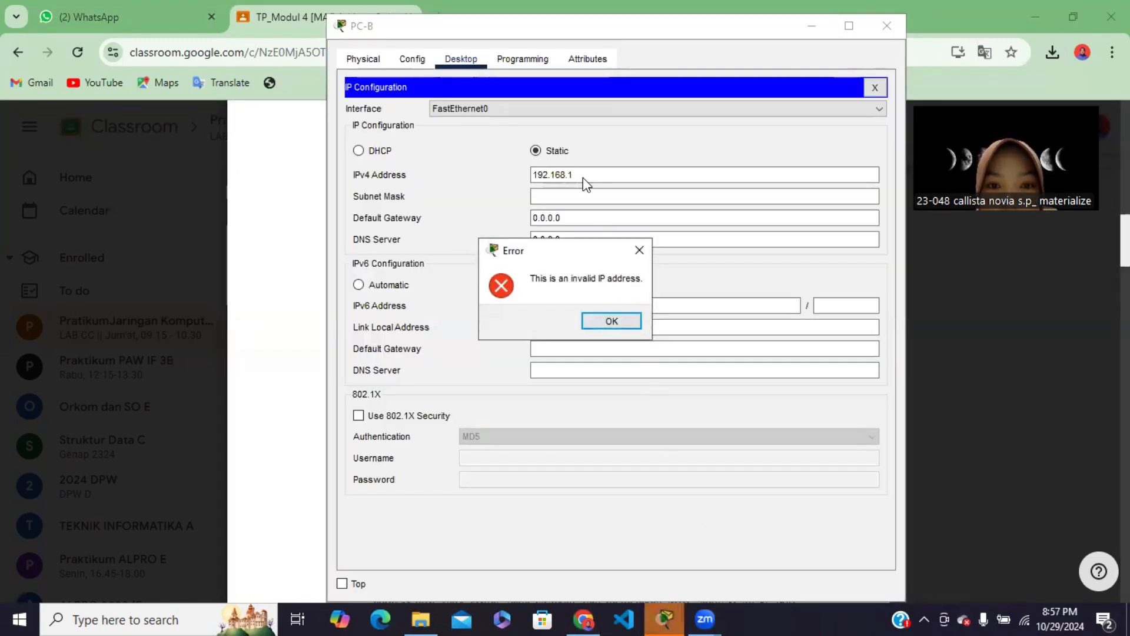
pyautogui.click(612, 321)
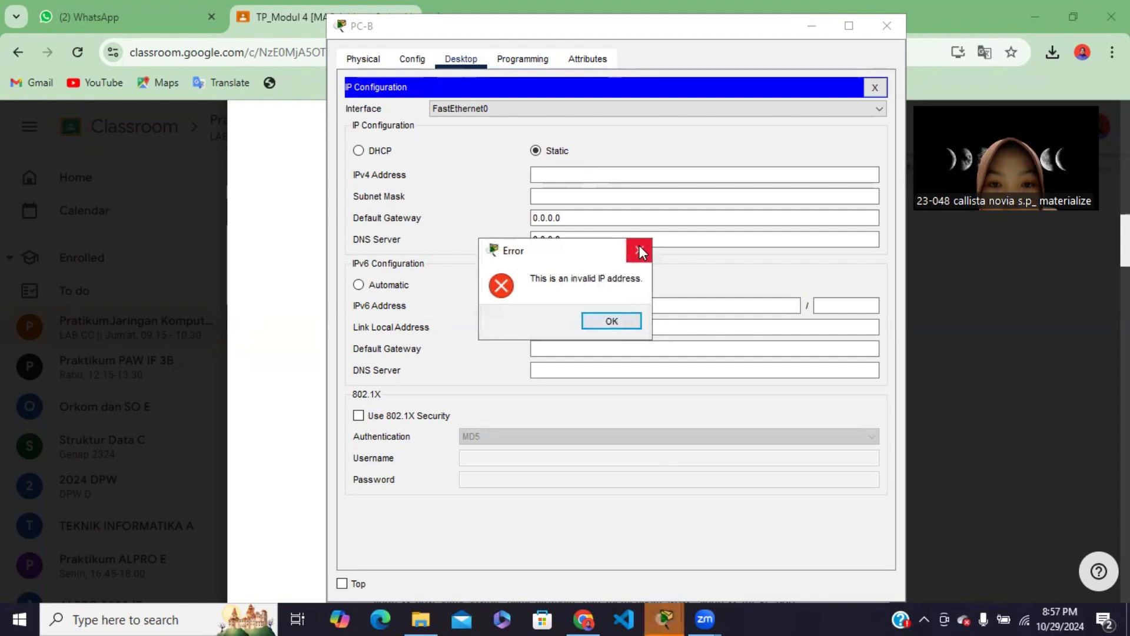
# Set PC-B's IPv4 address to 192.168.1.2 with subnet mask 255.255.255.0, then close the IP configuration and minimize its window
pyautogui.write('9')
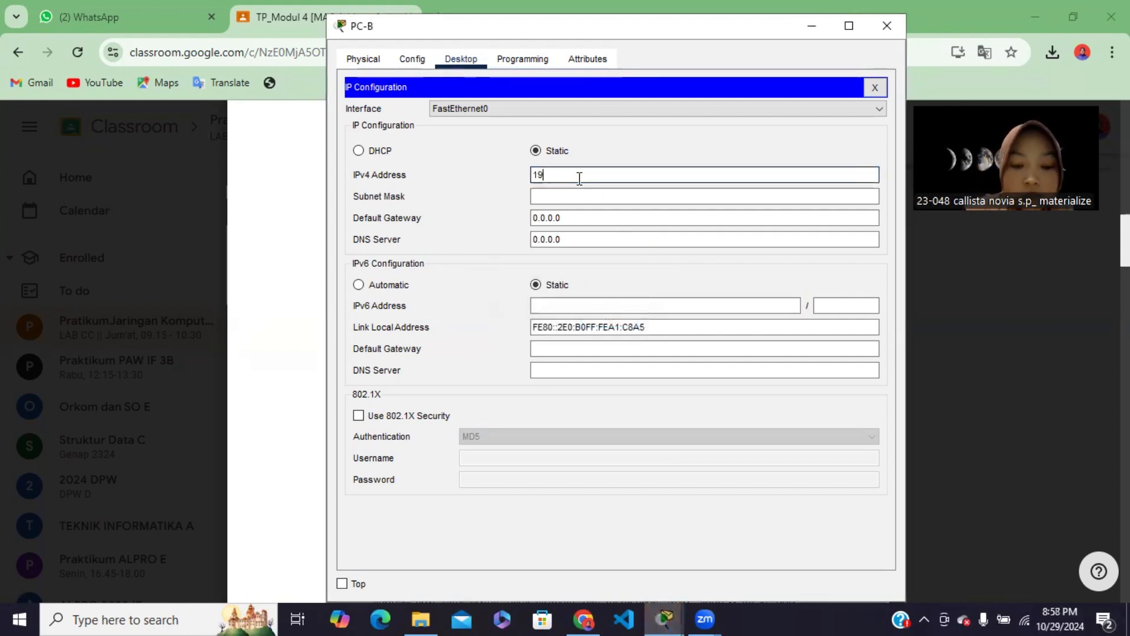
pyautogui.write('2.168.1.')
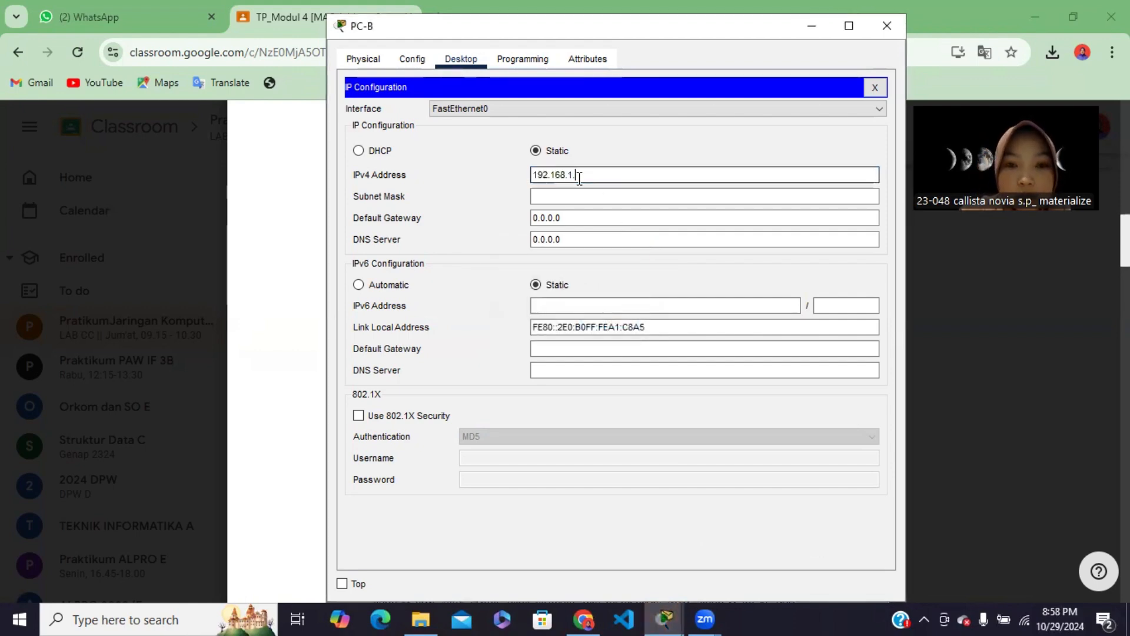
pyautogui.write('2')
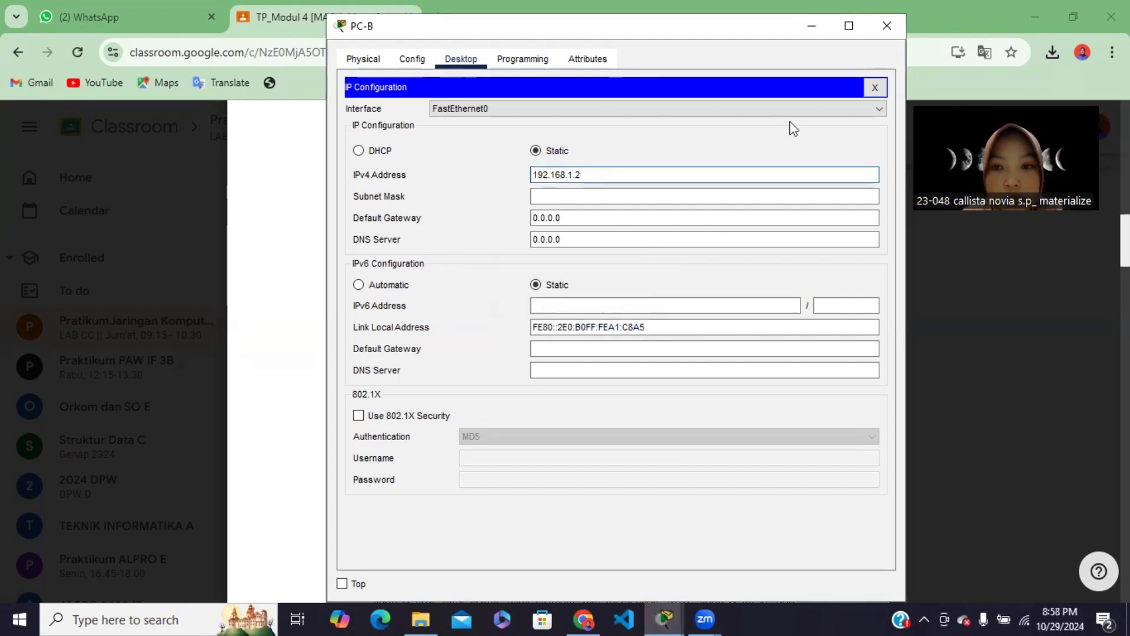
pyautogui.click(630, 200)
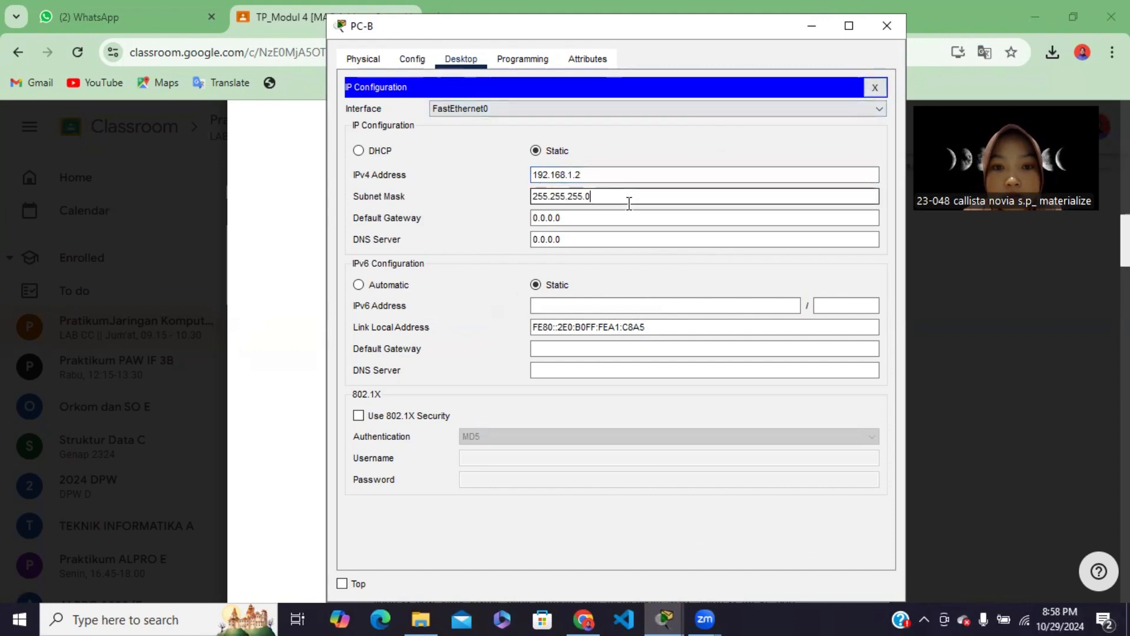
pyautogui.click(877, 90)
pyautogui.click(811, 26)
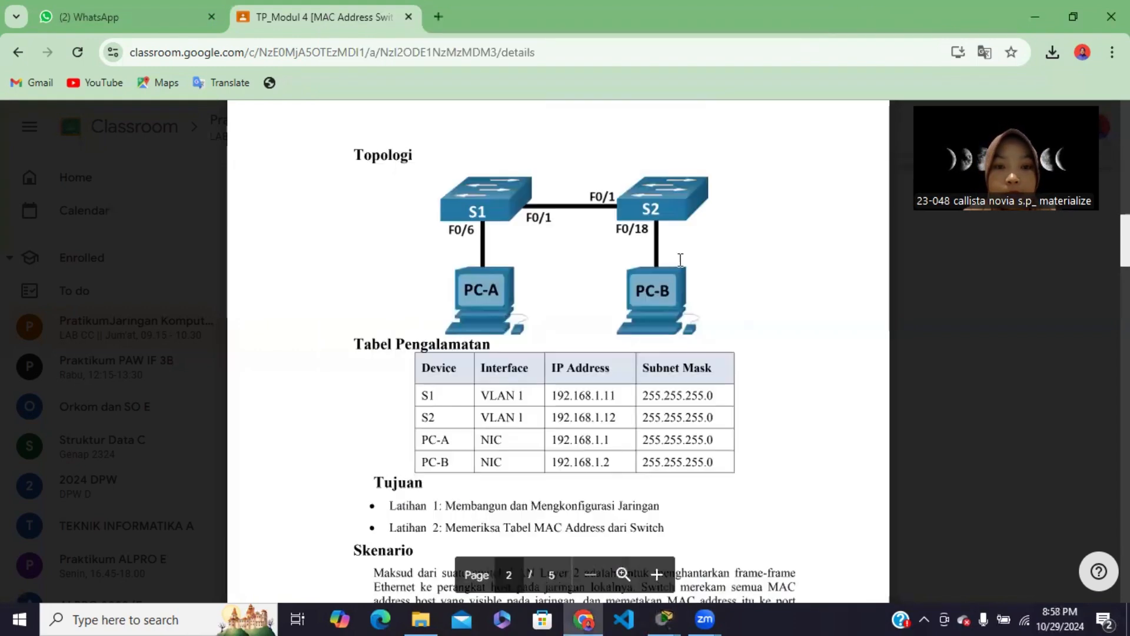
# Read the basic switch settings required by Langkah 4 of the lab module in Chrome, and return to the Packet Tracer topology
pyautogui.scroll(-10, 649, 448)
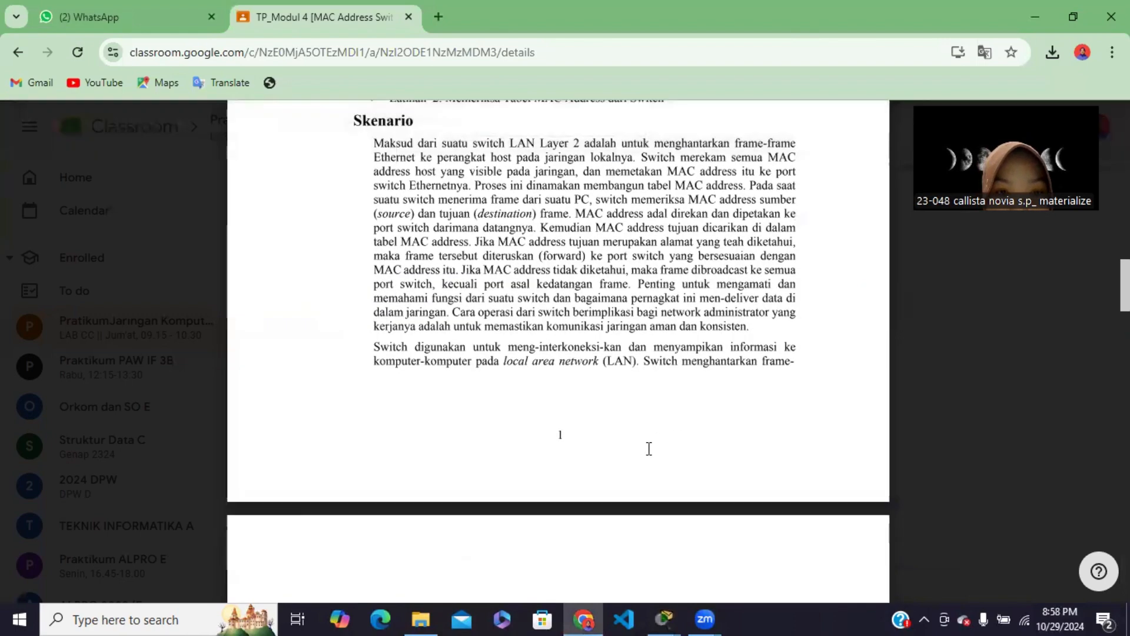
pyautogui.scroll(-9, 649, 449)
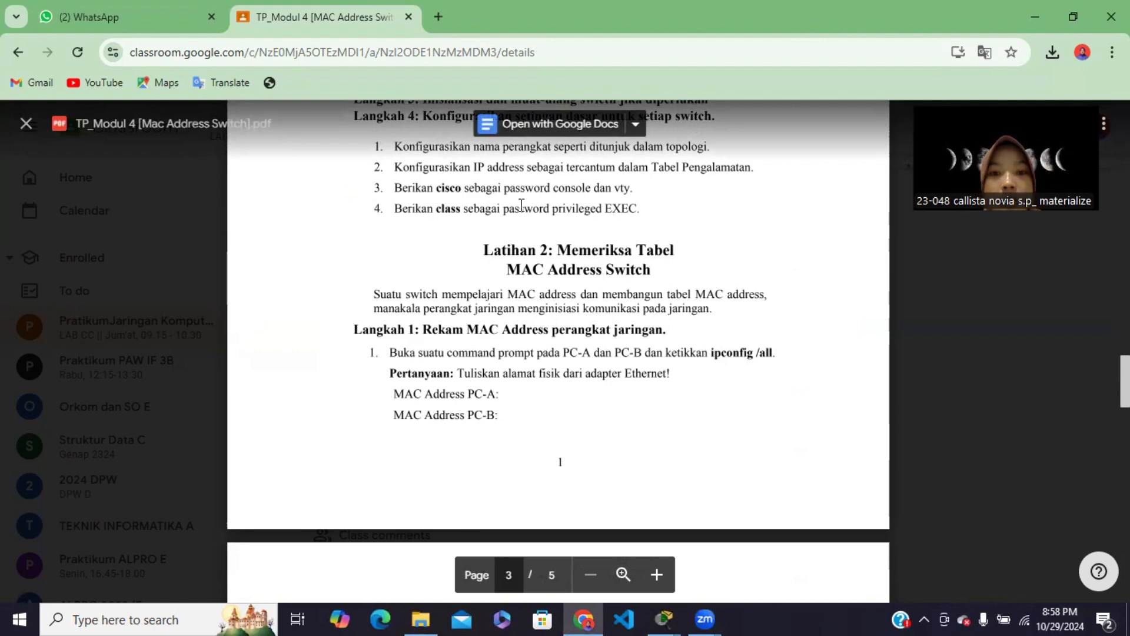
pyautogui.scroll(1, 654, 211)
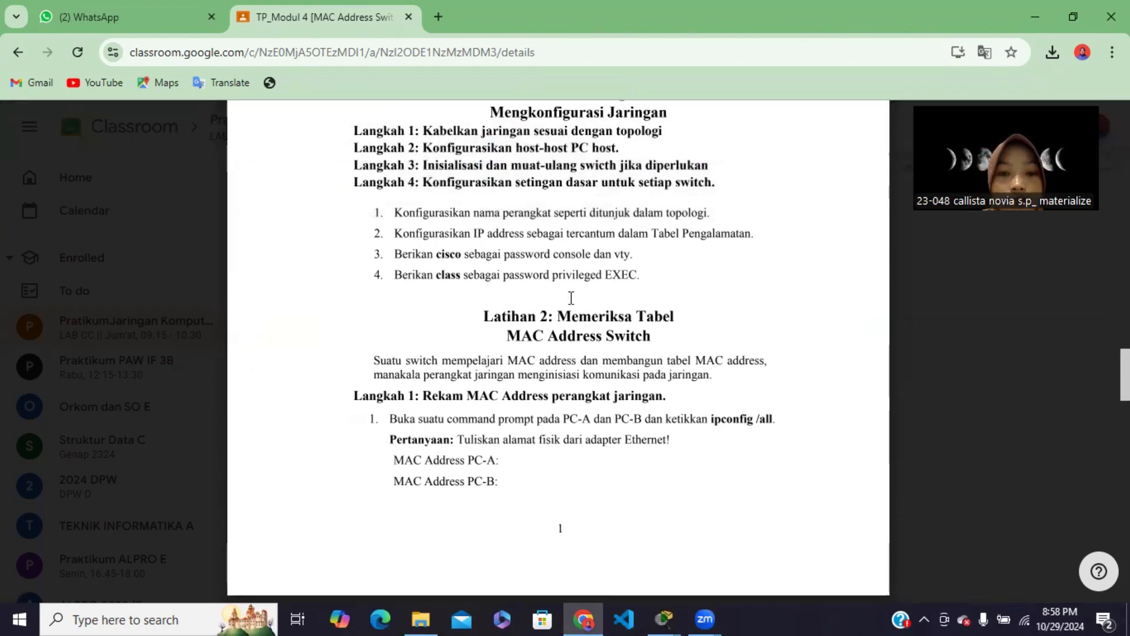
pyautogui.click(664, 618)
pyautogui.click(598, 560)
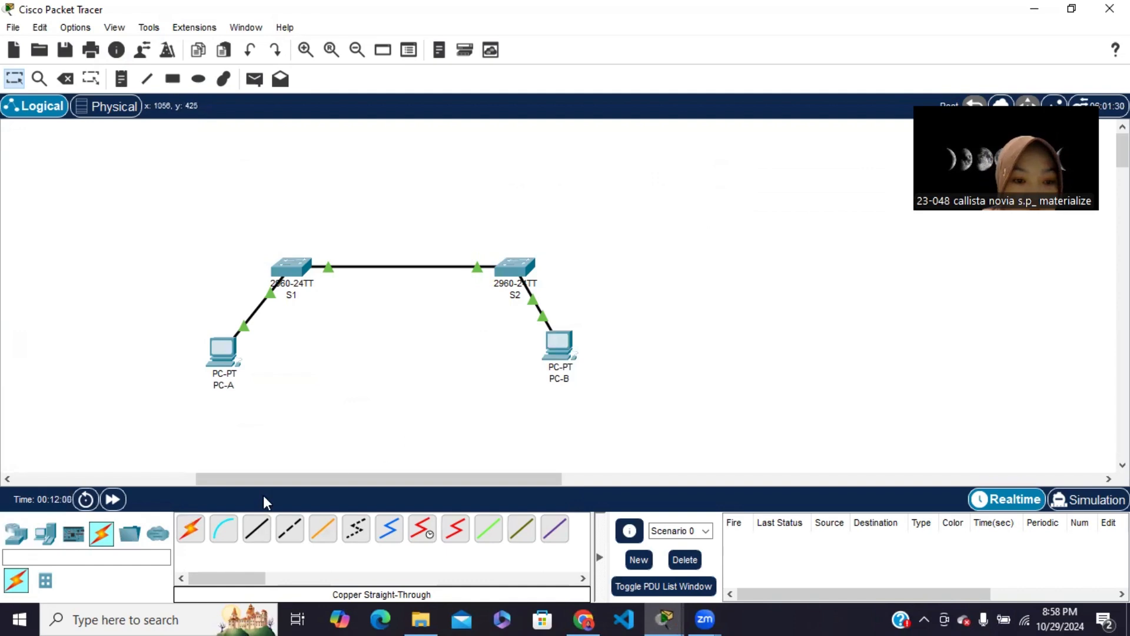
# Connect PC-A's RS 232 port to S1's Console port with a console cable
pyautogui.click(224, 530)
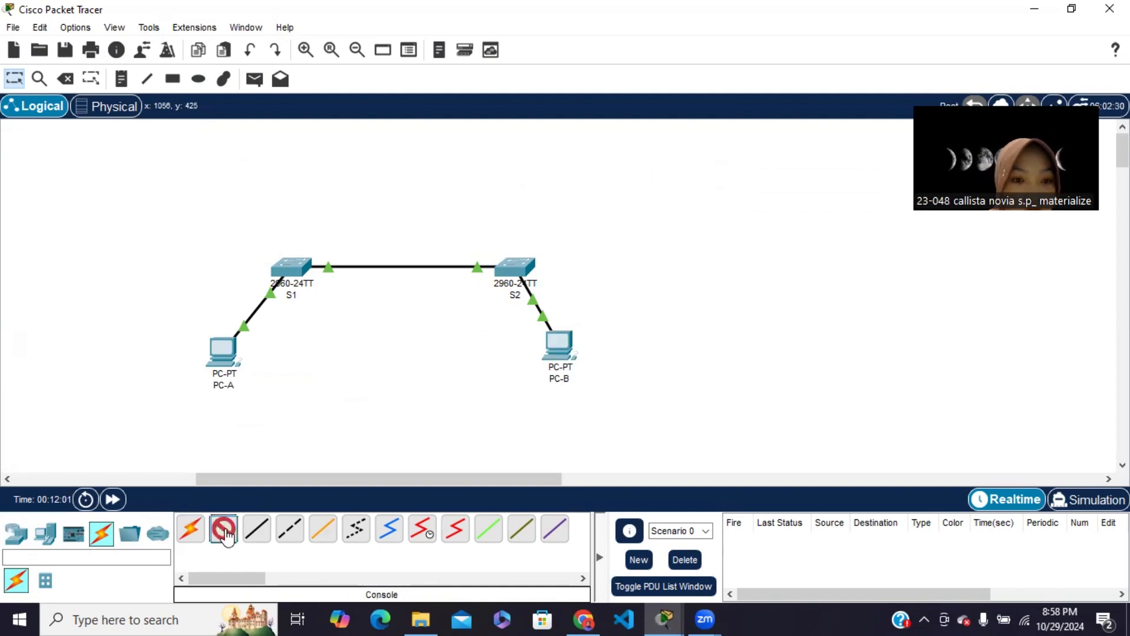
pyautogui.click(221, 351)
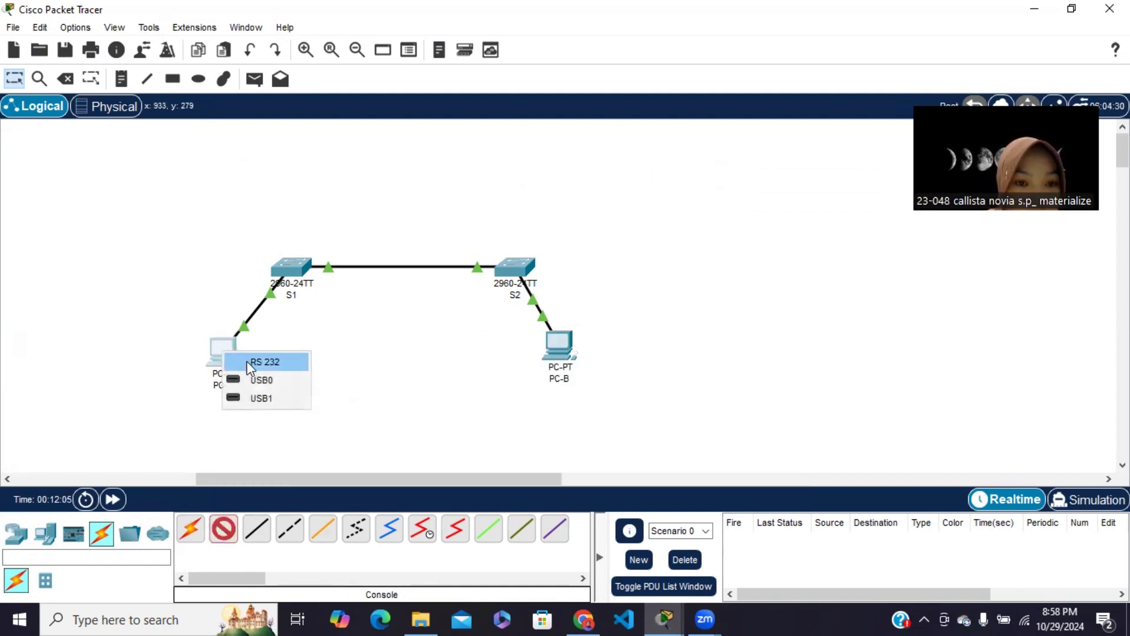
pyautogui.click(244, 361)
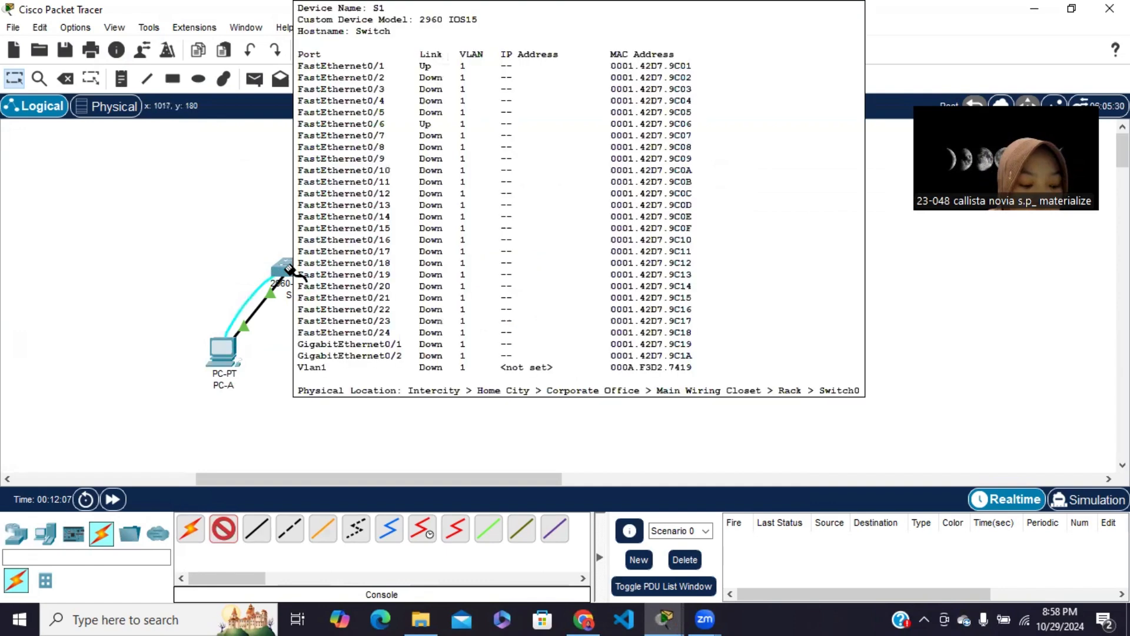
pyautogui.click(289, 269)
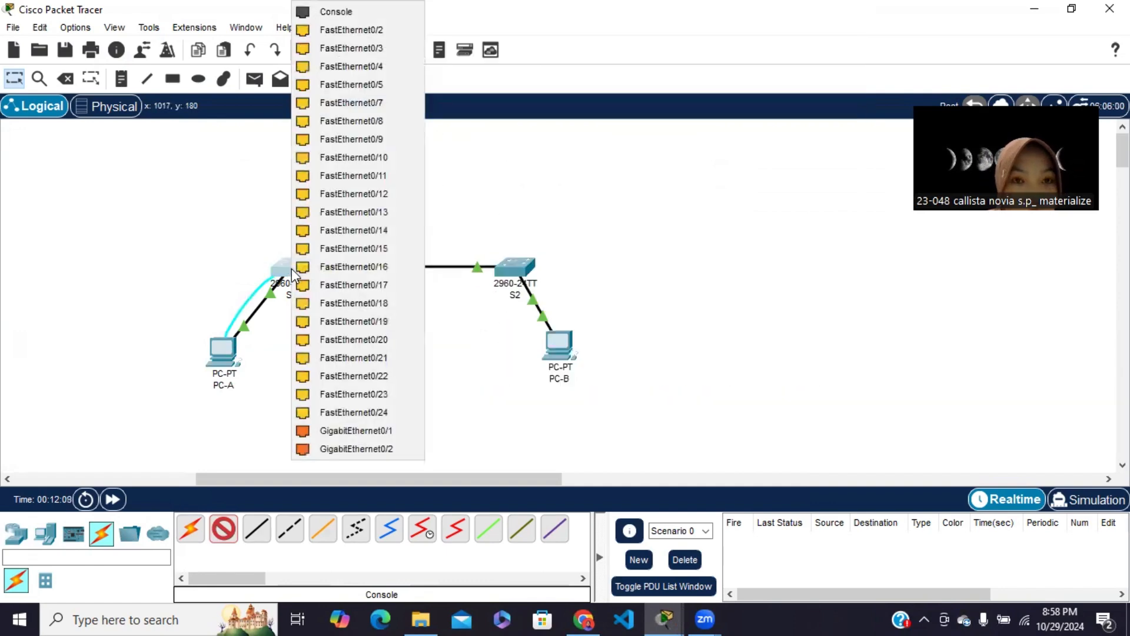
pyautogui.click(335, 13)
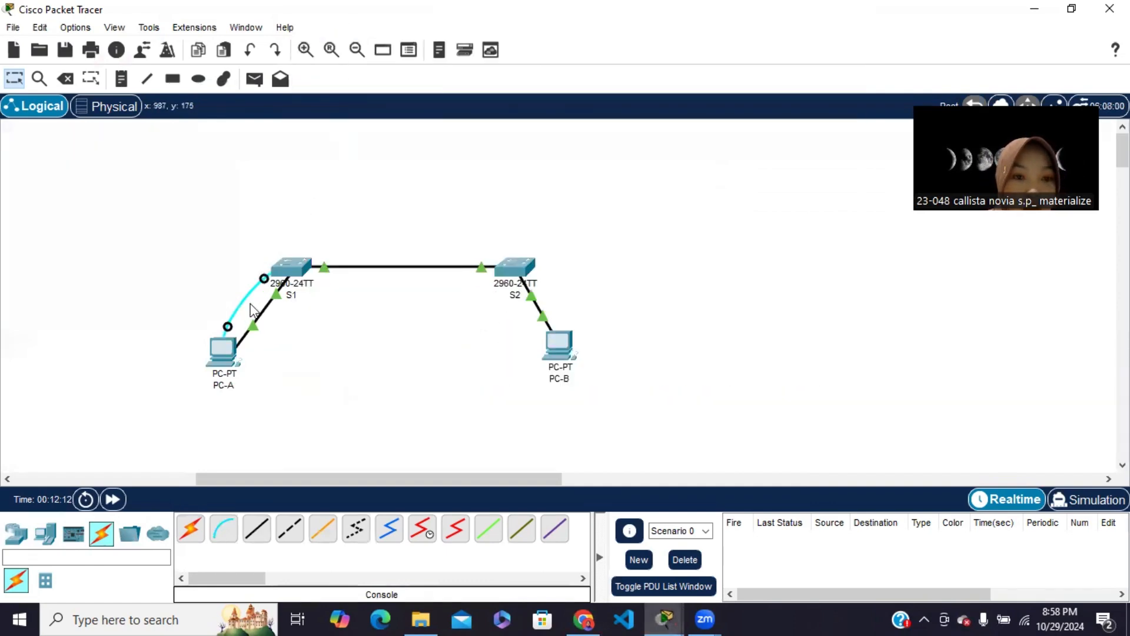
# Open a terminal session from PC-A to the switch with the default port settings and enter privileged EXEC mode with enable
pyautogui.click(212, 362)
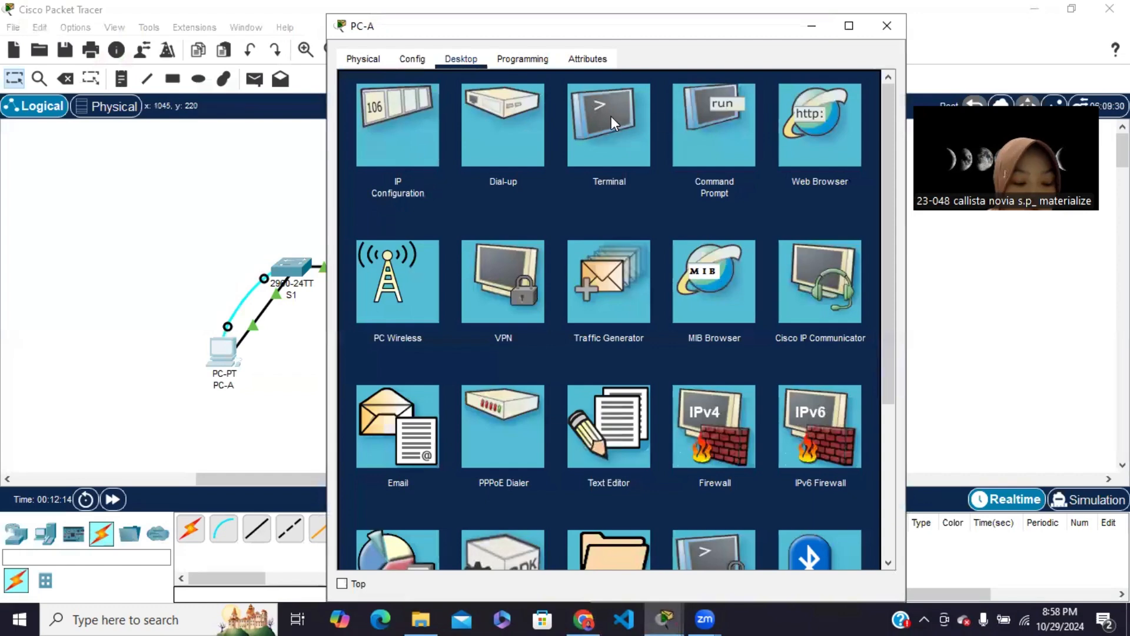
pyautogui.click(611, 116)
pyautogui.click(827, 252)
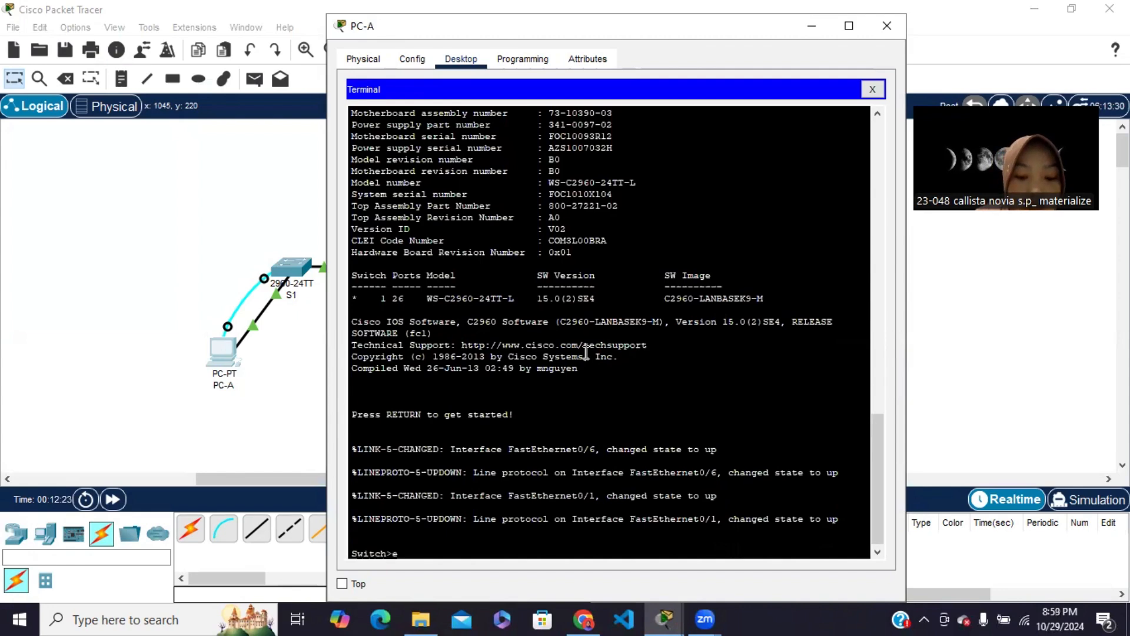
pyautogui.write('enable')
pyautogui.press('Return')
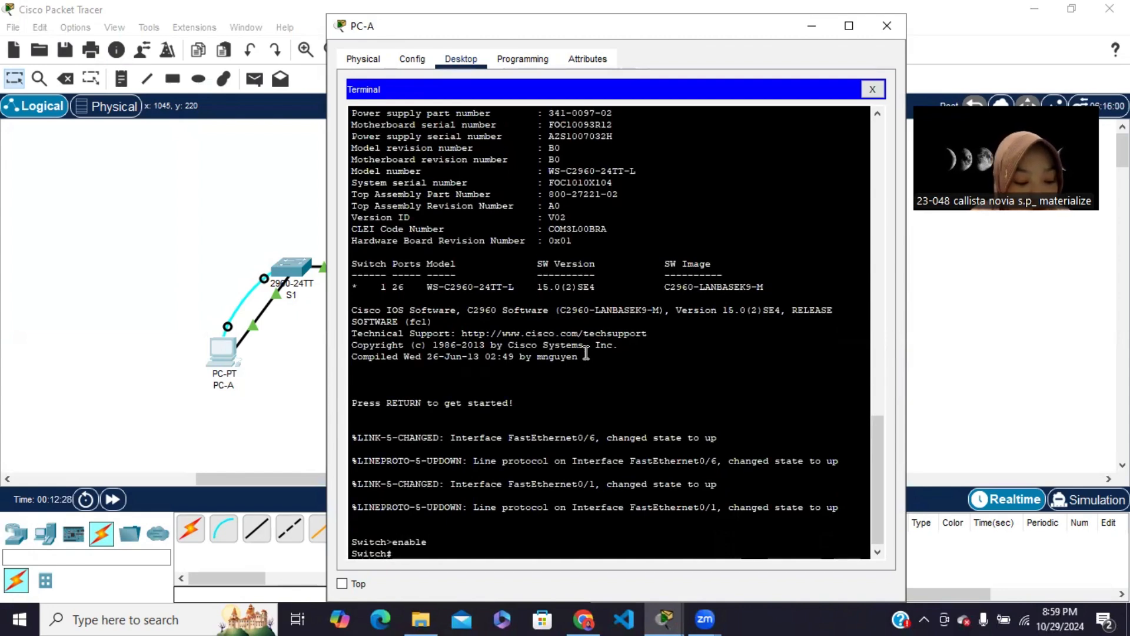
# Enter global configuration mode with configure terminal and set the switch's hostname to S1
pyautogui.write('con')
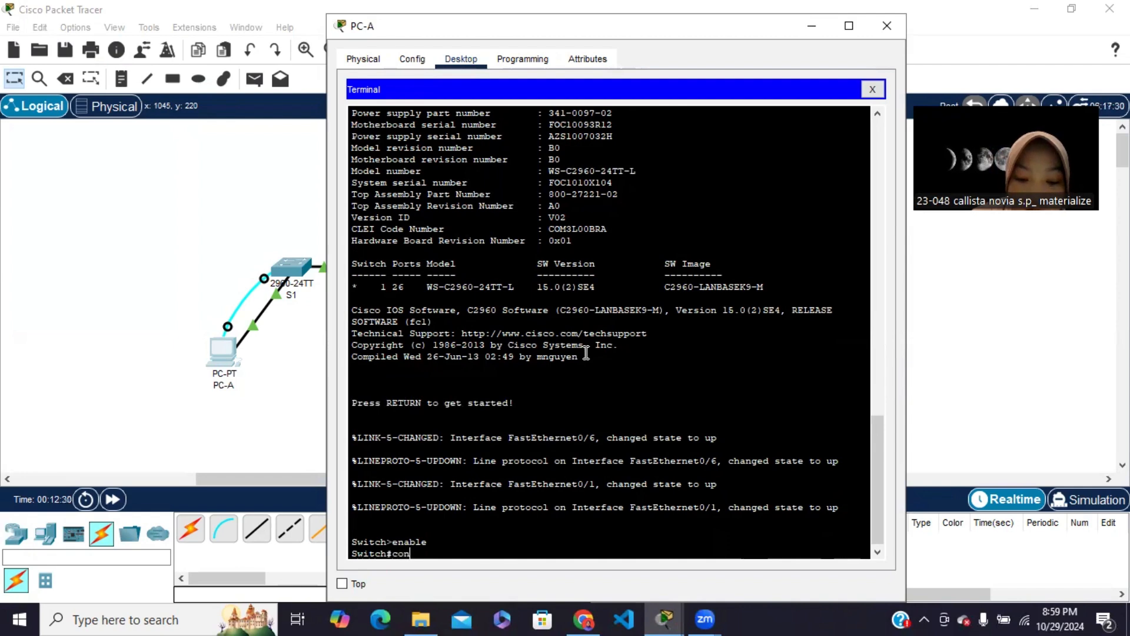
pyautogui.write('figure t')
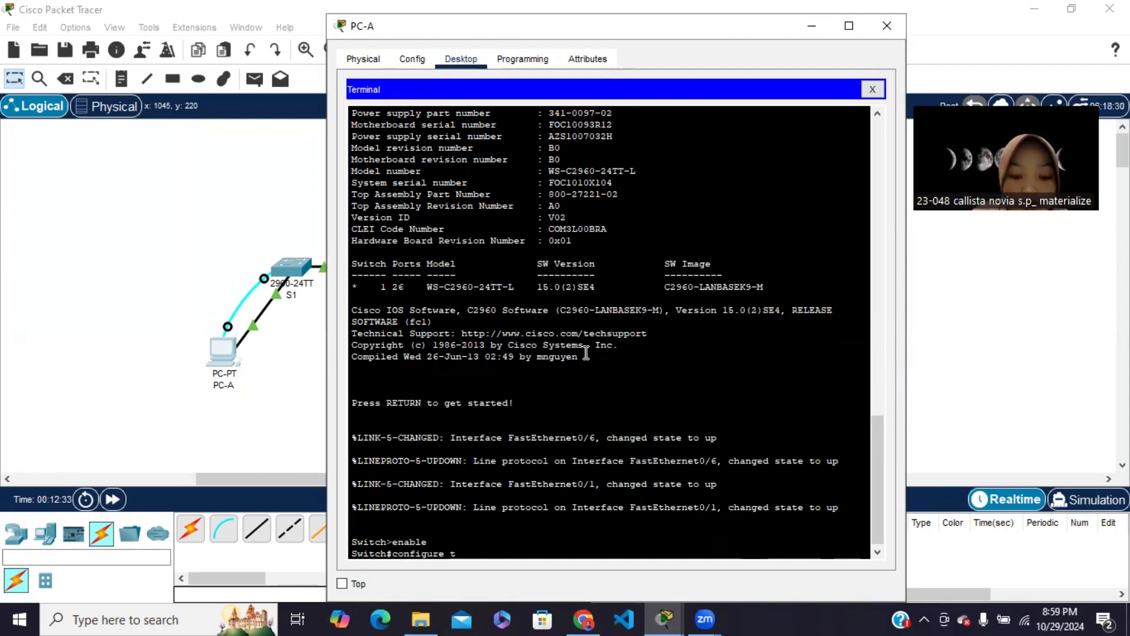
pyautogui.write('erminal')
pyautogui.press('Return')
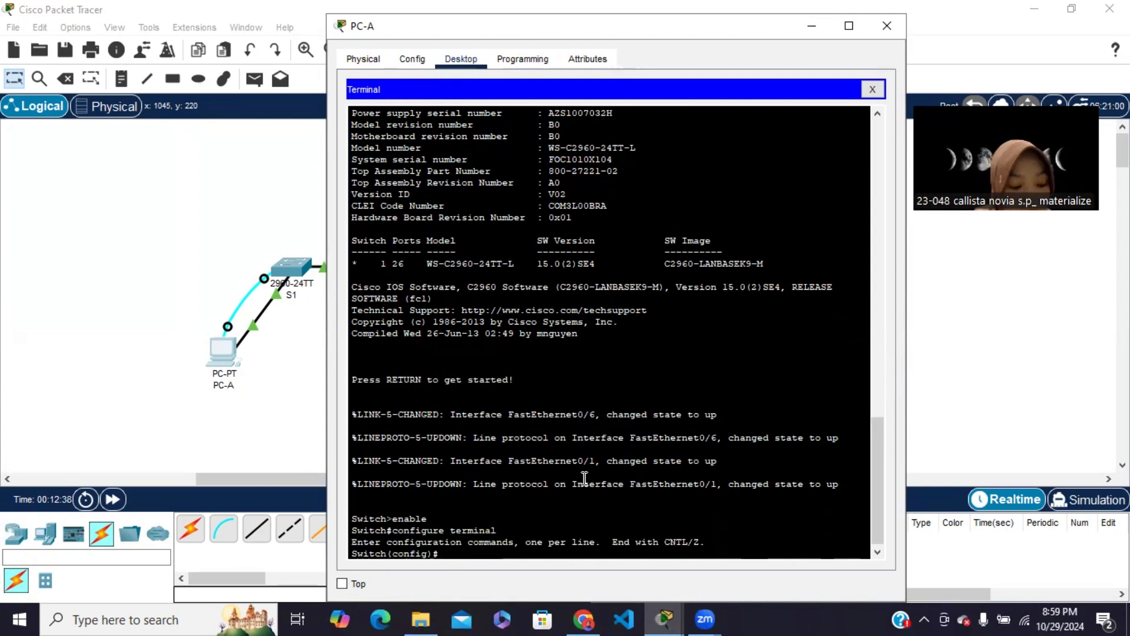
pyautogui.write('hostn')
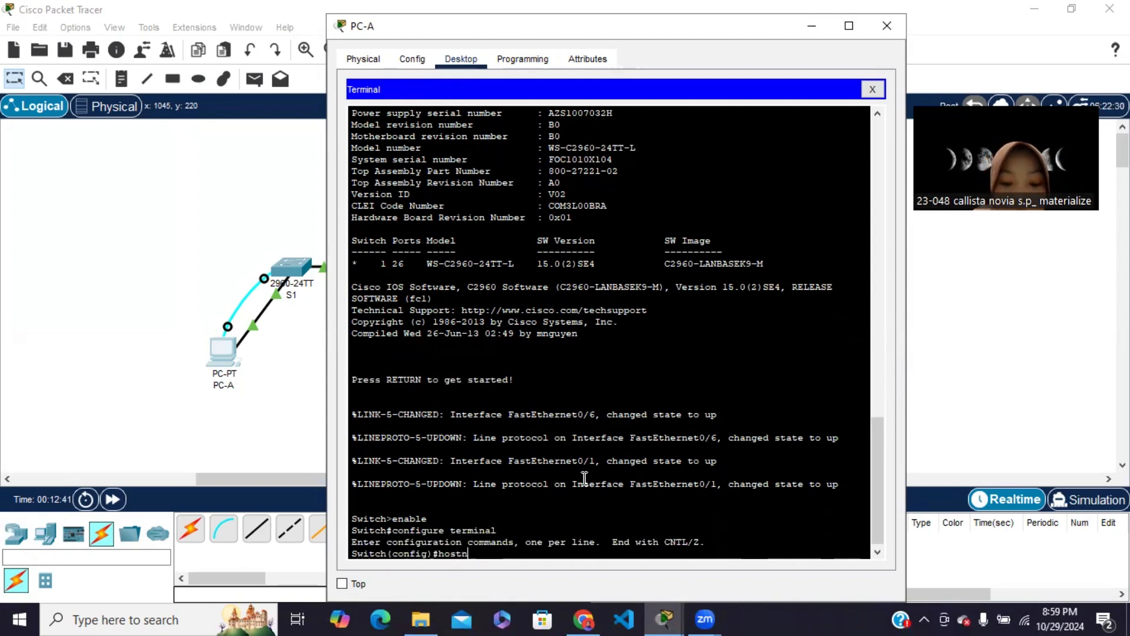
pyautogui.write('ame S1')
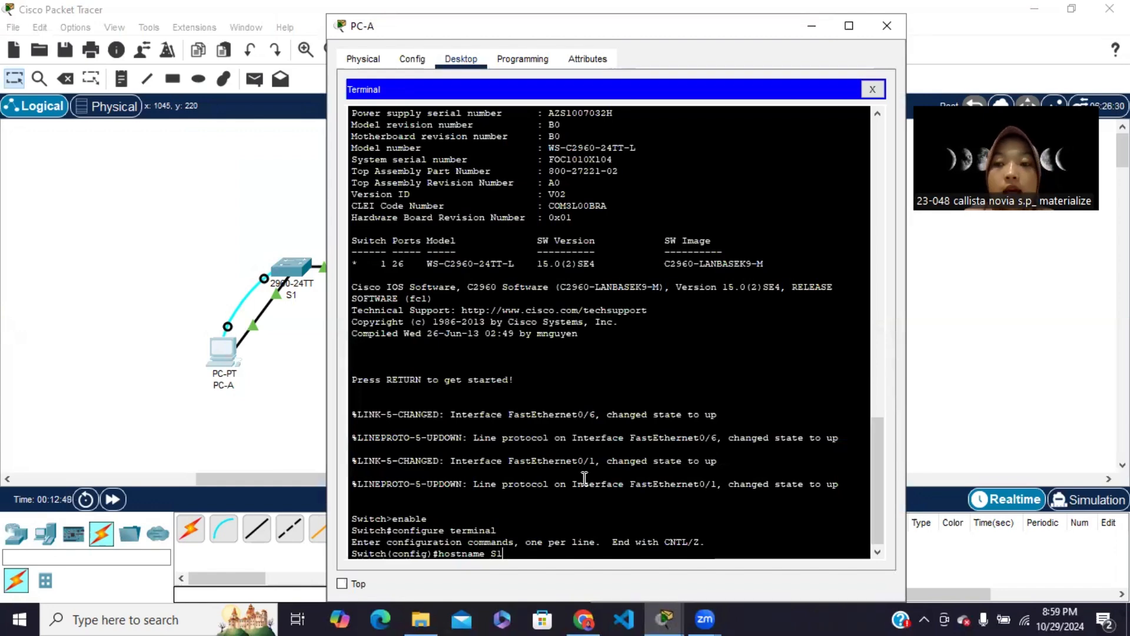
pyautogui.press('Return')
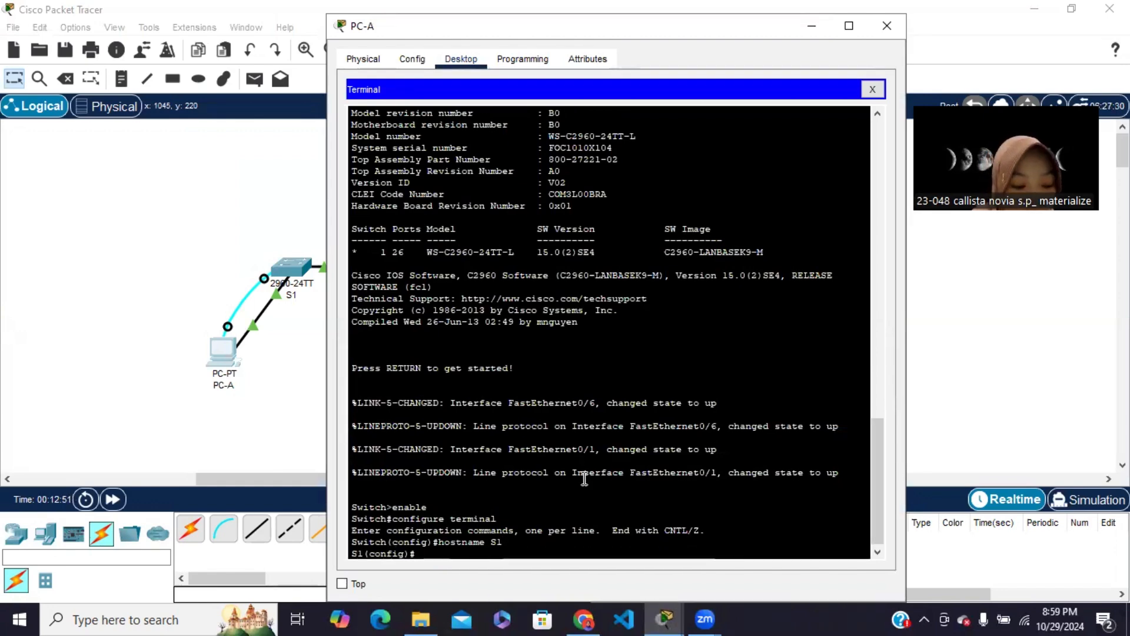
# Enter configuration of interface vlan 1 on S1 and begin an ip address command
pyautogui.write('int')
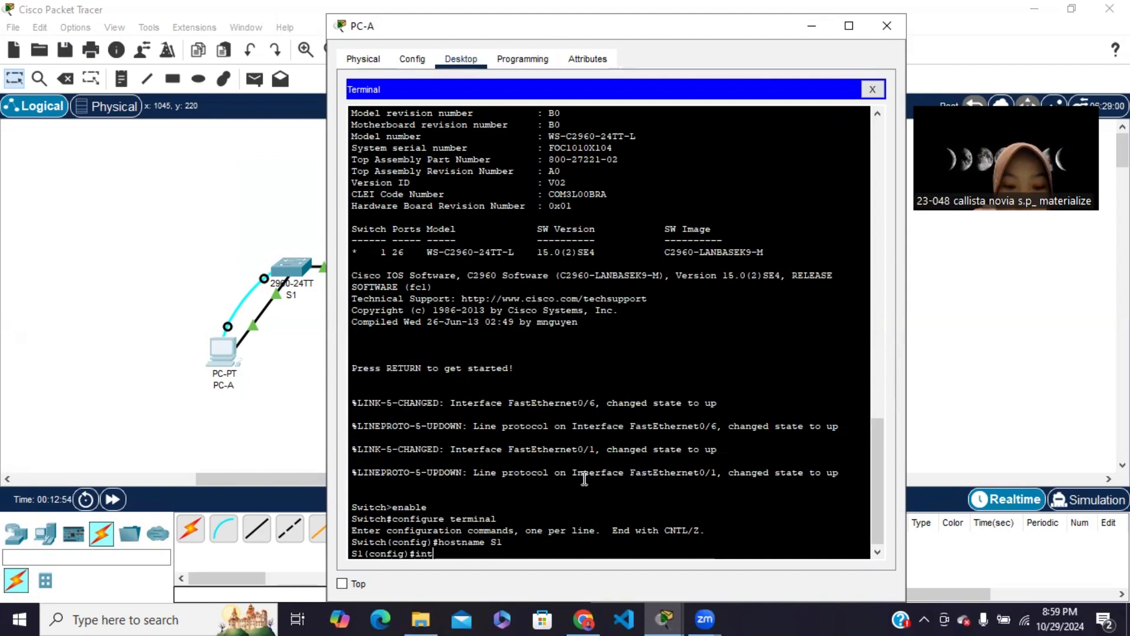
pyautogui.write('erface vlan')
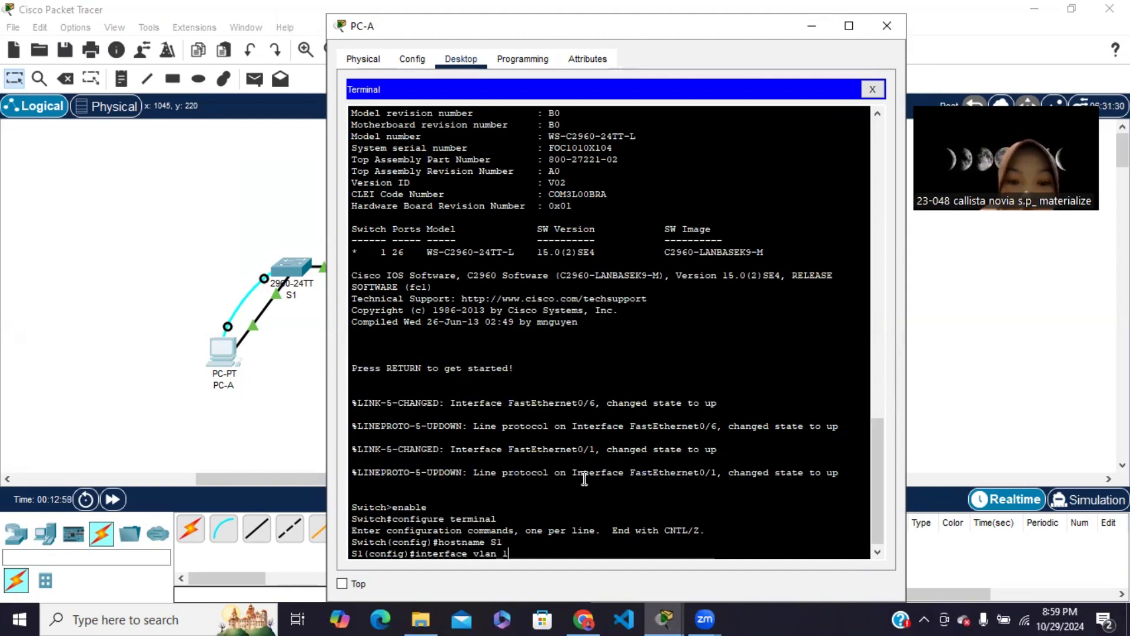
pyautogui.write(' 1')
pyautogui.press('Return')
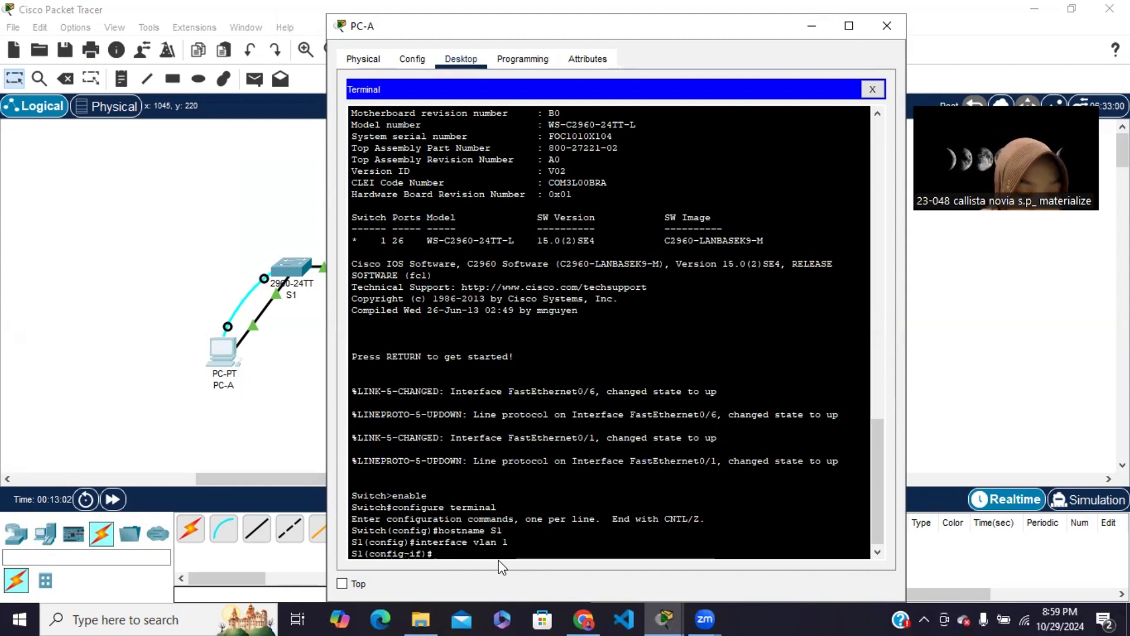
pyautogui.write('ip address')
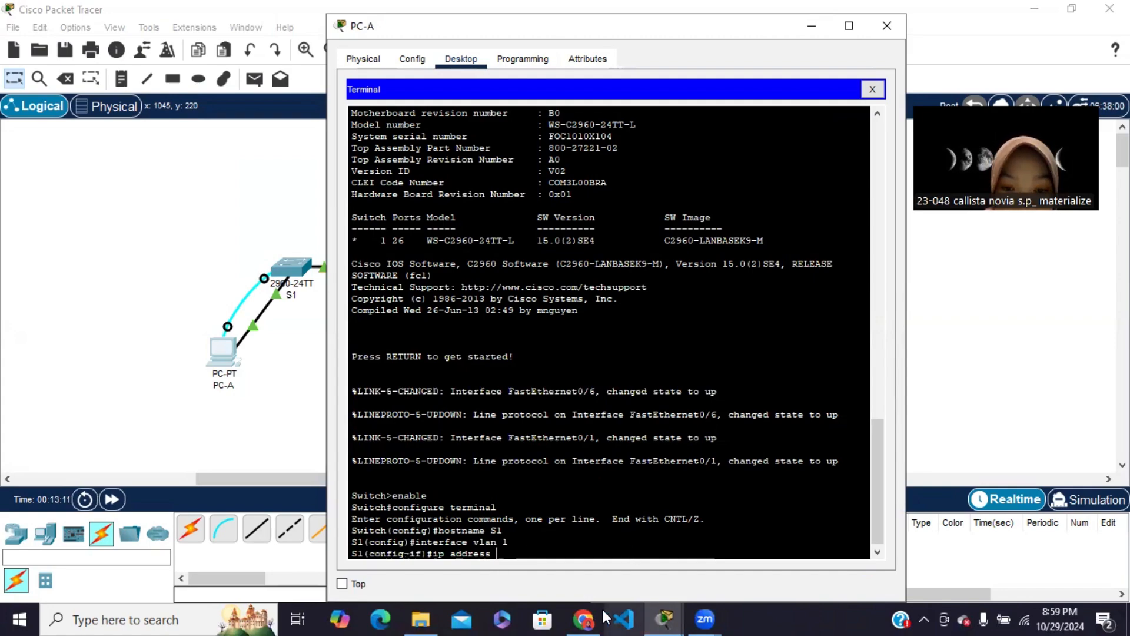
# Check S1's VLAN 1 address in the module's addressing table in Chrome, and return to PC-A's terminal in Packet Tracer
pyautogui.click(583, 618)
pyautogui.scroll(15, 496, 321)
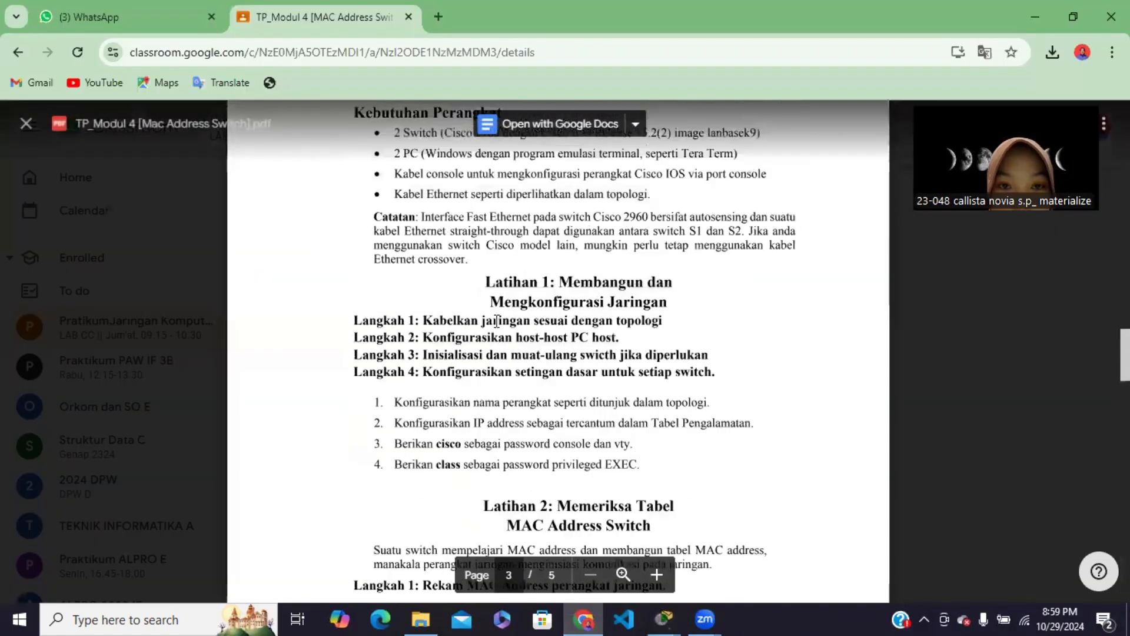
pyautogui.scroll(3, 583, 383)
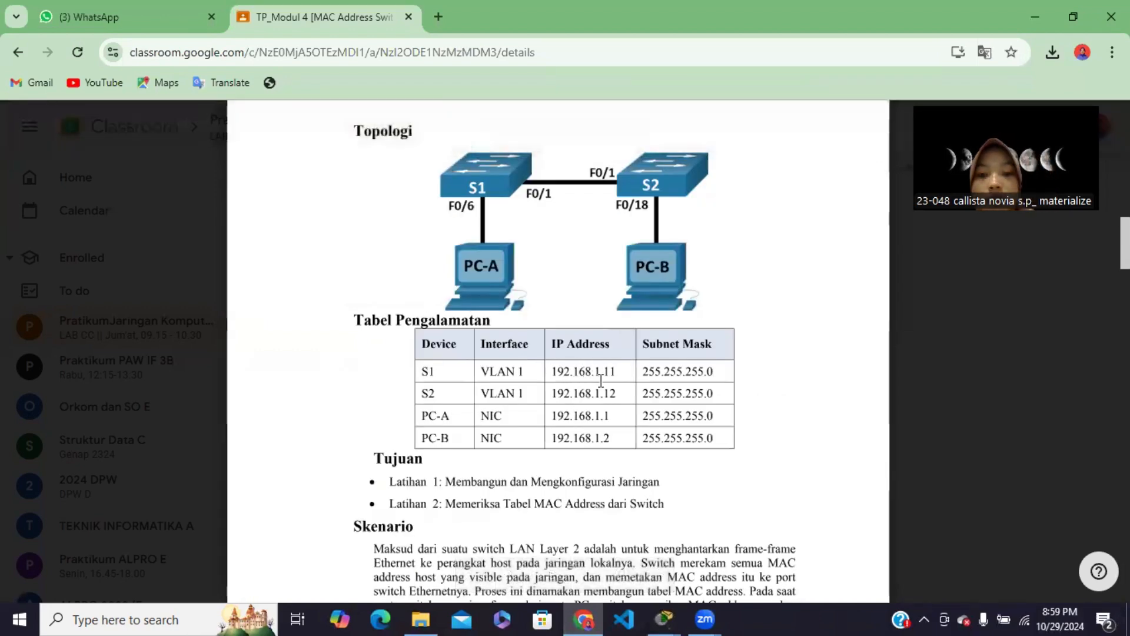
pyautogui.click(663, 617)
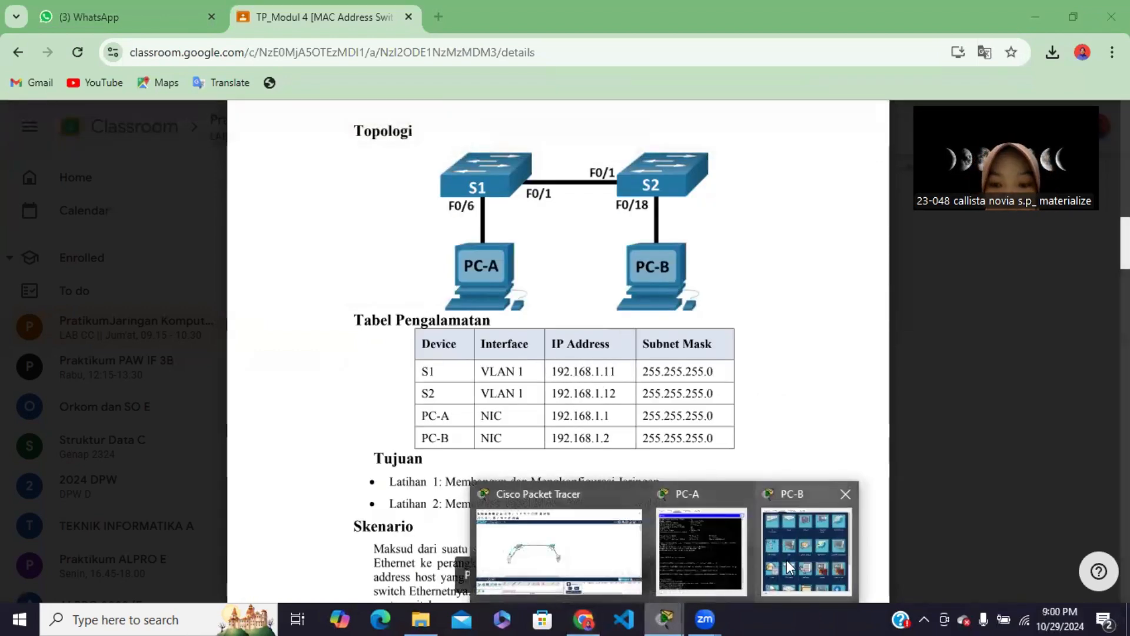
pyautogui.click(617, 550)
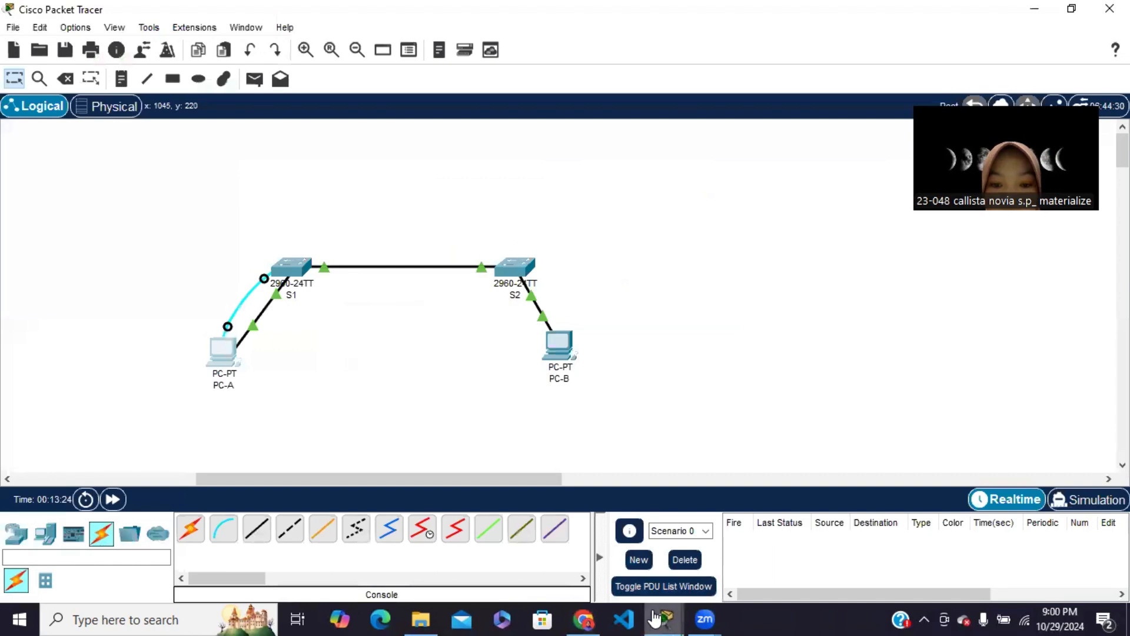
pyautogui.moveTo(665, 617)
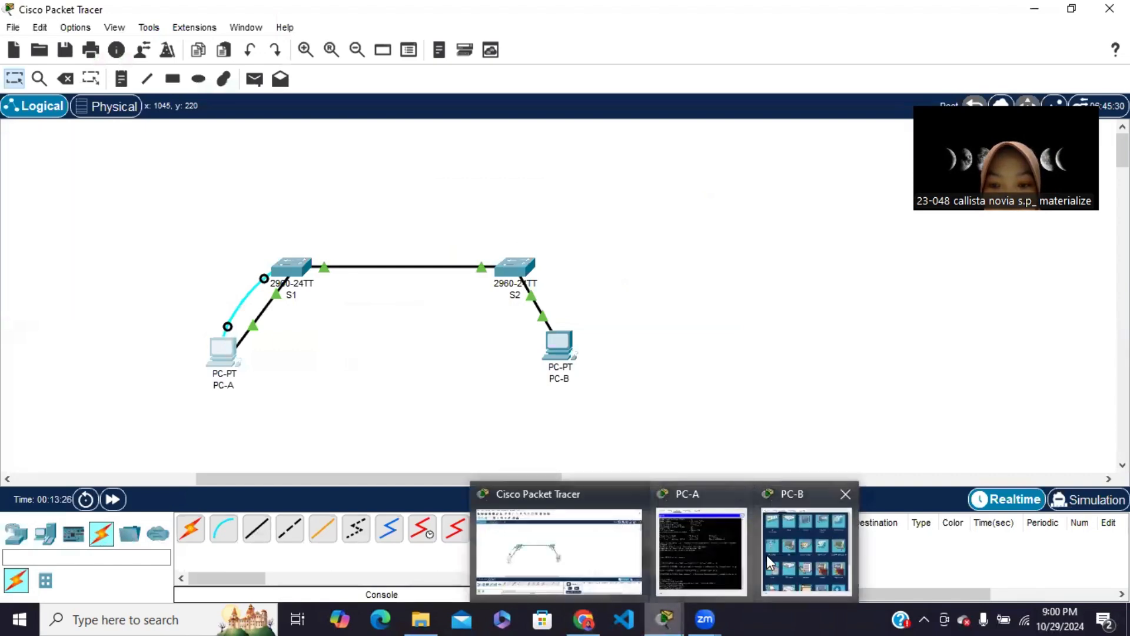
pyautogui.click(705, 552)
# Complete the ip address command for S1's VLAN 1 with 192.168.1.11 and subnet mask 255.255.255.0
pyautogui.write('19')
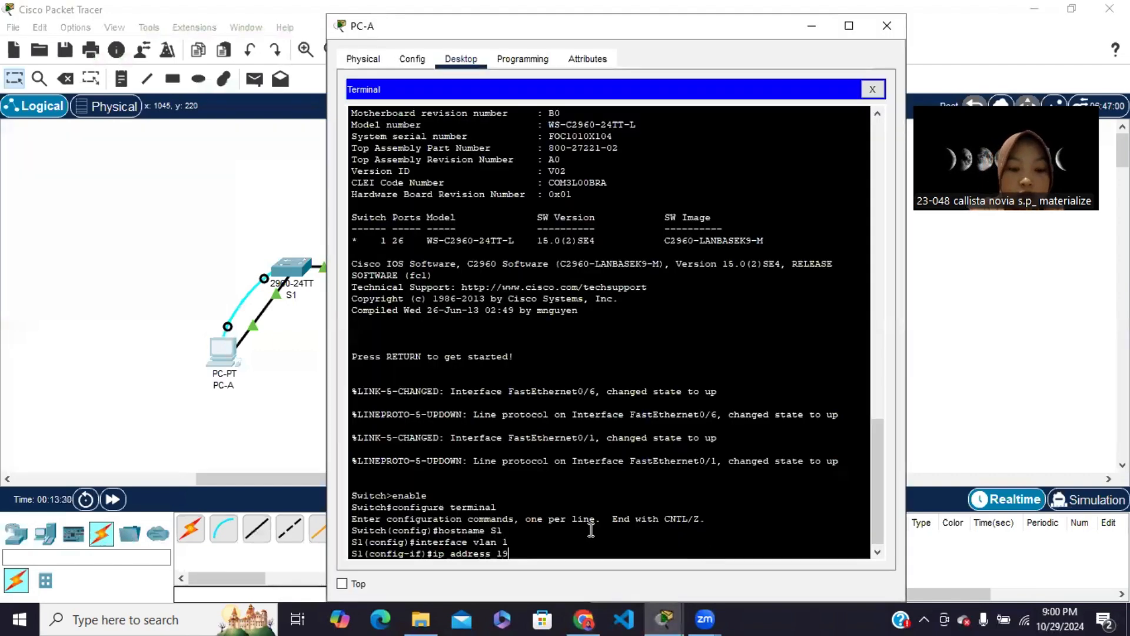
pyautogui.write('2.168.1.')
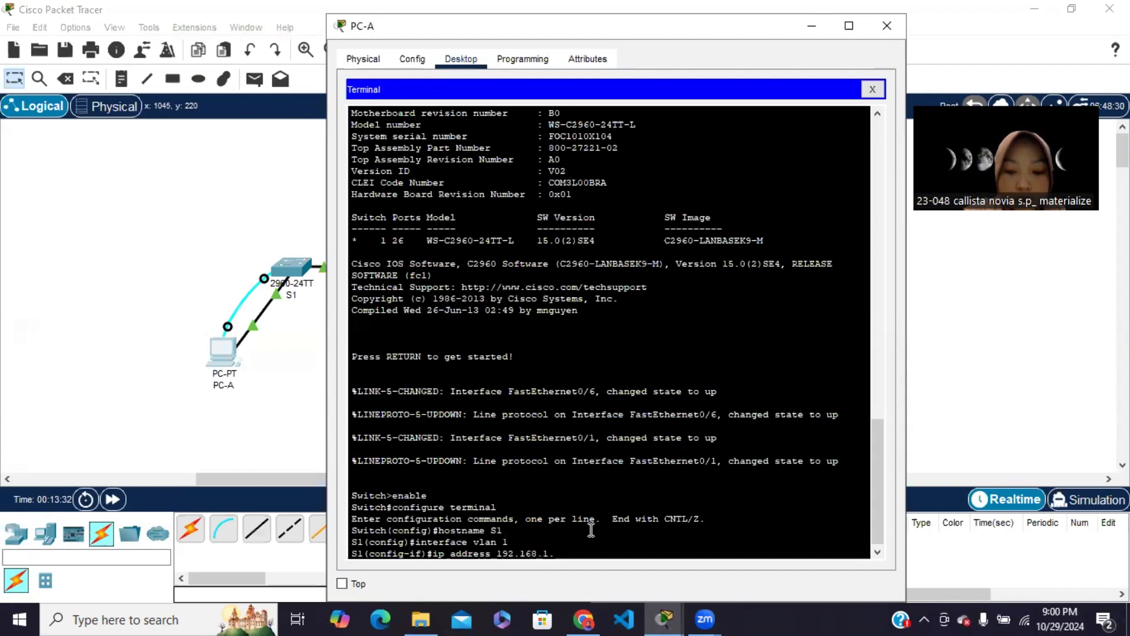
pyautogui.write('11')
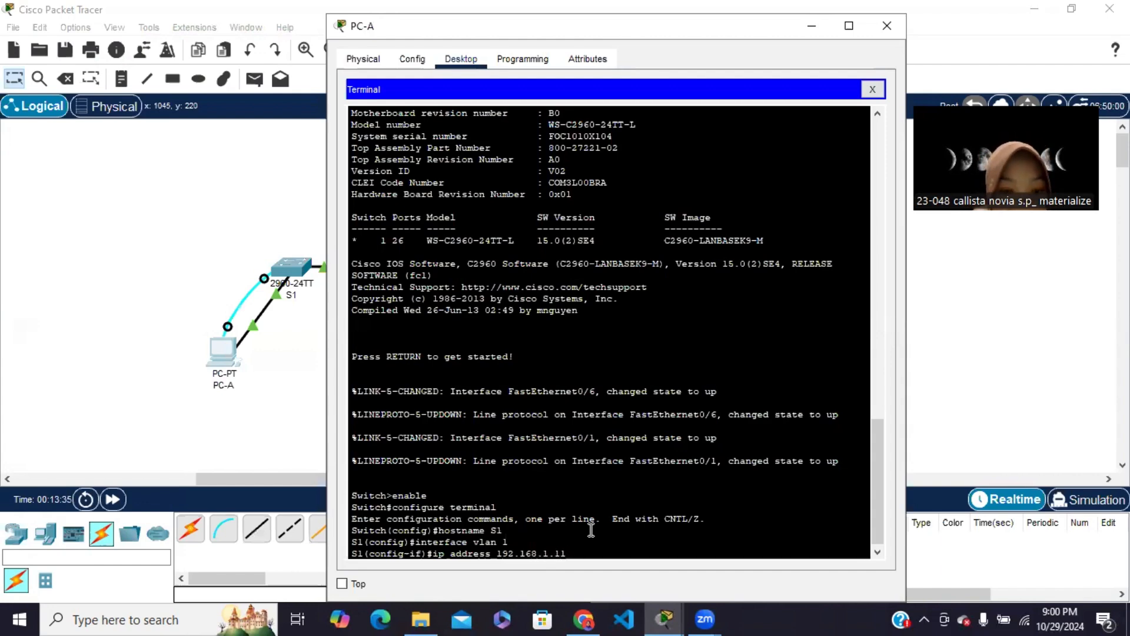
pyautogui.write(' 255')
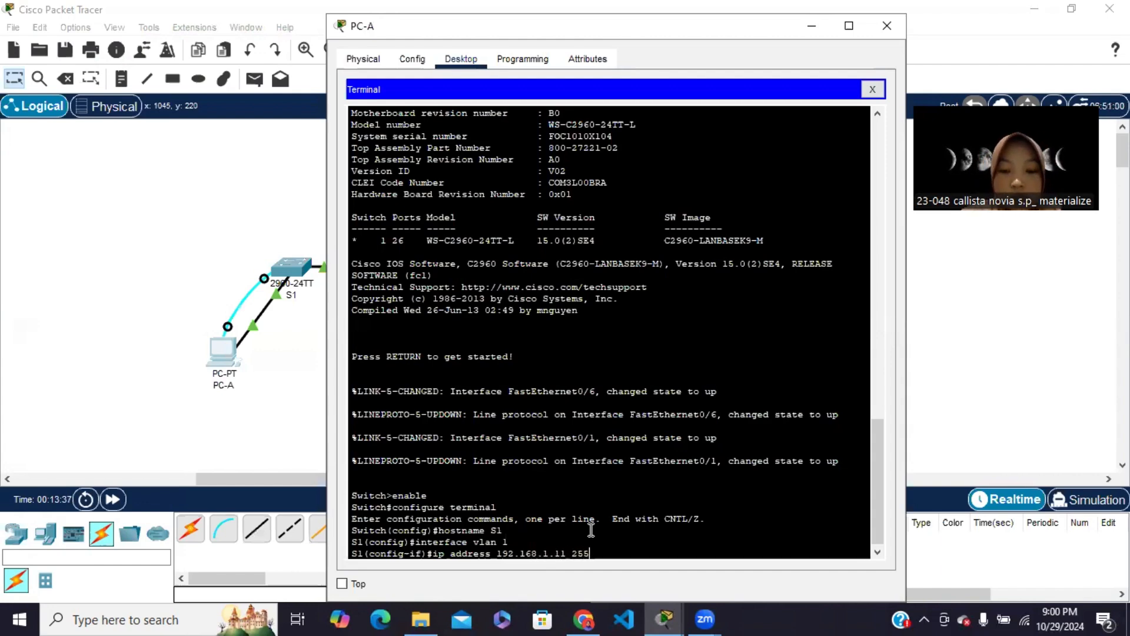
pyautogui.write('.255')
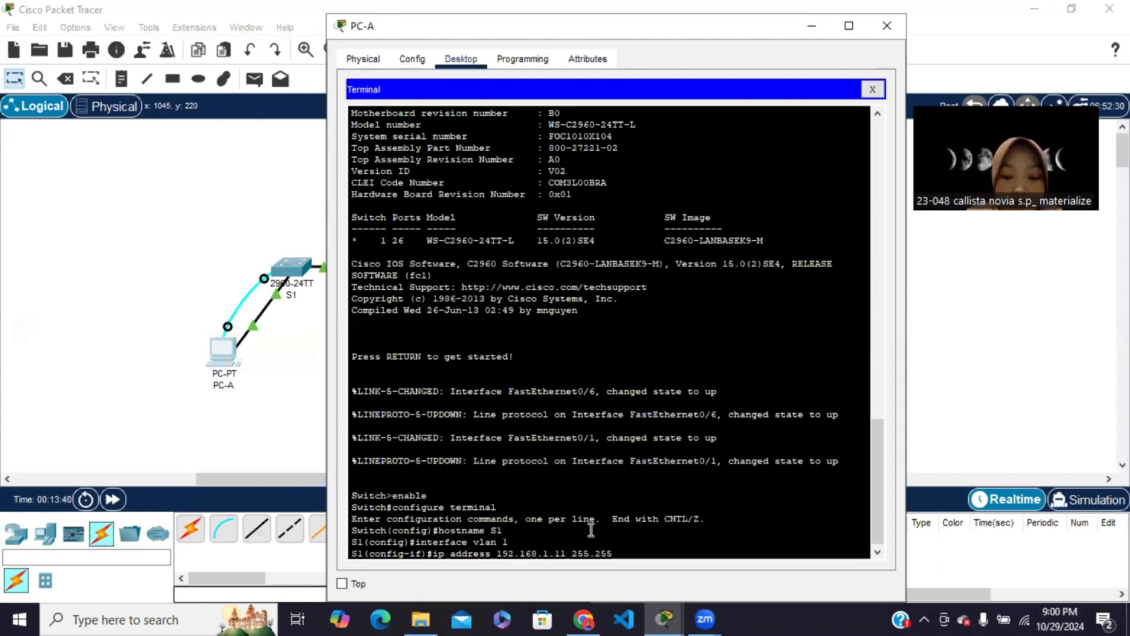
pyautogui.write('.255.0')
pyautogui.press('Return')
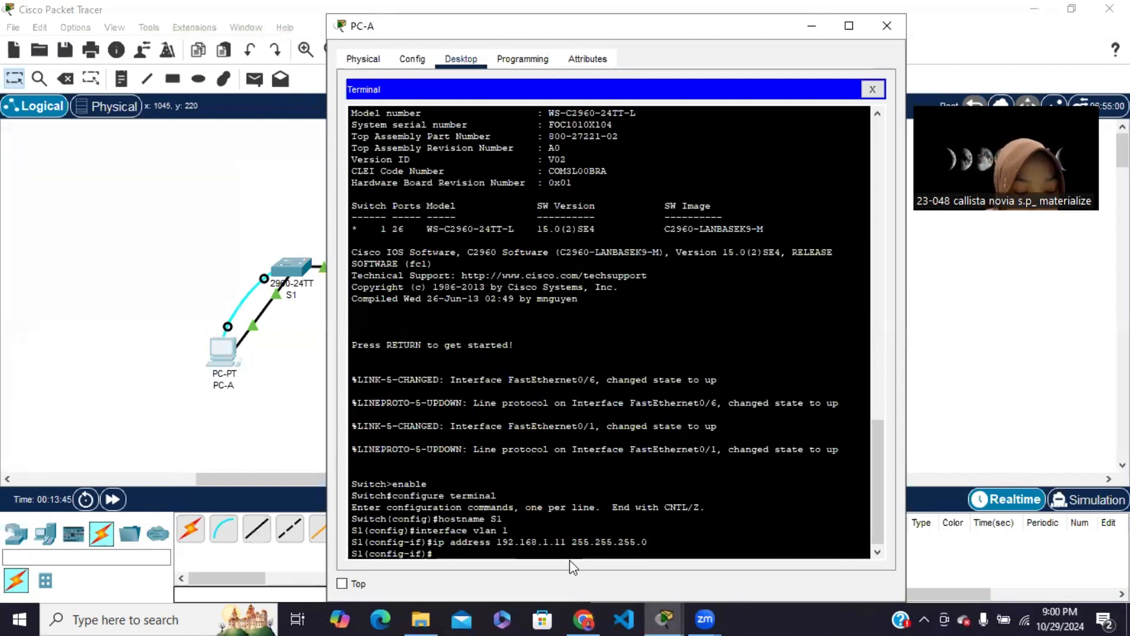
# Bring up S1's VLAN 1 interface with no sh and exit to global configuration mode
pyautogui.write('no sh')
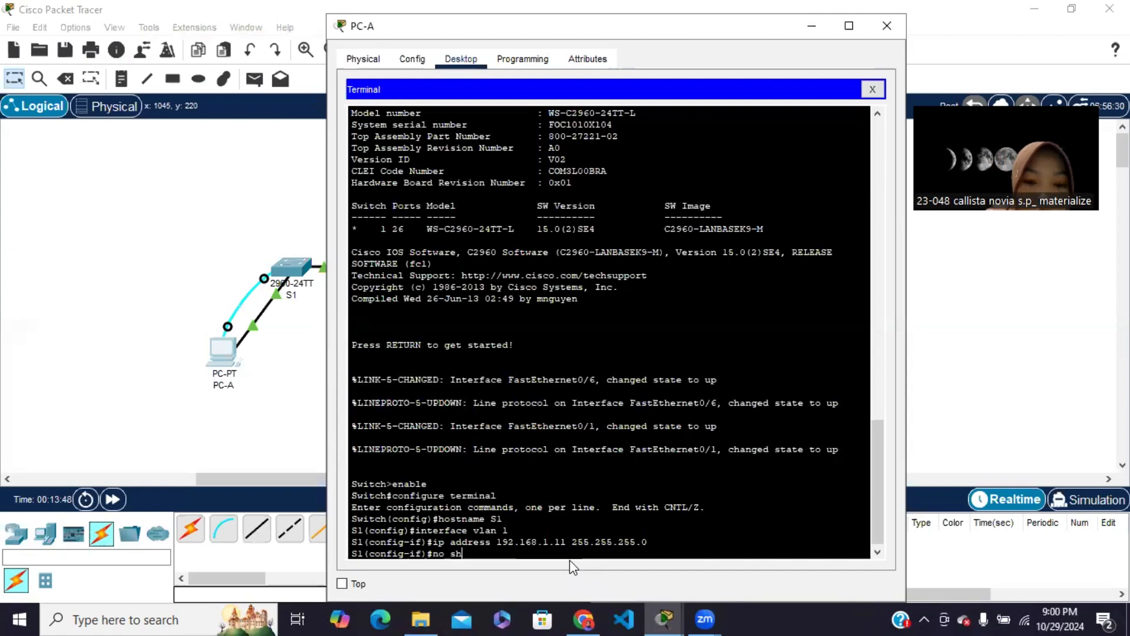
pyautogui.press('Return')
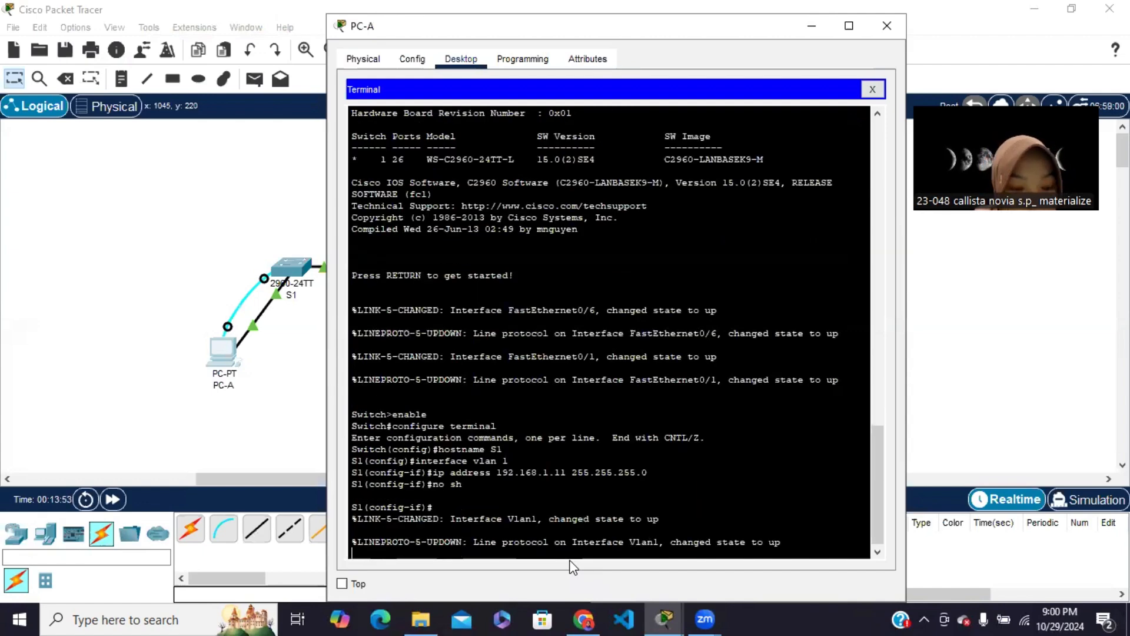
pyautogui.press('Return')
pyautogui.write('e')
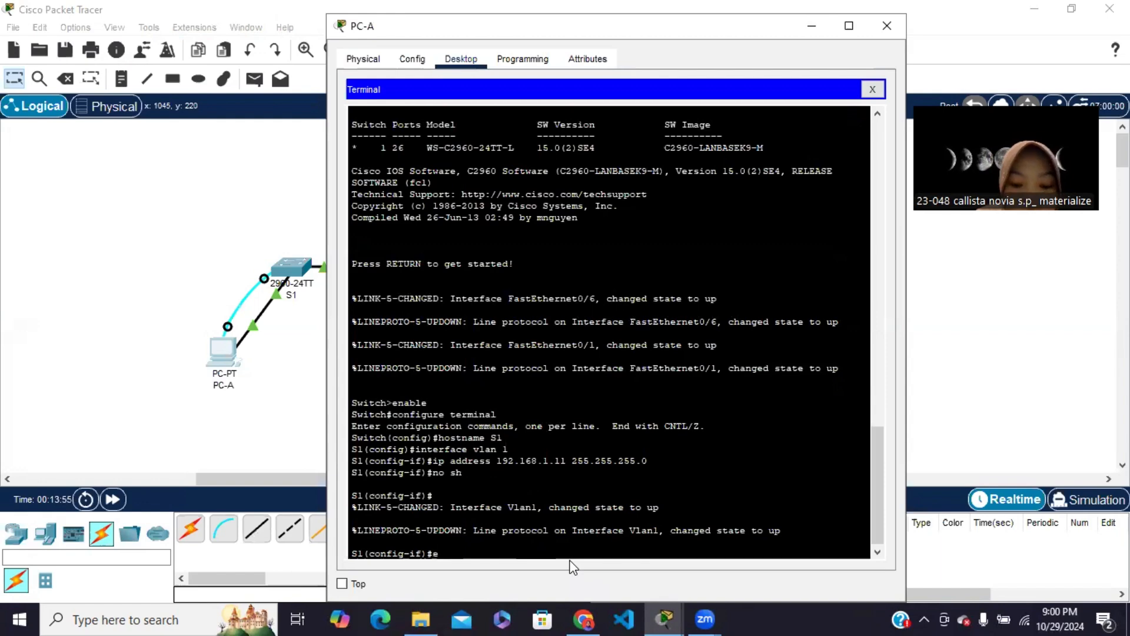
pyautogui.write('xit')
pyautogui.press('Return')
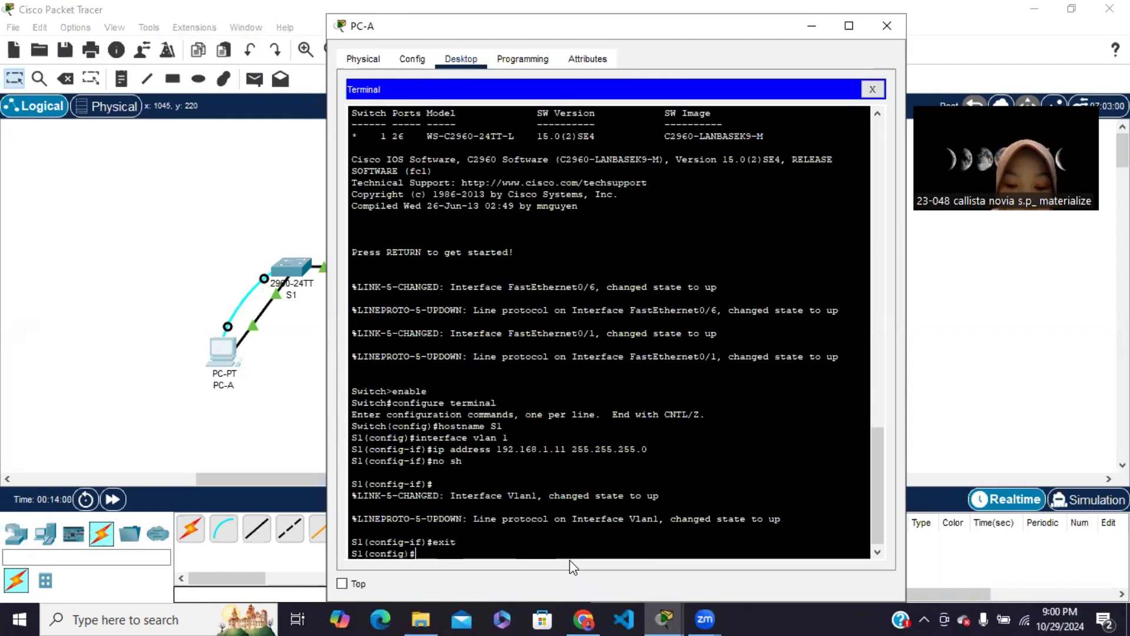
# Configure line console 0 on S1 with the console password required by the module and enable login
pyautogui.write('line')
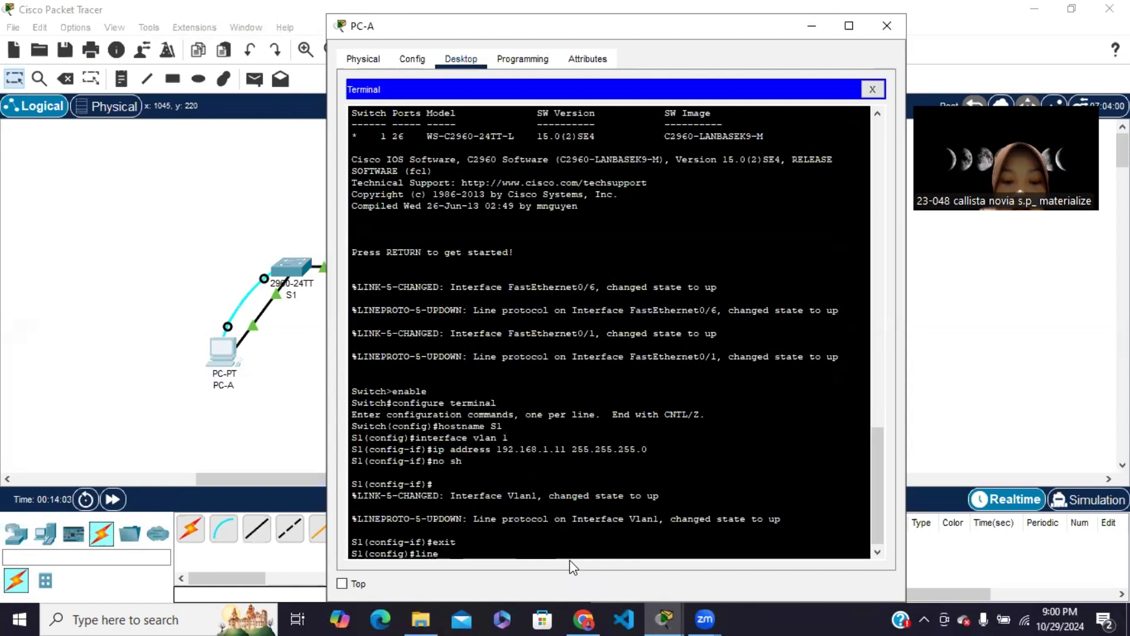
pyautogui.write(' console')
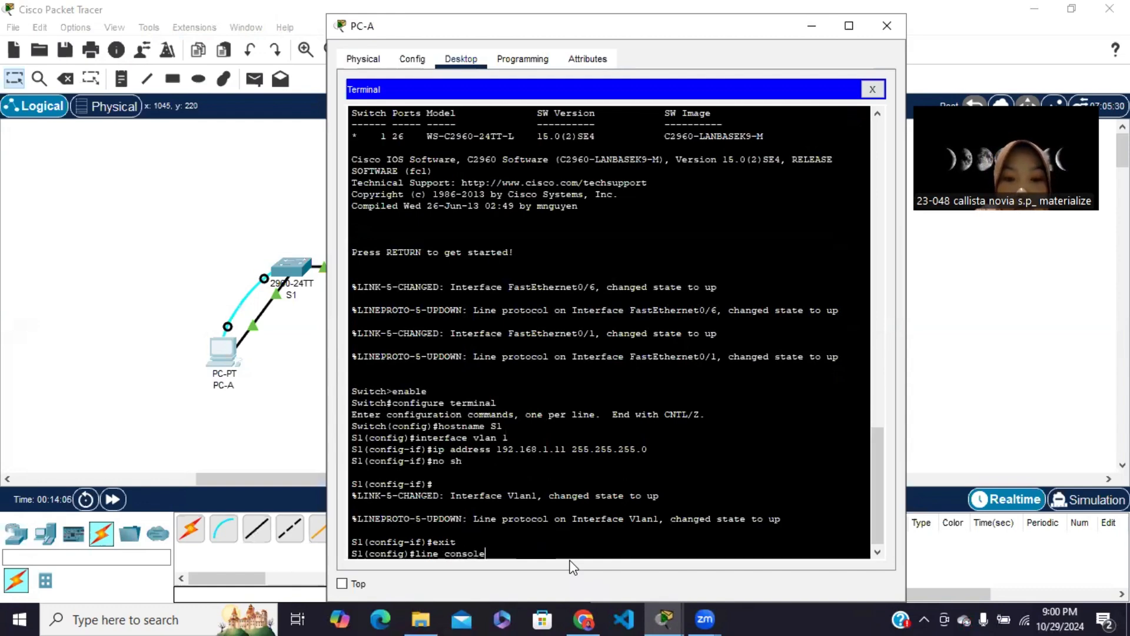
pyautogui.write(' 0')
pyautogui.press('Return')
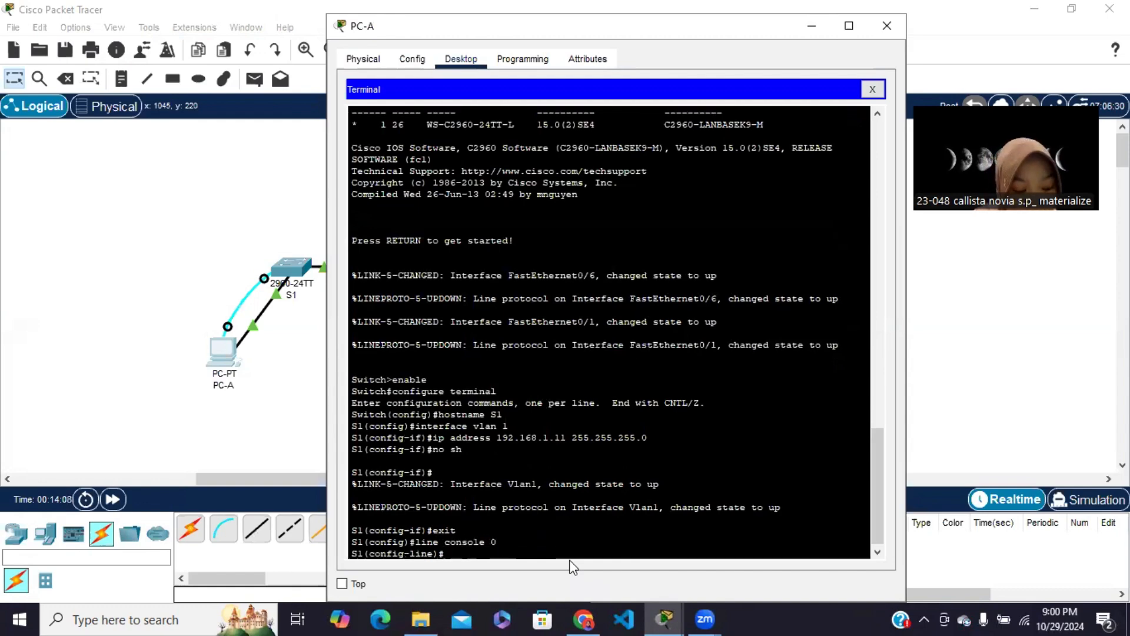
pyautogui.write('password')
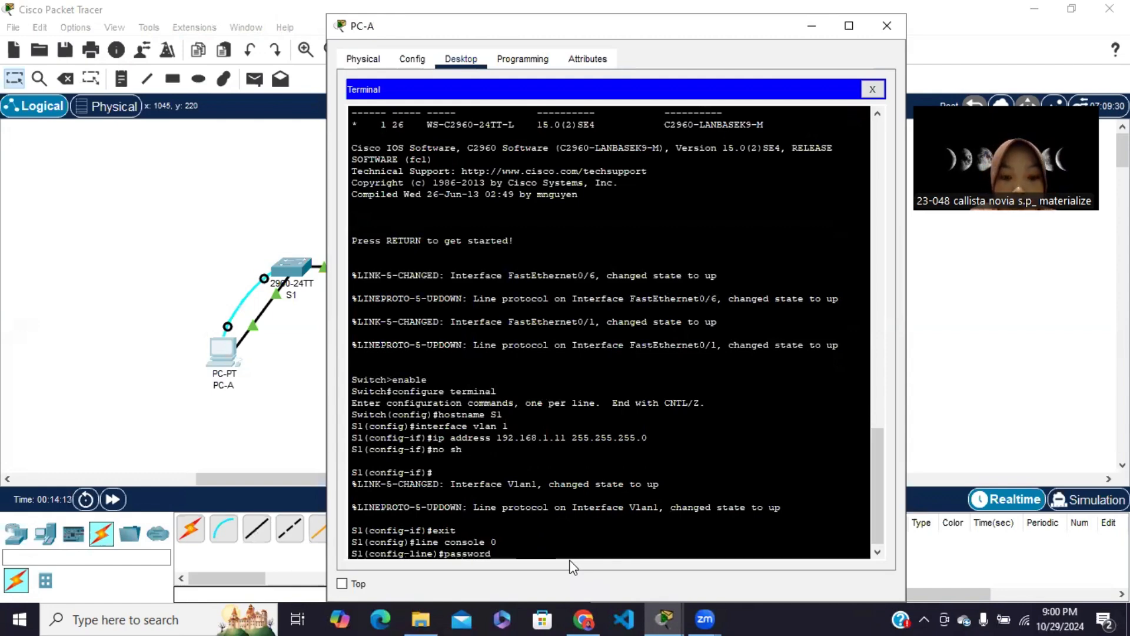
pyautogui.write(' cisco')
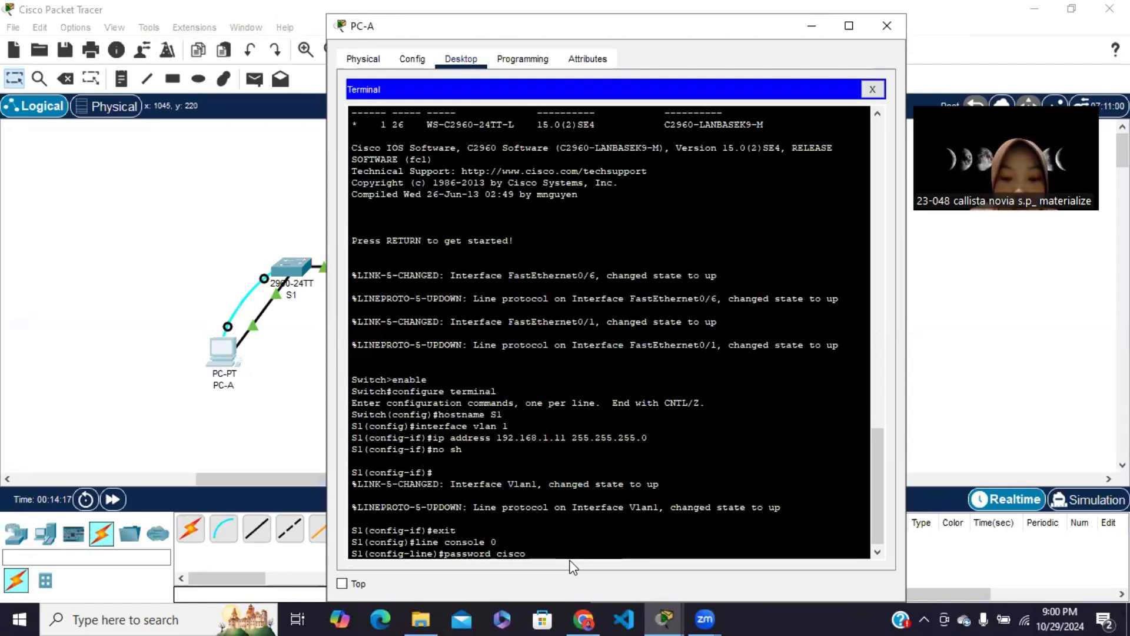
pyautogui.press('Return')
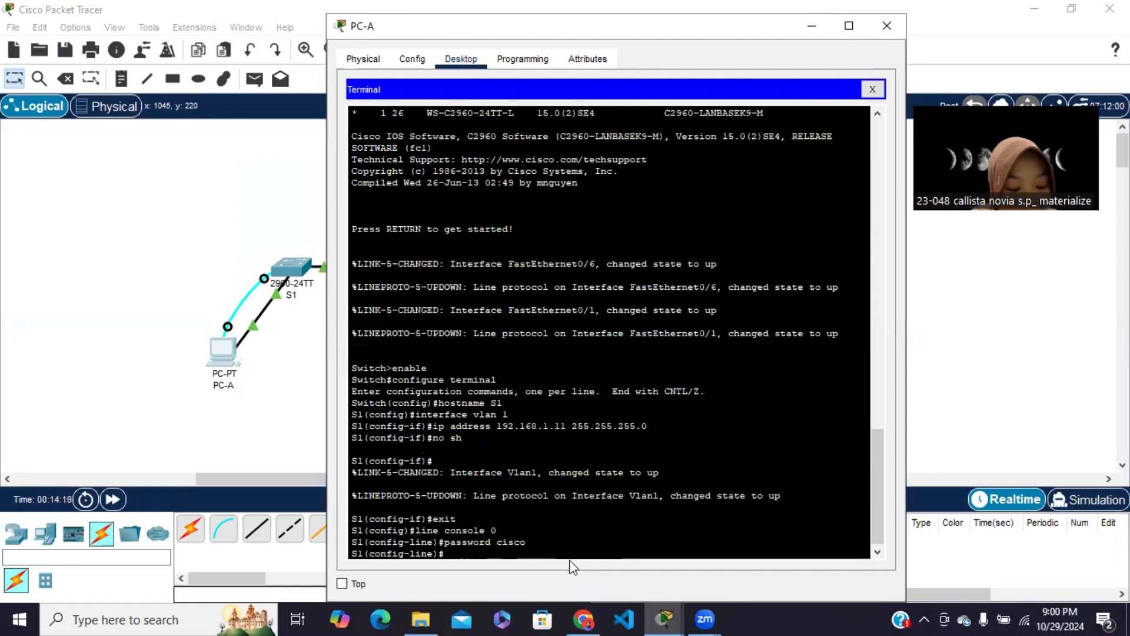
pyautogui.write('login')
pyautogui.press('Return')
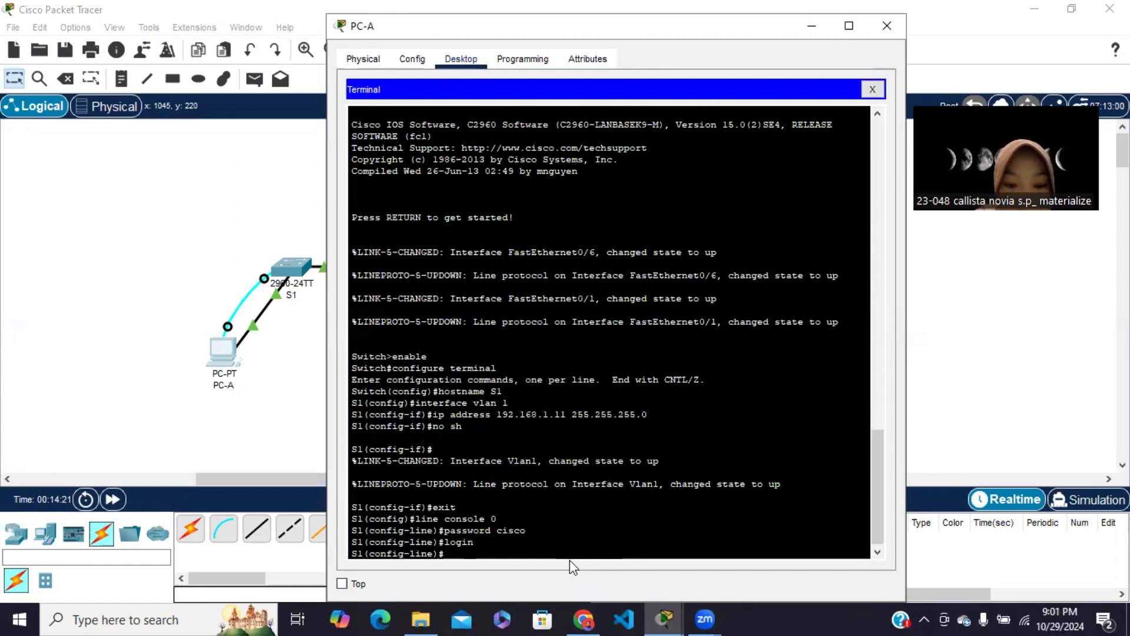
# Exit the console line and set the module's required vty password on S1's line vty 0 15
pyautogui.write('exit')
pyautogui.press('Return')
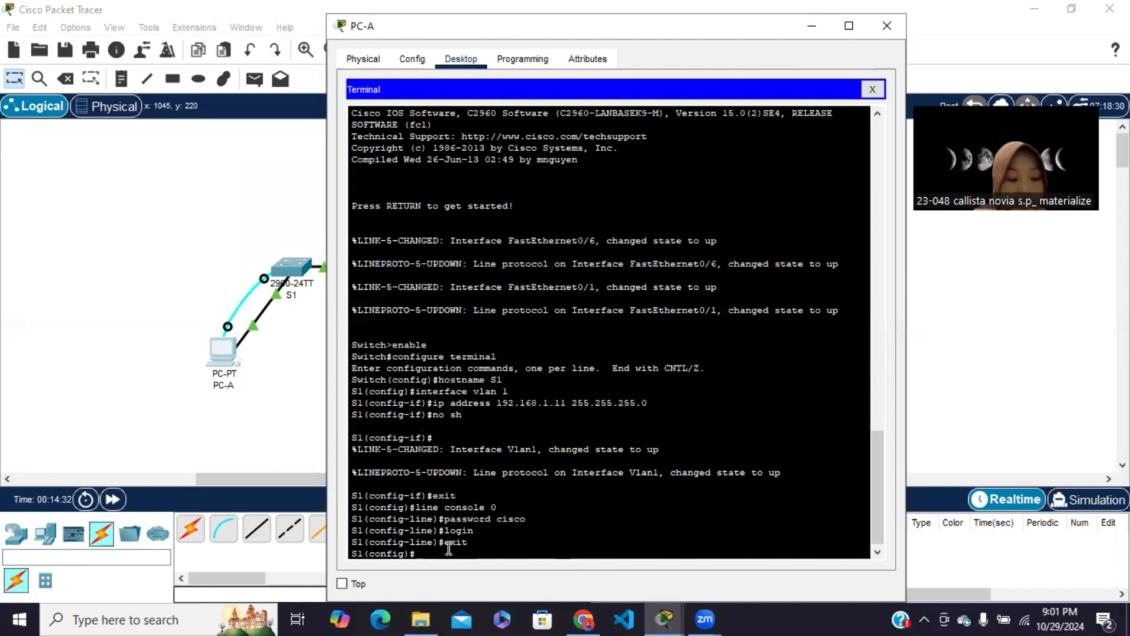
pyautogui.write('line')
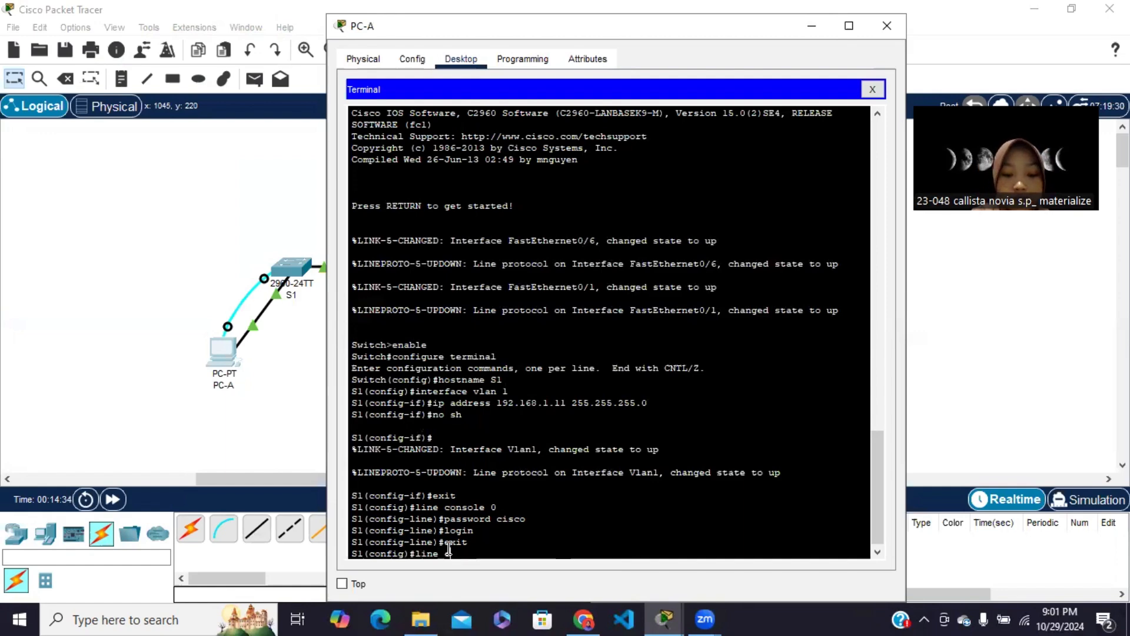
pyautogui.write(' vty')
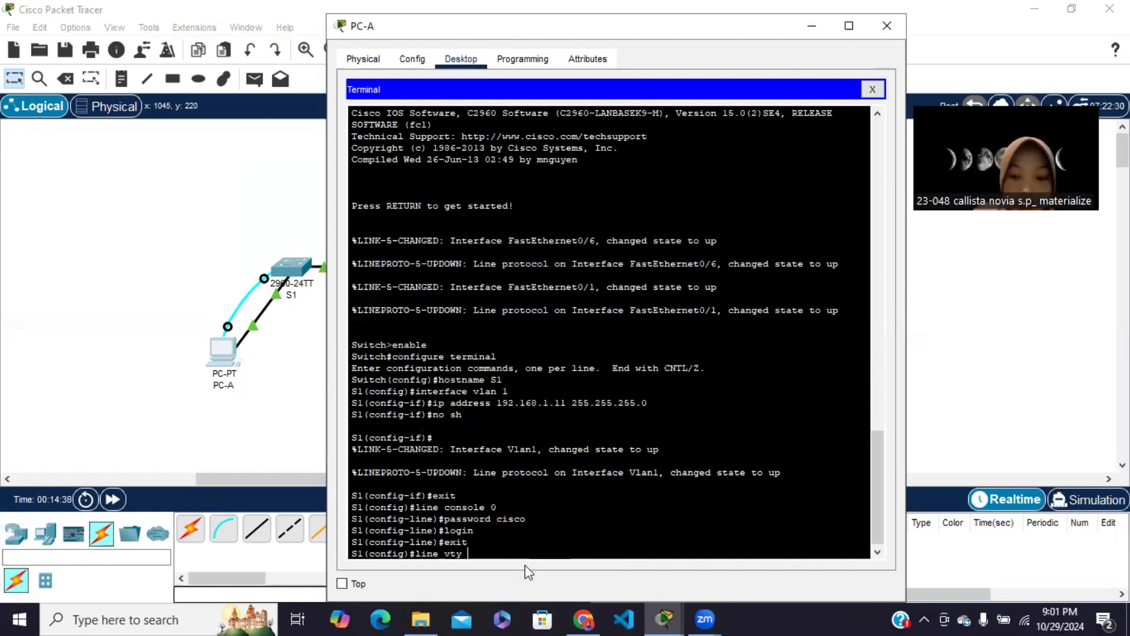
pyautogui.write(' 0 15')
pyautogui.press('Return')
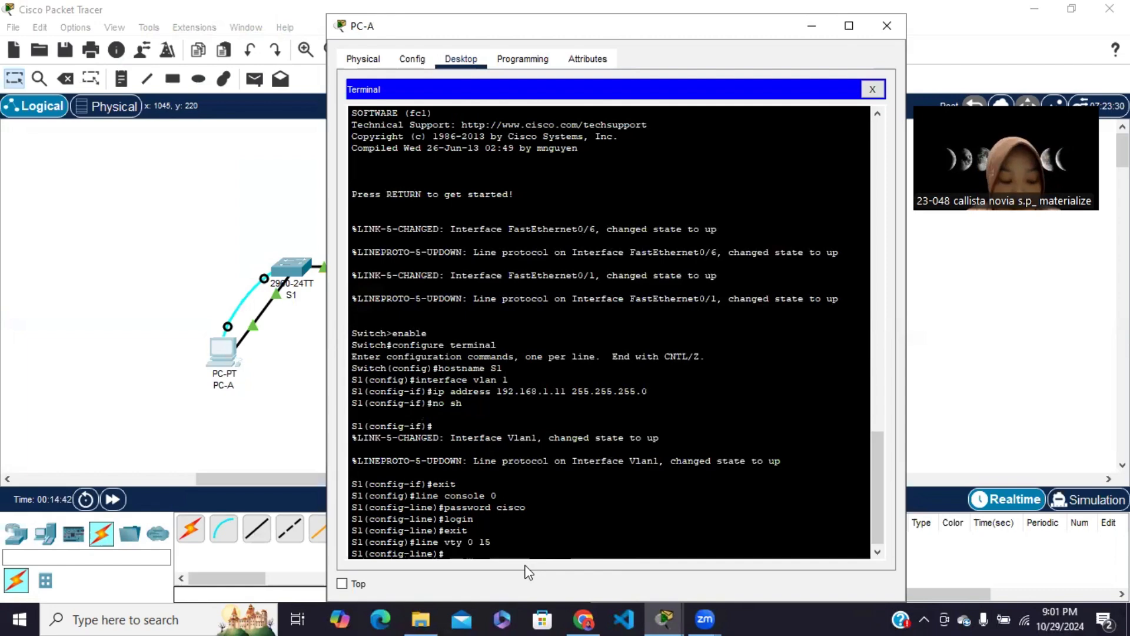
pyautogui.write('pas')
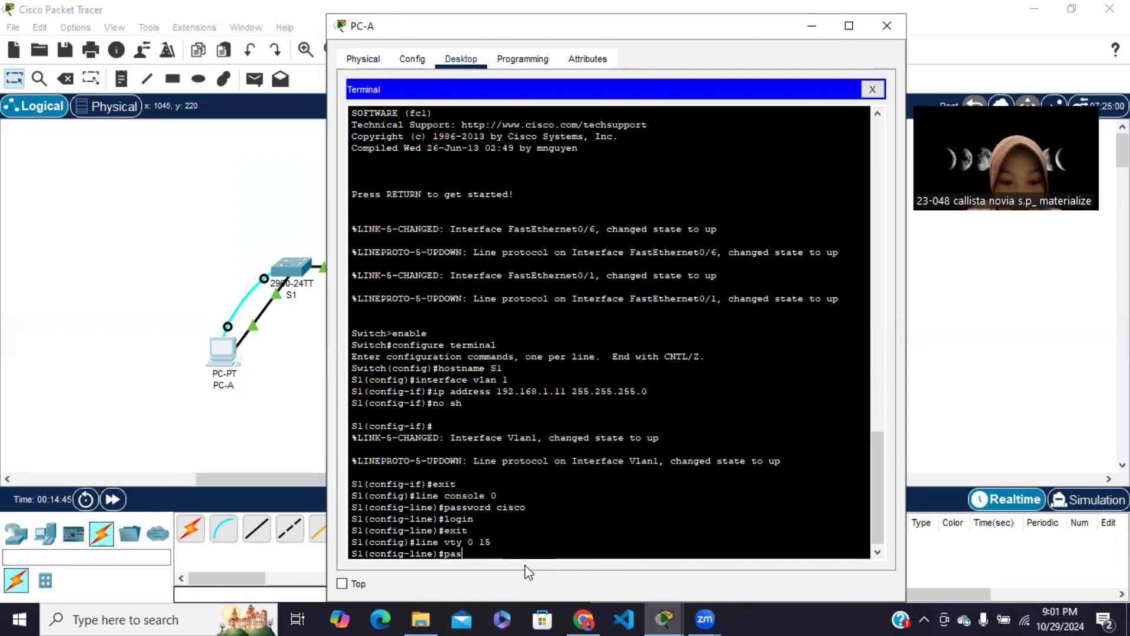
pyautogui.write('sword ')
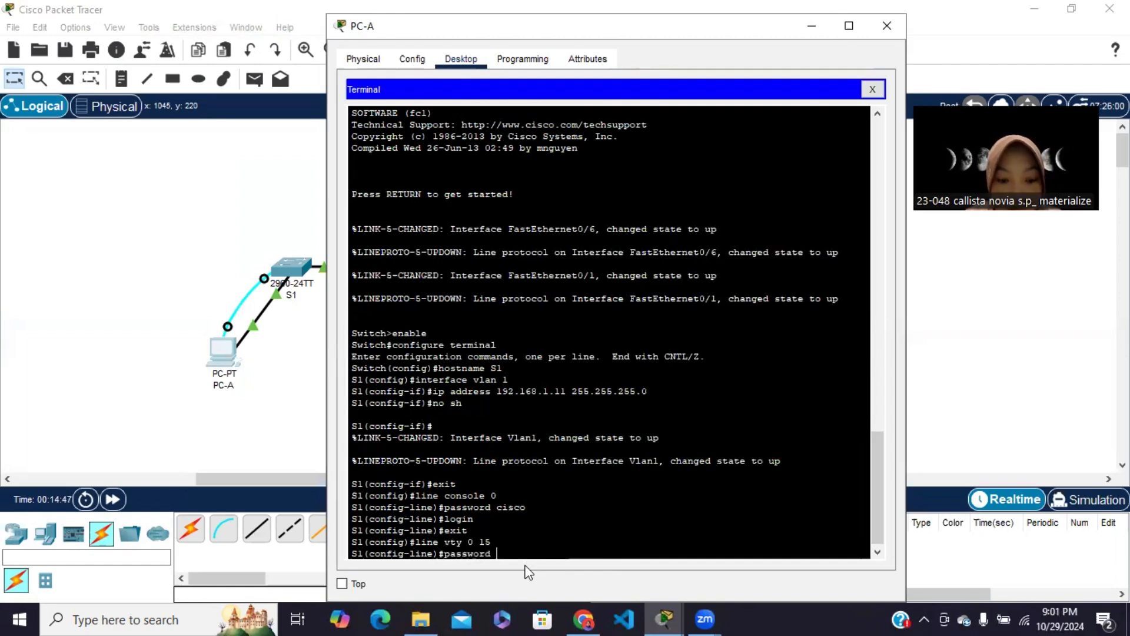
pyautogui.write('cisco')
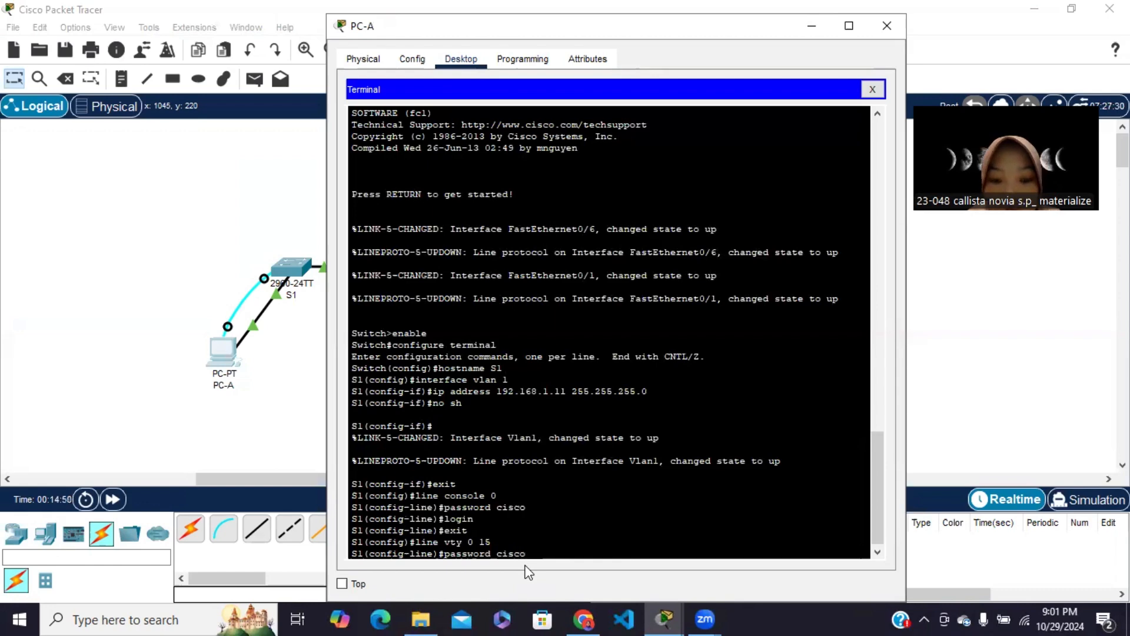
pyautogui.press('Return')
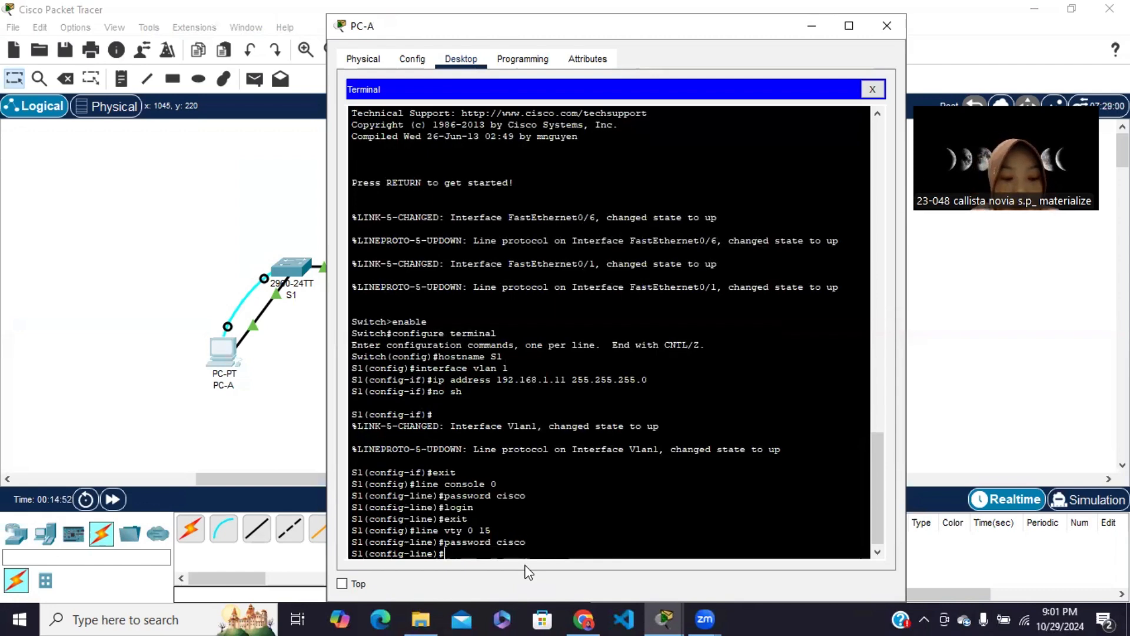
# Enable login on S1's vty lines and exit to global configuration mode
pyautogui.write('login')
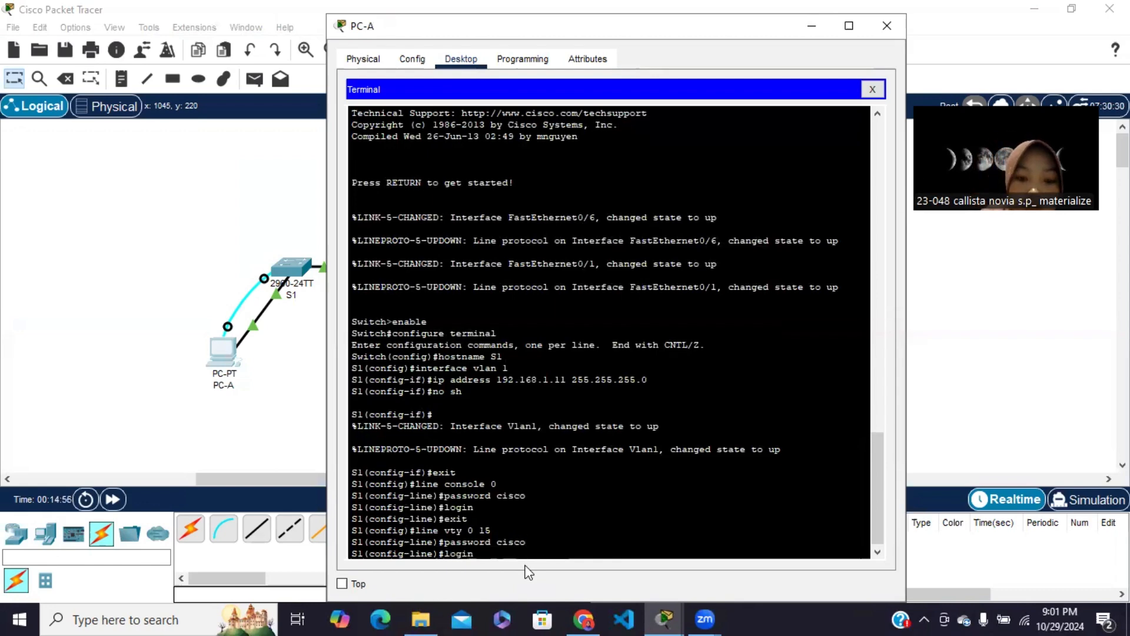
pyautogui.press('Return')
pyautogui.write('exit')
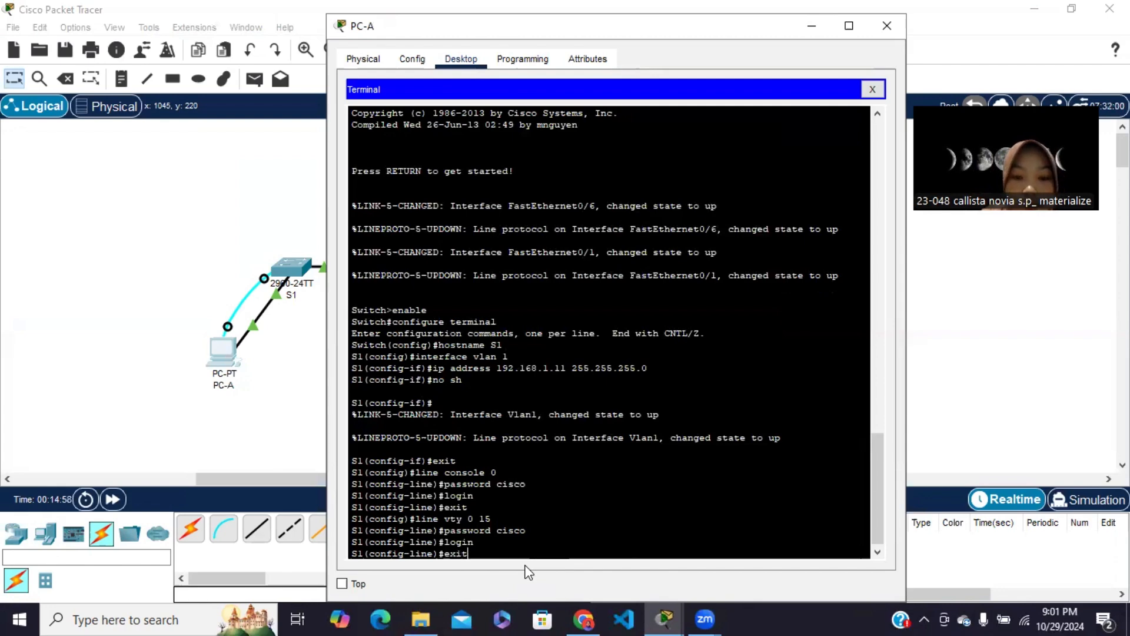
pyautogui.press('Return')
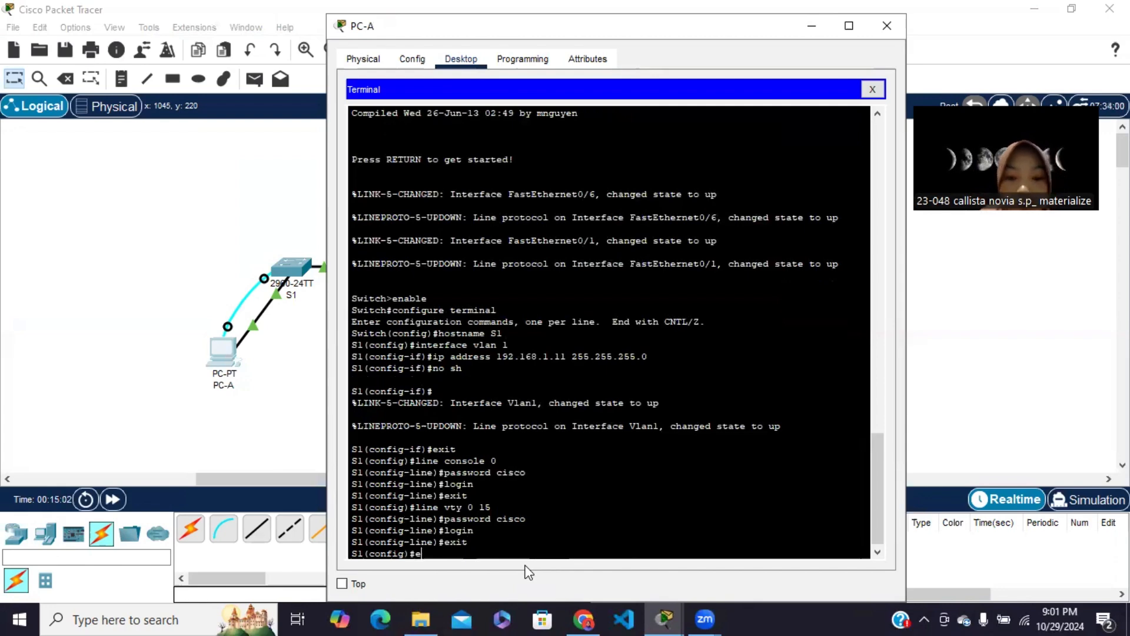
# Look up the required privileged EXEC password in the module in Chrome and set it as S1's enable secret in PC-A's Packet Tracer terminal
pyautogui.click(583, 618)
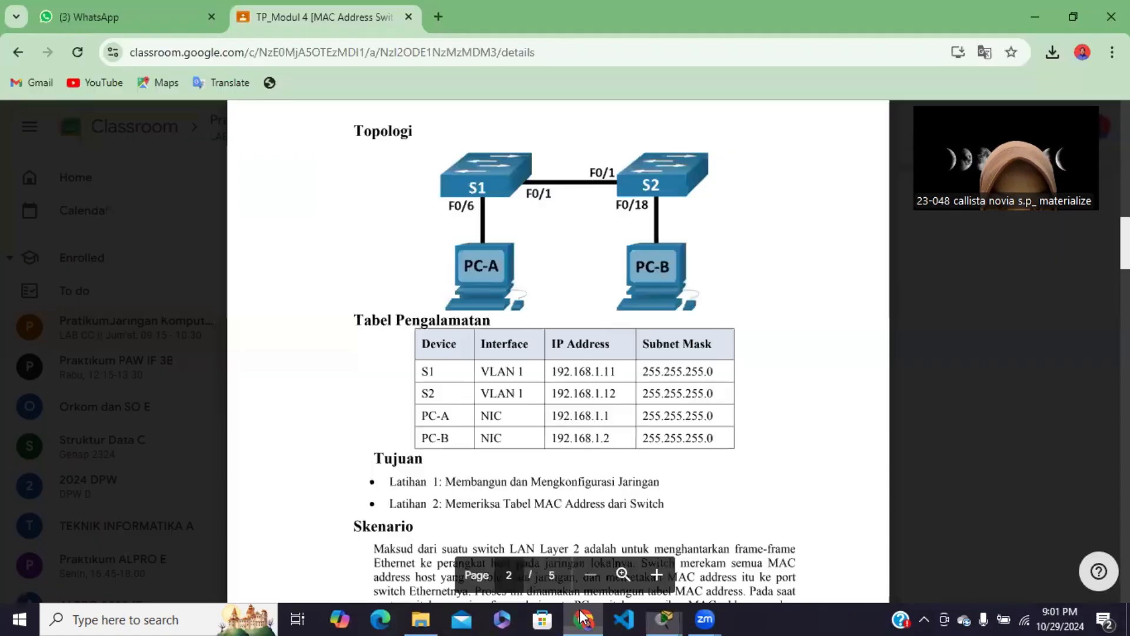
pyautogui.scroll(-8, 561, 469)
pyautogui.scroll(-10, 561, 469)
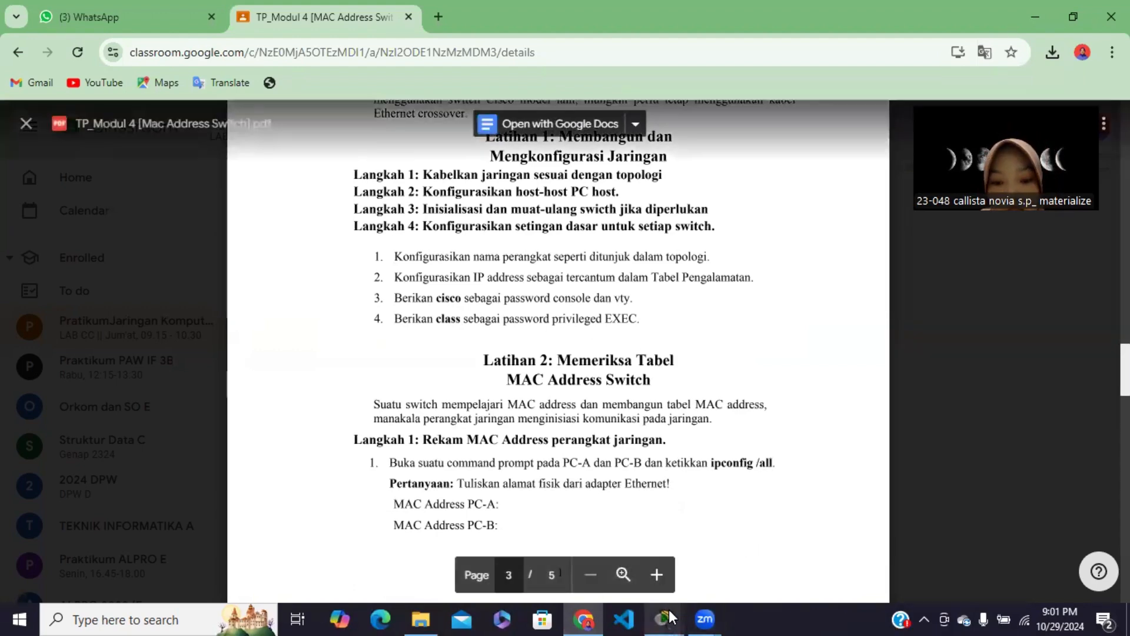
pyautogui.moveTo(668, 613)
pyautogui.click(697, 579)
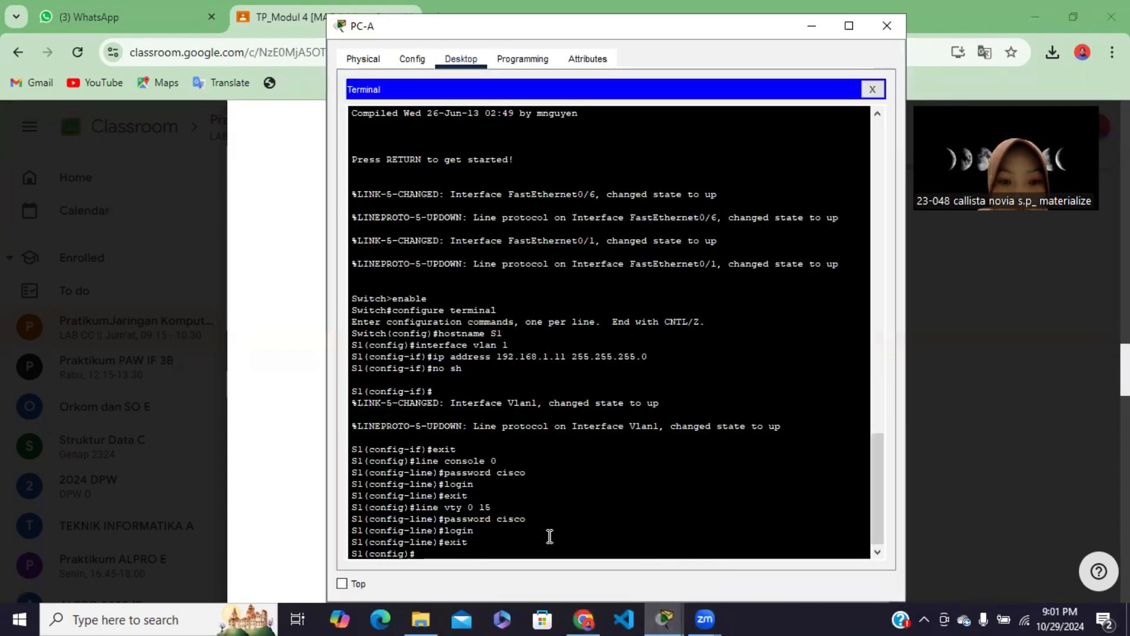
pyautogui.write('enable s')
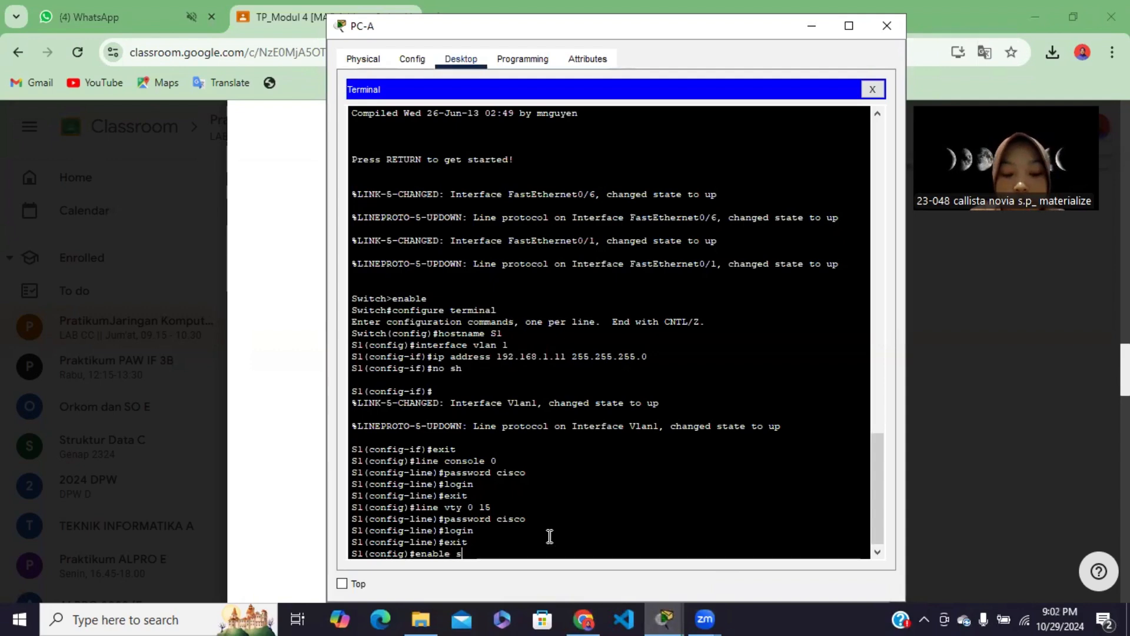
pyautogui.write('ecret')
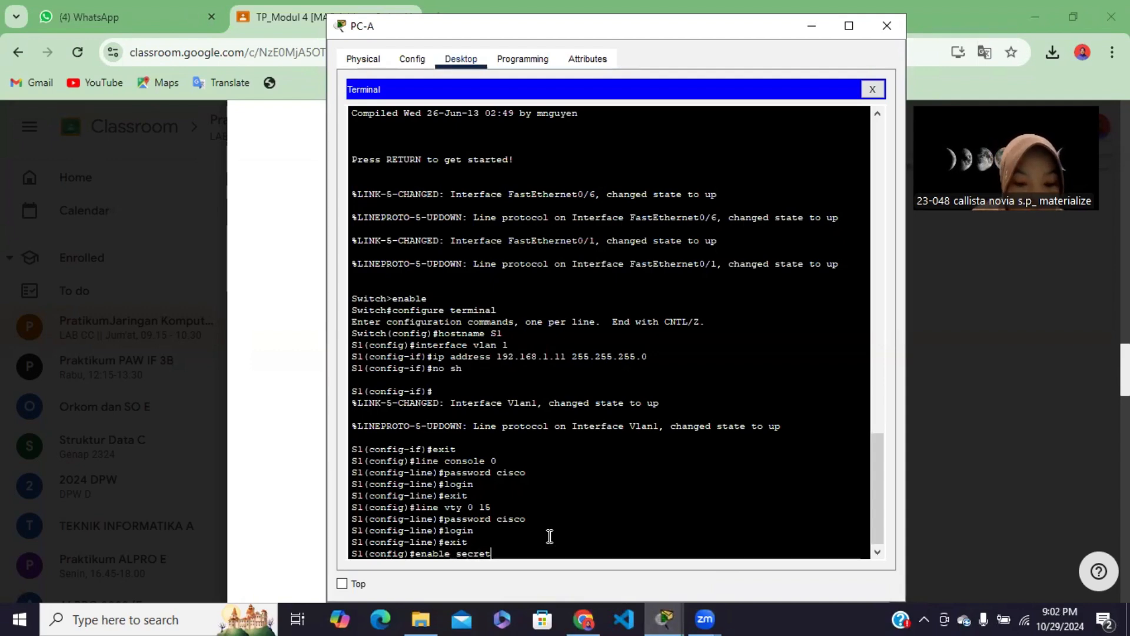
pyautogui.write(' class')
pyautogui.press('Return')
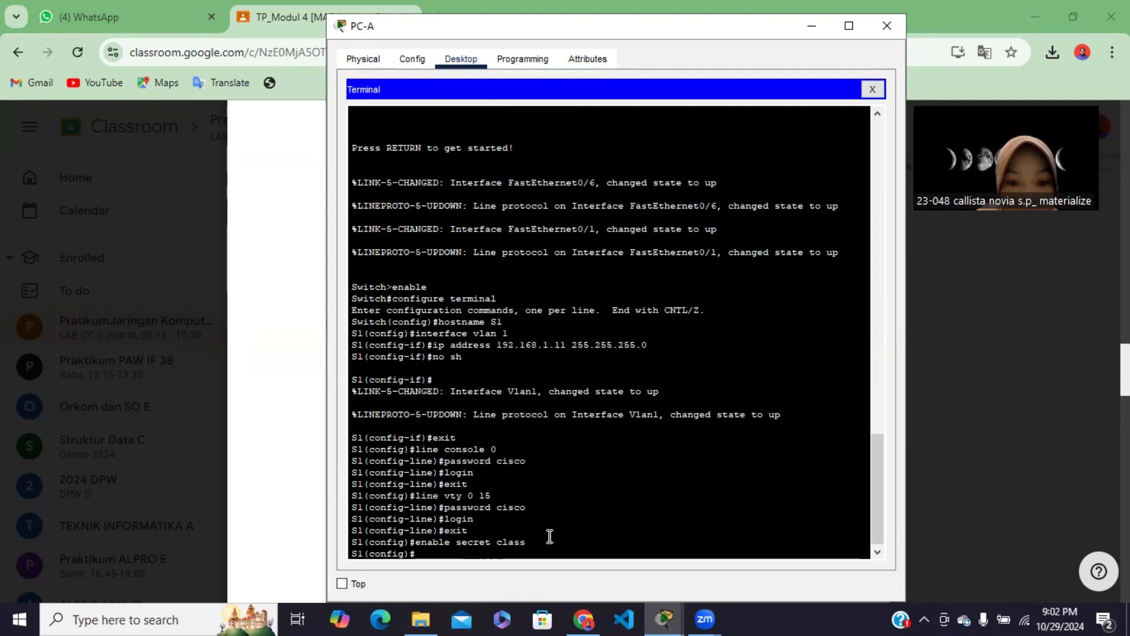
# Turn on password encryption on S1 with the service password-encryption command
pyautogui.write('ser')
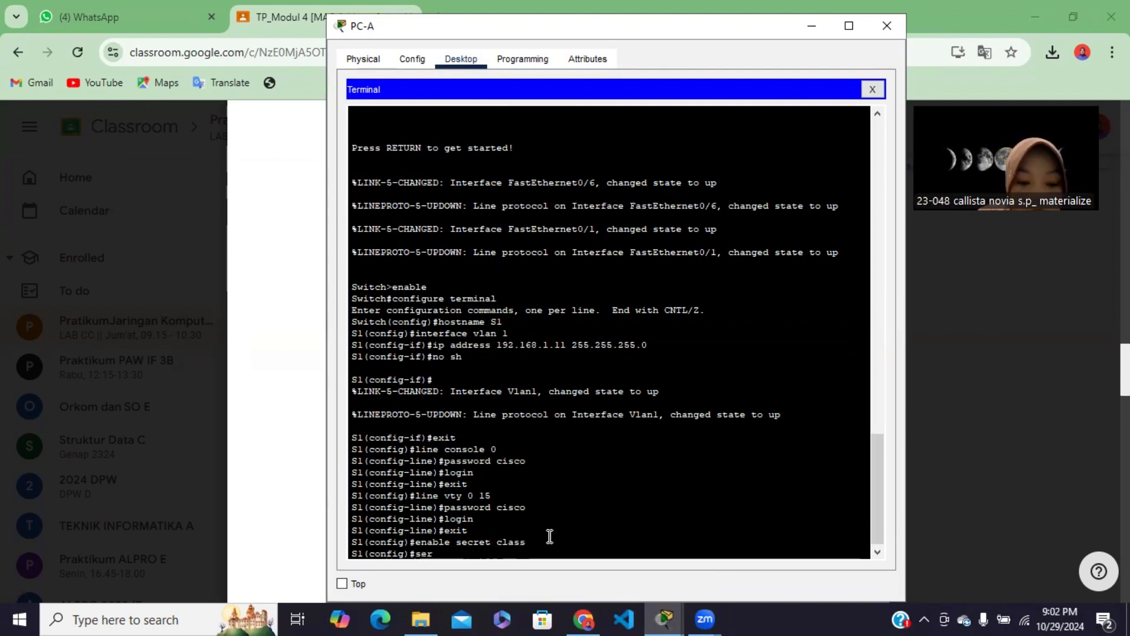
pyautogui.write('vice')
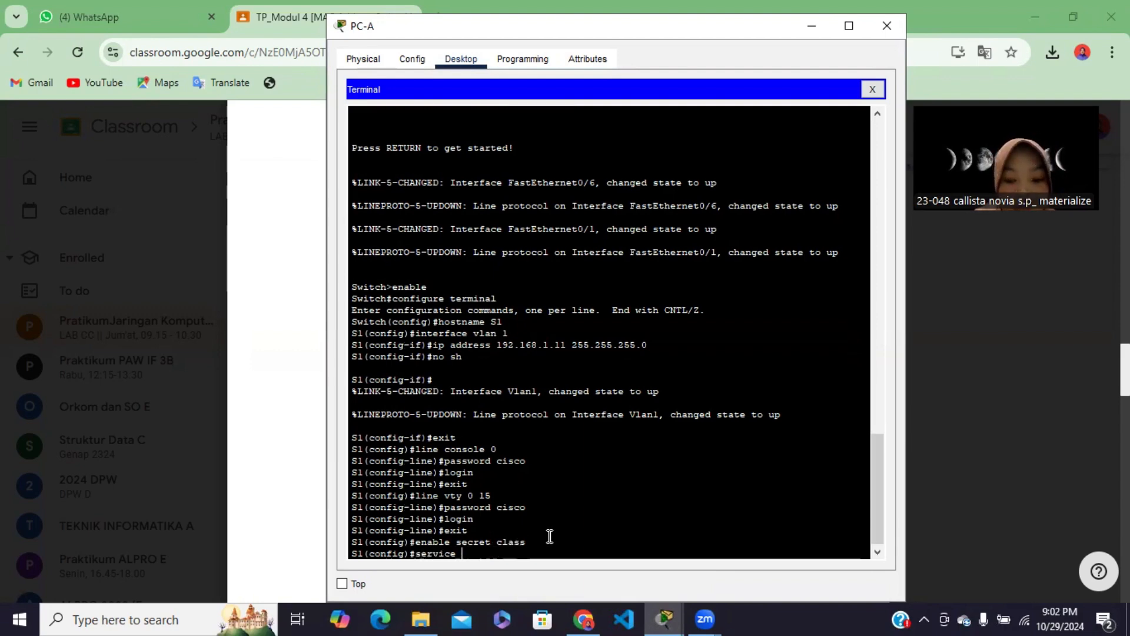
pyautogui.write(' password')
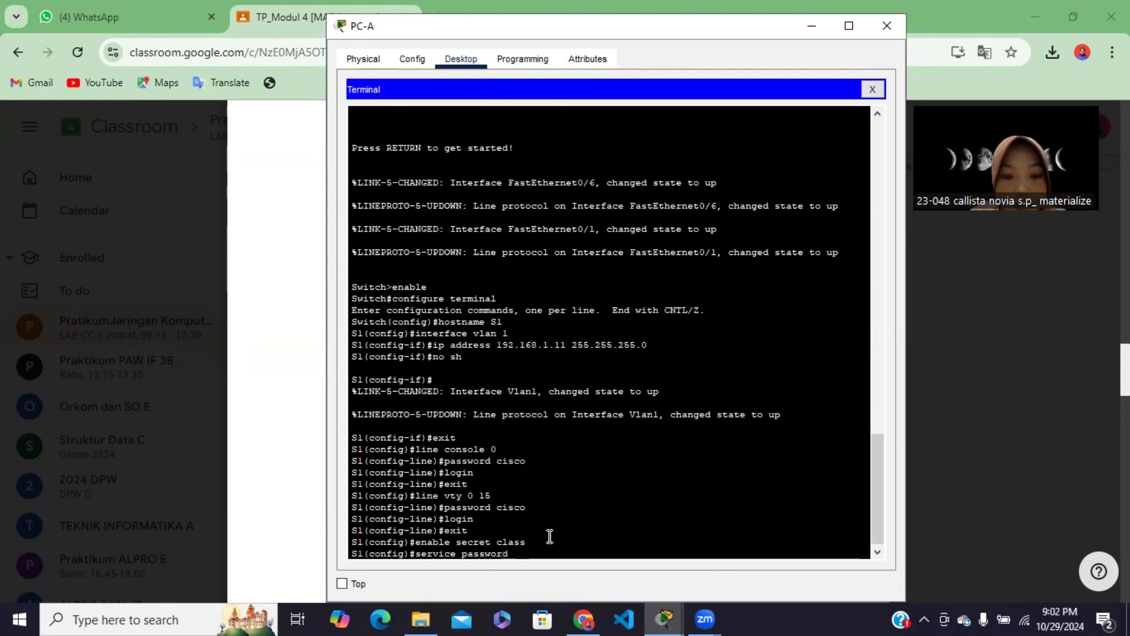
pyautogui.write('-en')
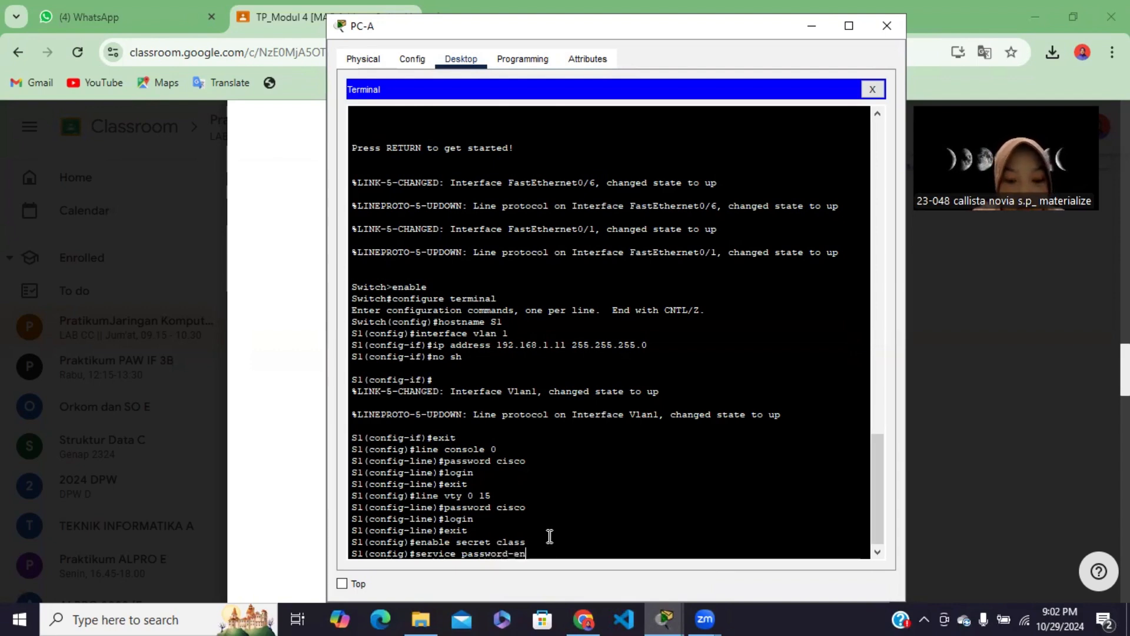
pyautogui.write('cryp')
pyautogui.write('tion')
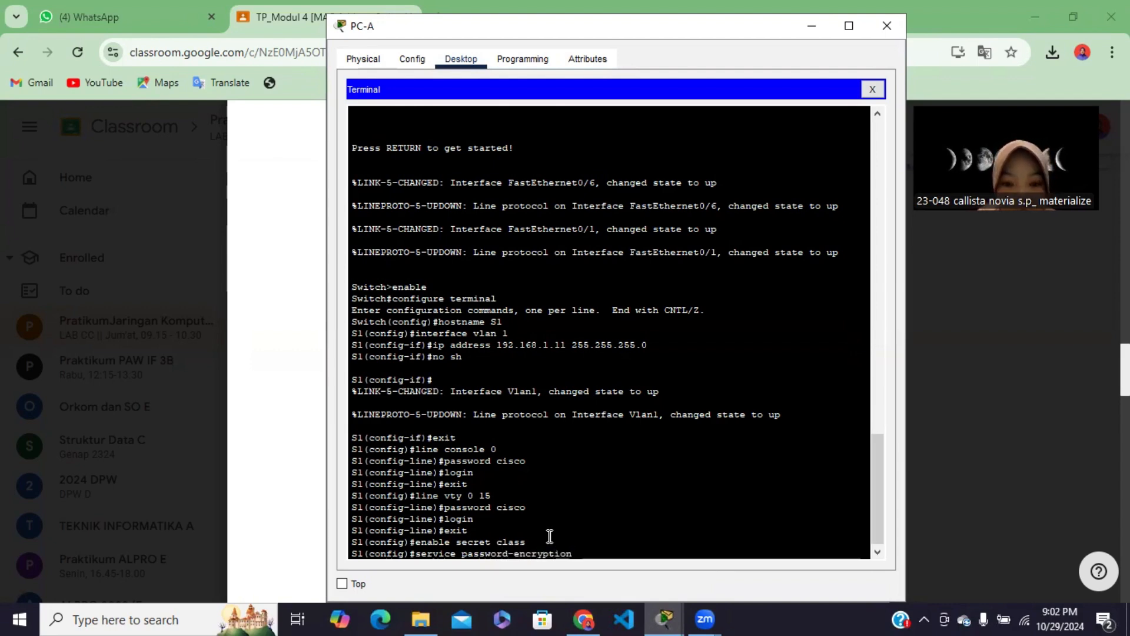
pyautogui.press('Return')
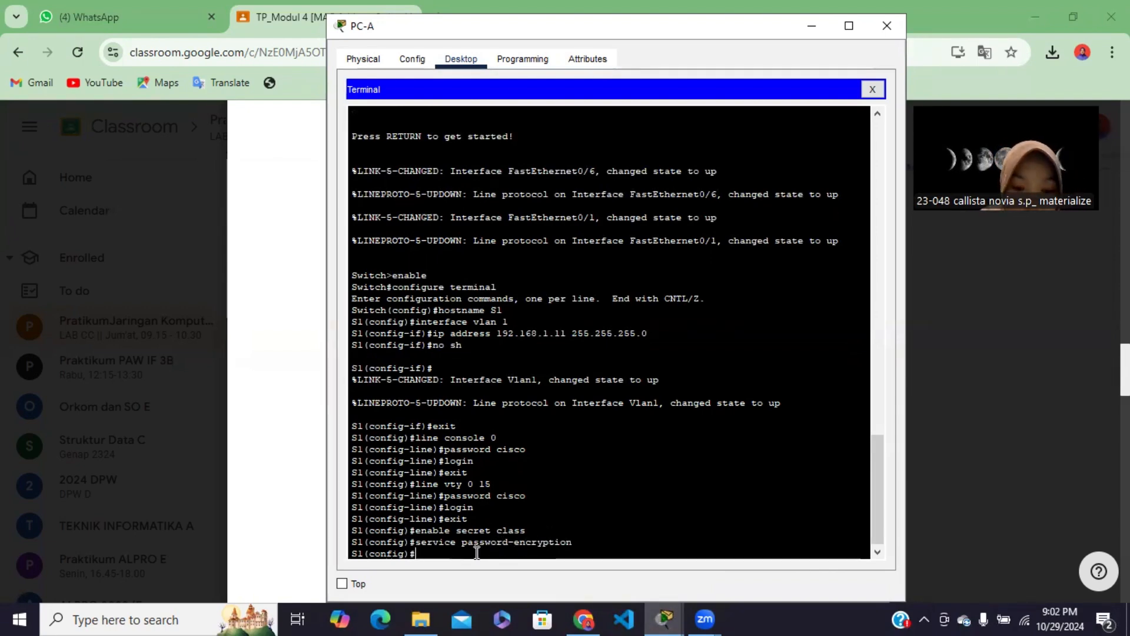
# Exit S1's global configuration mode and close the console session with exit
pyautogui.write('exit')
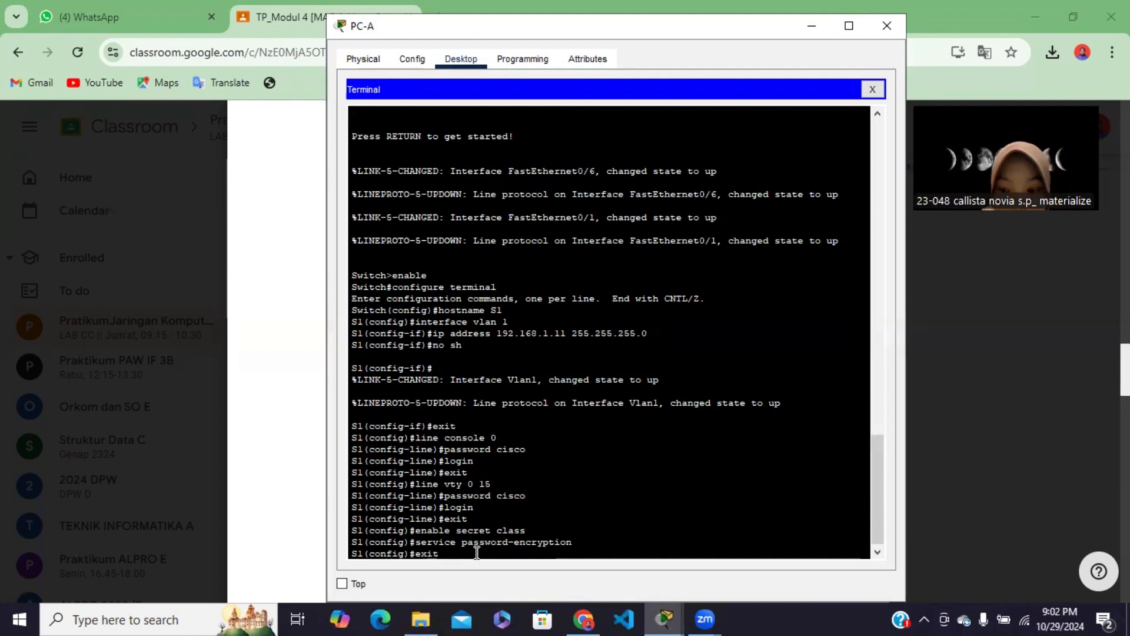
pyautogui.press('Return')
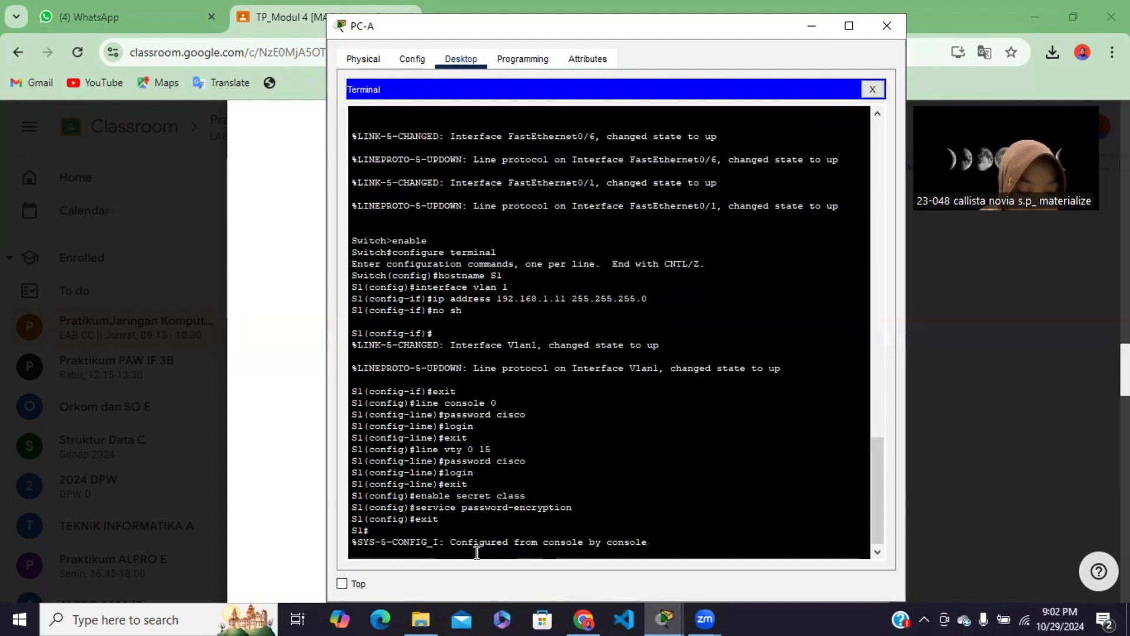
pyautogui.press('Return')
pyautogui.write('exit')
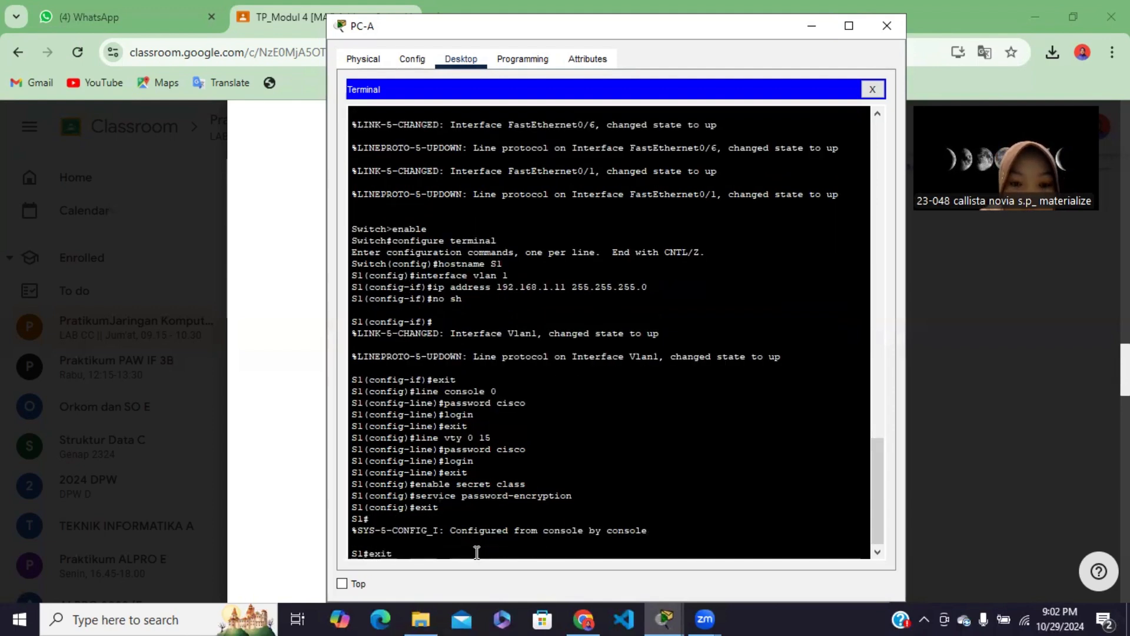
pyautogui.press('Return')
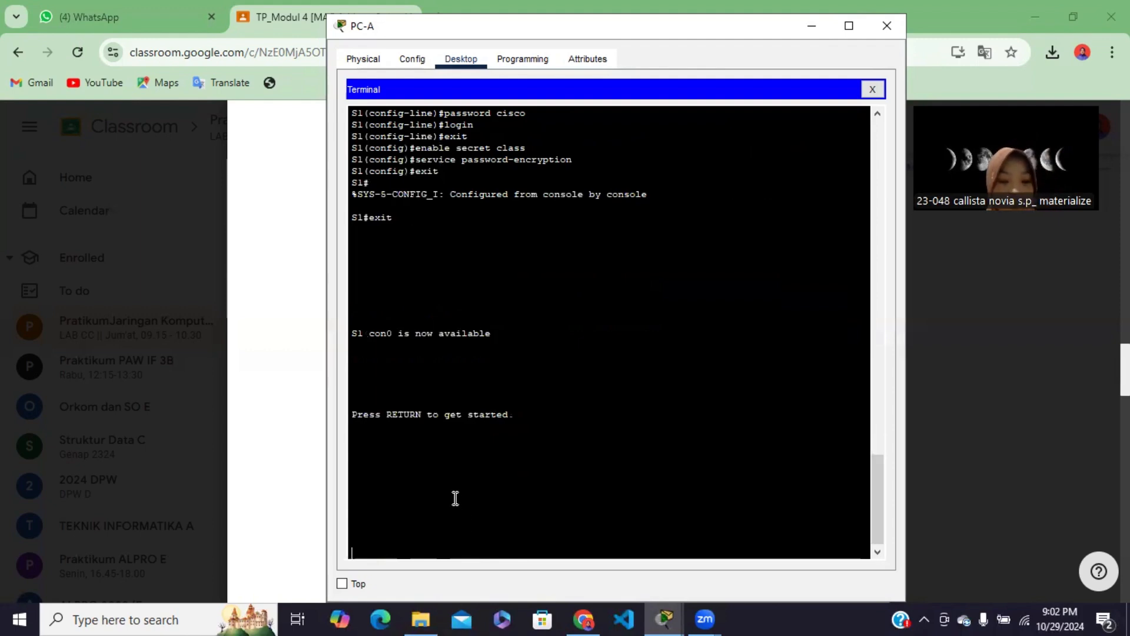
# Review the module's basic switch settings and the Latihan 2 MAC address instructions in Chrome, and return to the Packet Tracer topology
pyautogui.click(579, 617)
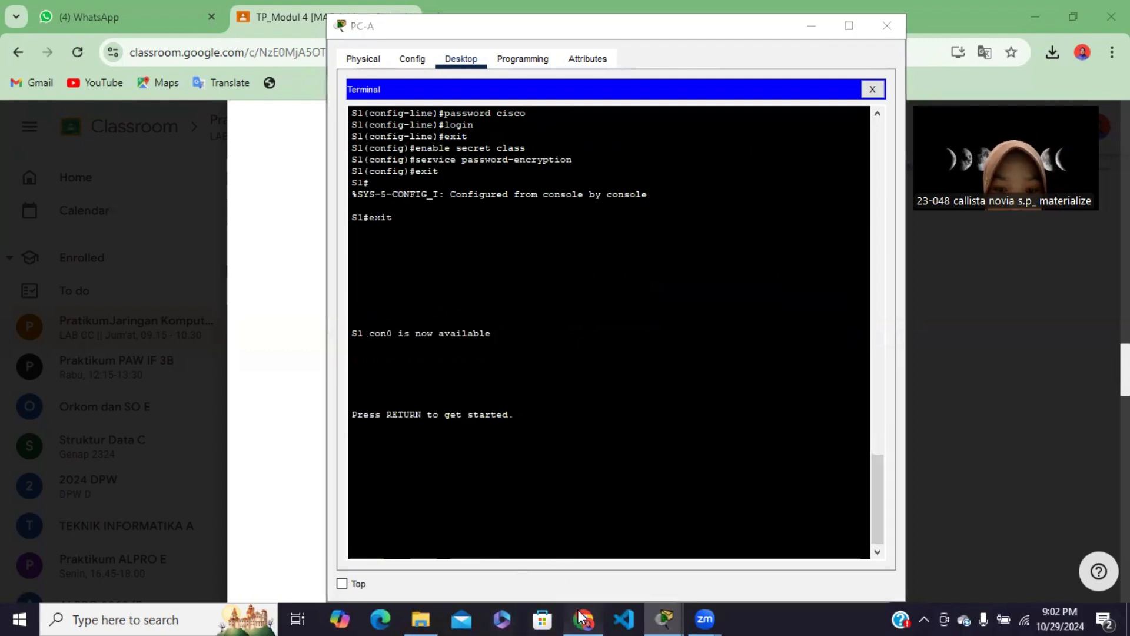
pyautogui.scroll(-3, 441, 433)
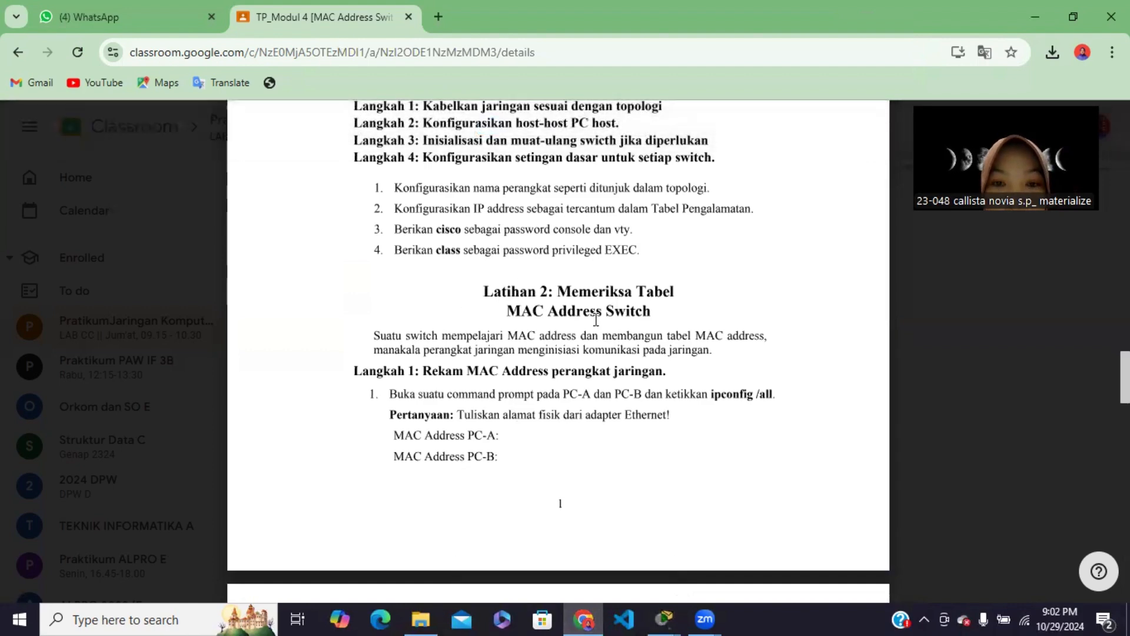
pyautogui.scroll(-2, 523, 407)
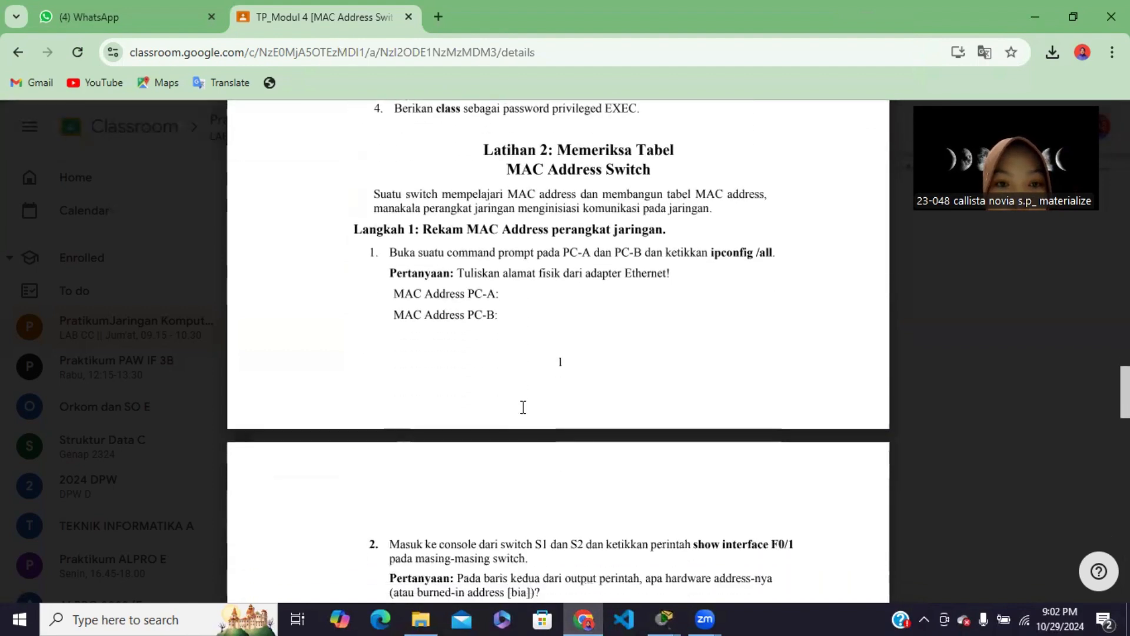
pyautogui.scroll(2, 523, 407)
pyautogui.scroll(-1, 507, 432)
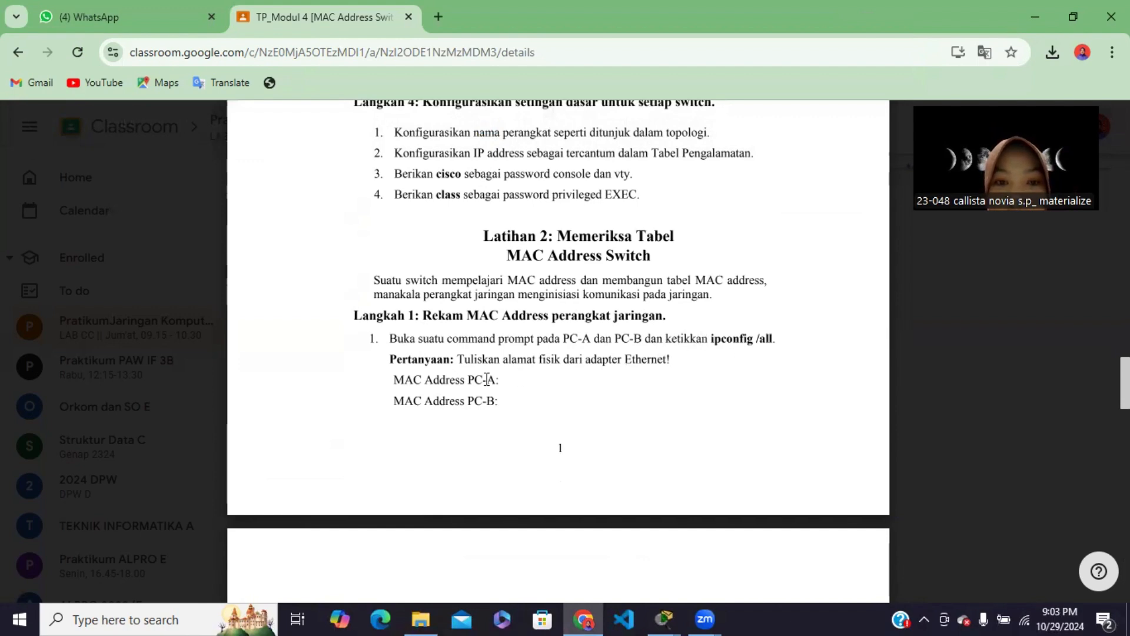
pyautogui.scroll(-3, 487, 379)
pyautogui.scroll(2, 487, 378)
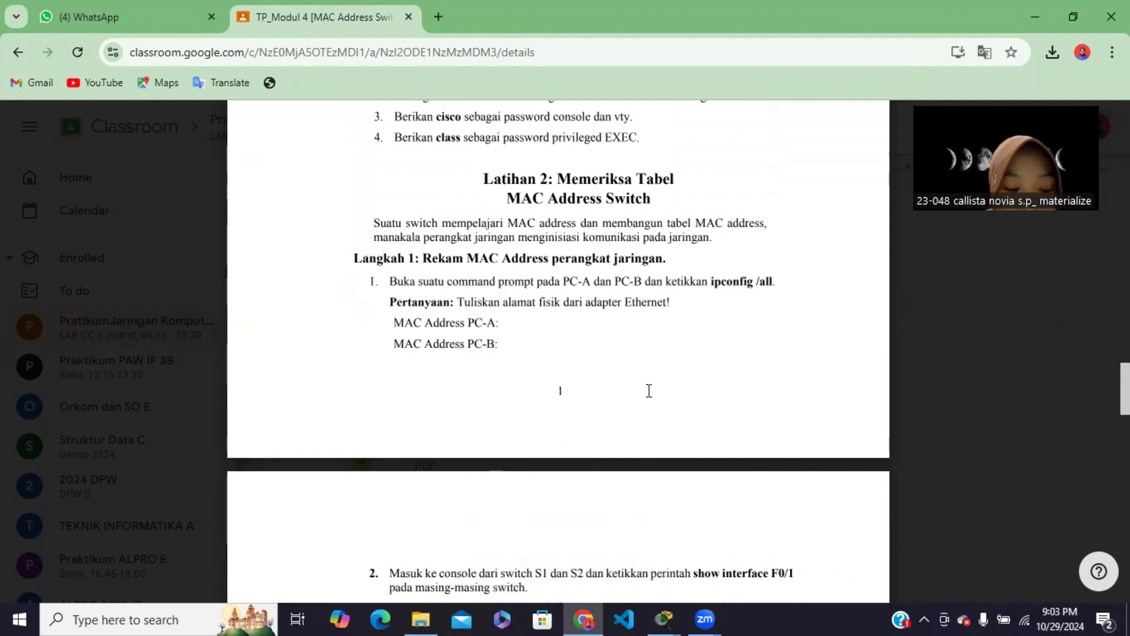
pyautogui.scroll(3, 572, 311)
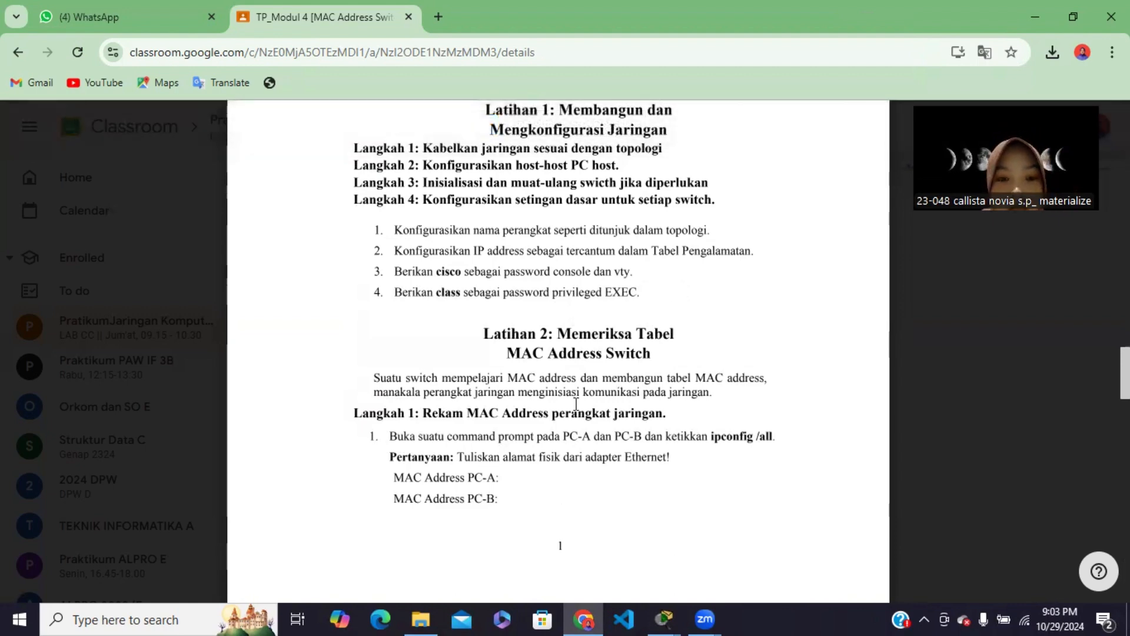
pyautogui.click(664, 619)
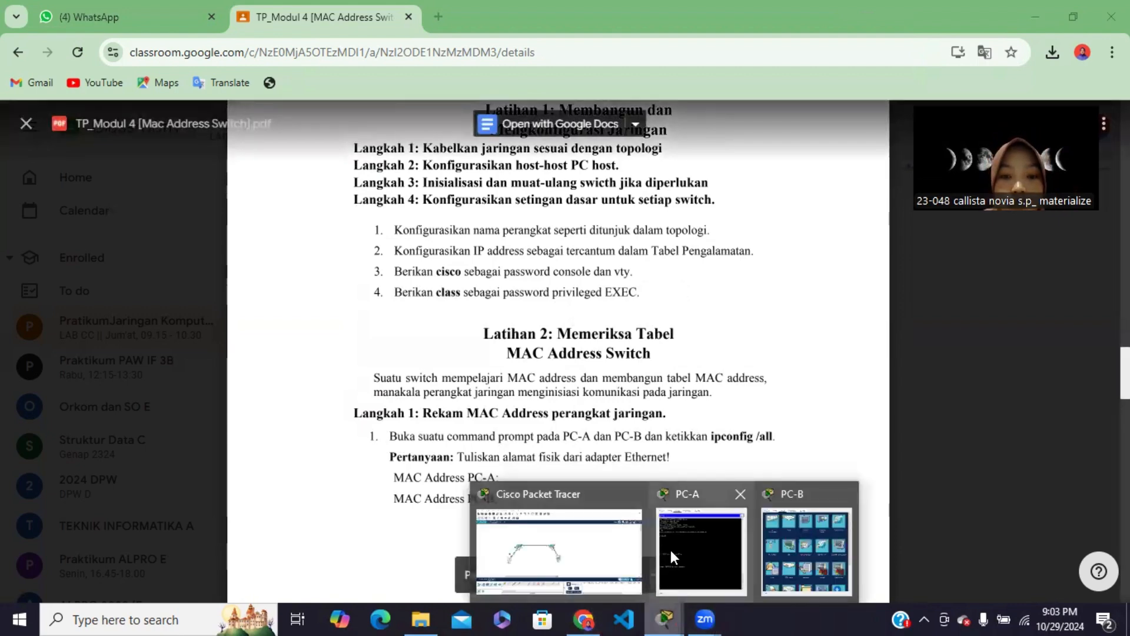
pyautogui.click(566, 539)
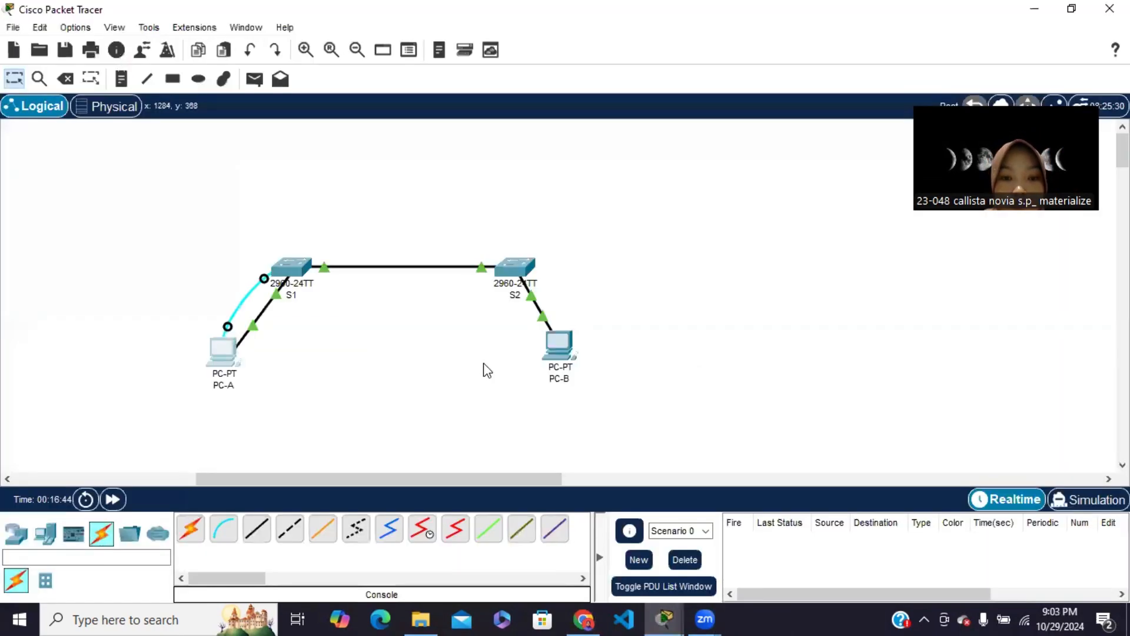
# Move the switch end of PC-A's console cable from S1 to S2
pyautogui.click(263, 277)
pyautogui.moveTo(263, 283); pyautogui.dragTo(519, 270)
pyautogui.click(520, 269)
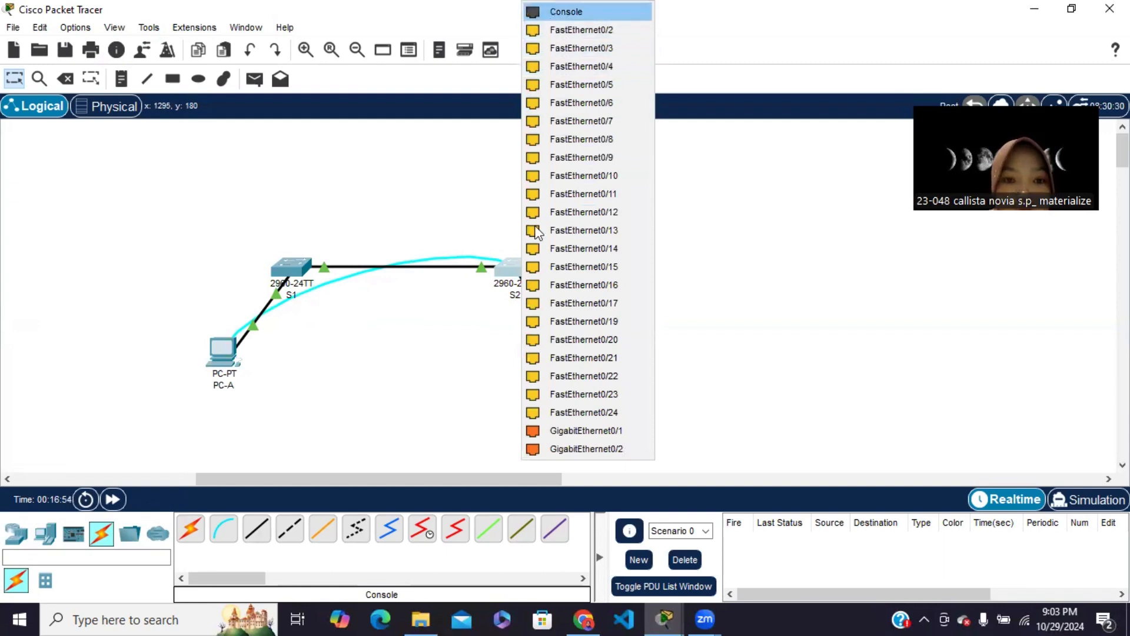
# Restart PC-A's Terminal with the default port configuration and start a console session on the second switch
pyautogui.click(223, 350)
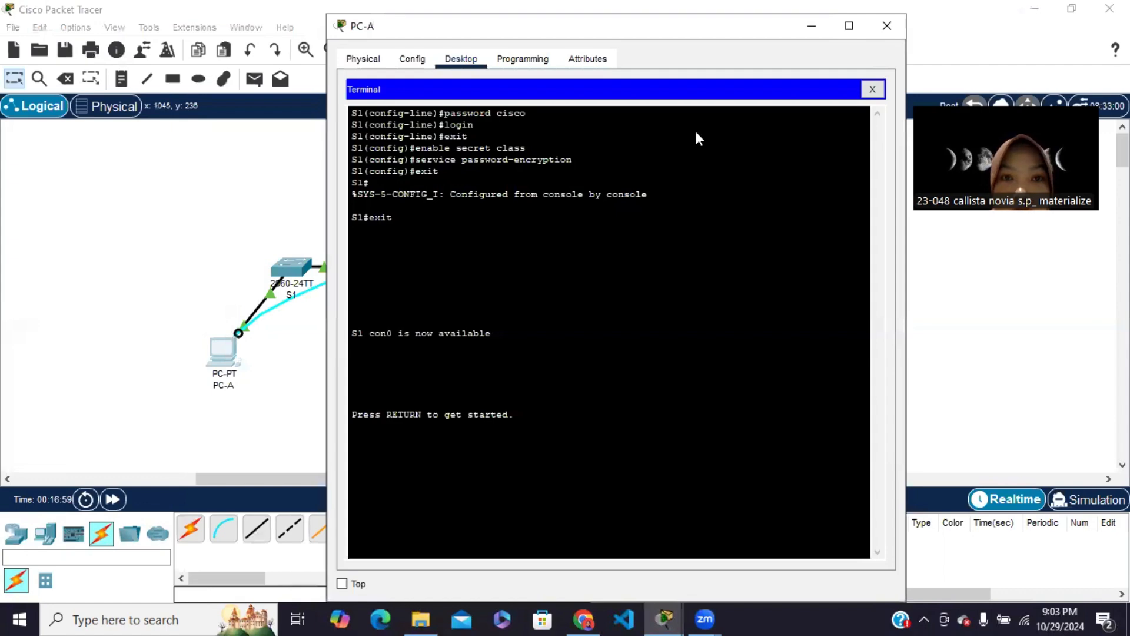
pyautogui.click(873, 90)
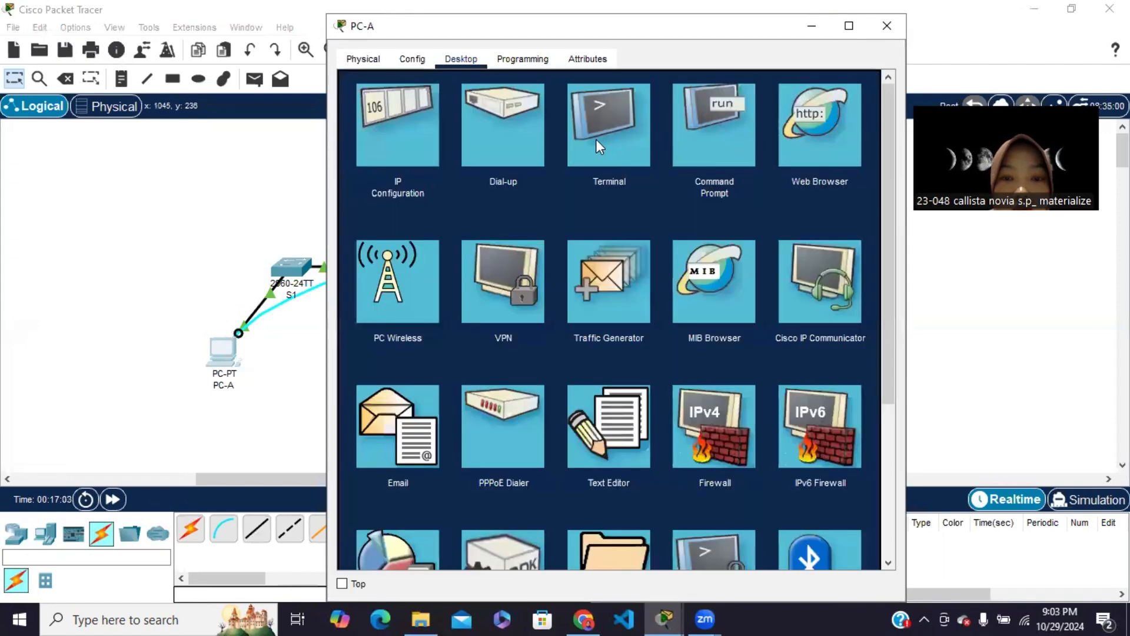
pyautogui.click(596, 139)
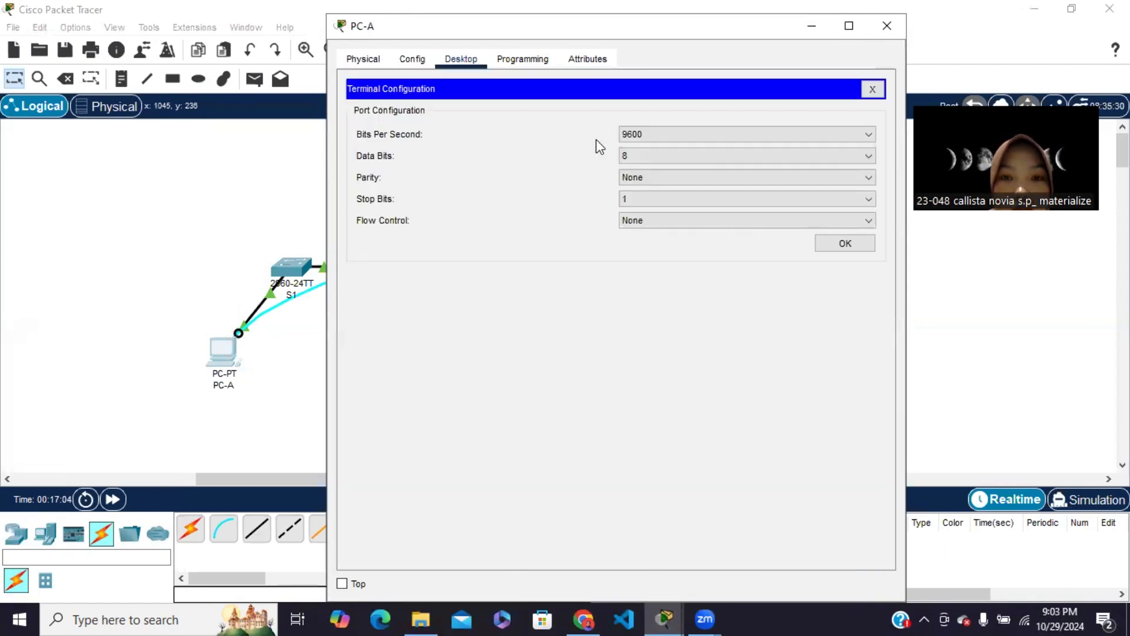
pyautogui.click(845, 244)
pyautogui.press('Return')
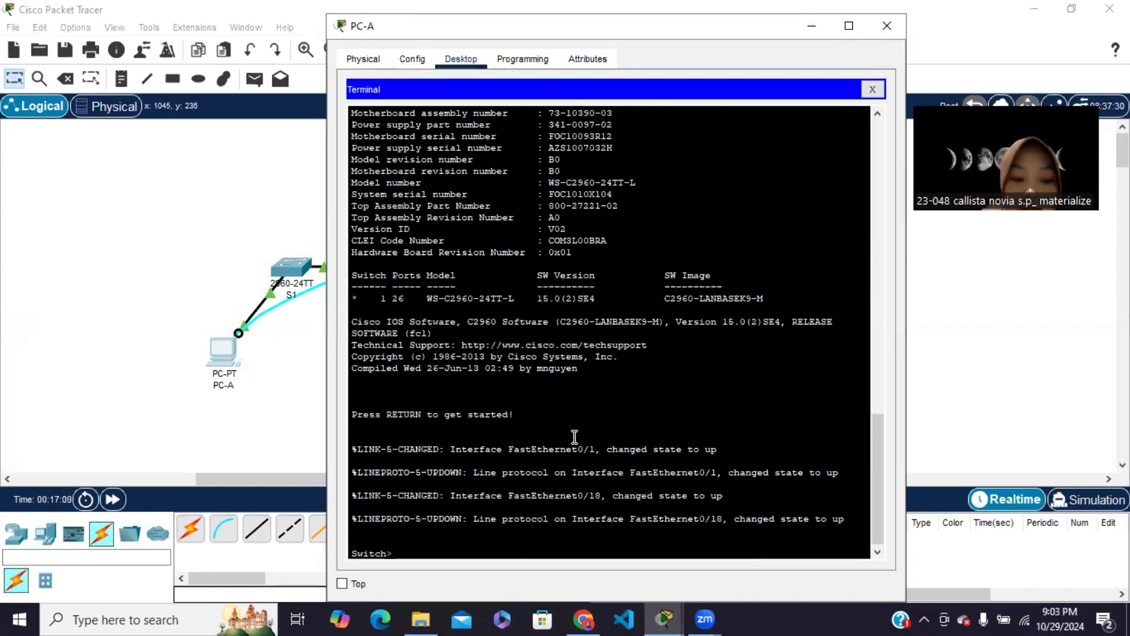
# Enter privileged and global configuration mode on the second switch and set its hostname to S2
pyautogui.write('enabe')
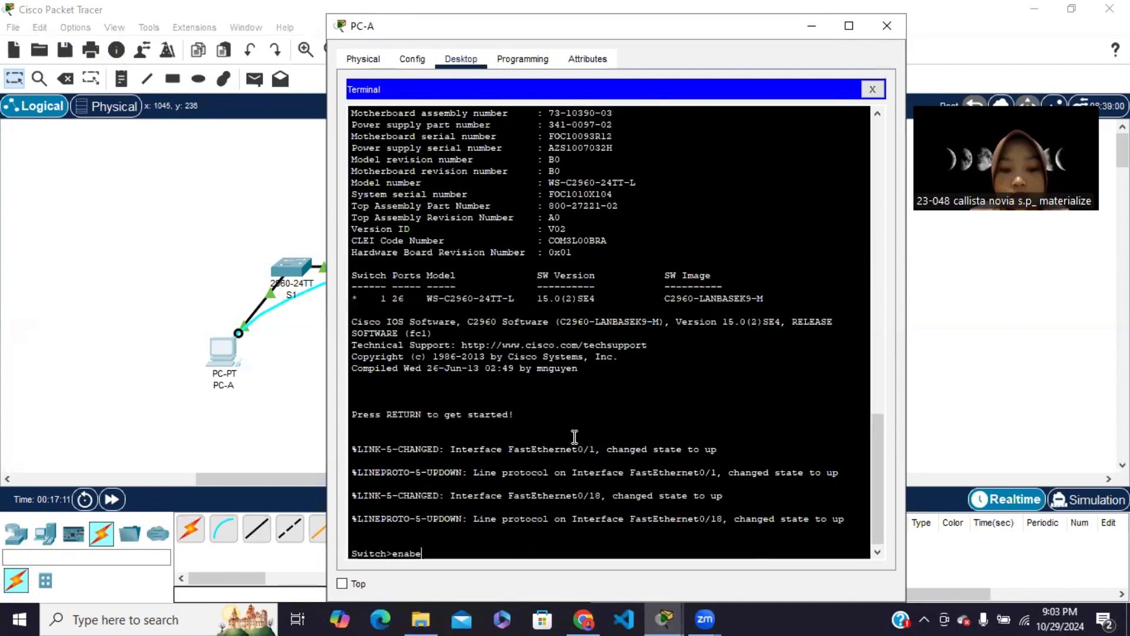
pyautogui.press('BackSpace')
pyautogui.write('le')
pyautogui.press('Return')
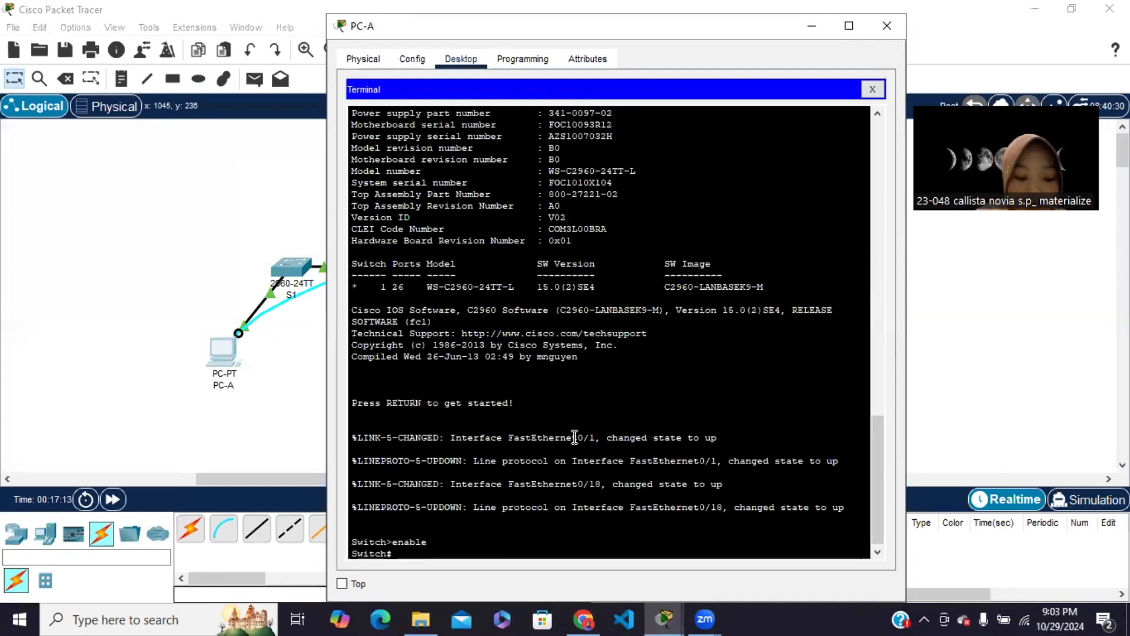
pyautogui.write('con')
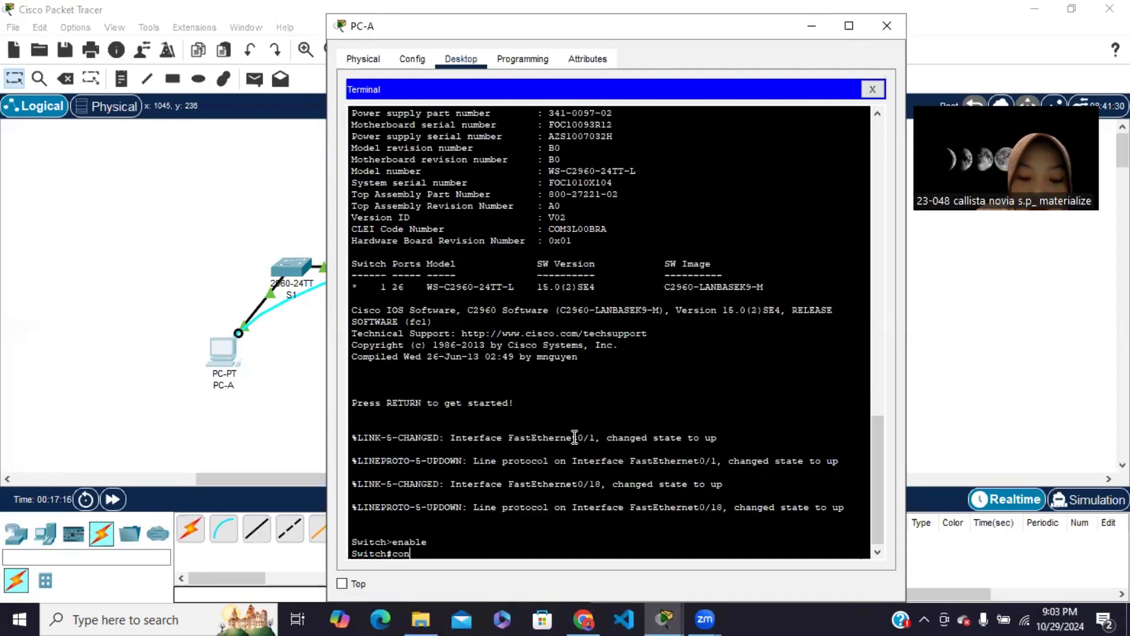
pyautogui.write('figure terminal')
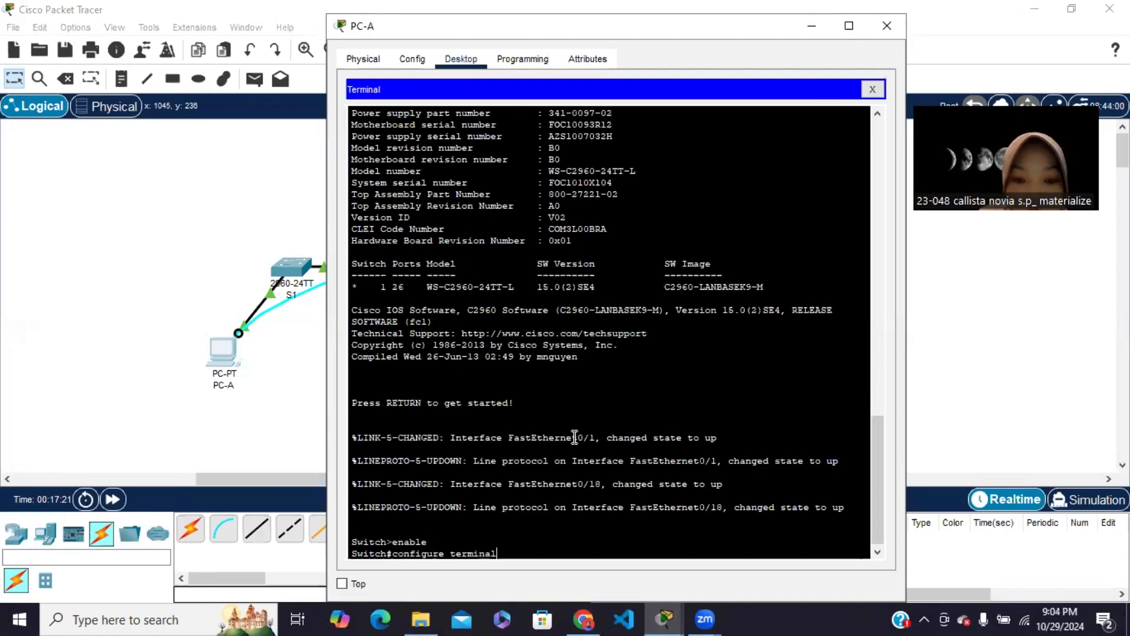
pyautogui.press('Return')
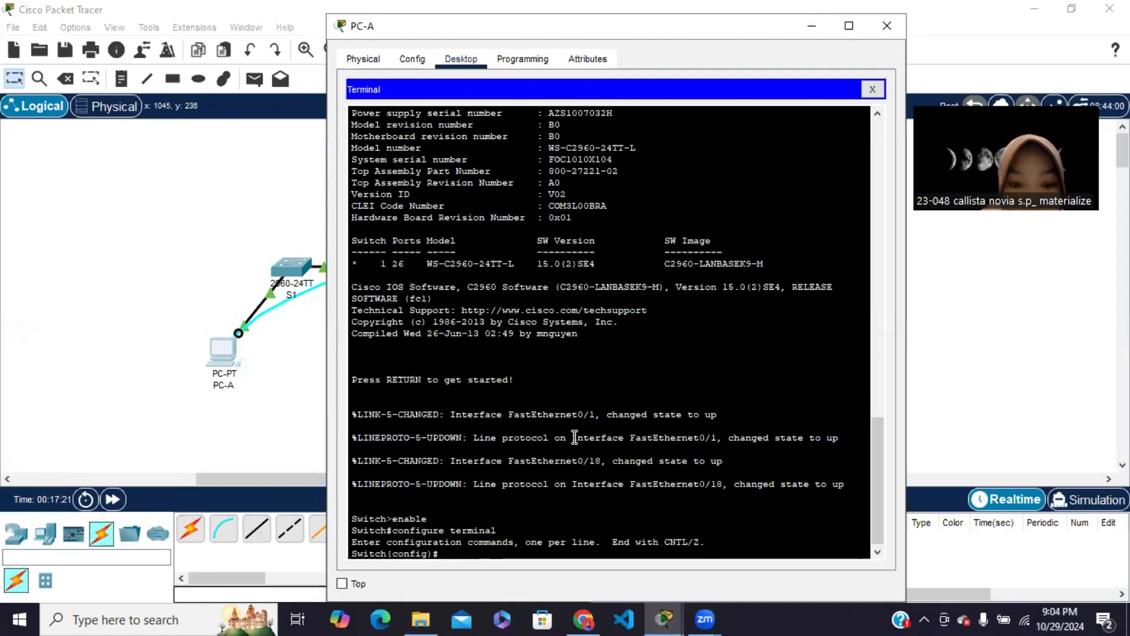
pyautogui.write('host')
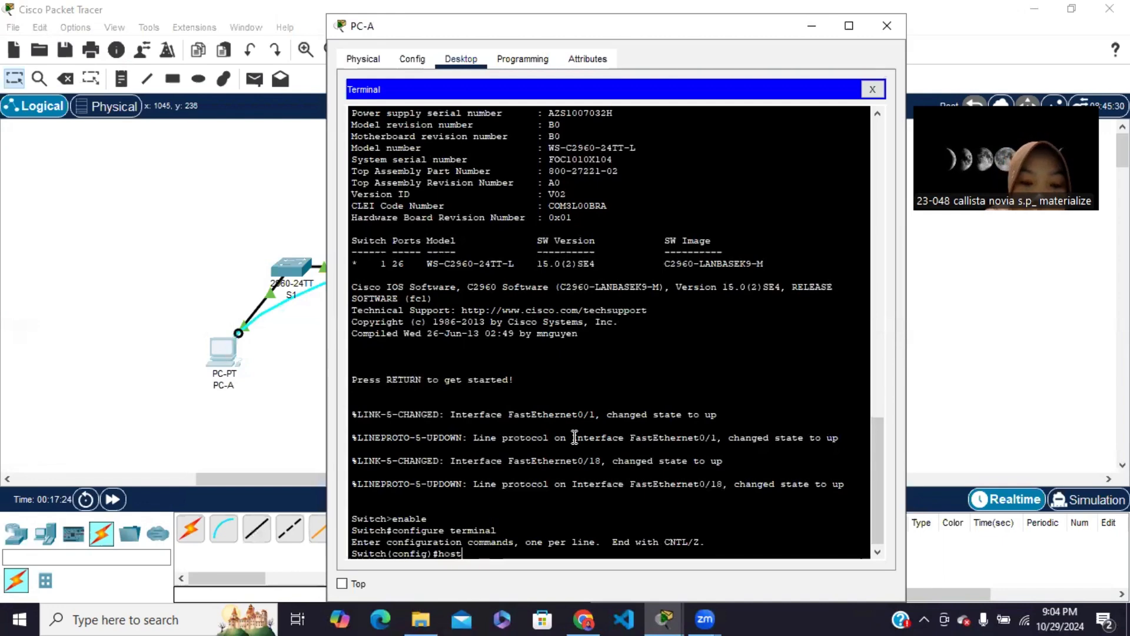
pyautogui.write('nam')
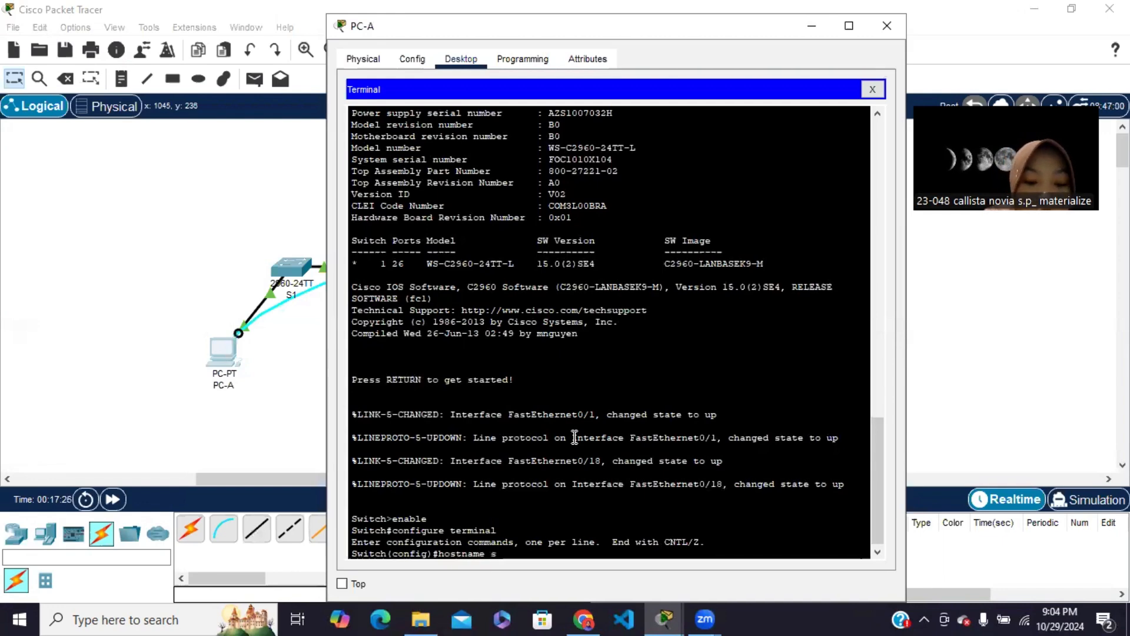
pyautogui.write('e S2')
pyautogui.press('Return')
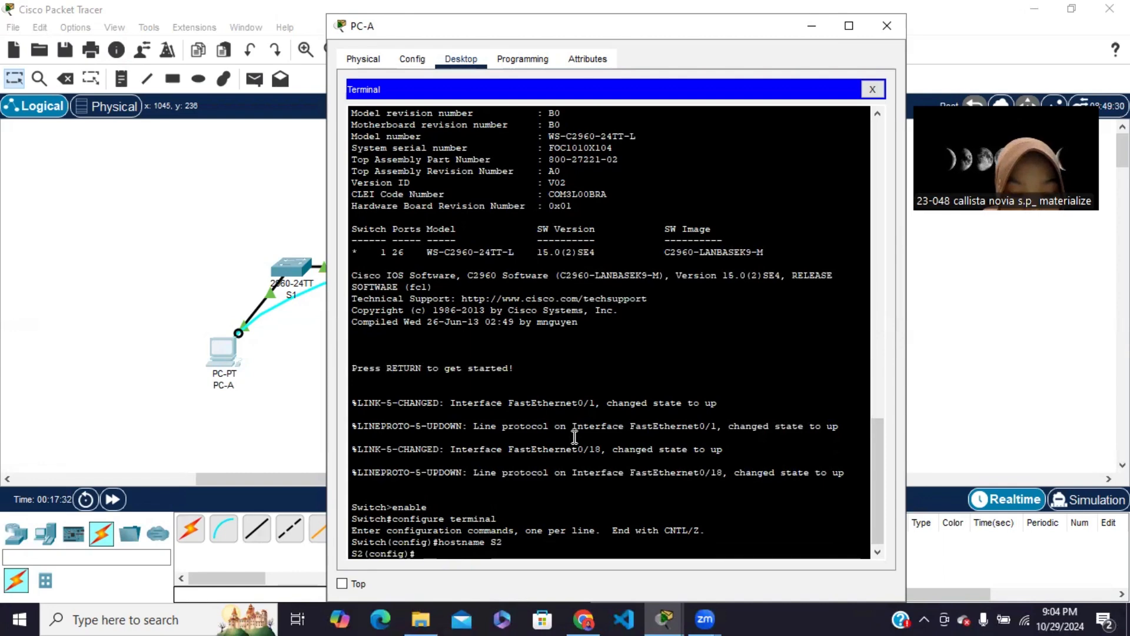
# Enter interface configuration mode for VLAN 1 on S2
pyautogui.write('inter')
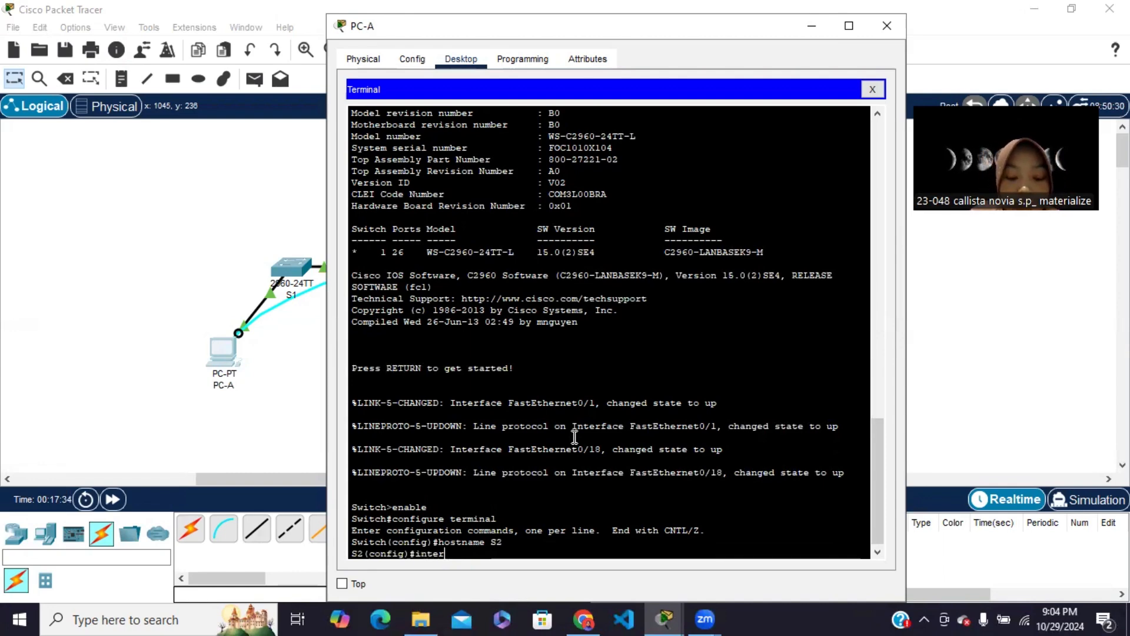
pyautogui.write('face vl')
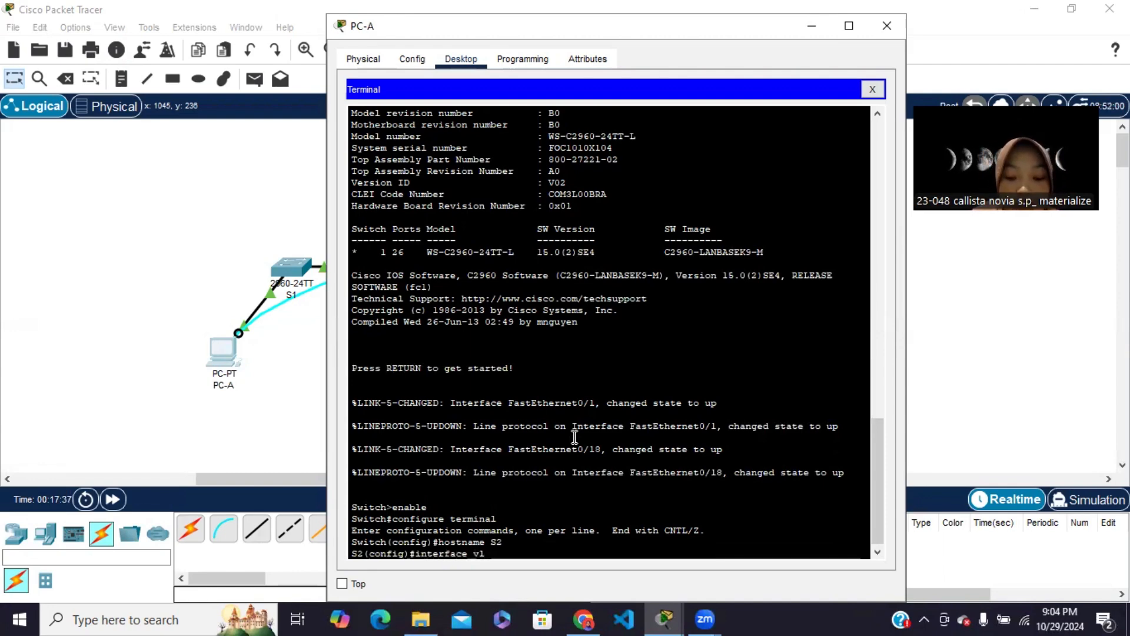
pyautogui.write('an 1')
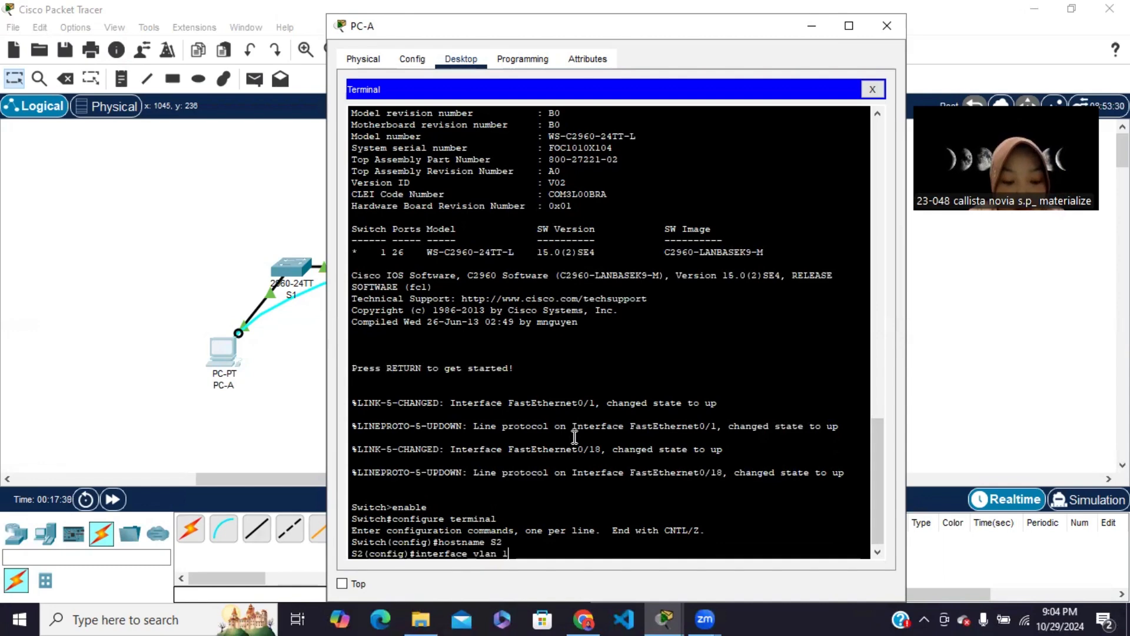
pyautogui.press('Return')
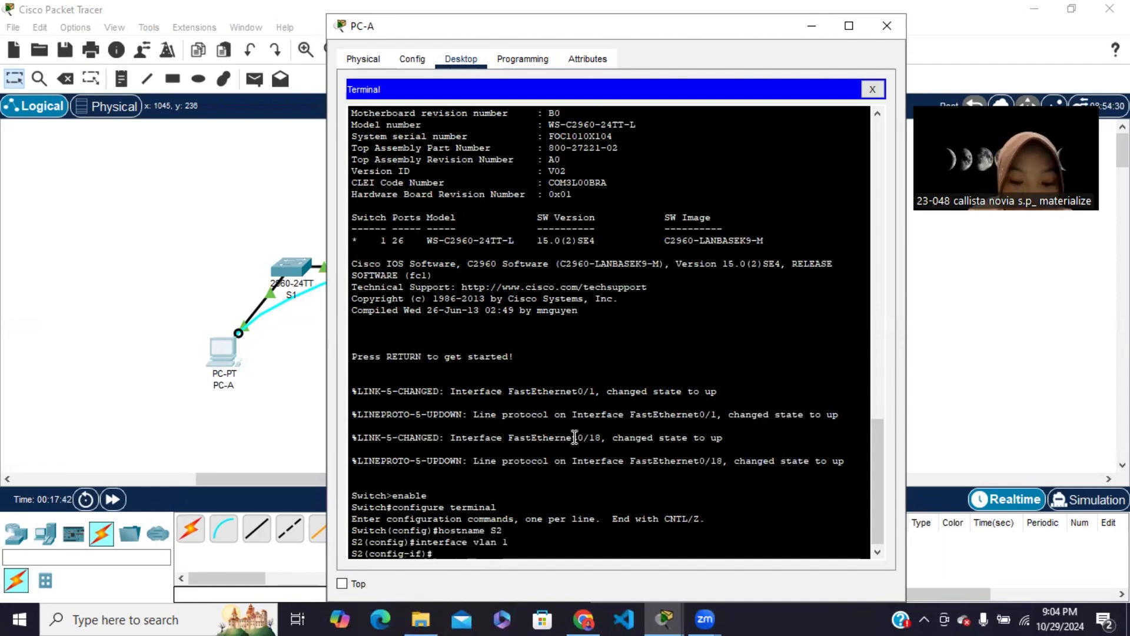
# Assign S2's VLAN 1 the IP address 192.168.1.12 with mask 255.255.255.0, checking the module's addressing table in Chrome
pyautogui.write('ip addre')
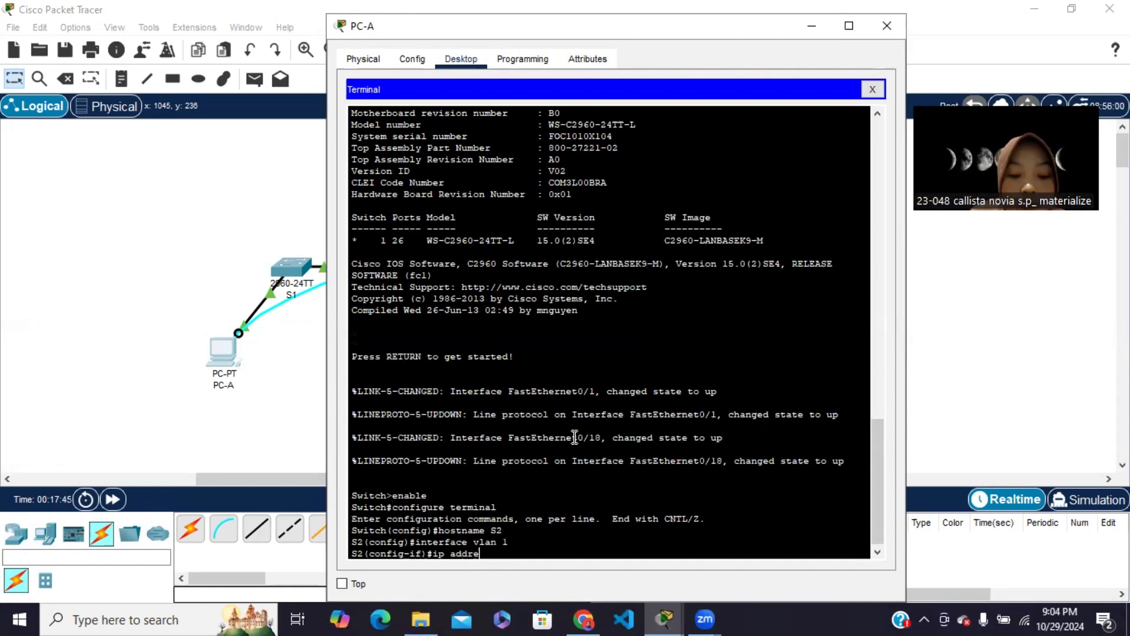
pyautogui.write('ss')
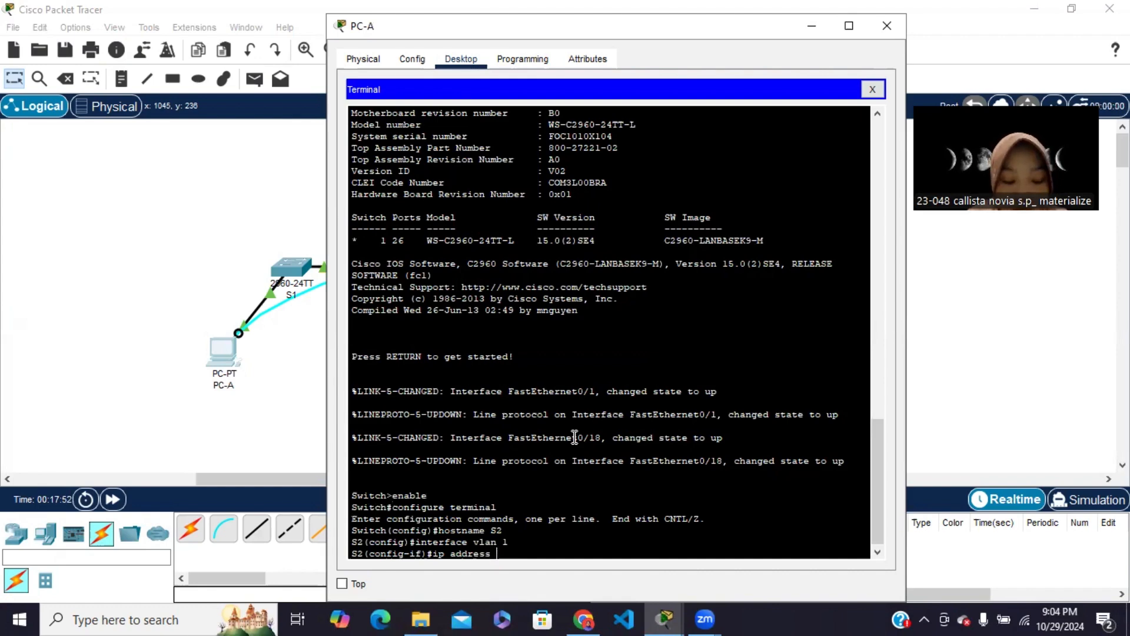
pyautogui.write('192')
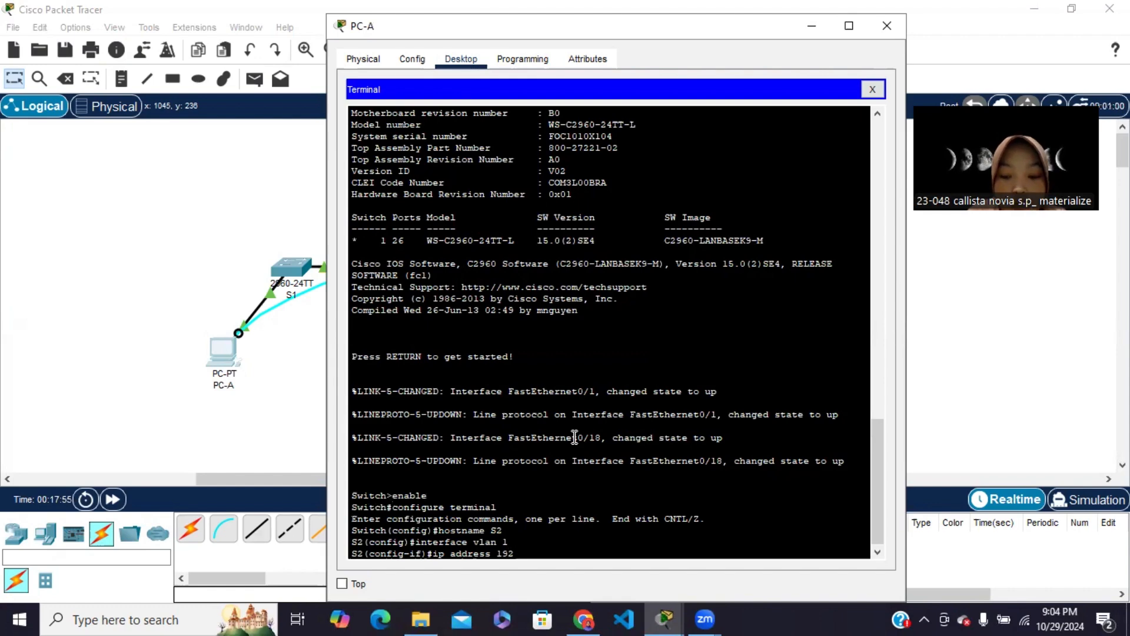
pyautogui.write('.168.1')
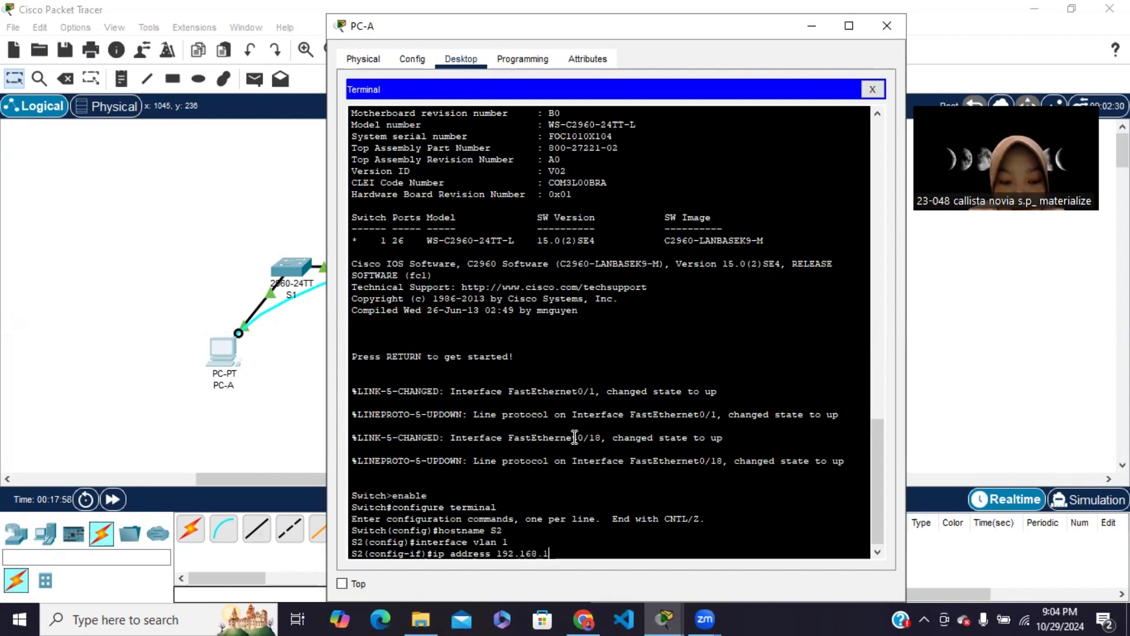
pyautogui.write('.12')
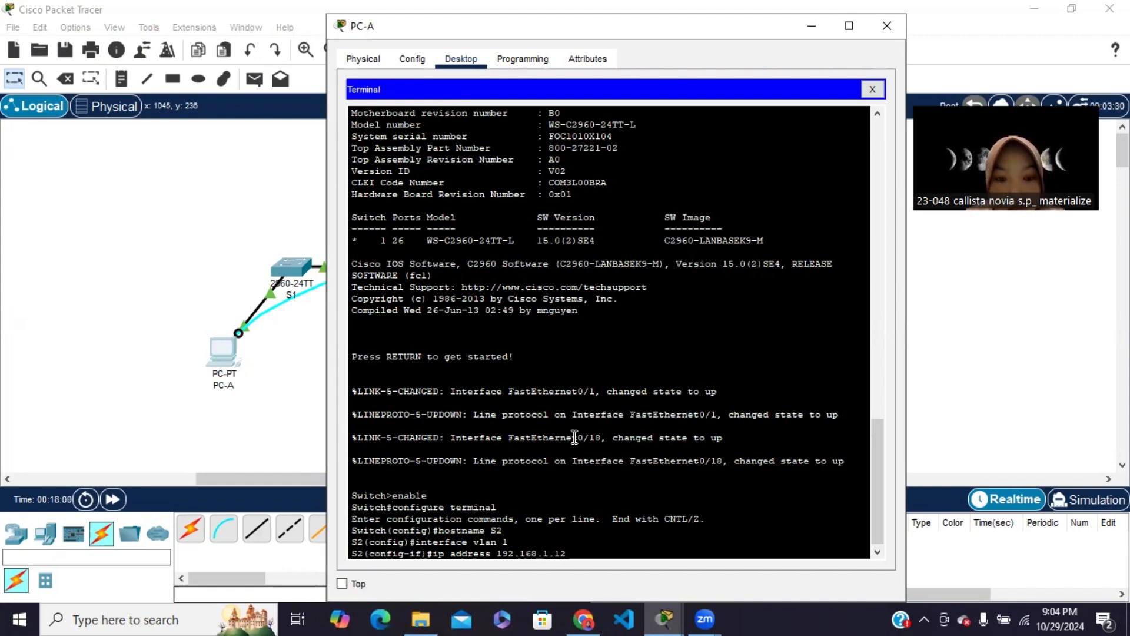
pyautogui.click(583, 618)
pyautogui.scroll(10, 530, 321)
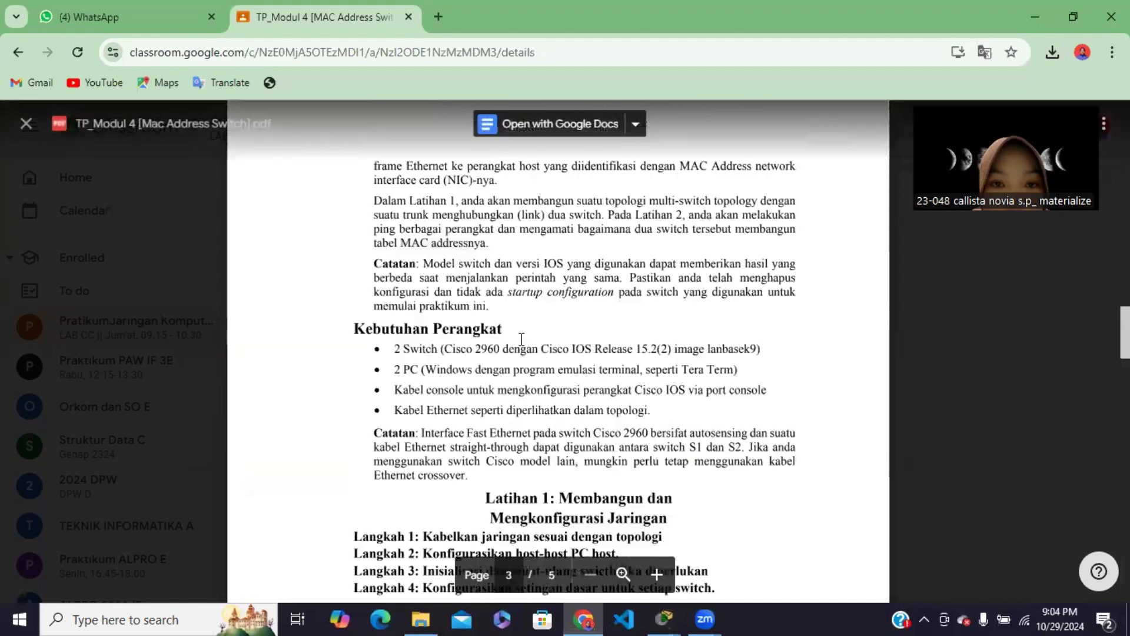
pyautogui.scroll(-2, 523, 371)
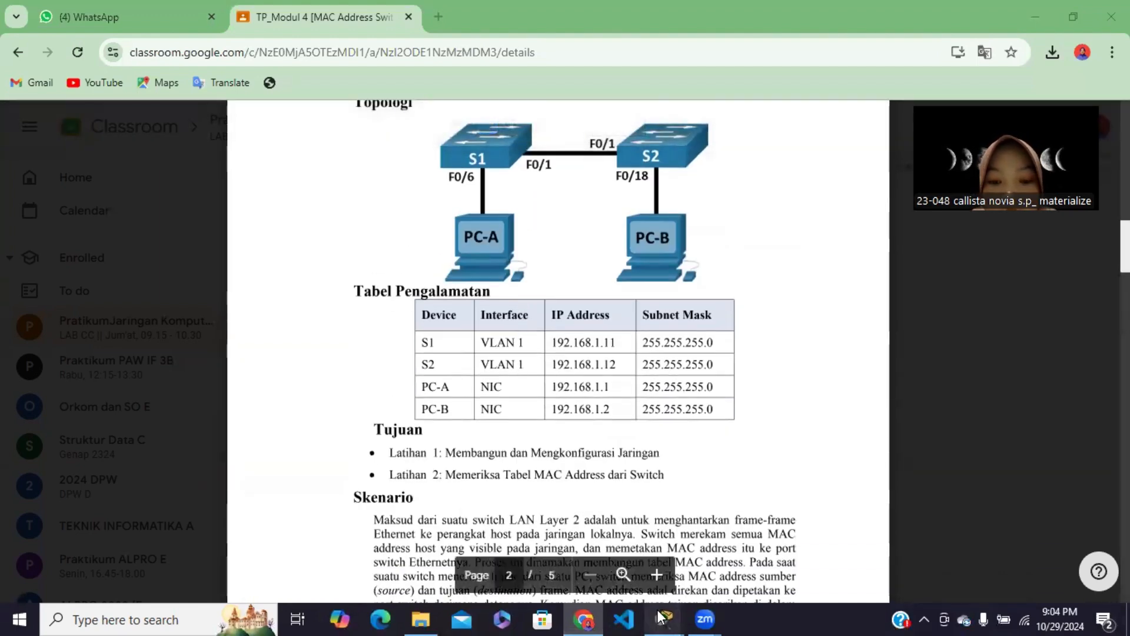
pyautogui.moveTo(664, 619)
pyautogui.click(677, 567)
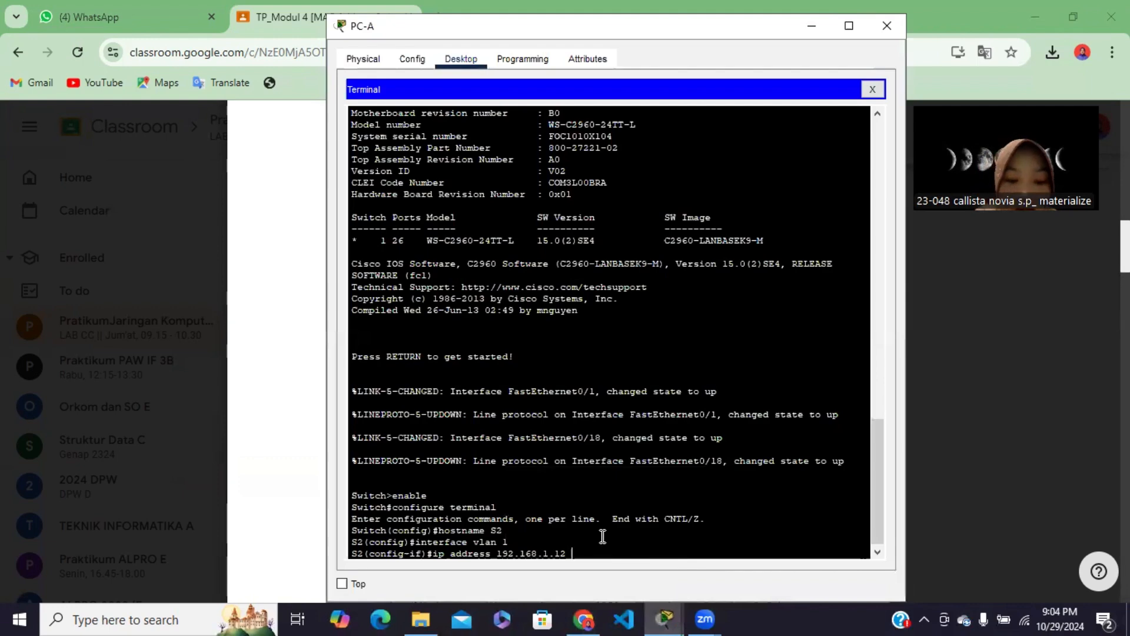
pyautogui.write('255.2')
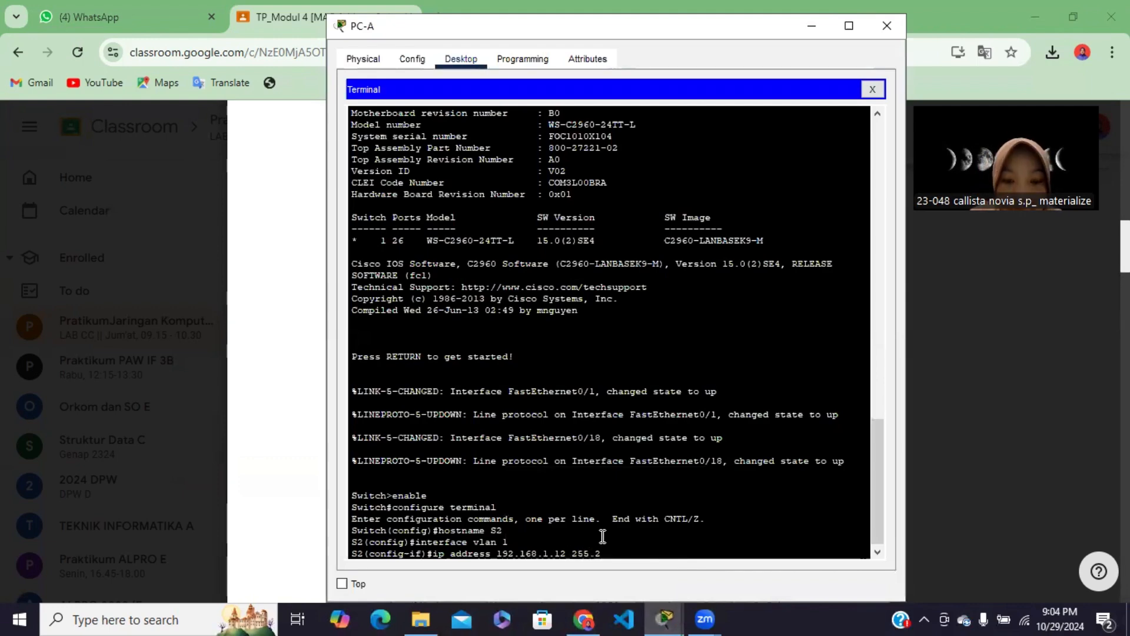
pyautogui.write('55.255.0')
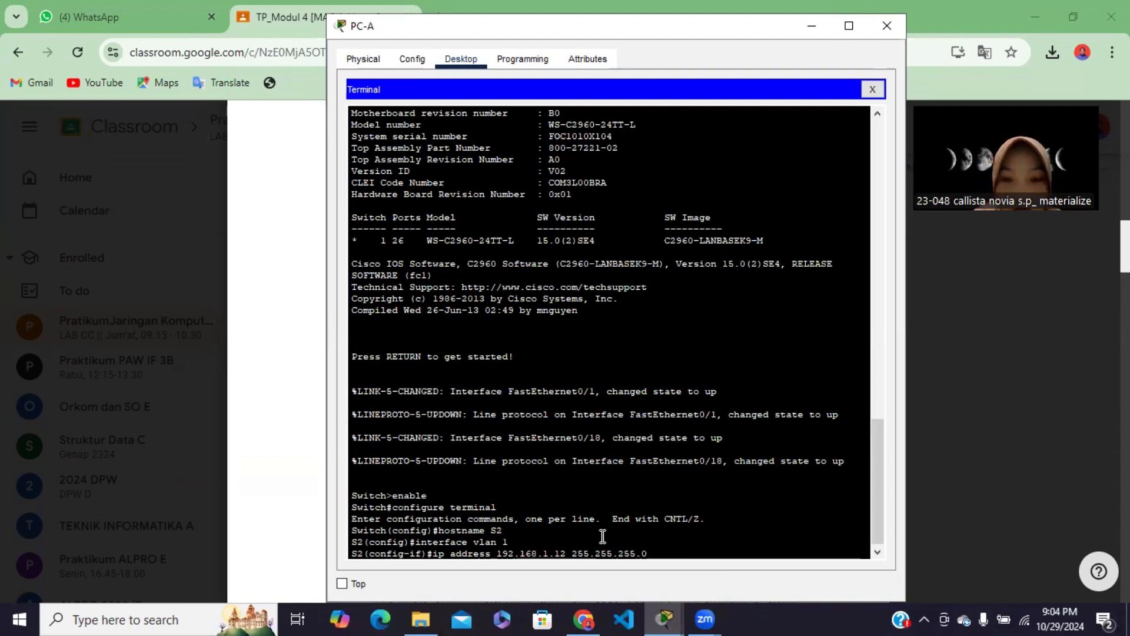
pyautogui.press('Return')
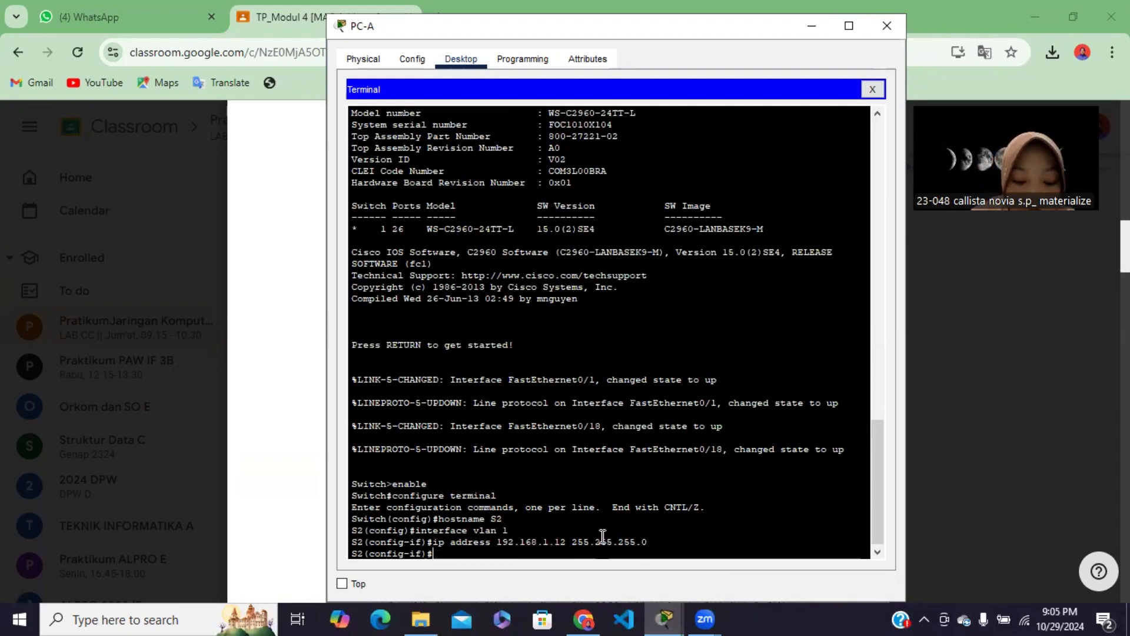
# Enable S2's VLAN 1 interface with no sh and exit to global configuration mode
pyautogui.write('no sh')
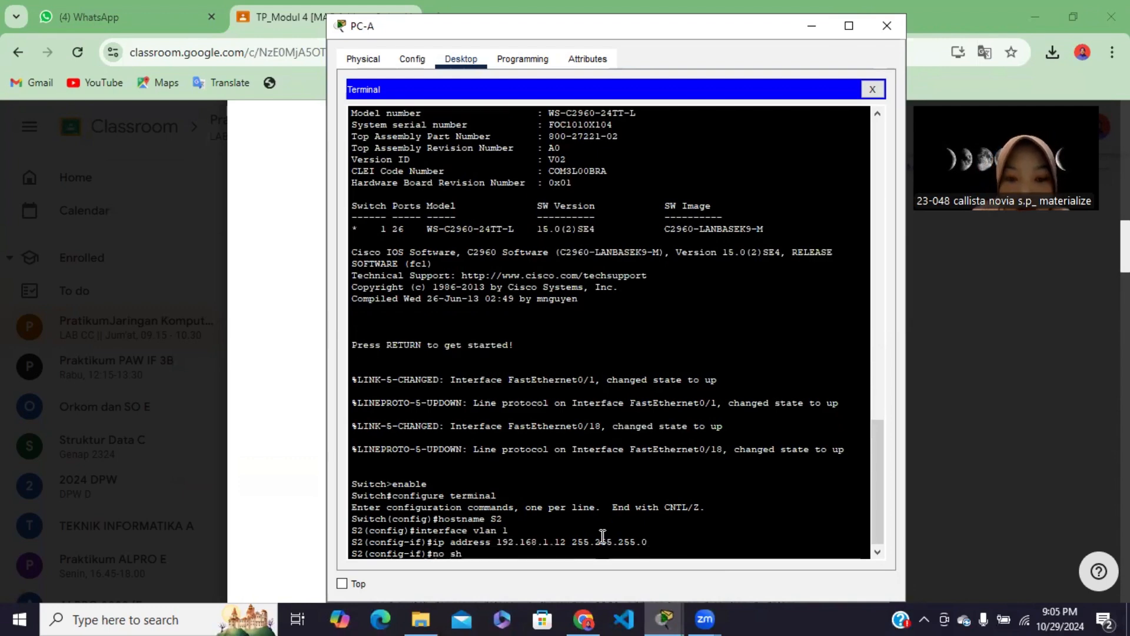
pyautogui.press('Return')
pyautogui.press('Return')
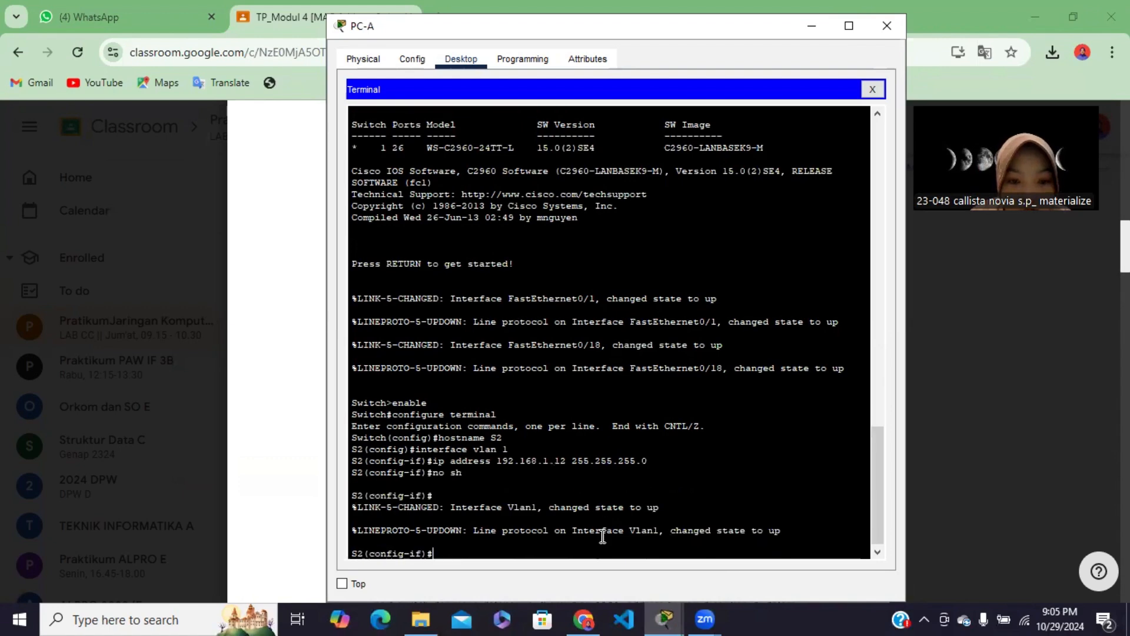
pyautogui.write('ex')
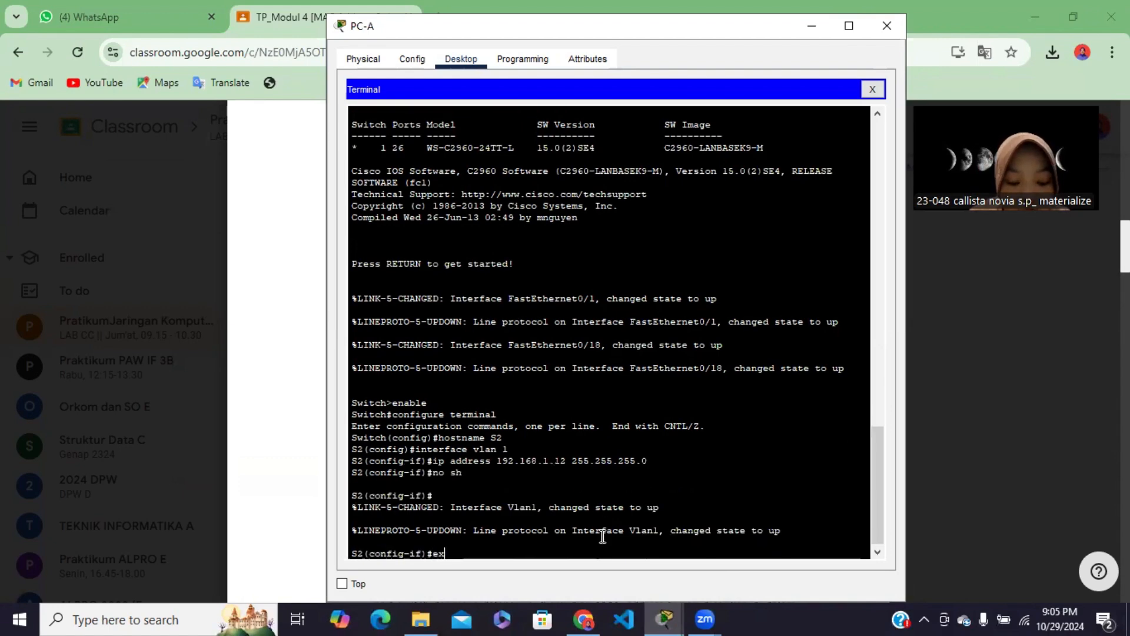
pyautogui.write('it')
pyautogui.press('Return')
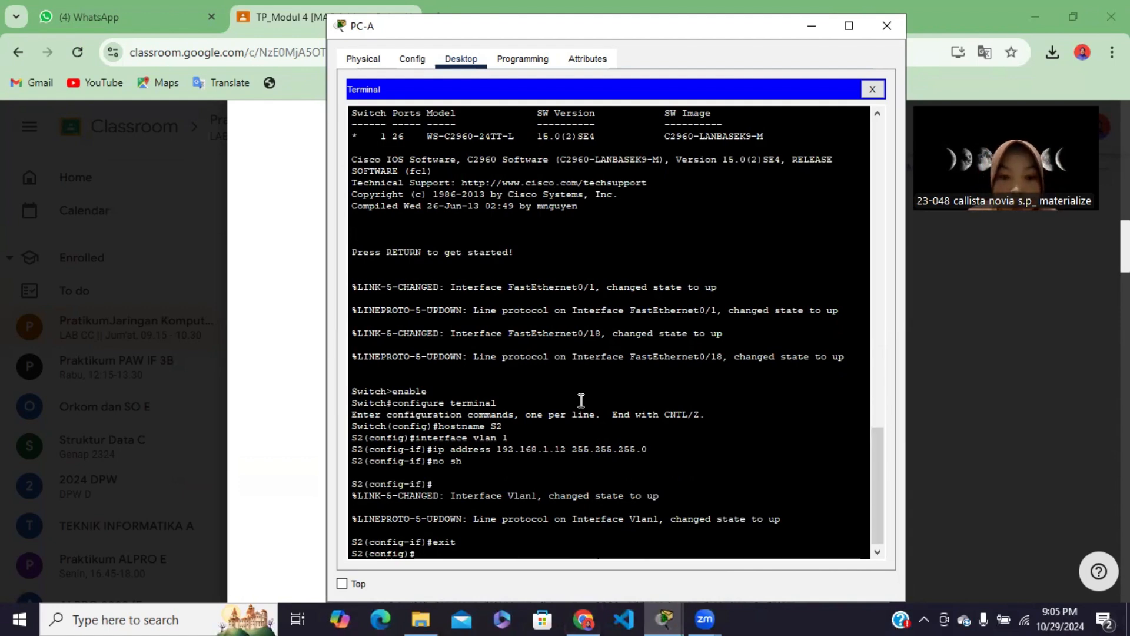
# Enter configuration mode for line console 0 on S2 and set the console password
pyautogui.write('line ')
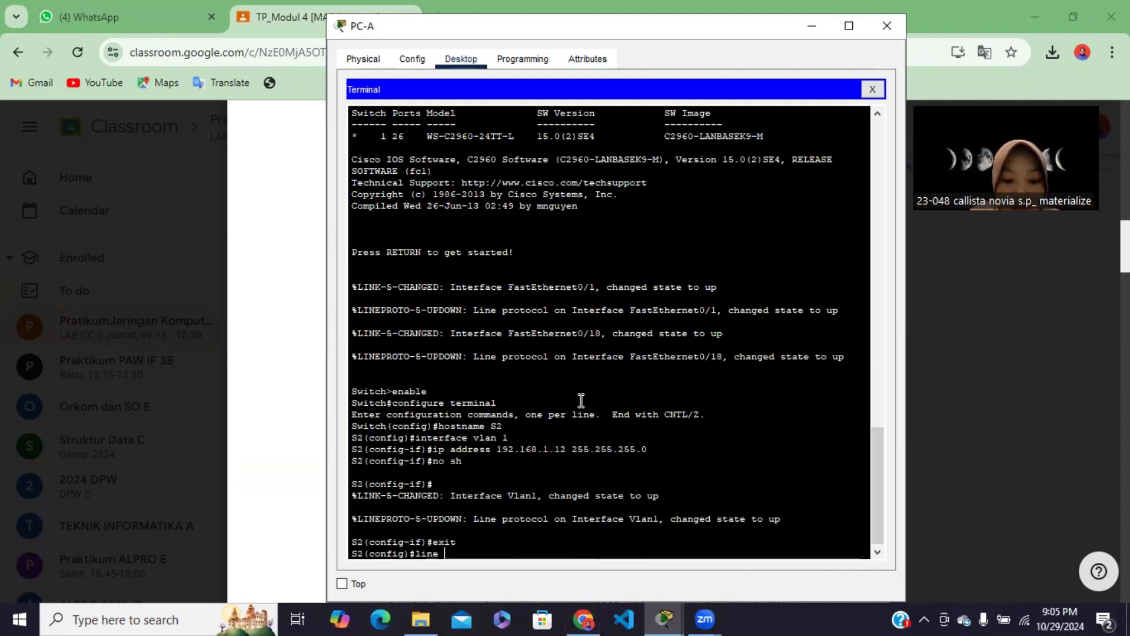
pyautogui.write('console 0')
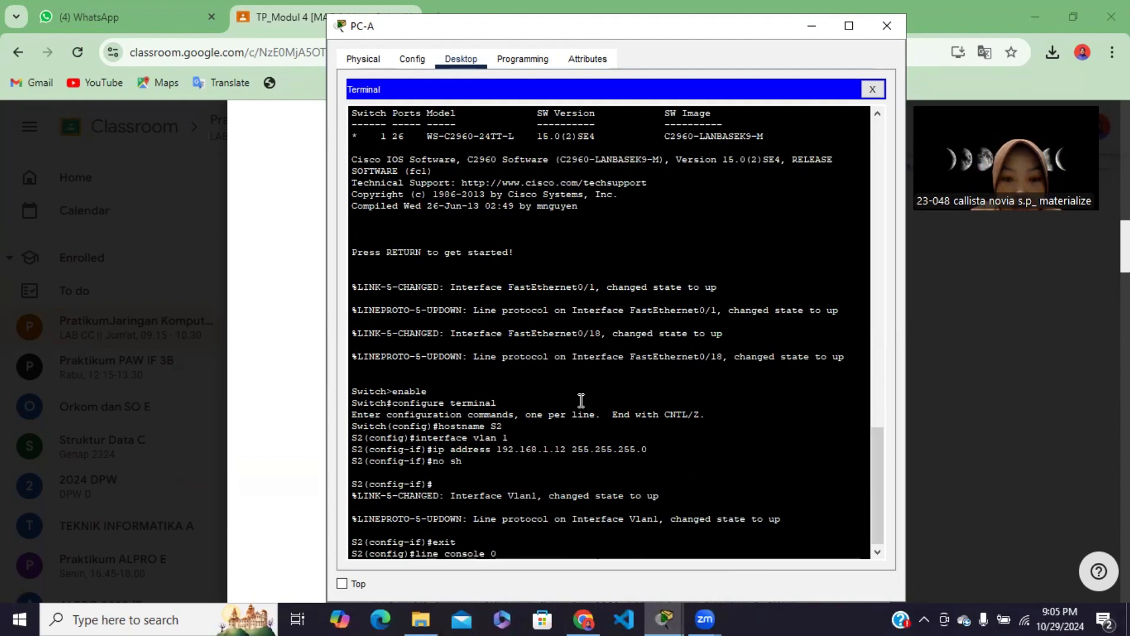
pyautogui.press('Return')
pyautogui.write('passwo')
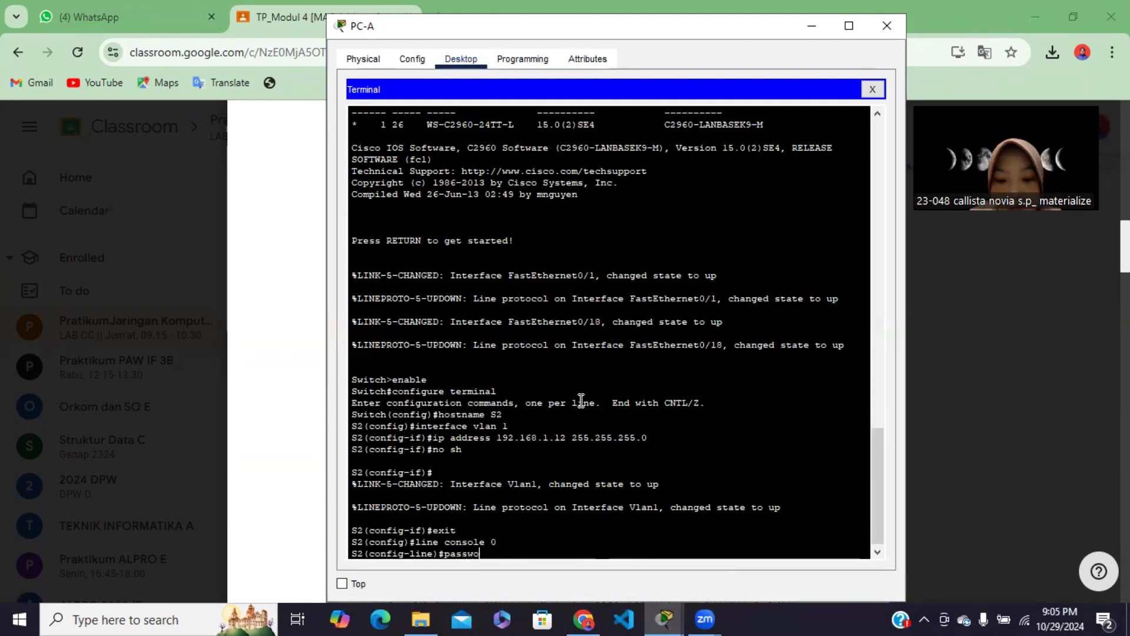
pyautogui.write('rd cisco')
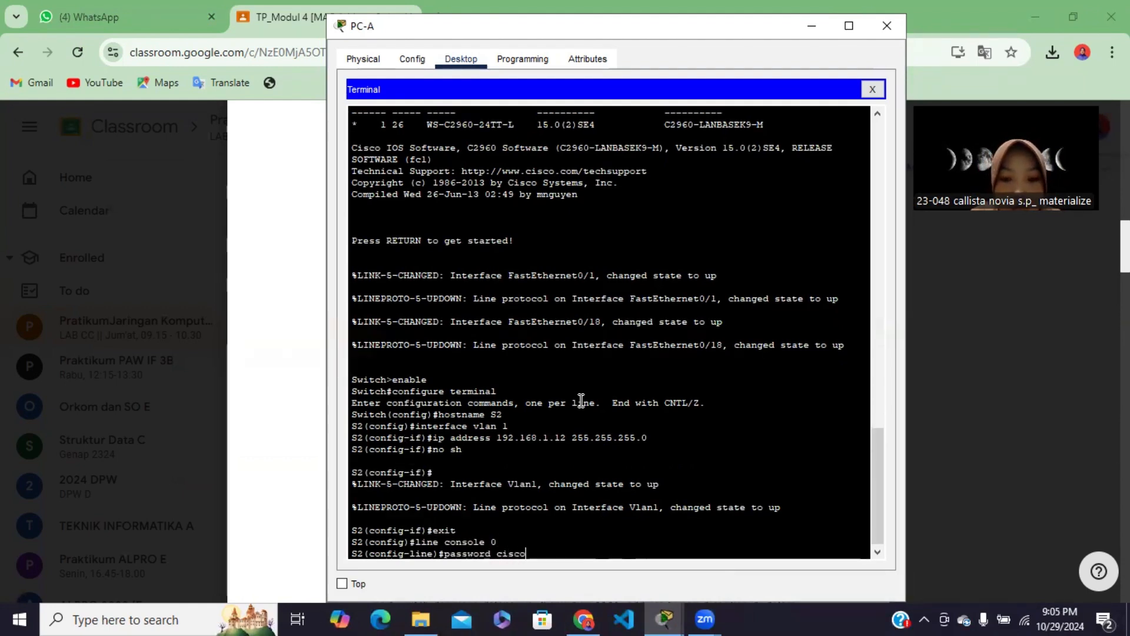
pyautogui.press('Return')
# Require login on S2's console line and return to global configuration mode
pyautogui.write('lo')
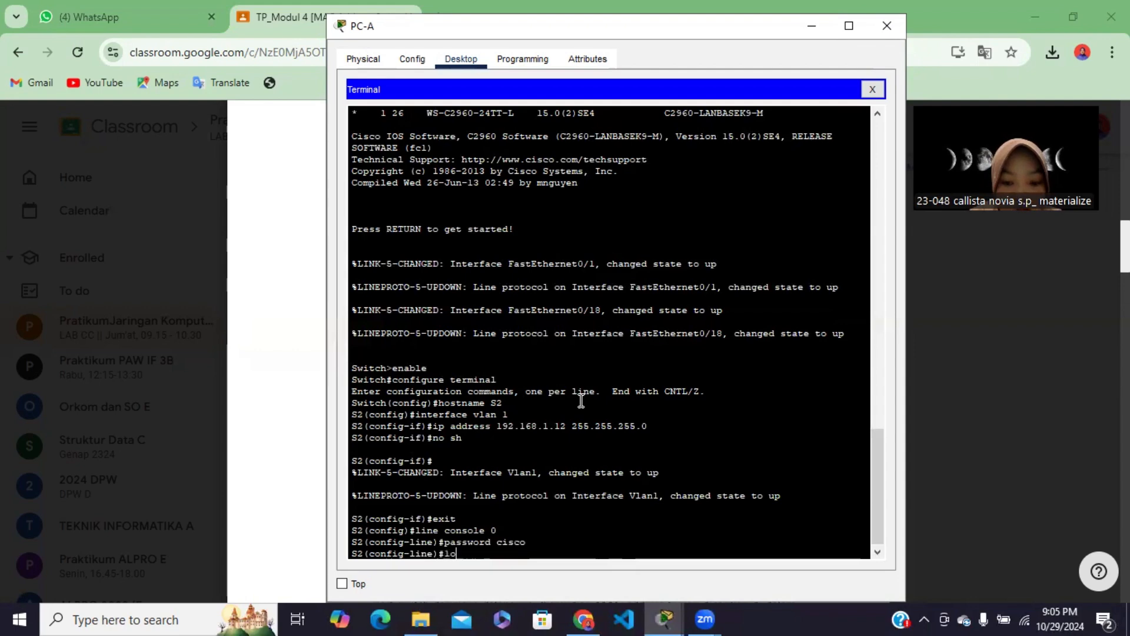
pyautogui.write('hgin')
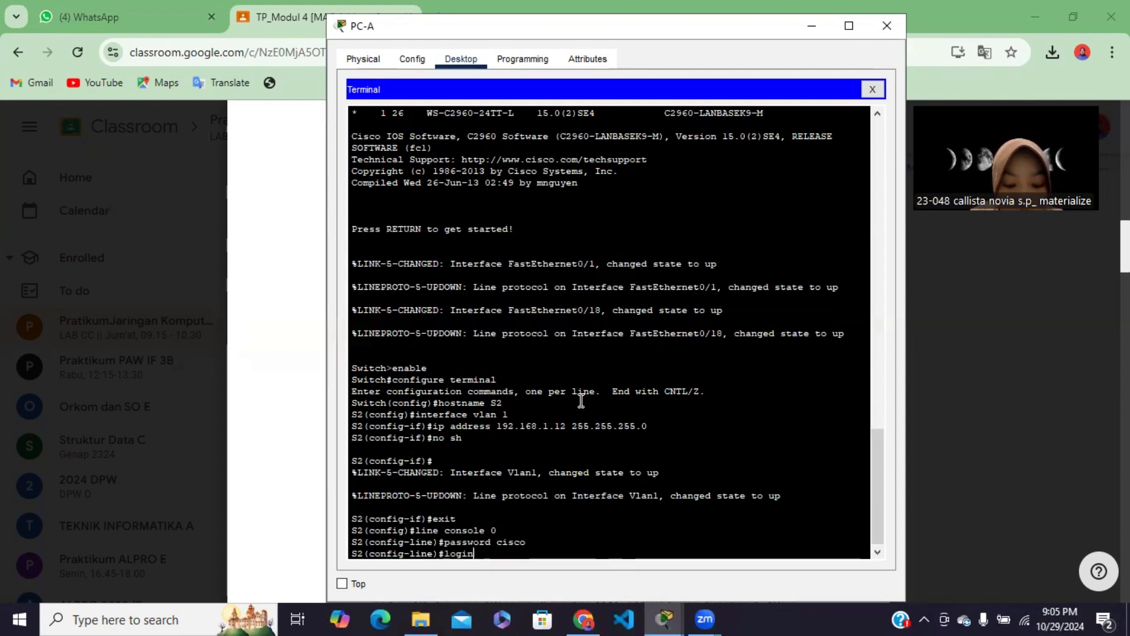
pyautogui.press('Return')
pyautogui.write('e)#e')
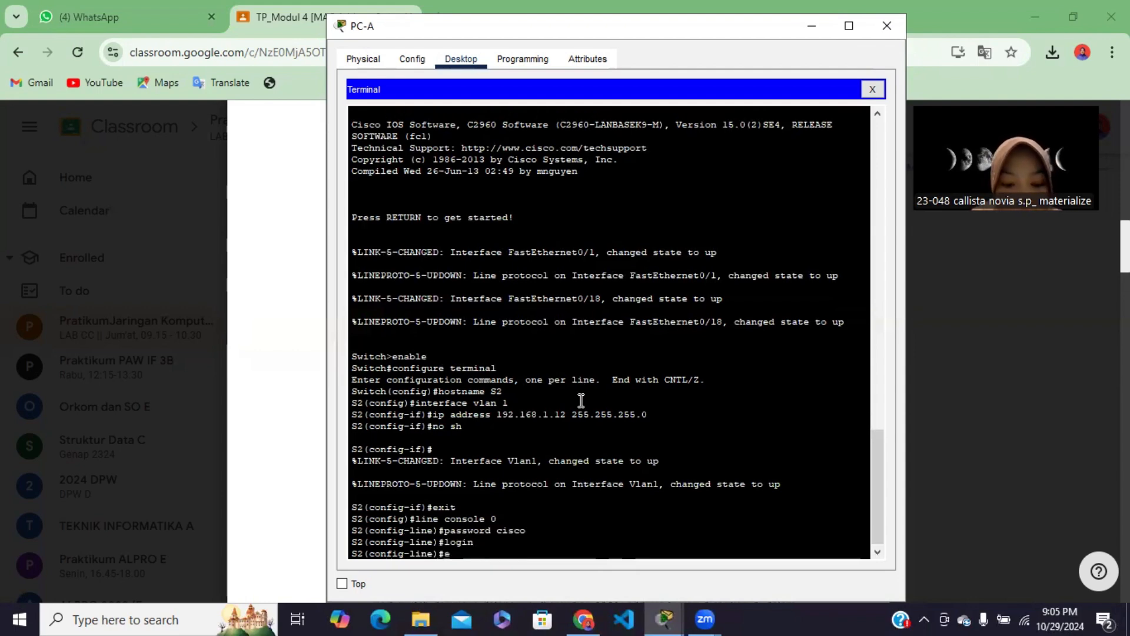
pyautogui.write('xit')
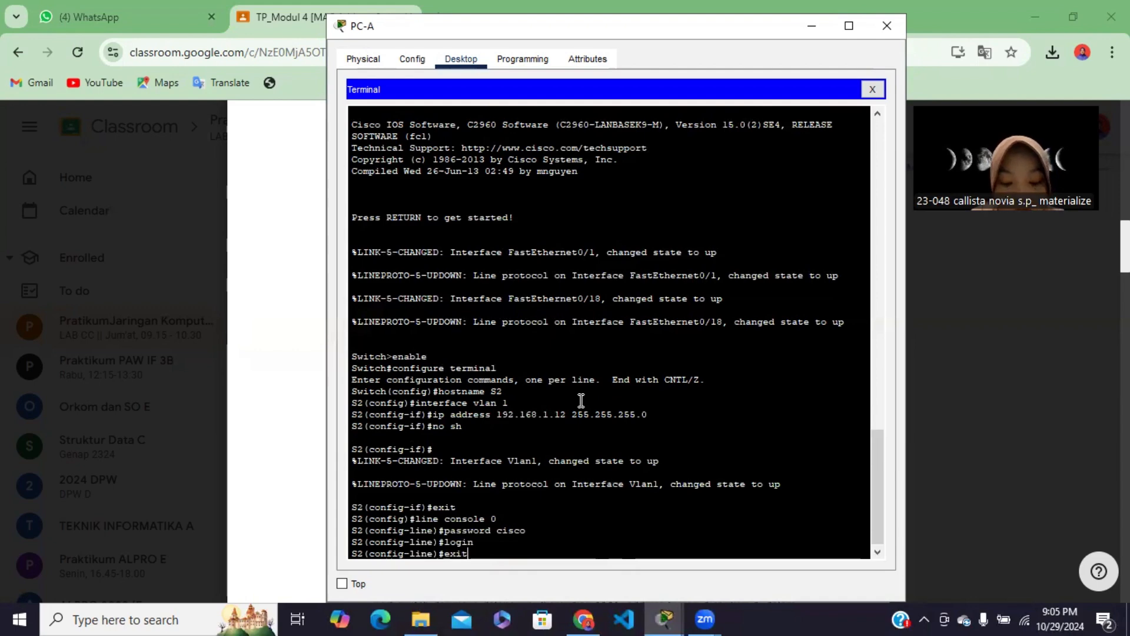
pyautogui.press('Return')
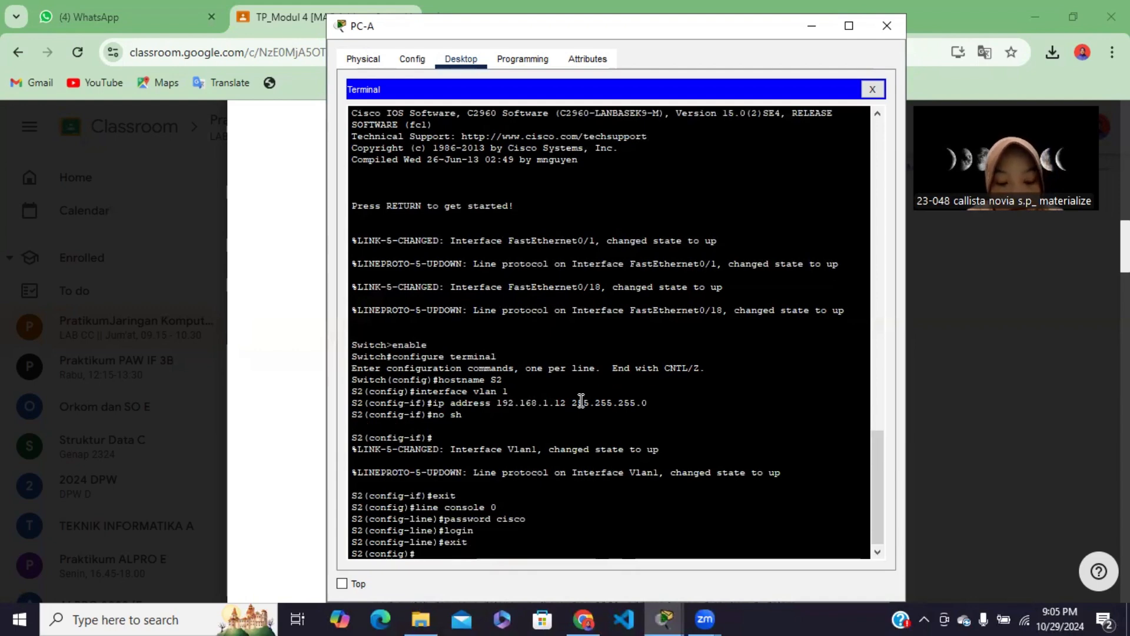
# Enter configuration mode for line vty 0 15 on S2 and set the vty password
pyautogui.write('line vty')
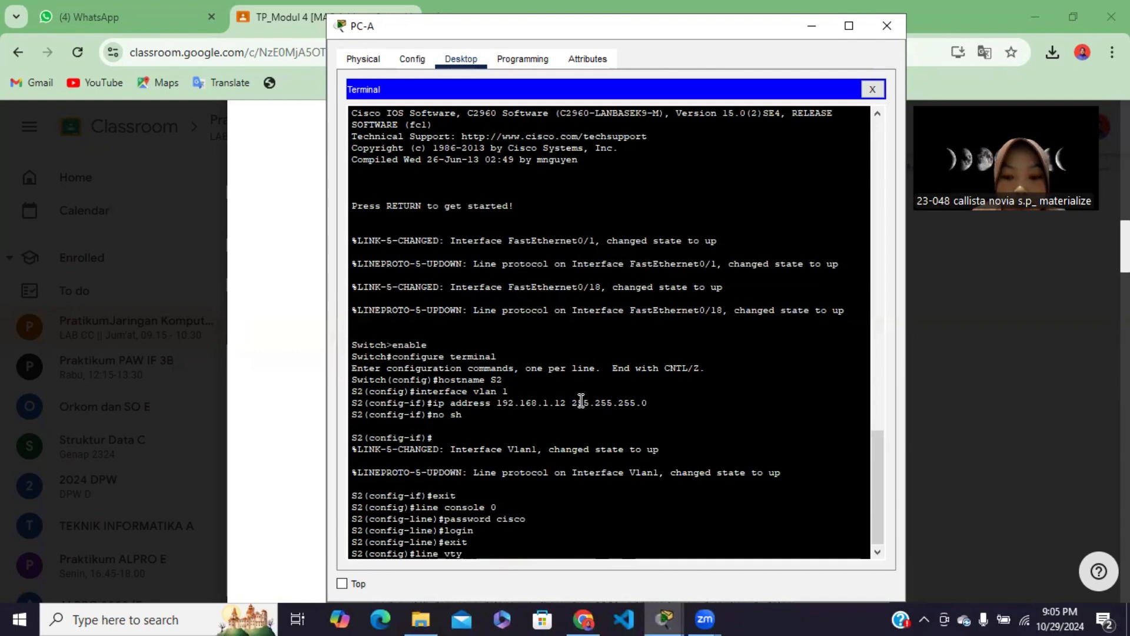
pyautogui.write(' 0 15')
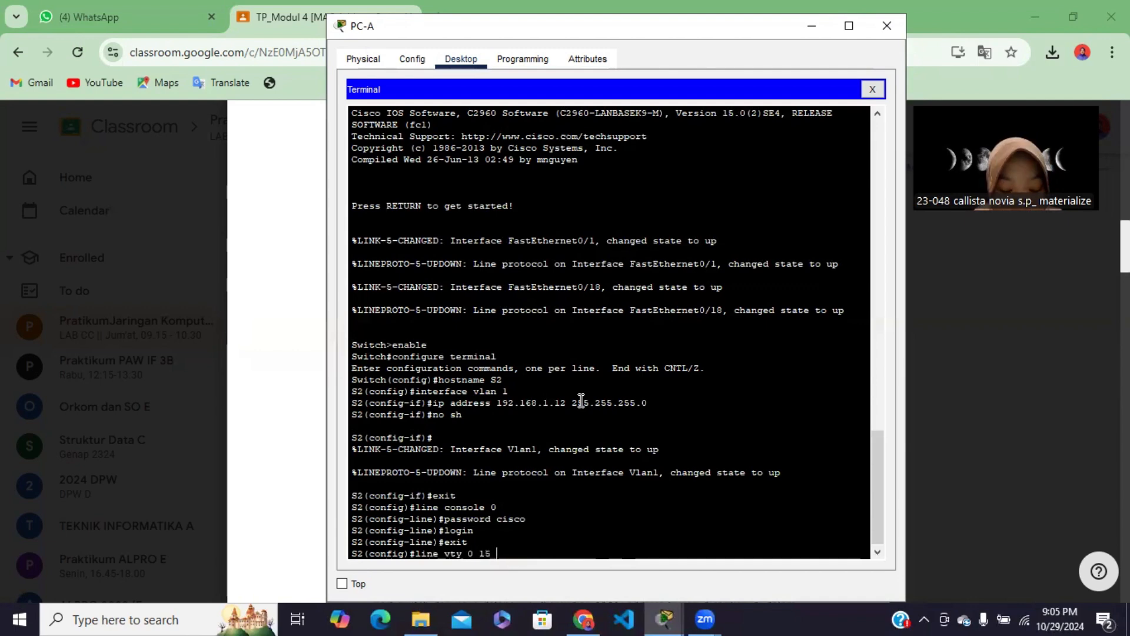
pyautogui.press('Return')
pyautogui.write('pass')
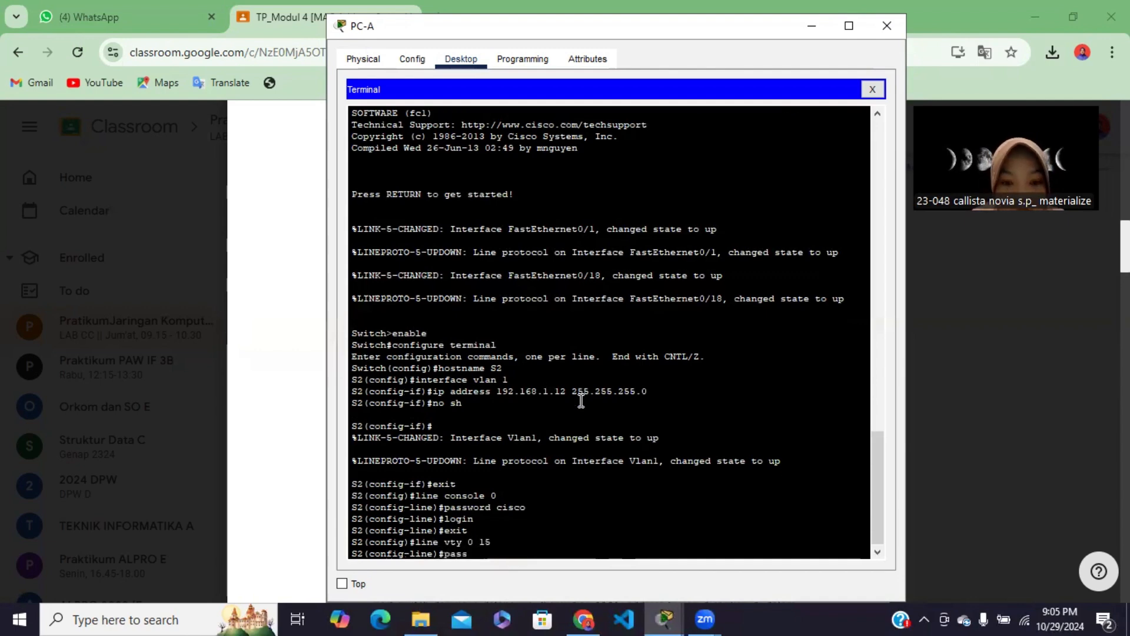
pyautogui.write('word ')
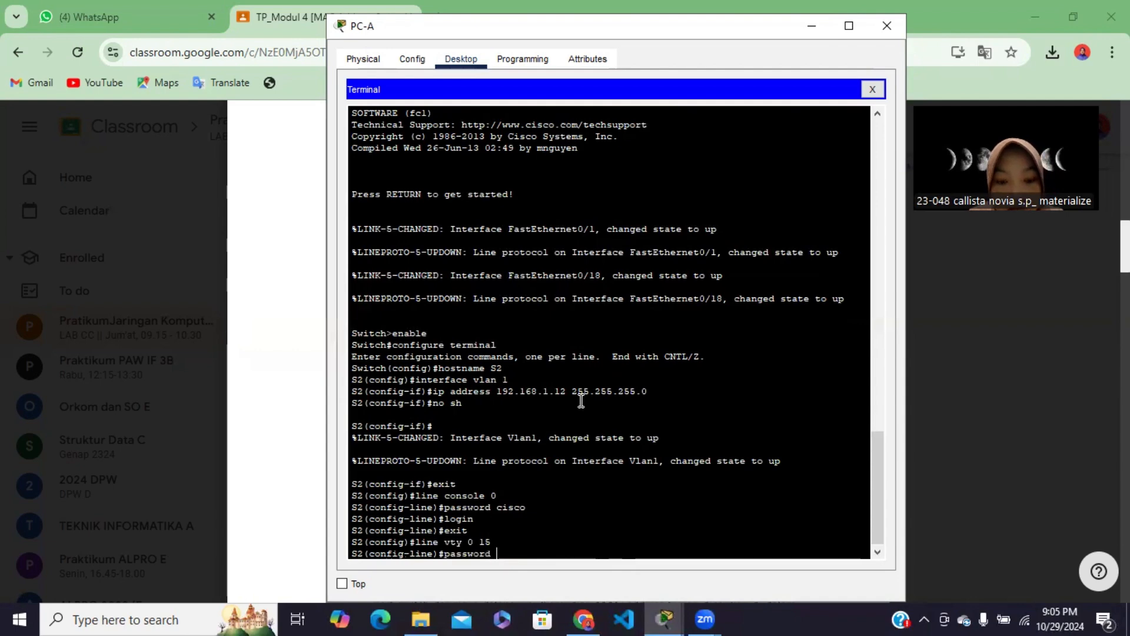
pyautogui.write('cisco')
pyautogui.press('Return')
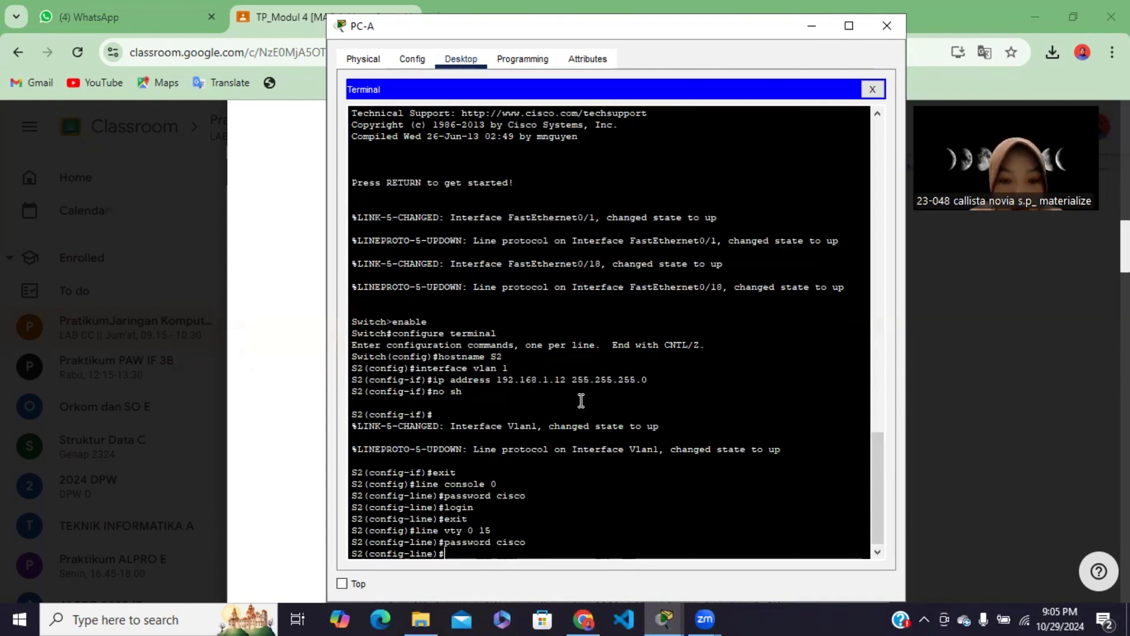
# Require login on S2's vty lines and return to global configuration mode
pyautogui.write('l')
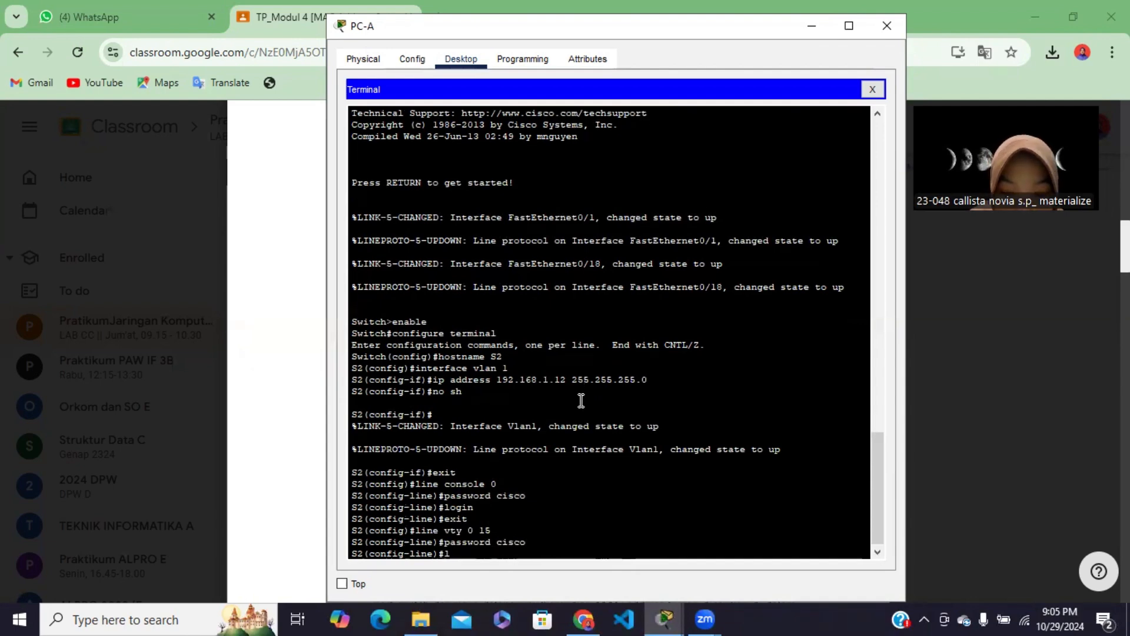
pyautogui.write('ogin')
pyautogui.press('Return')
pyautogui.write('e)#e')
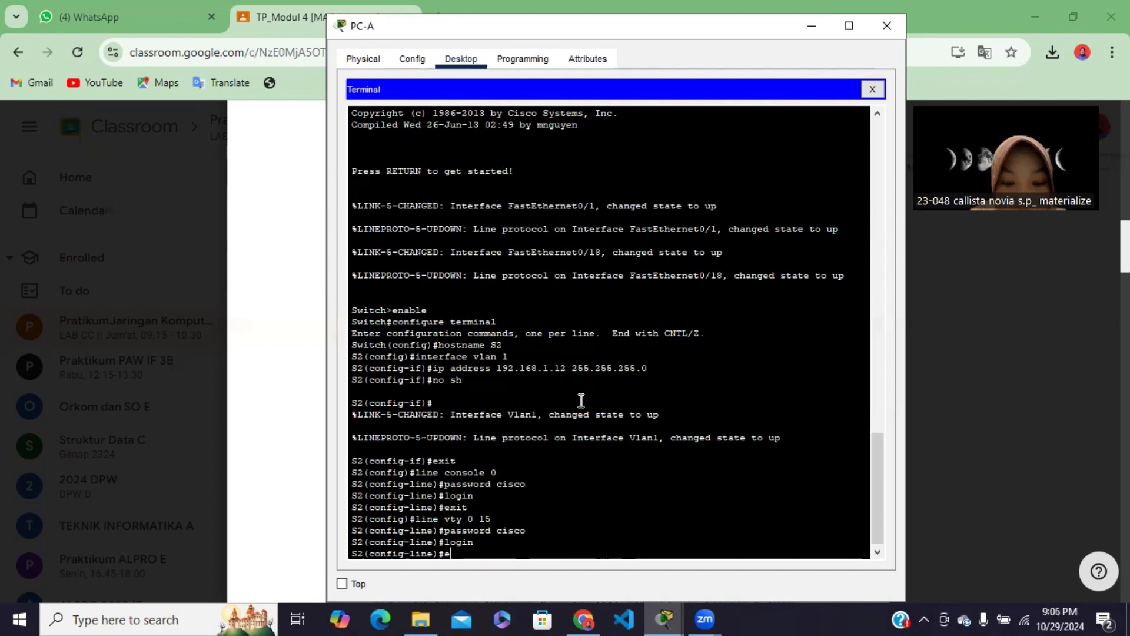
pyautogui.write('xit')
pyautogui.press('Return')
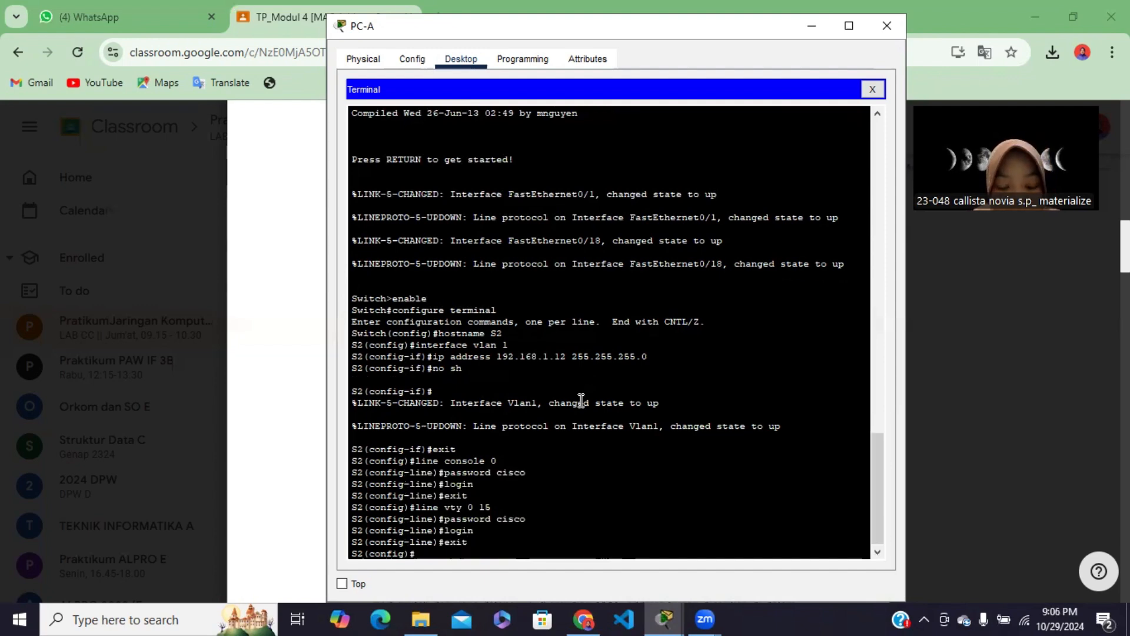
# Set S2's privileged EXEC password with the enable secret command
pyautogui.write('en')
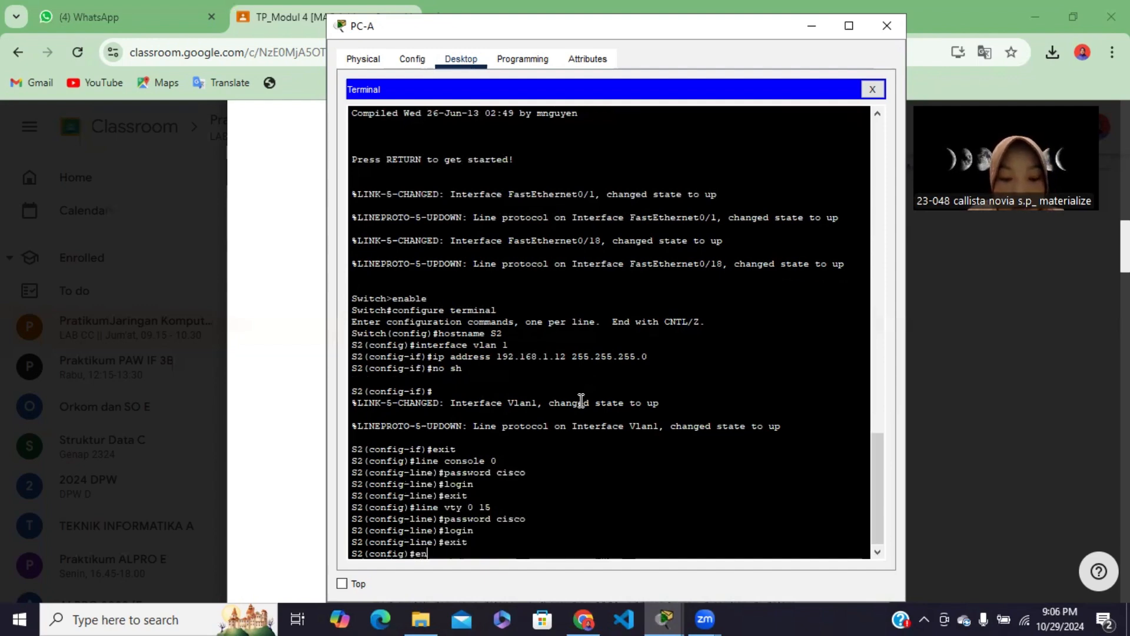
pyautogui.write('able secret-')
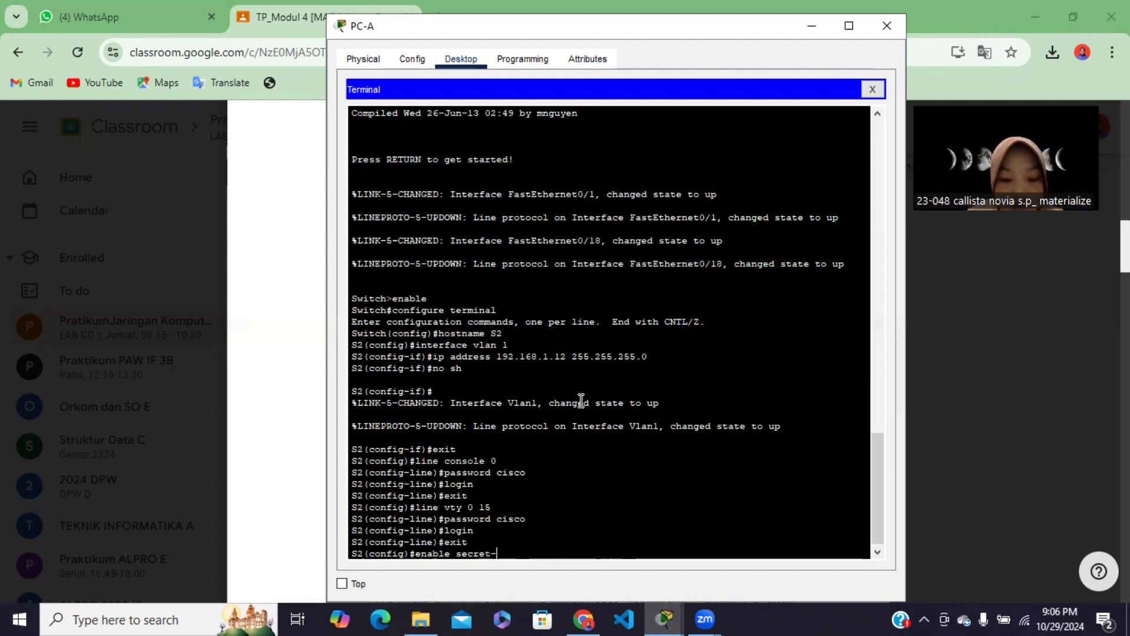
pyautogui.press('BackSpace')
pyautogui.write('class')
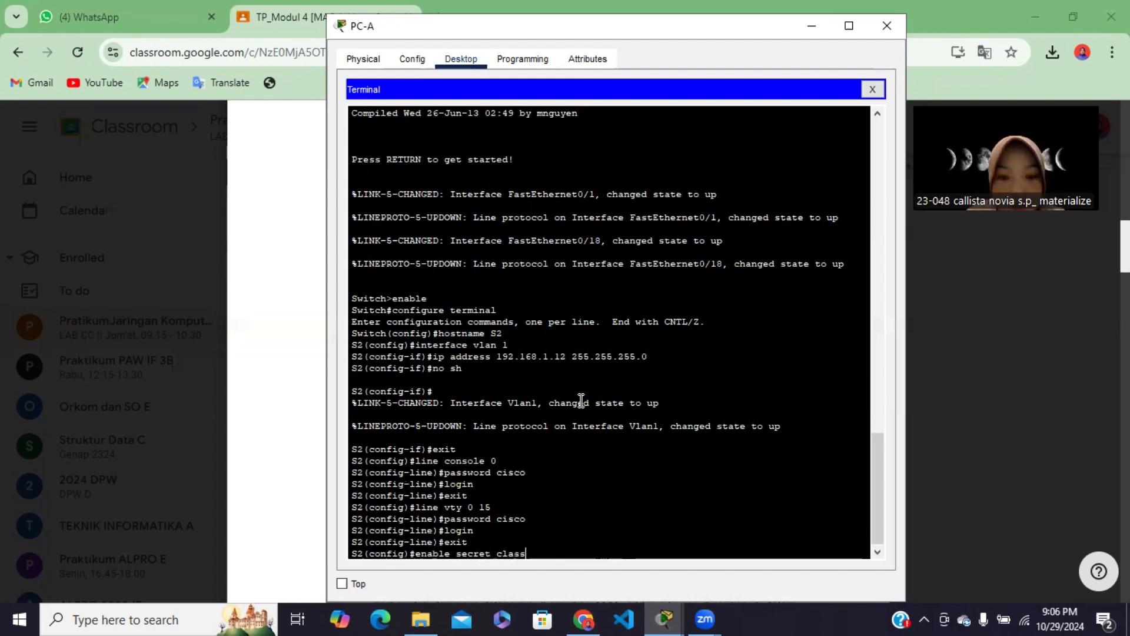
pyautogui.press('Return')
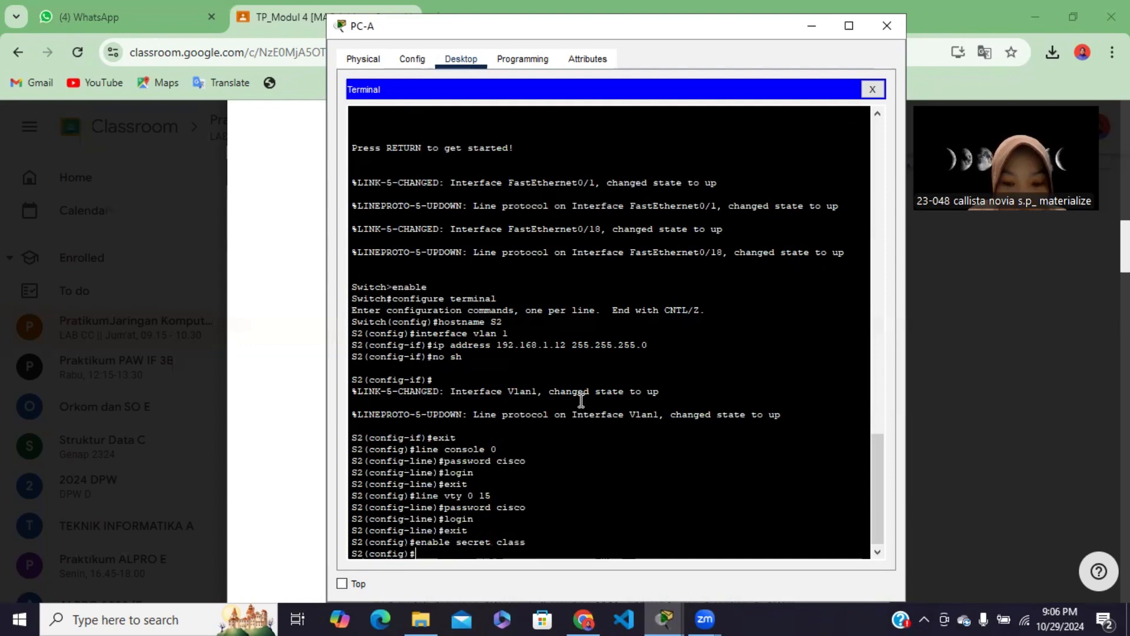
# Encrypt the stored passwords on S2 with service password-encryption
pyautogui.write('servi')
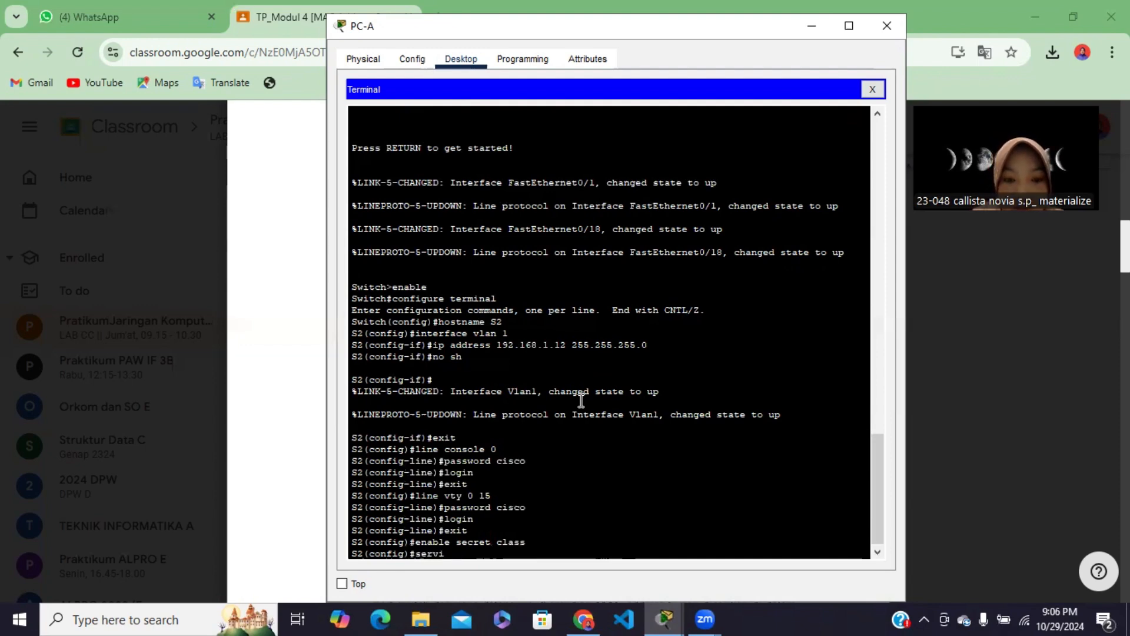
pyautogui.write('ce p')
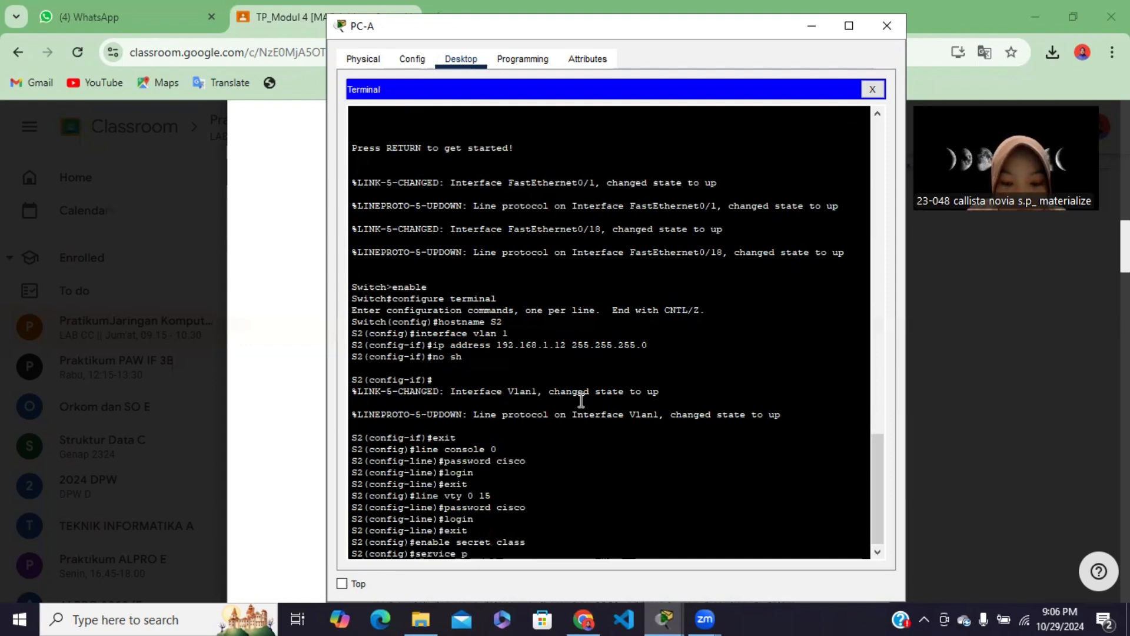
pyautogui.write('assword')
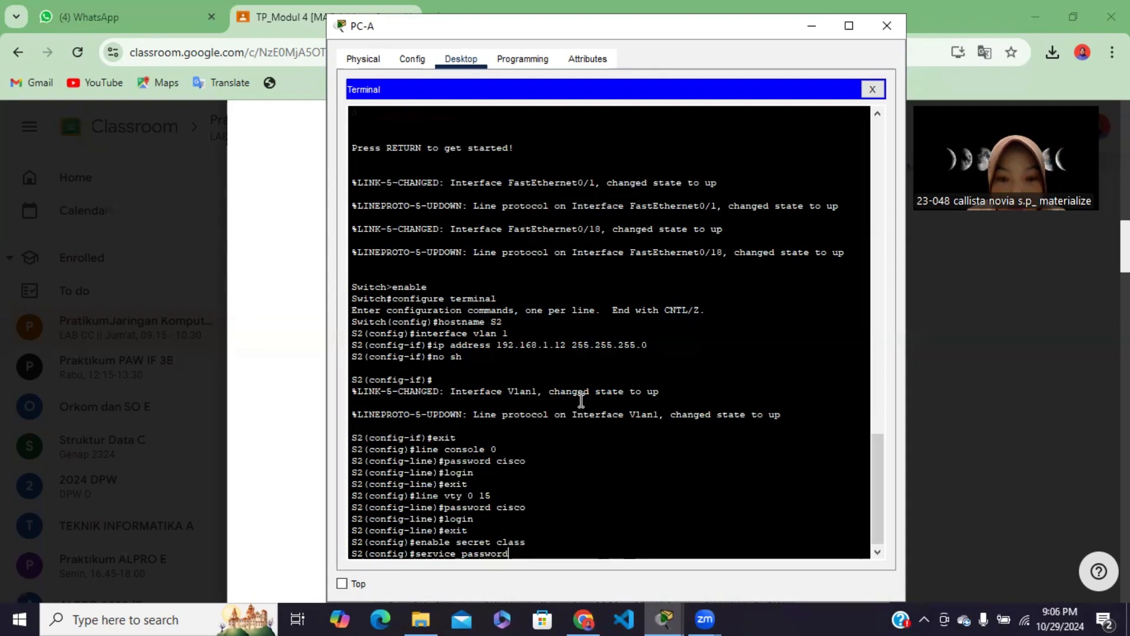
pyautogui.write('-encryptio')
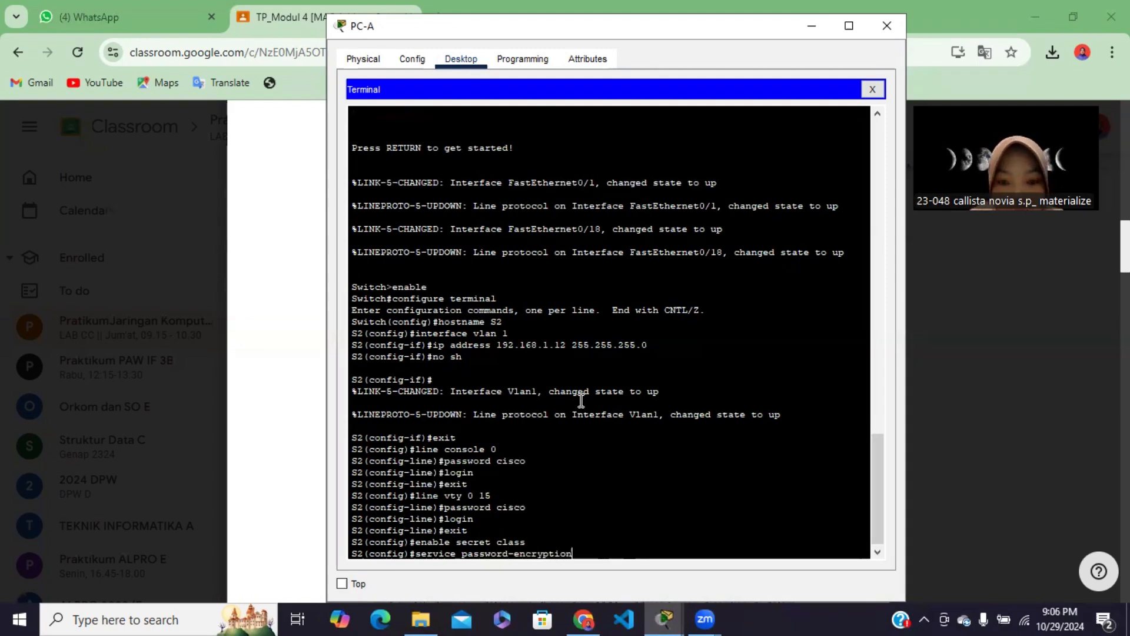
pyautogui.write('n')
pyautogui.press('Return')
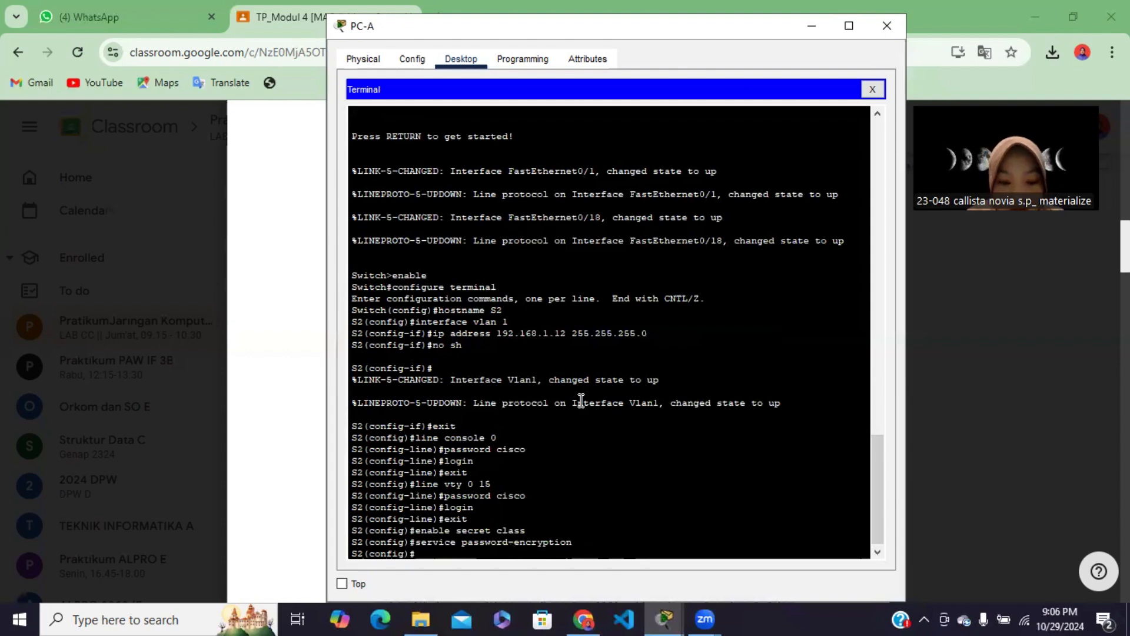
# Leave S2's global configuration mode and end the console session with exit
pyautogui.write('exit')
pyautogui.press('Return')
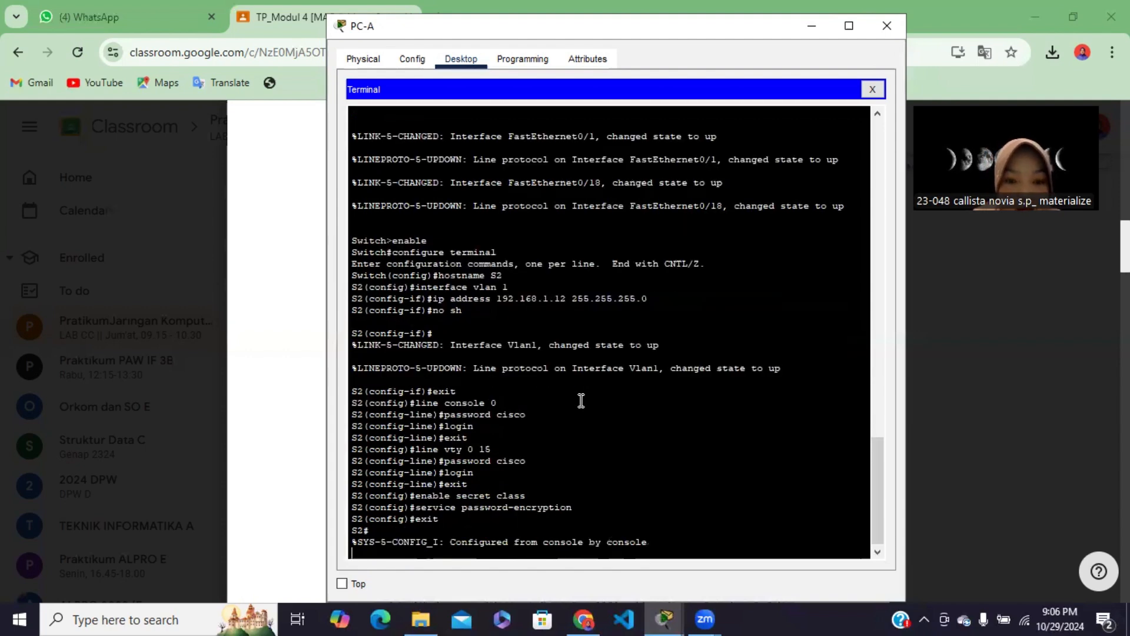
pyautogui.press('Return')
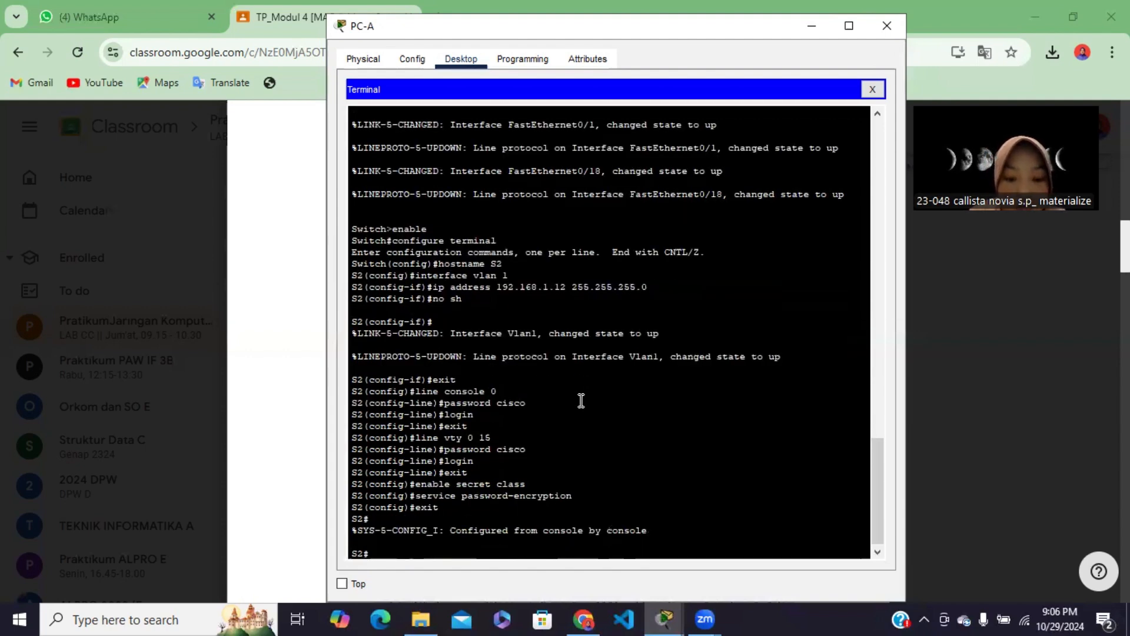
pyautogui.write('exit')
pyautogui.press('Return')
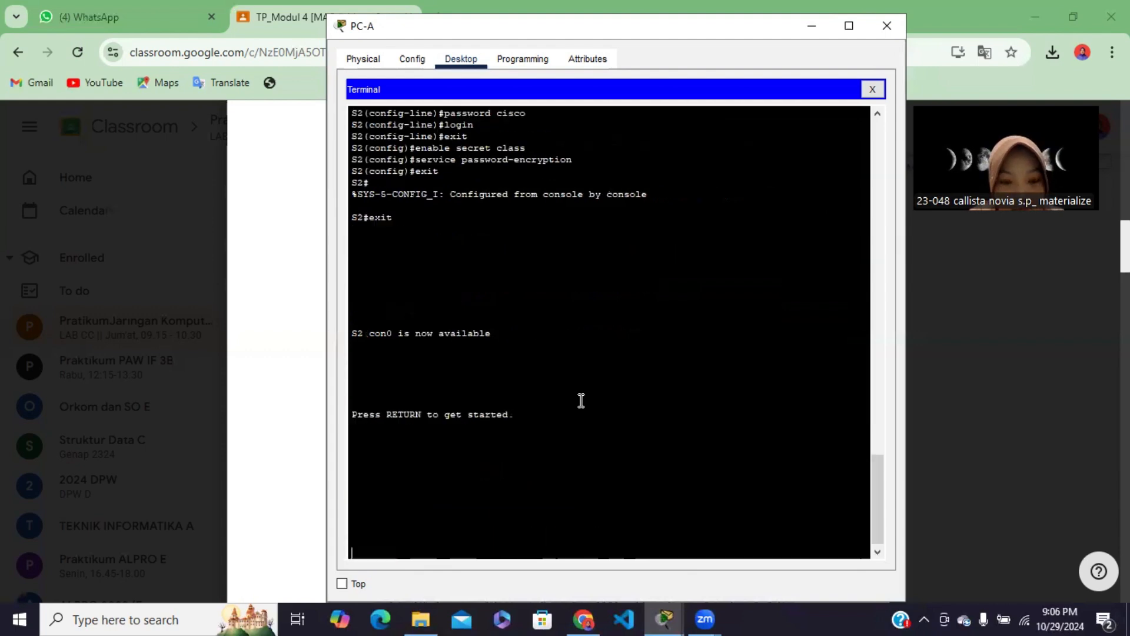
# Close PC-A's Terminal, minimize the PC-A window and bring up the main Cisco Packet Tracer topology
pyautogui.click(874, 90)
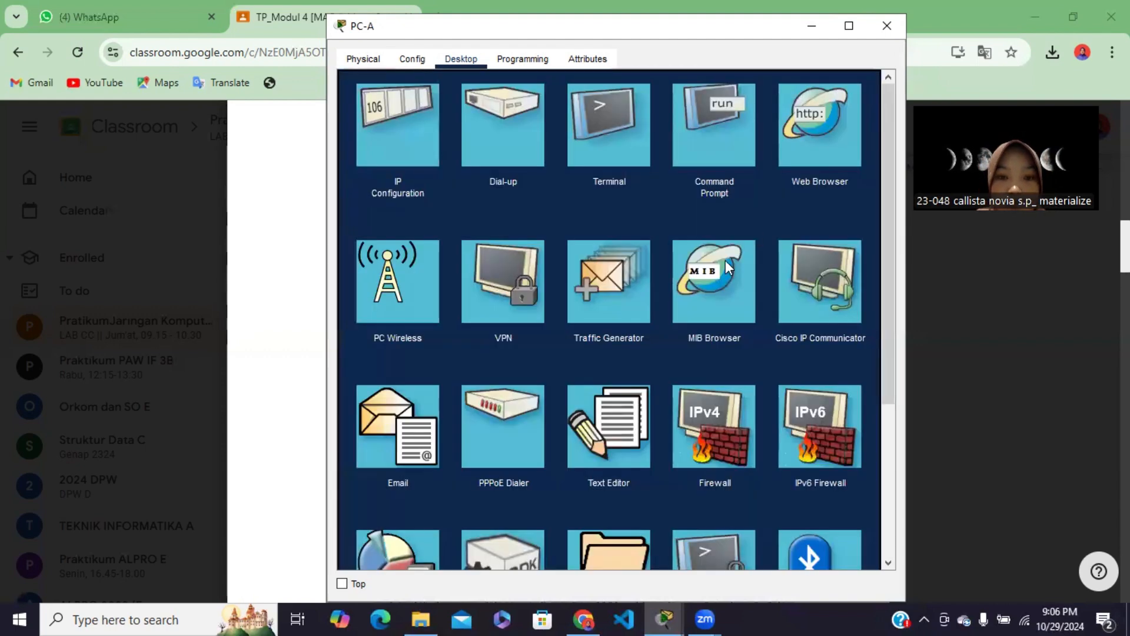
pyautogui.click(811, 26)
pyautogui.moveTo(660, 618)
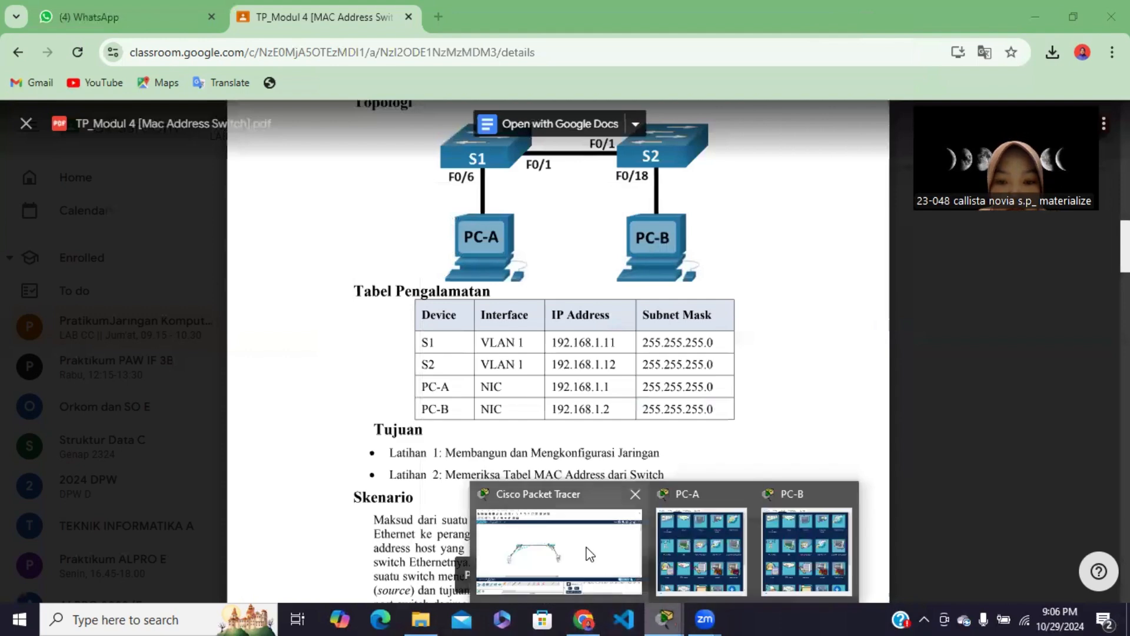
pyautogui.click(554, 553)
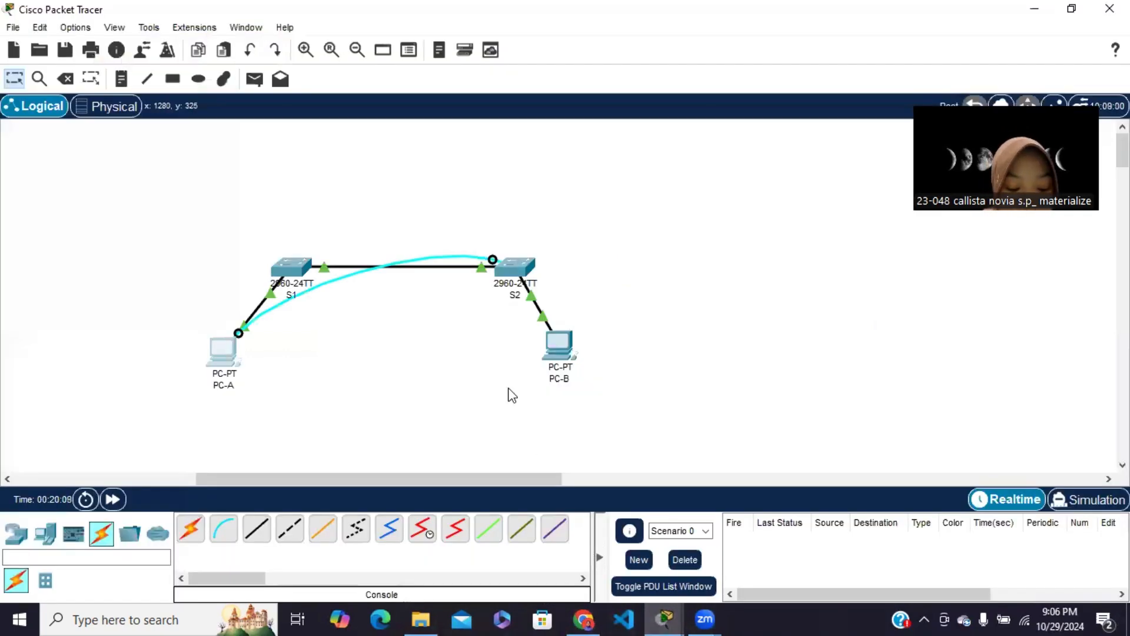
# Switch to Chrome and read the module's Latihan 2 instructions on recording the network devices' MAC addresses
pyautogui.click(585, 617)
pyautogui.scroll(-15, 549, 431)
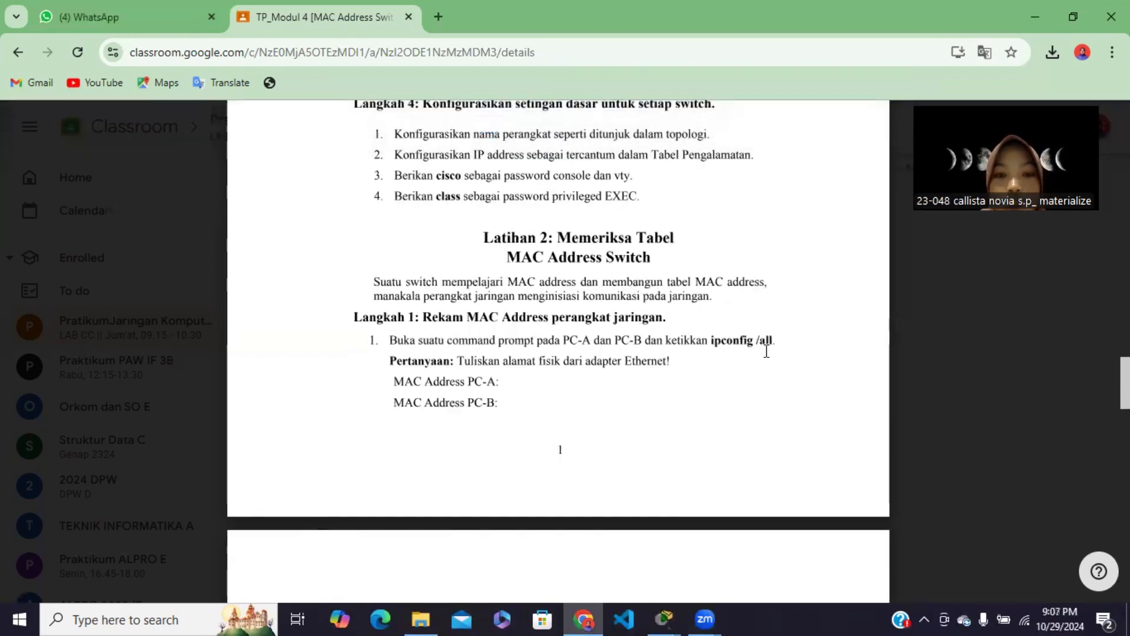
pyautogui.scroll(-2, 583, 393)
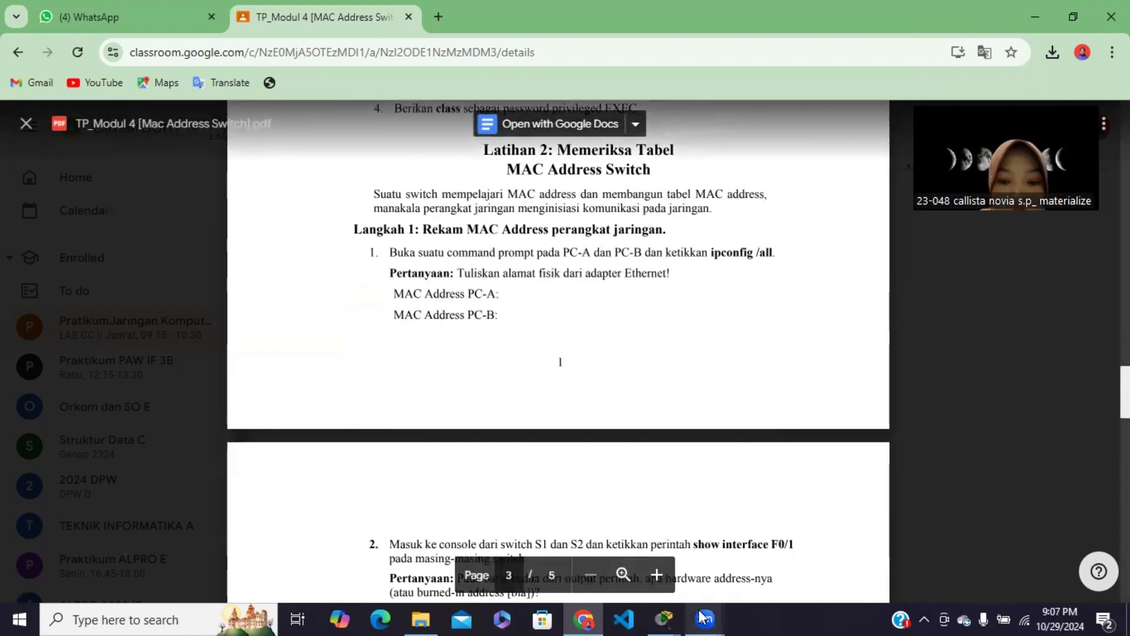
pyautogui.moveTo(665, 618)
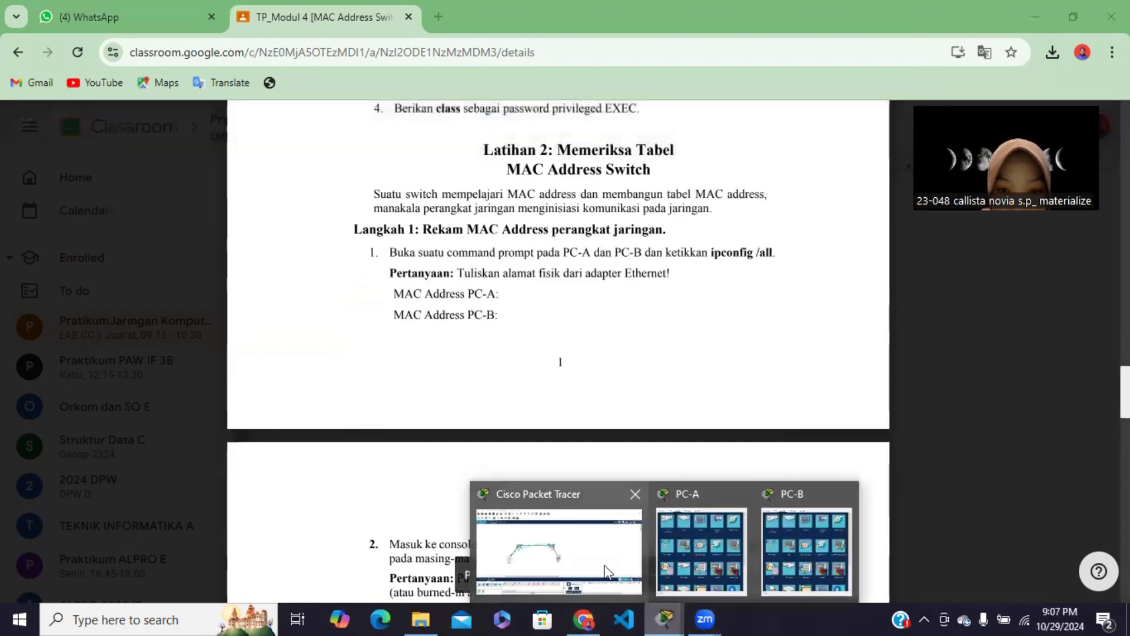
# Open PC-A's Command Prompt from the Packet Tracer topology and run ipconfig /all
pyautogui.click(579, 551)
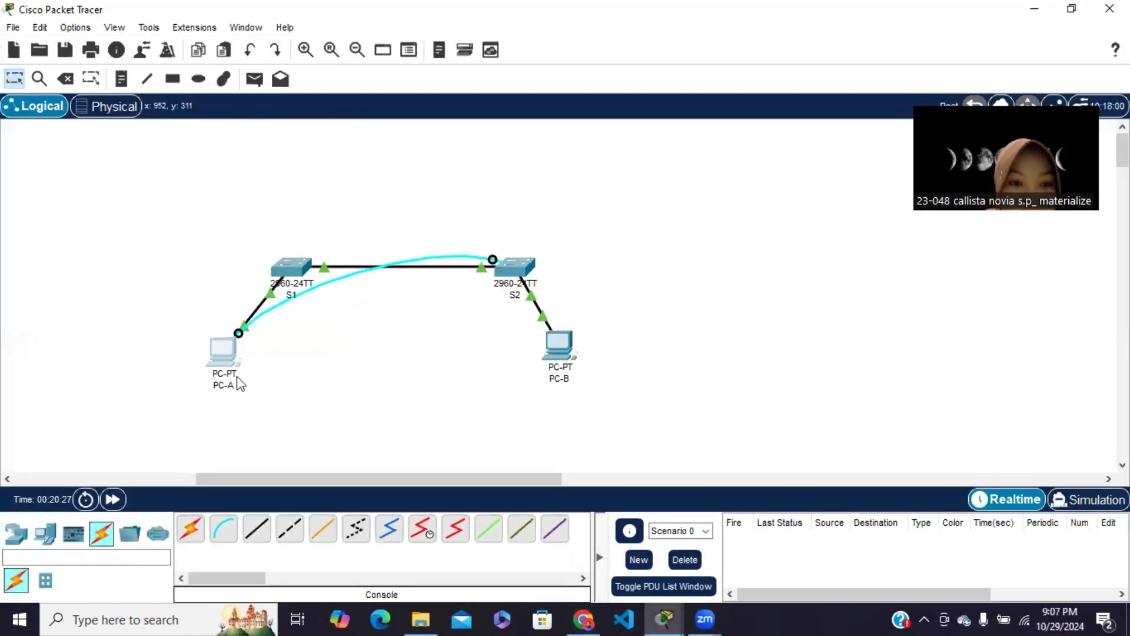
pyautogui.click(227, 355)
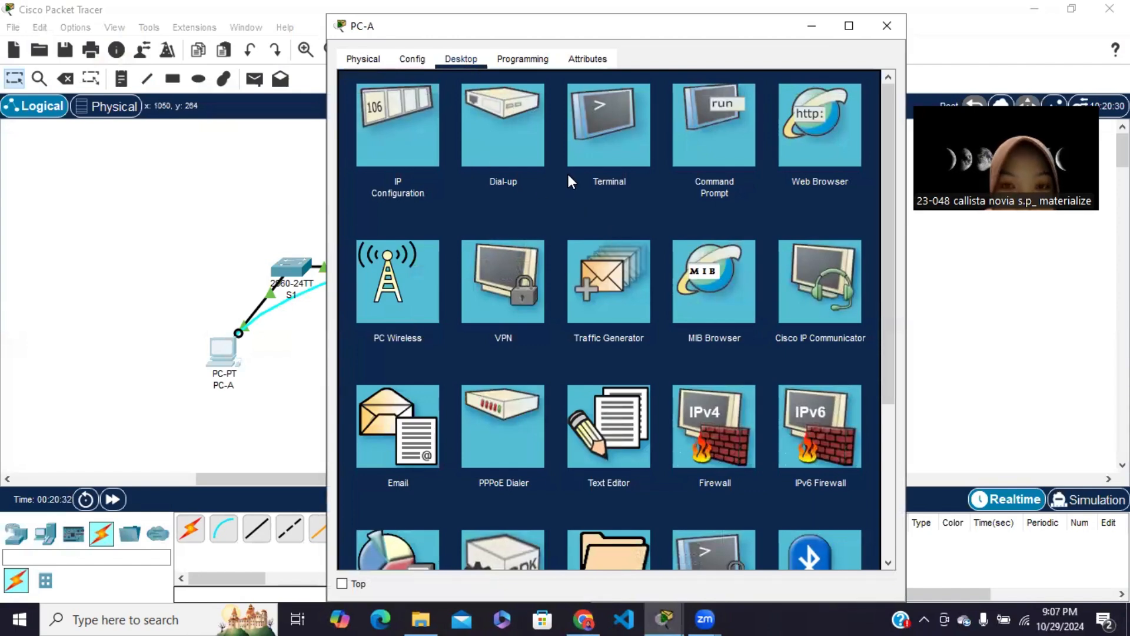
pyautogui.click(699, 165)
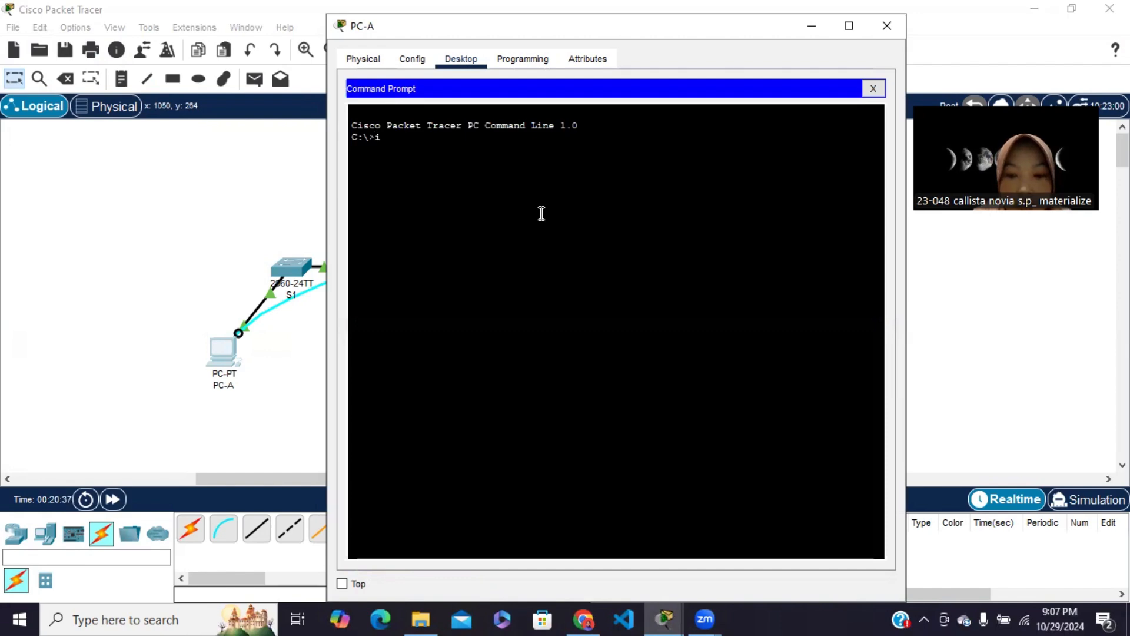
pyautogui.write('ipconfig')
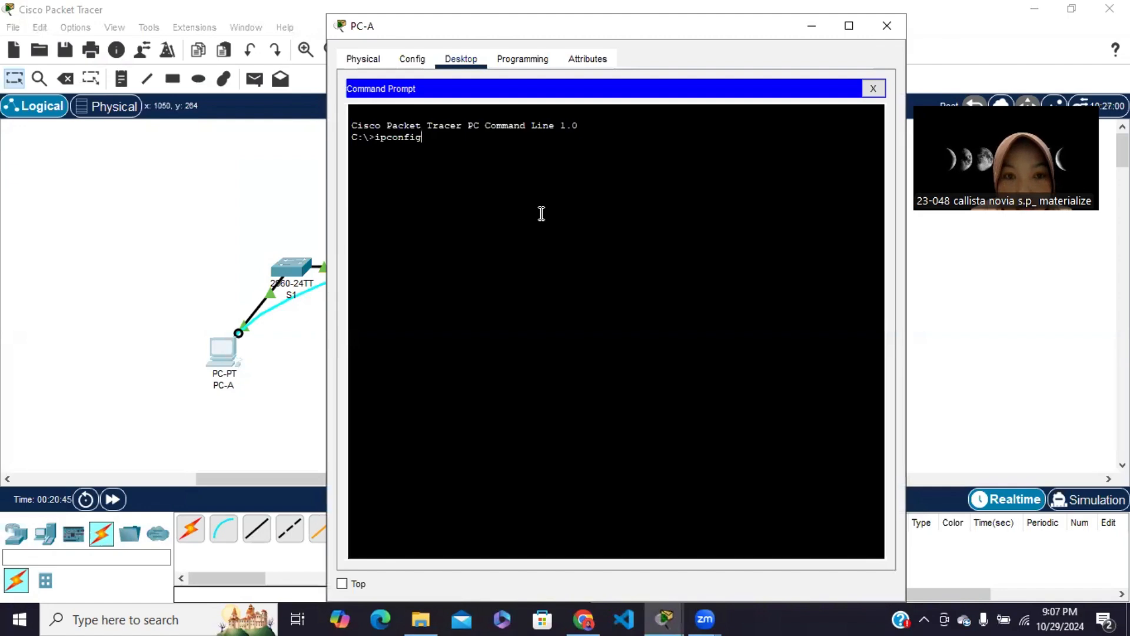
pyautogui.write(' /all')
pyautogui.press('Return')
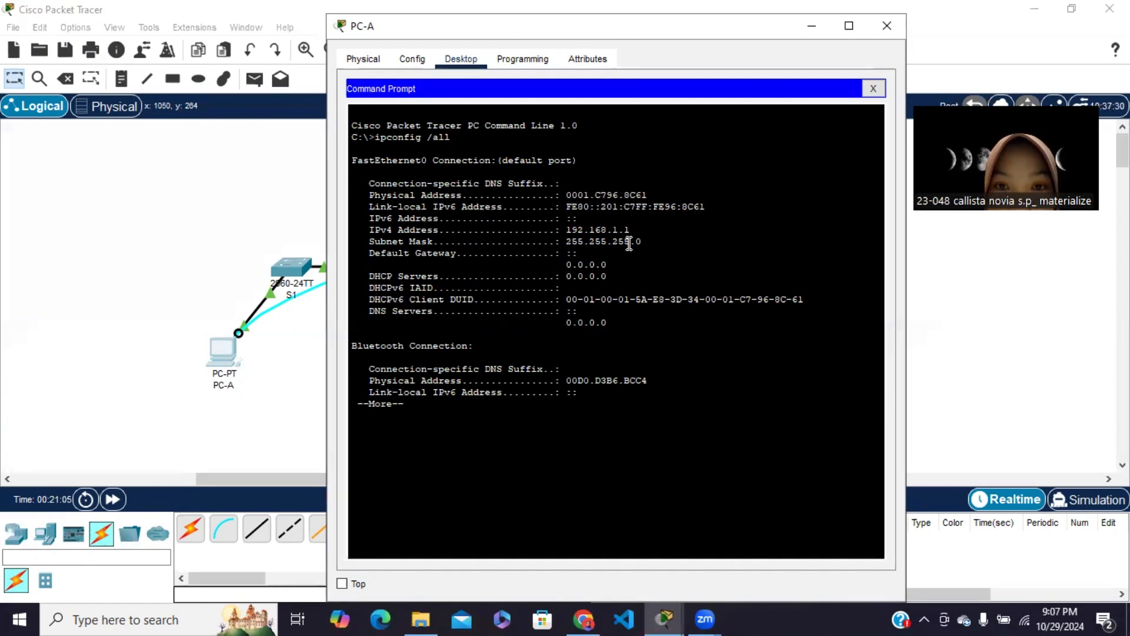
# Try to copy the FastEthernet0 physical address from PC-A's ipconfig output, then close its Command Prompt and minimize PC-A
pyautogui.click(583, 619)
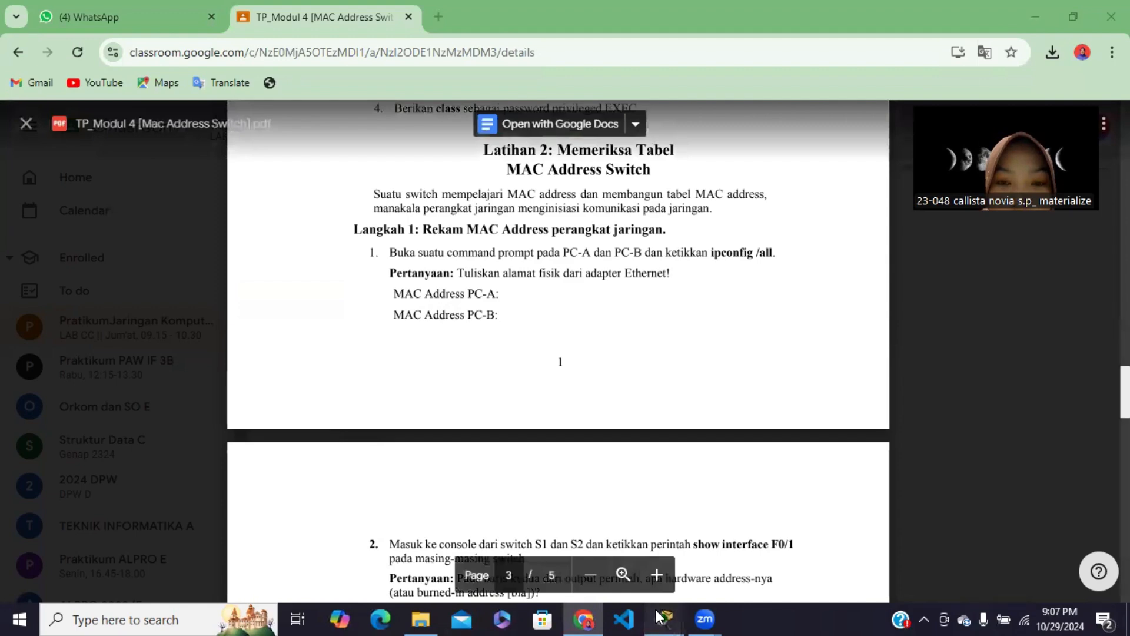
pyautogui.moveTo(665, 619)
pyautogui.click(697, 582)
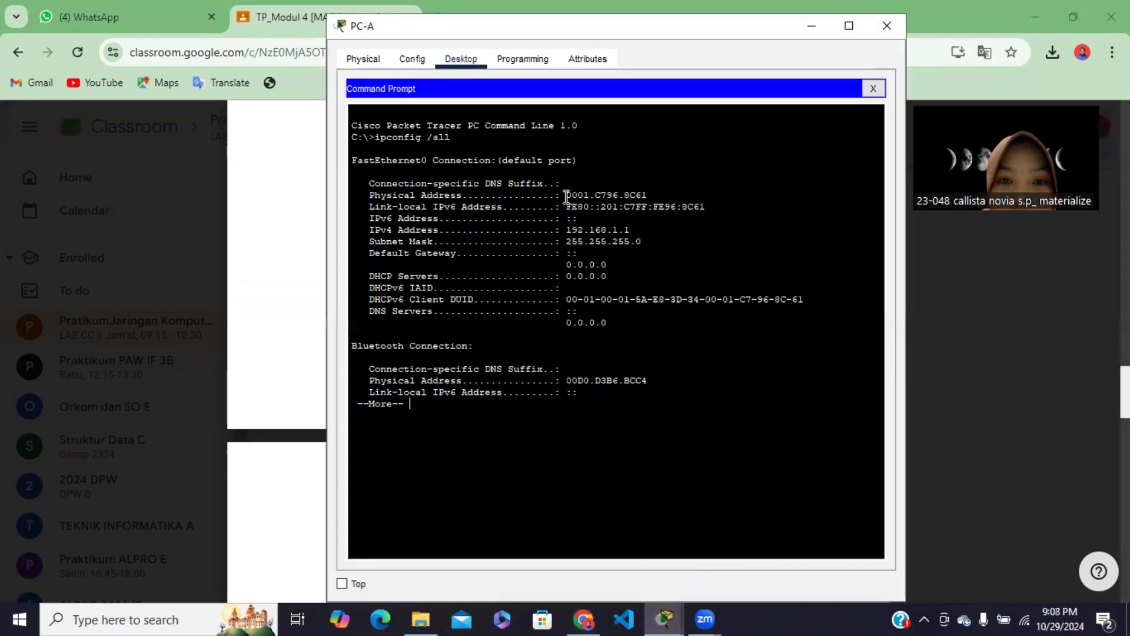
pyautogui.moveTo(566, 196); pyautogui.dragTo(647, 196)
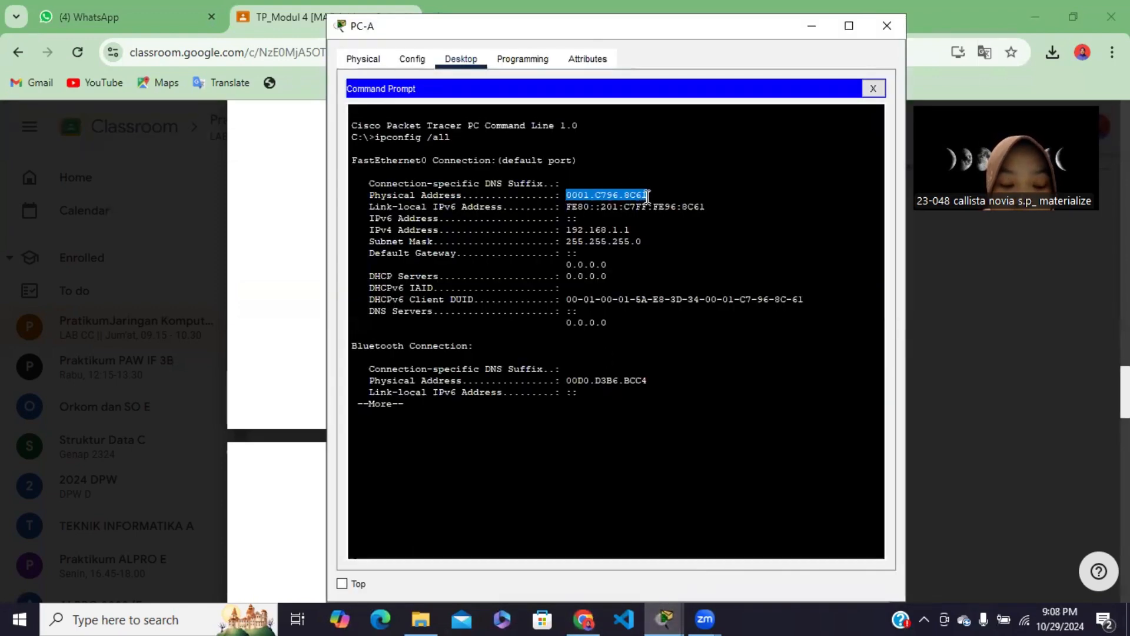
pyautogui.hotkey('ctrl', 'c')
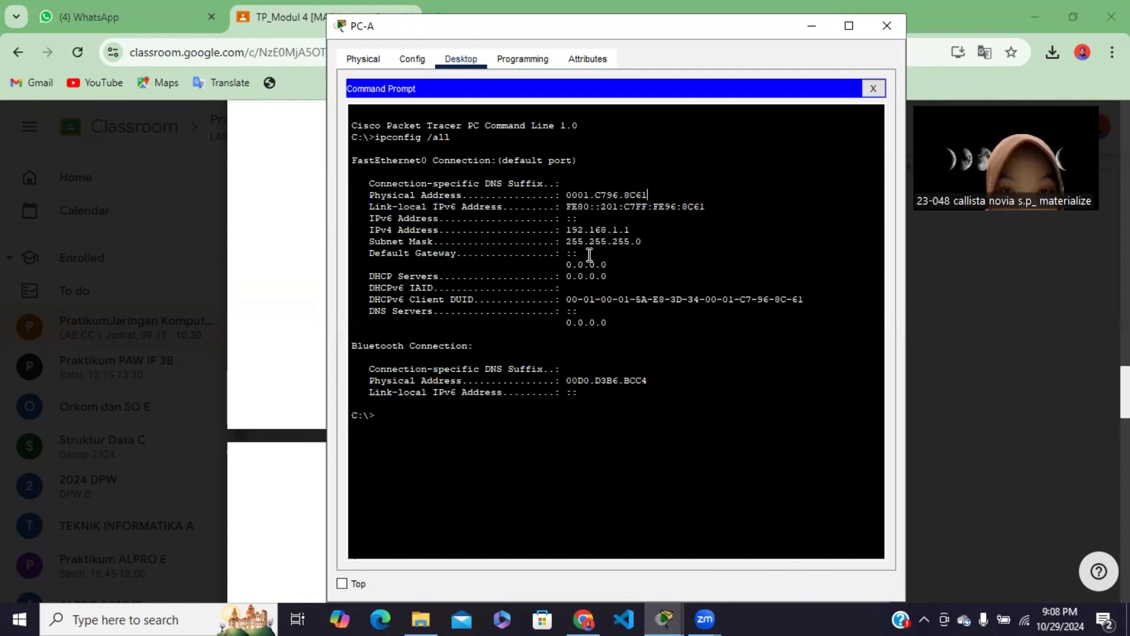
pyautogui.click(874, 89)
pyautogui.click(810, 25)
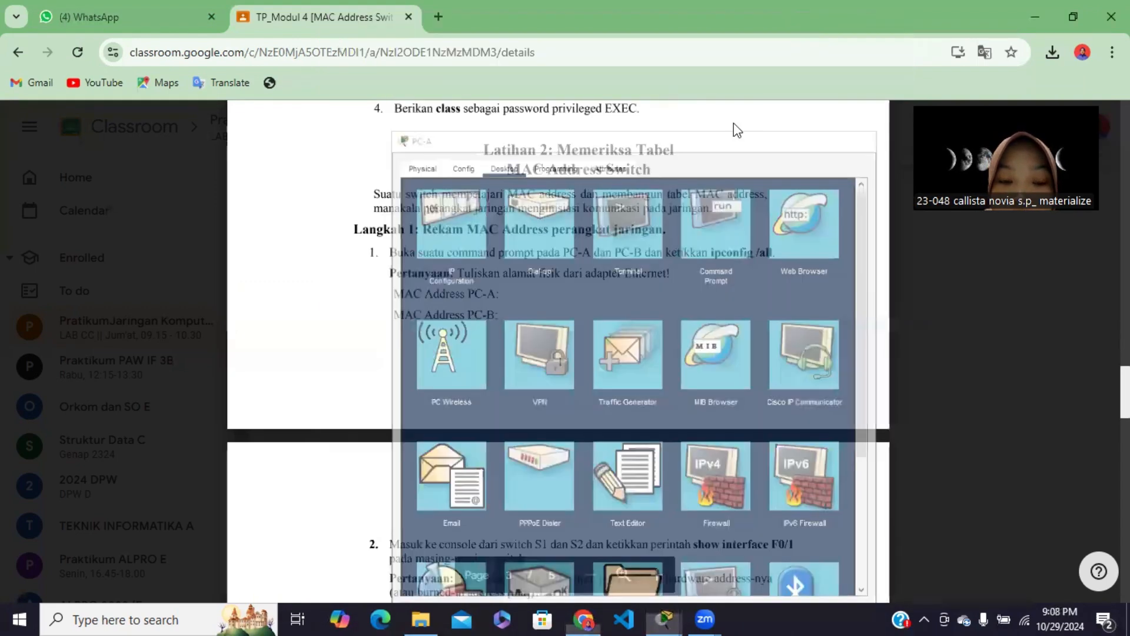
# Open a blank Notepad document for recording the MAC addresses and minimize it
pyautogui.click(106, 615)
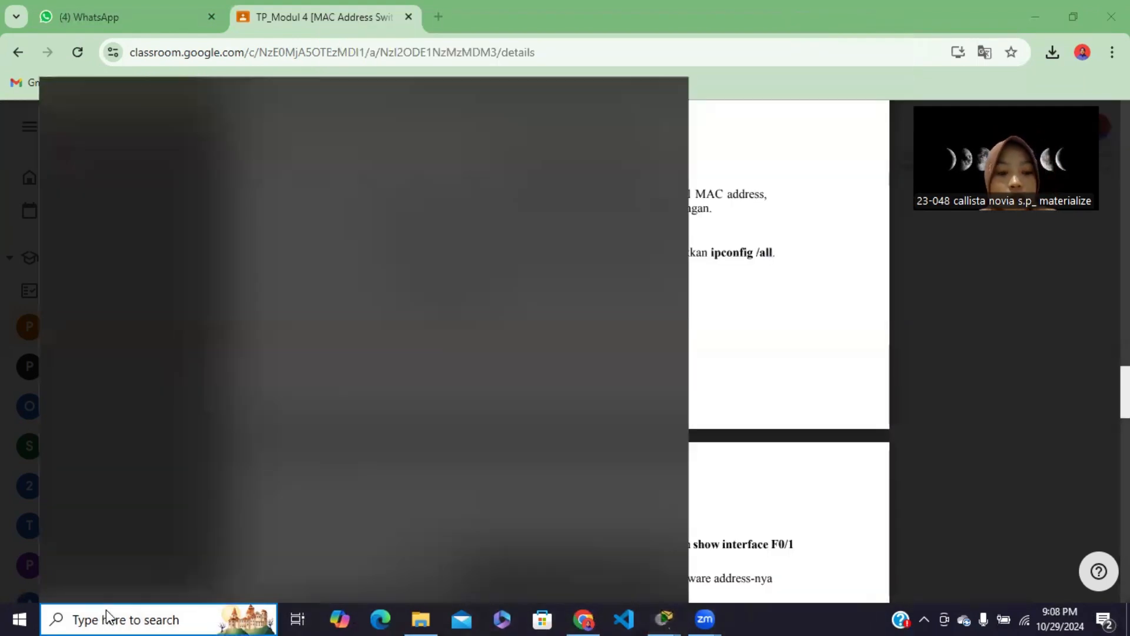
pyautogui.write('note')
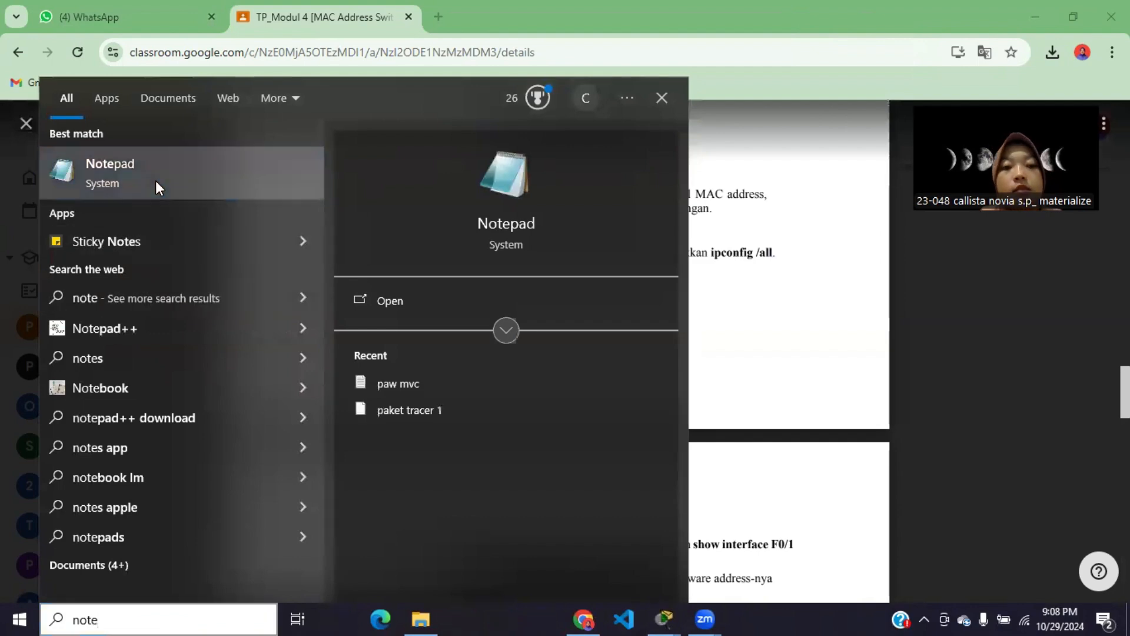
pyautogui.click(155, 181)
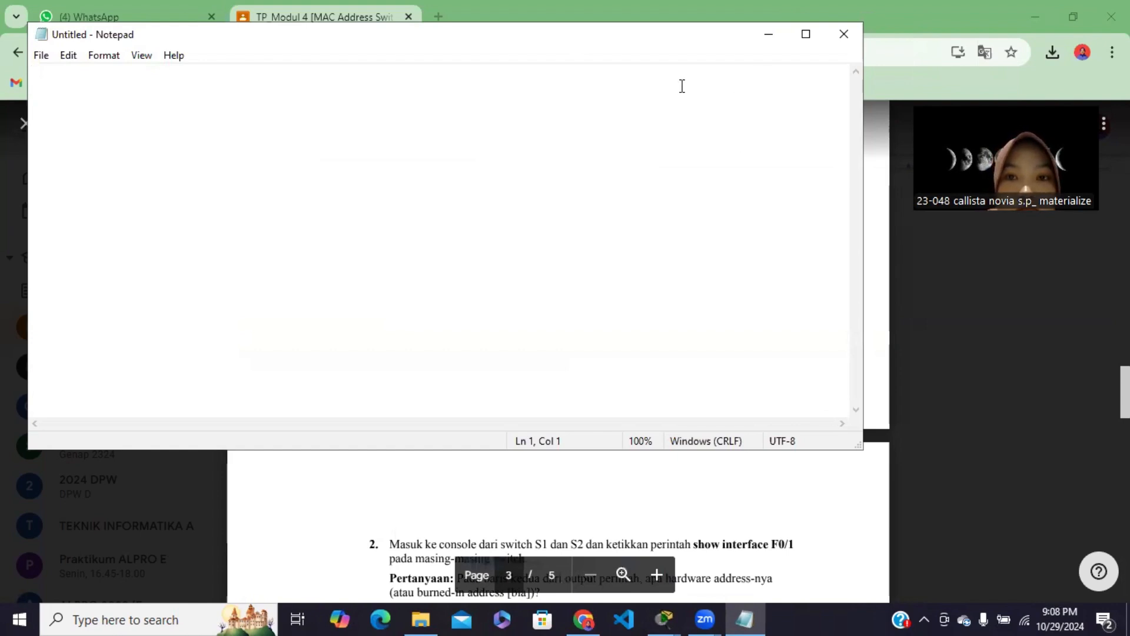
pyautogui.click(768, 34)
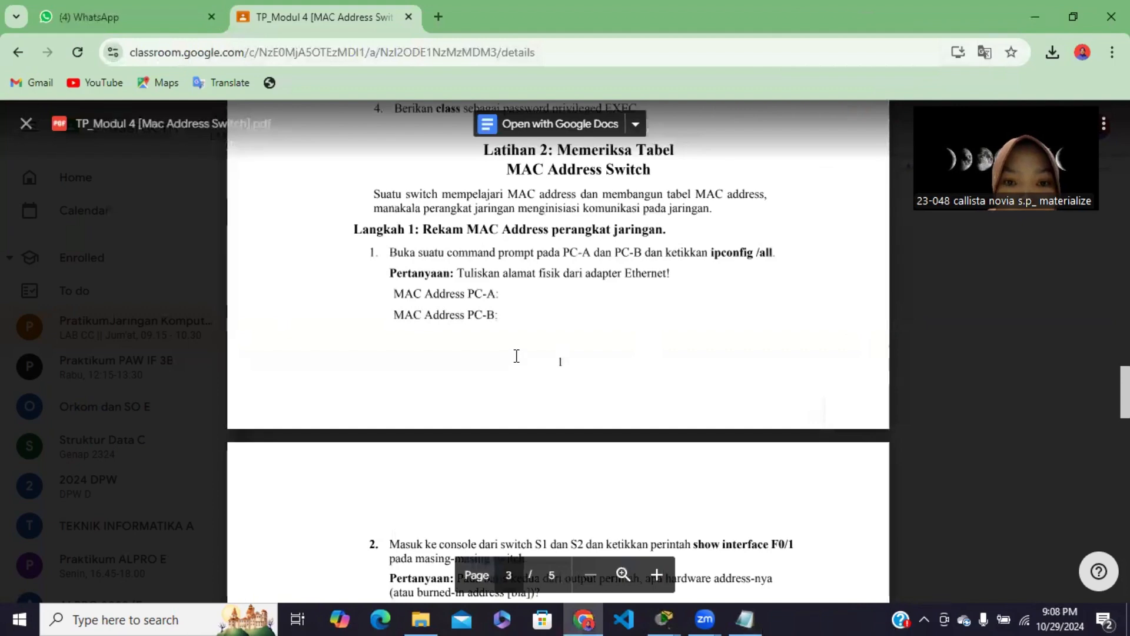
# Bring PC-A back up and reopen its Command Prompt to read the FastEthernet0 physical address
pyautogui.scroll(1, 560, 412)
pyautogui.moveTo(667, 618)
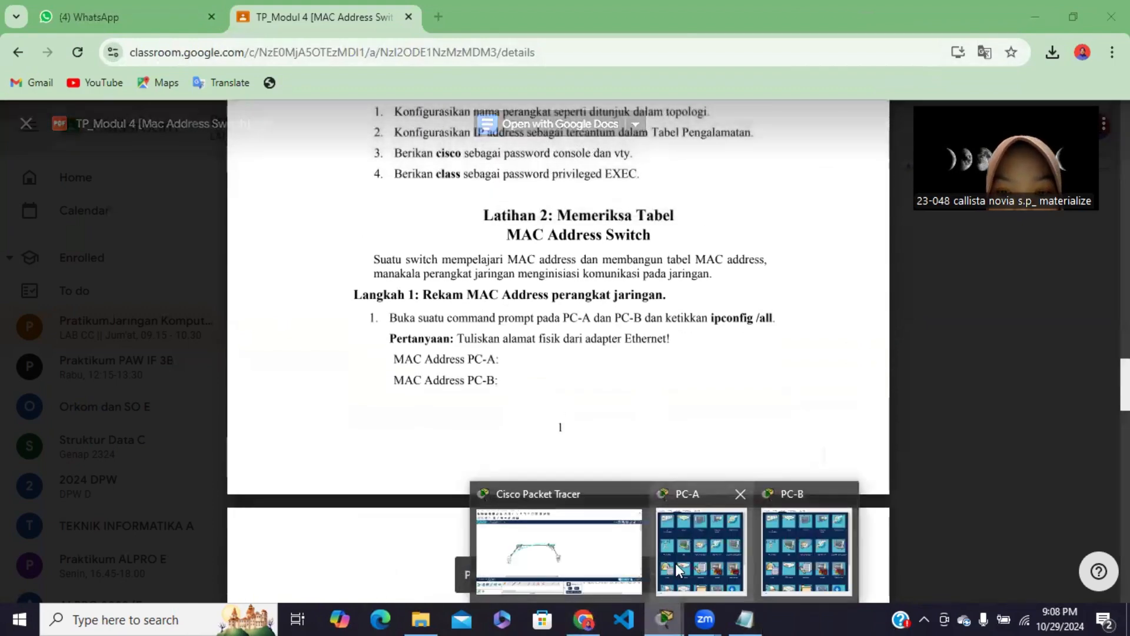
pyautogui.click(676, 563)
pyautogui.click(709, 103)
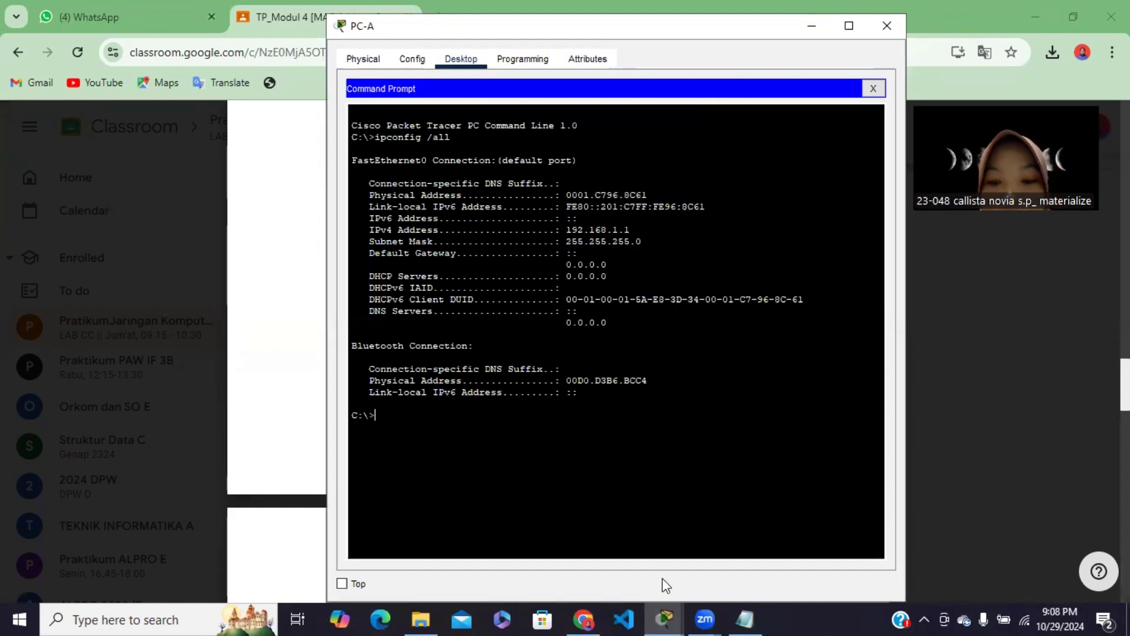
# Write PC-A's physical address in the Notepad document as 0001.c796.8C61, checking it against the ipconfig output
pyautogui.click(745, 619)
pyautogui.write('00')
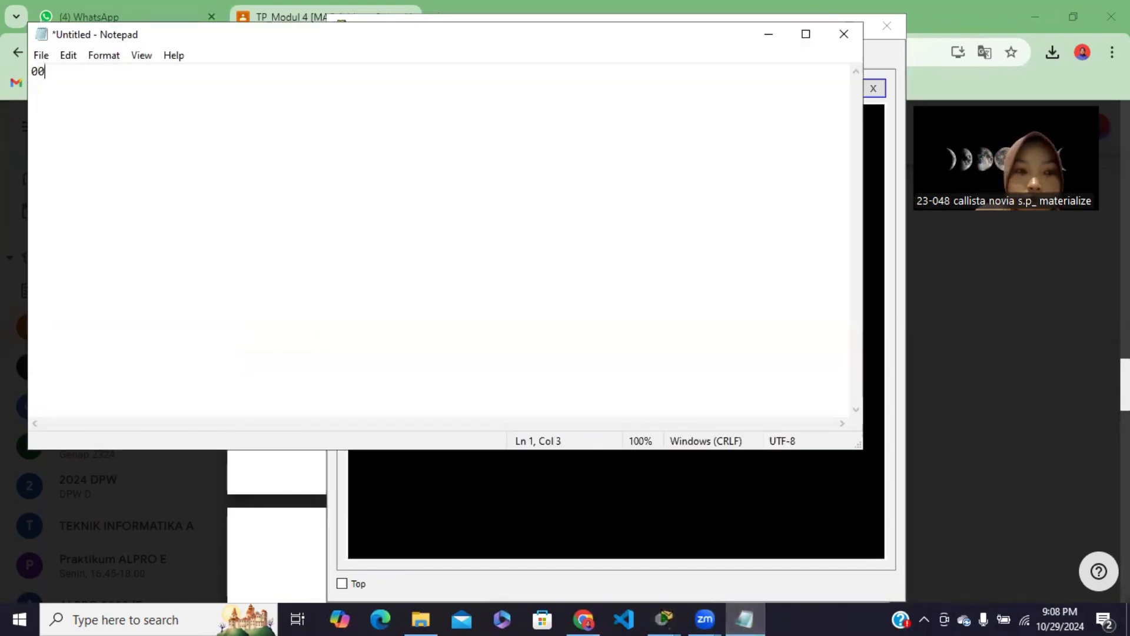
pyautogui.write('01.')
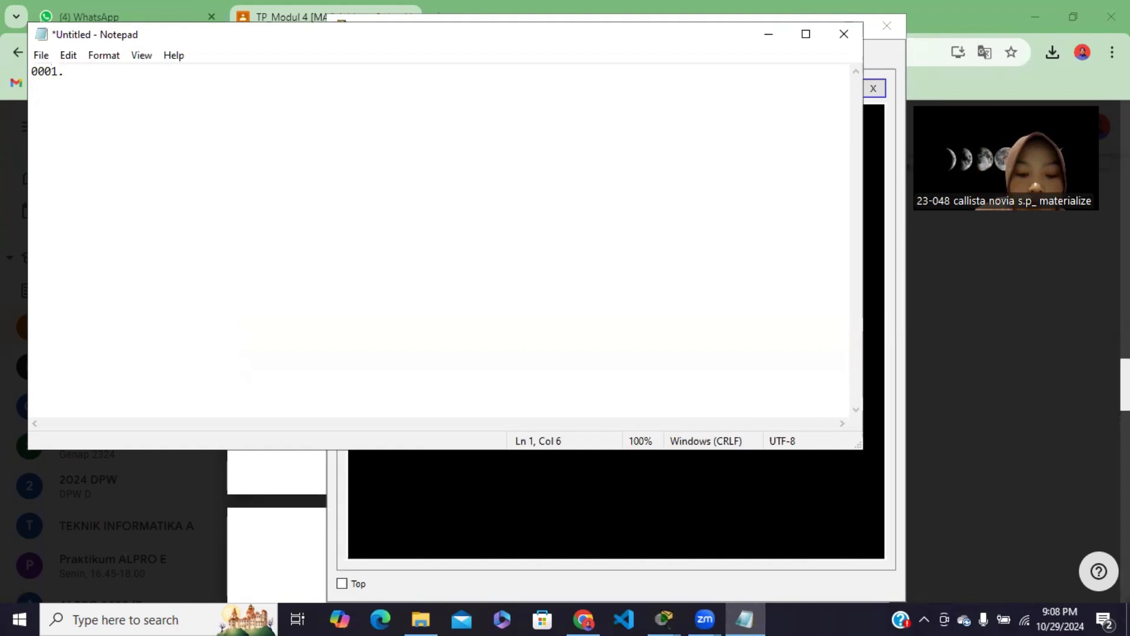
pyautogui.write('c7')
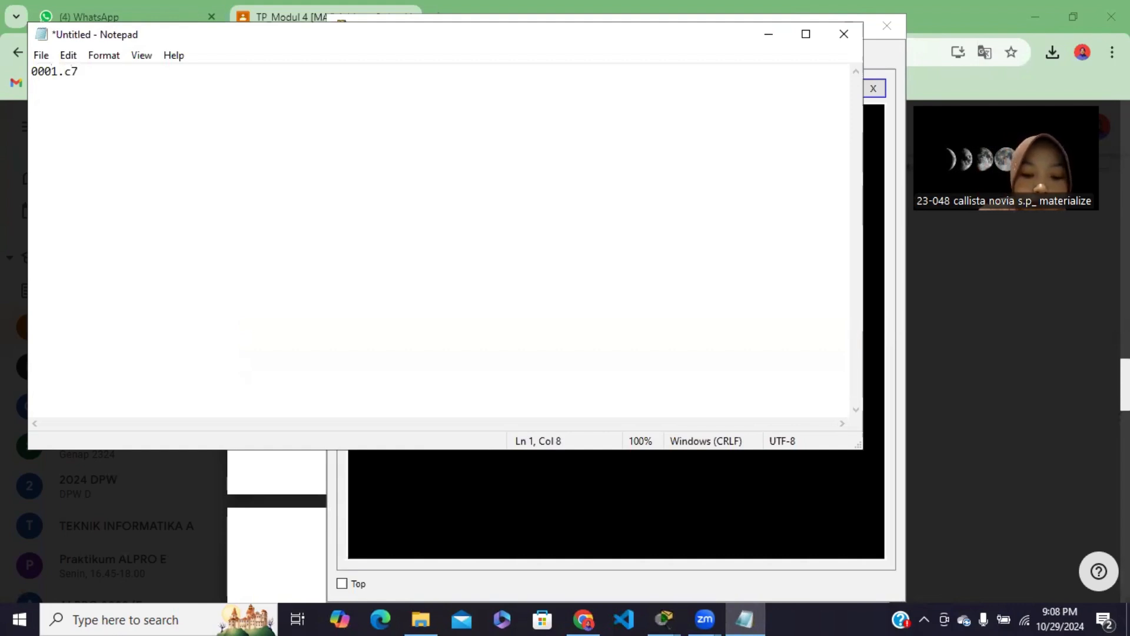
pyautogui.write('96.')
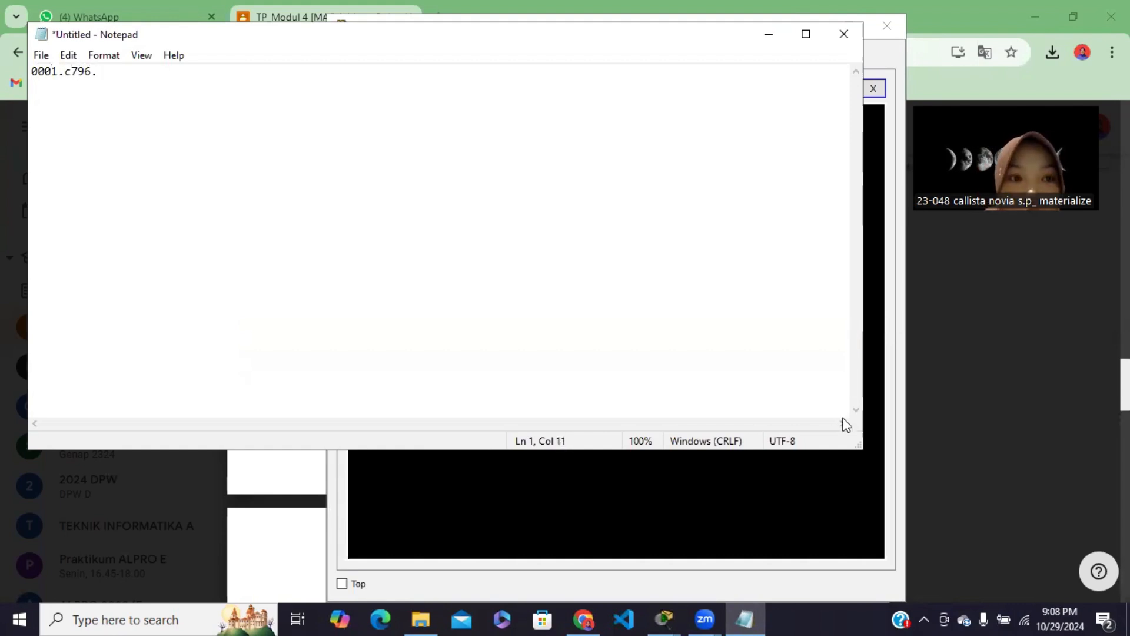
pyautogui.click(768, 38)
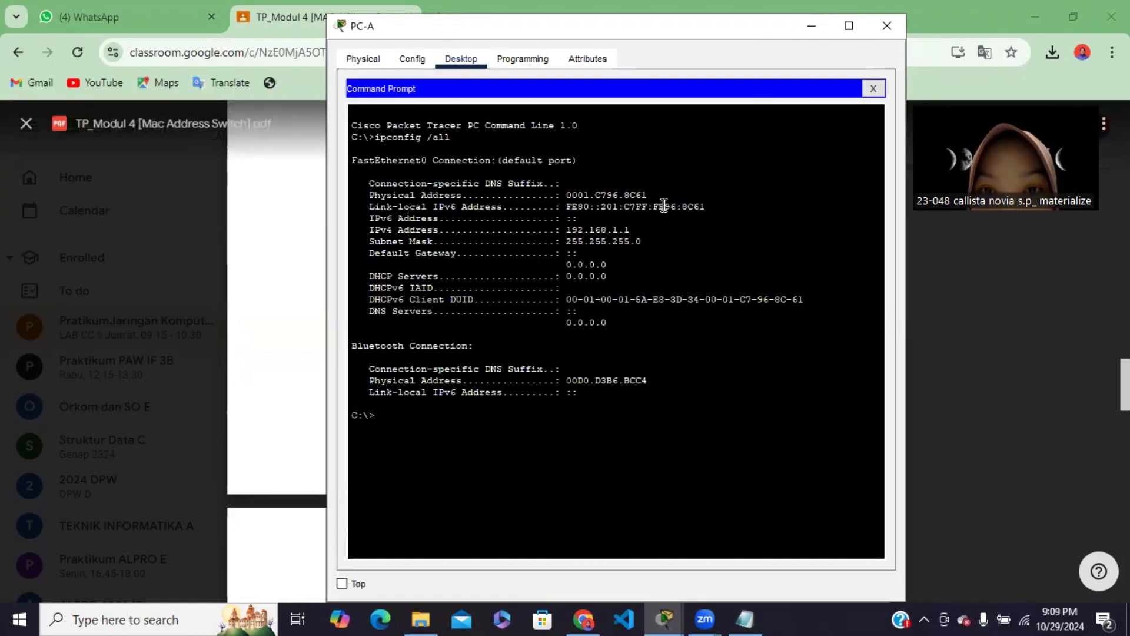
pyautogui.click(734, 609)
pyautogui.write('8')
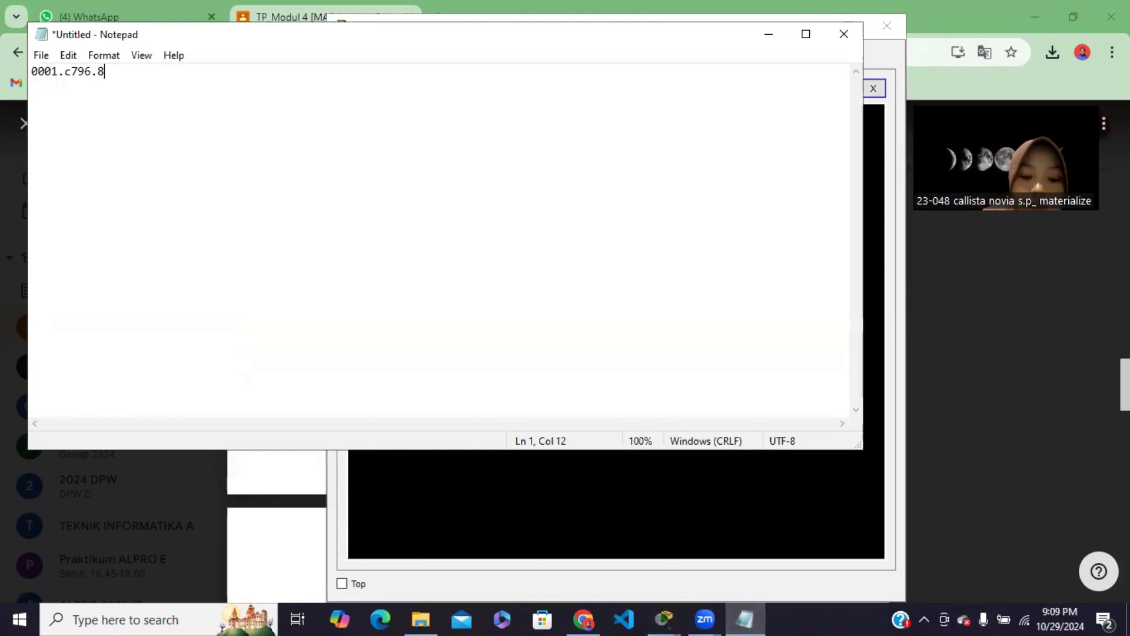
pyautogui.write('C61')
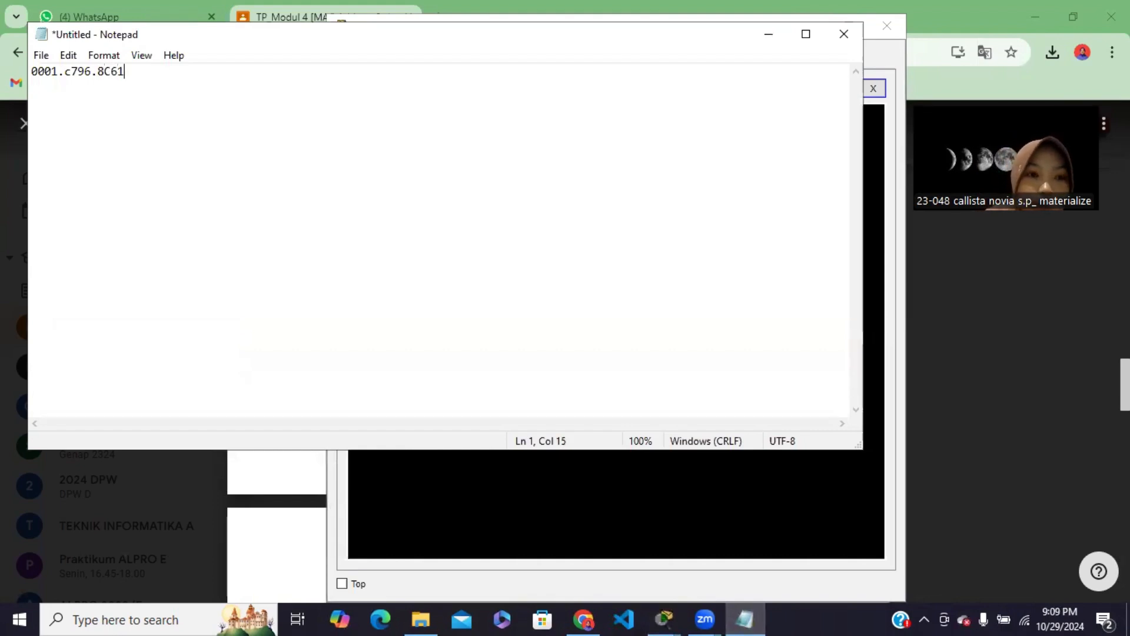
# Capitalize the C in the noted address, label it MAC PC A and start a new line
pyautogui.press('BackSpace')
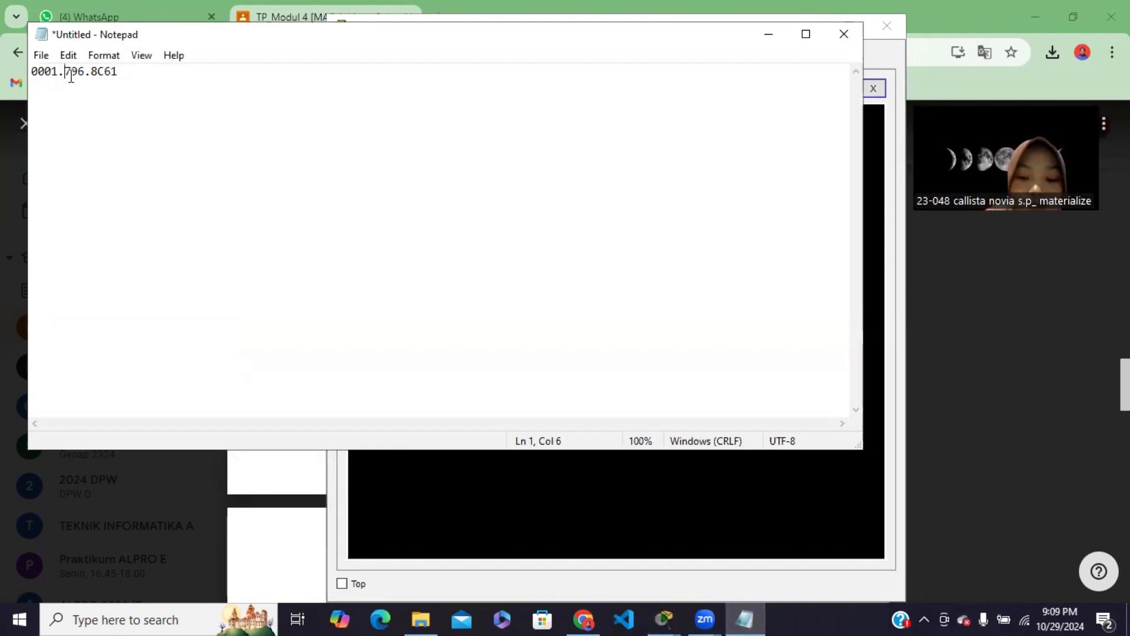
pyautogui.write('C')
pyautogui.click(131, 77)
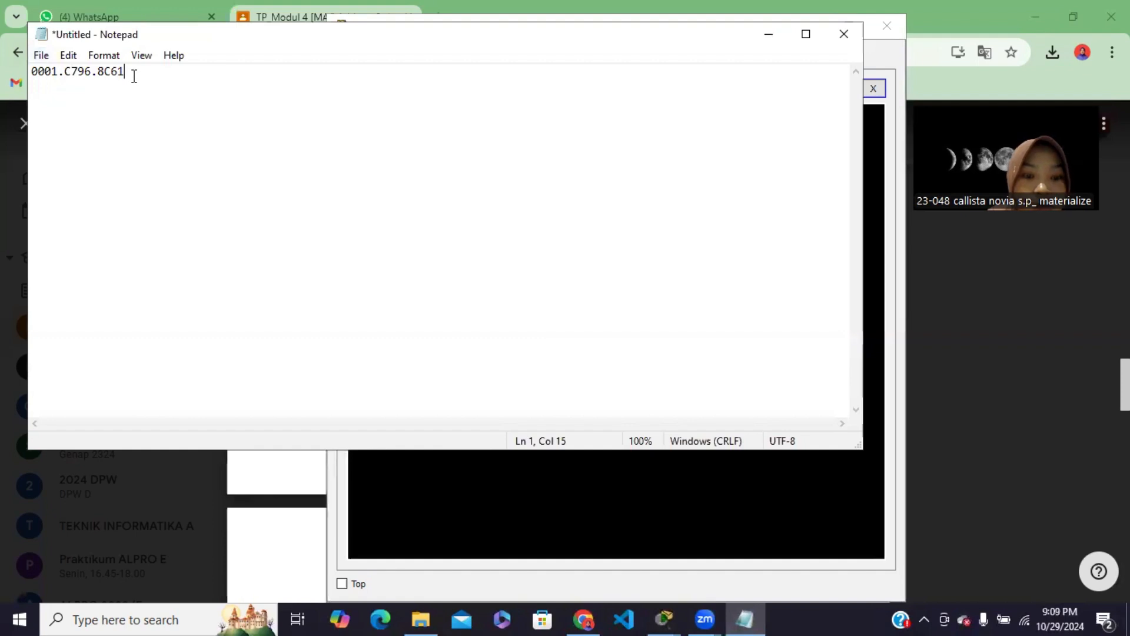
pyautogui.write('MAC ')
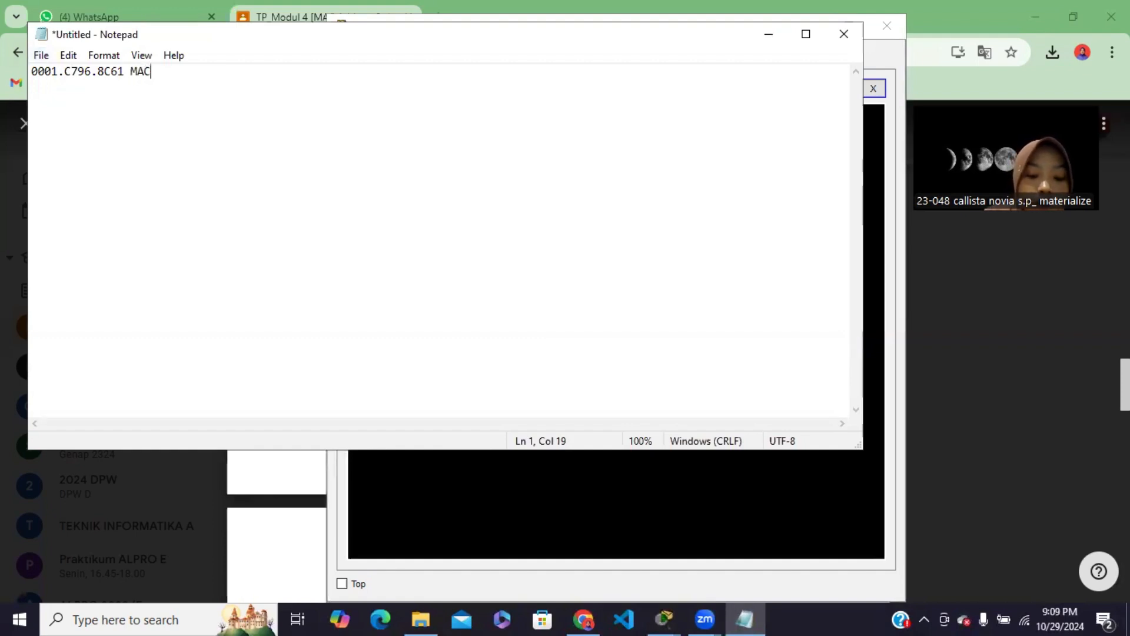
pyautogui.write('PC A')
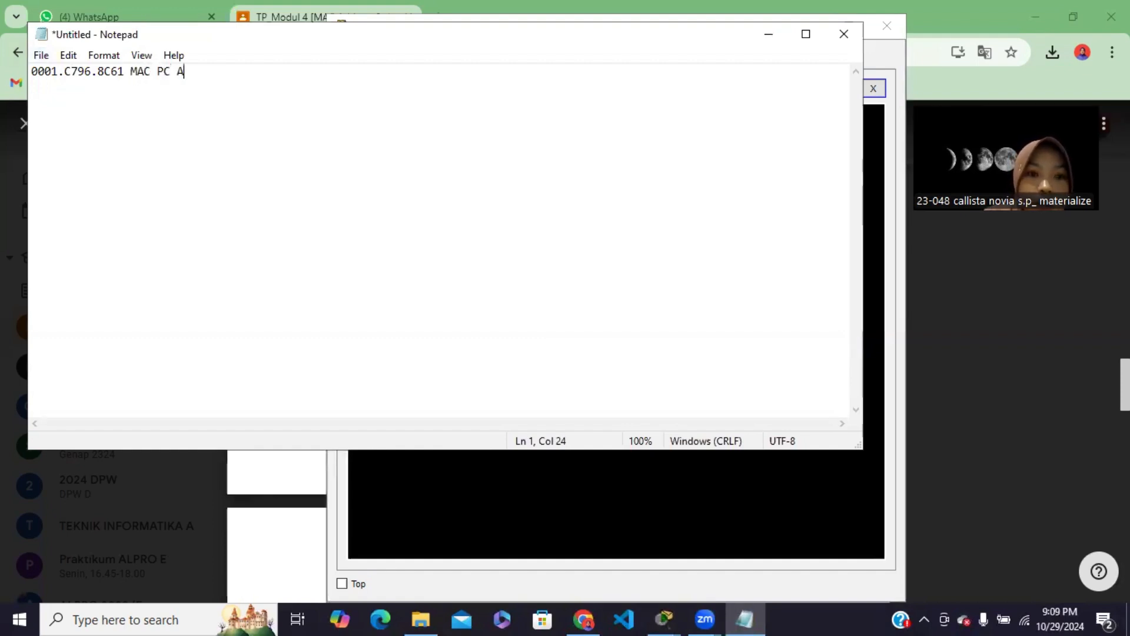
pyautogui.press('Return')
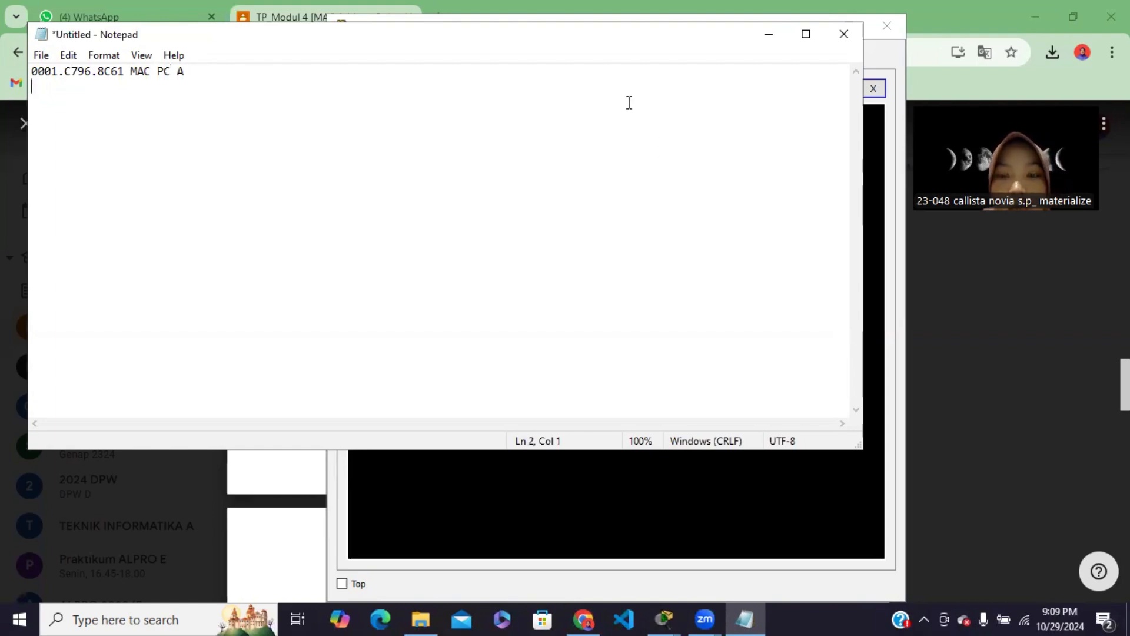
# Minimize Notepad, close PC-A's Command Prompt and minimize the PC-A window
pyautogui.click(775, 31)
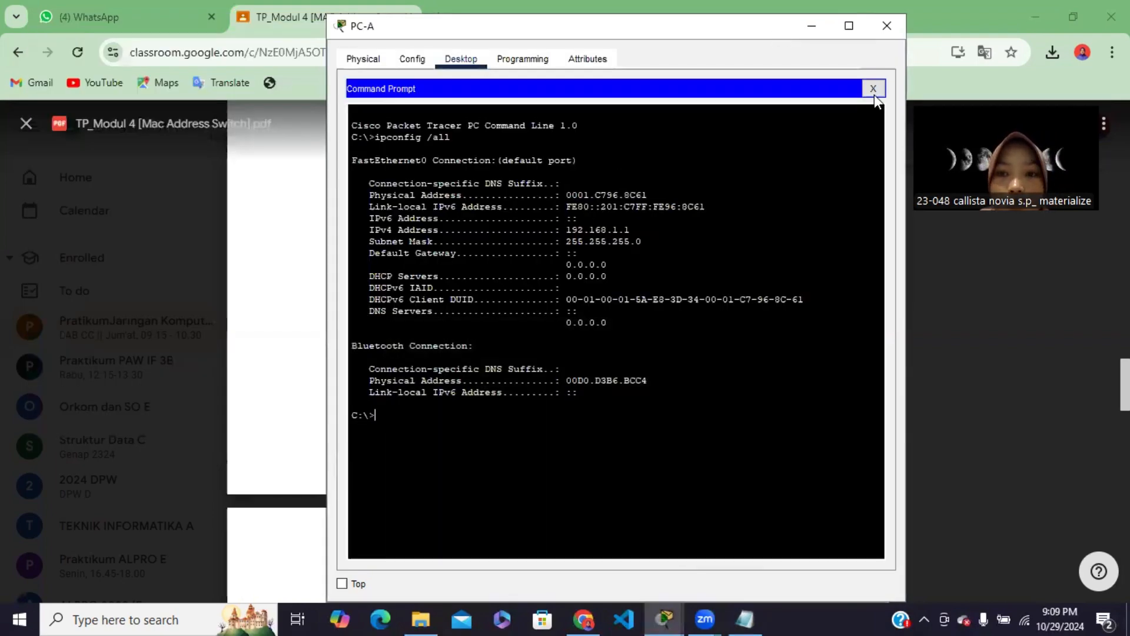
pyautogui.click(874, 90)
pyautogui.click(813, 29)
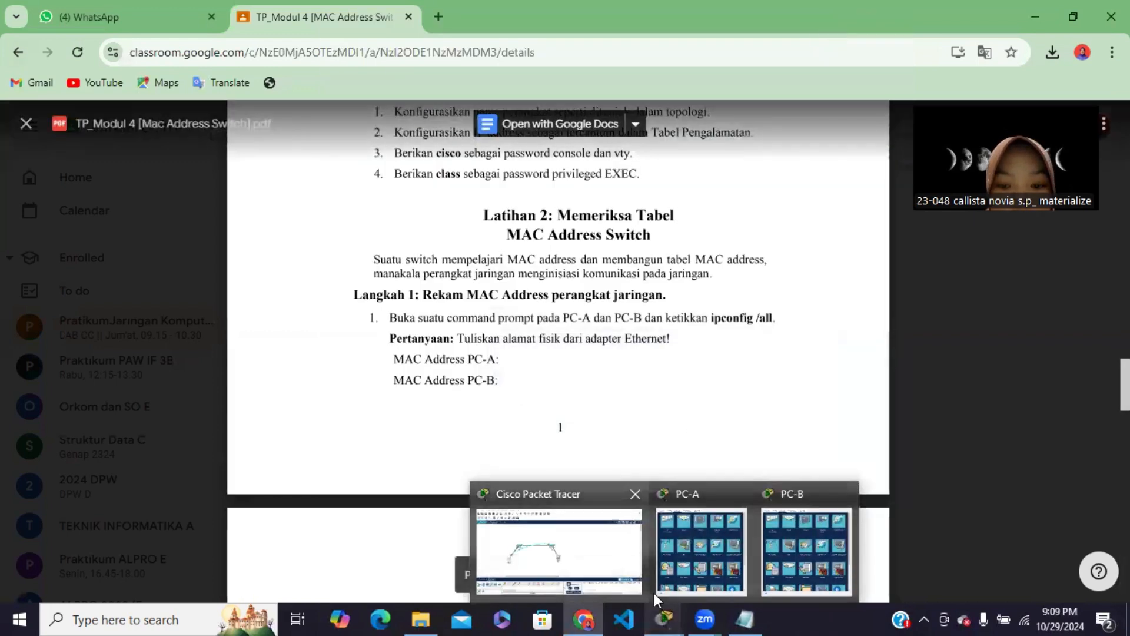
# Return to the Packet Tracer topology and move PC-A's console cable from S2 to the Console port of S1
pyautogui.click(669, 609)
pyautogui.click(610, 557)
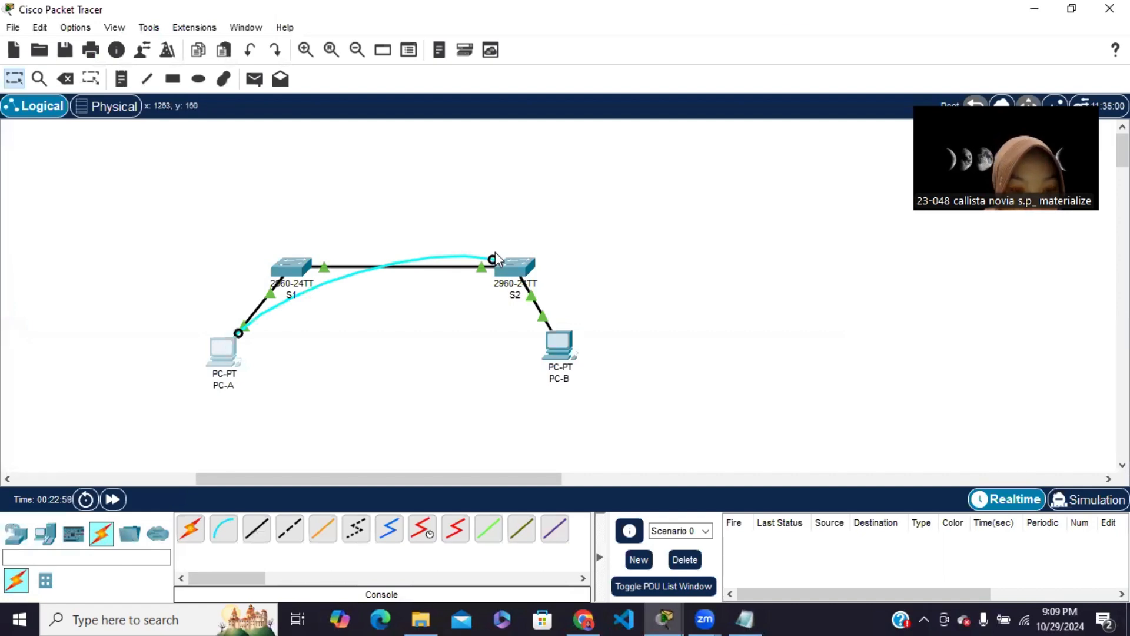
pyautogui.click(281, 265)
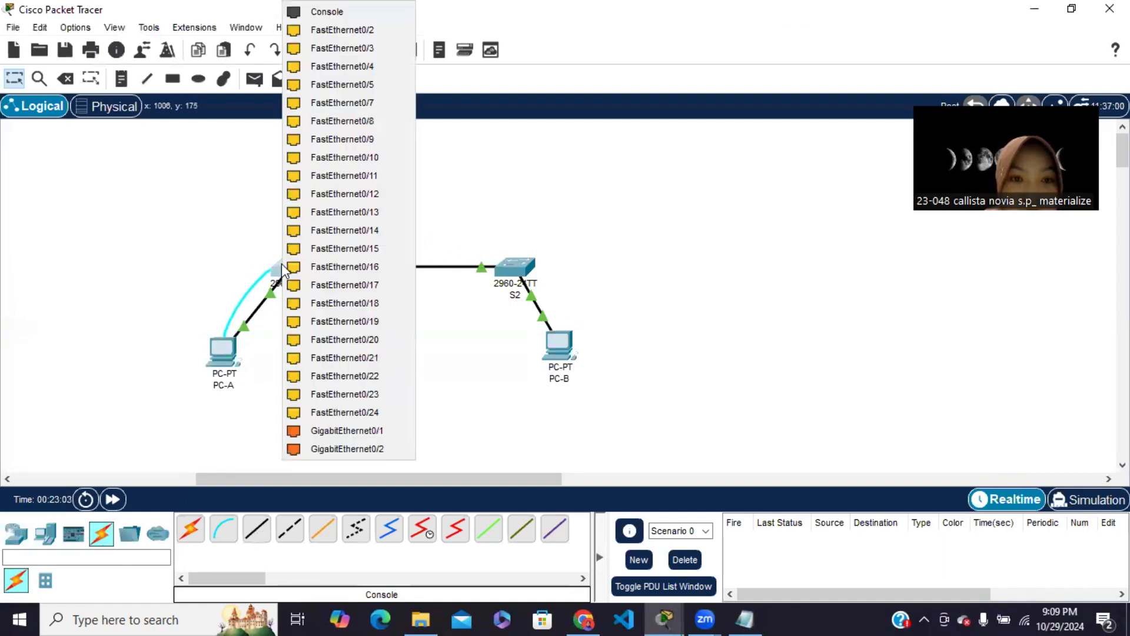
pyautogui.click(354, 12)
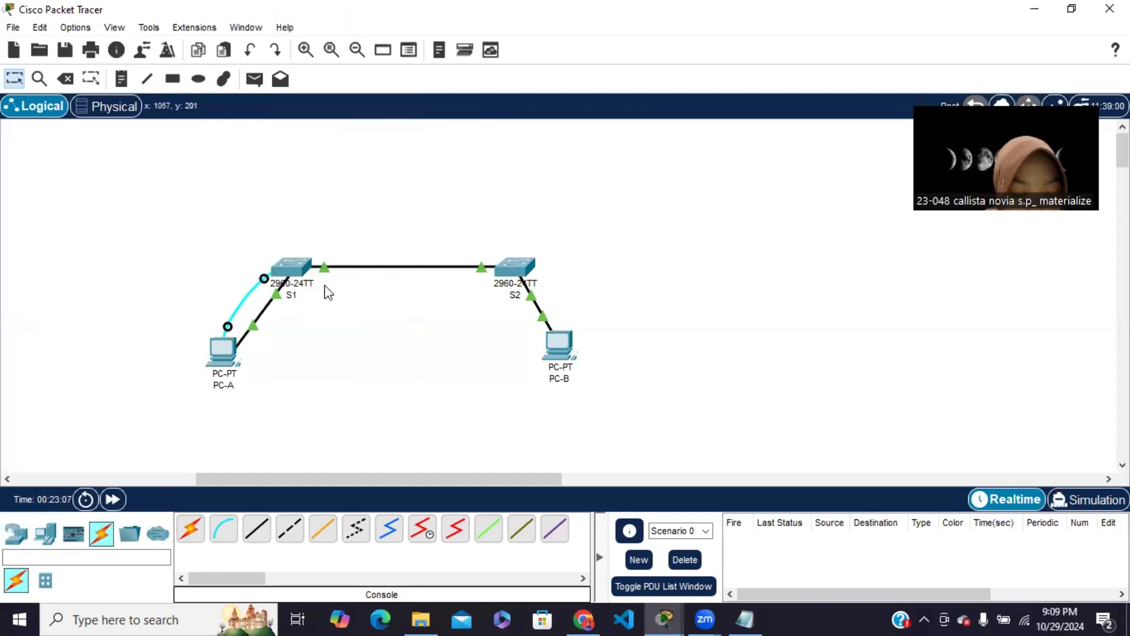
pyautogui.click(223, 352)
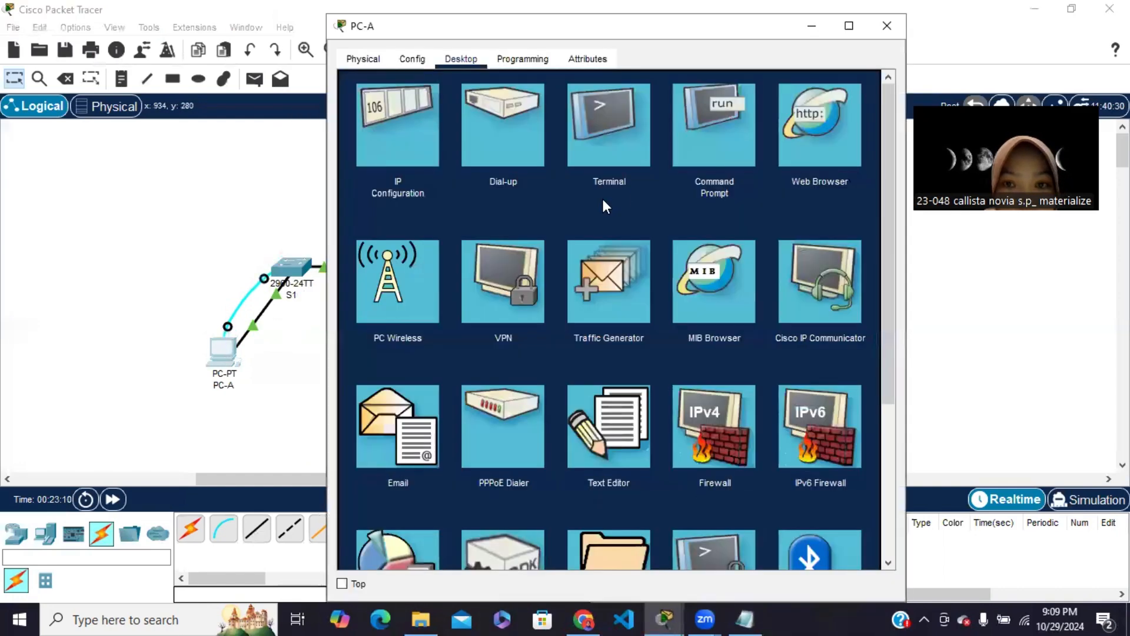
pyautogui.click(609, 151)
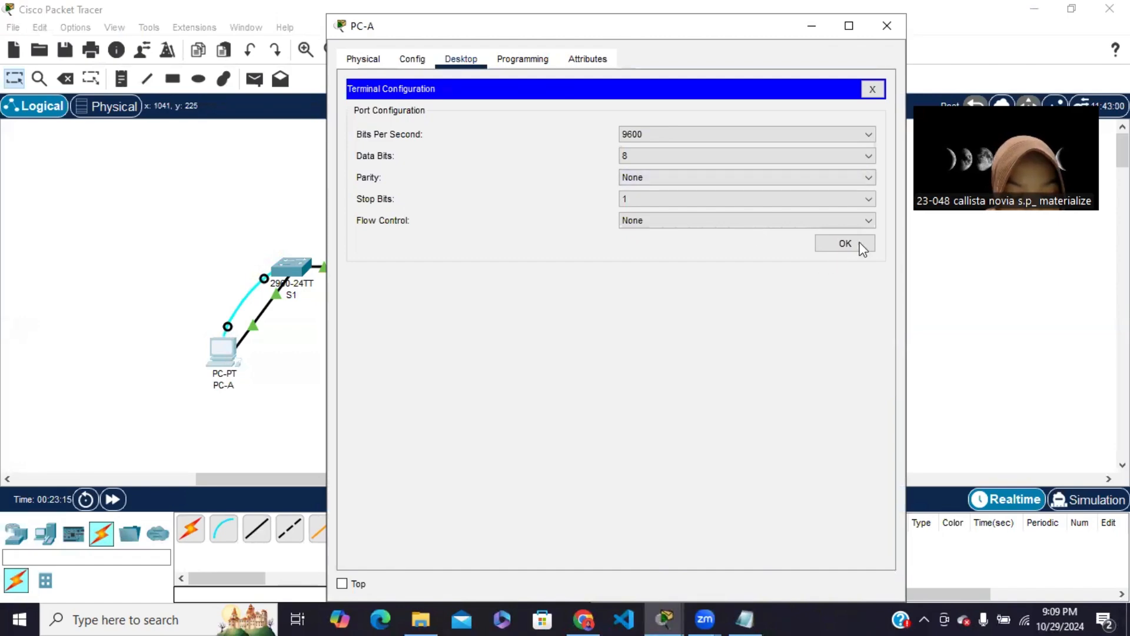
pyautogui.click(831, 241)
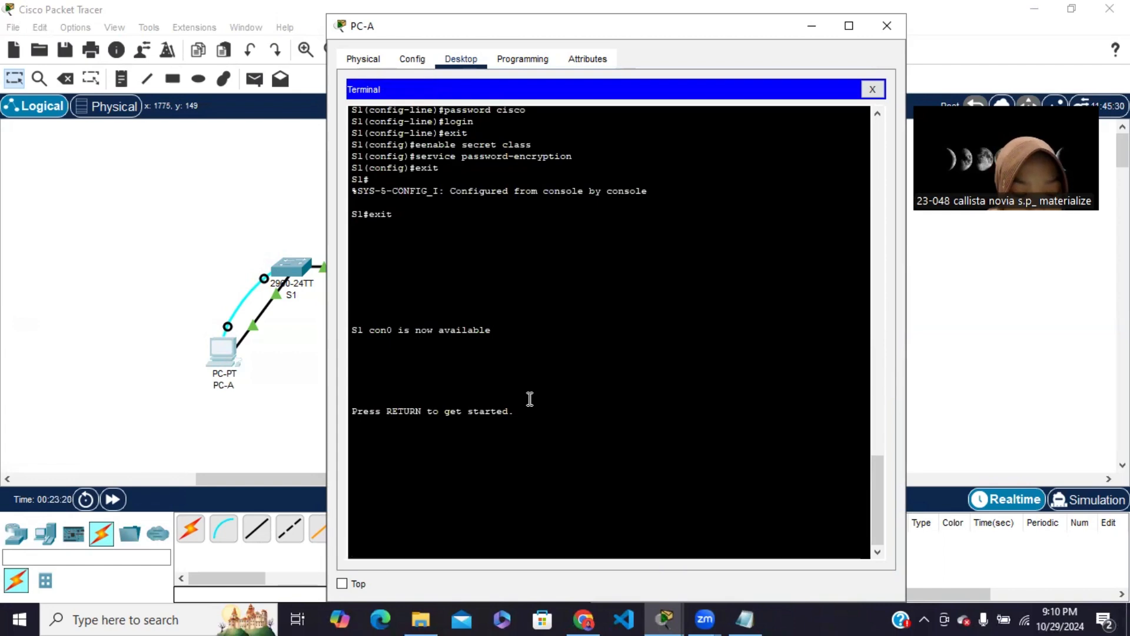
pyautogui.press('Return')
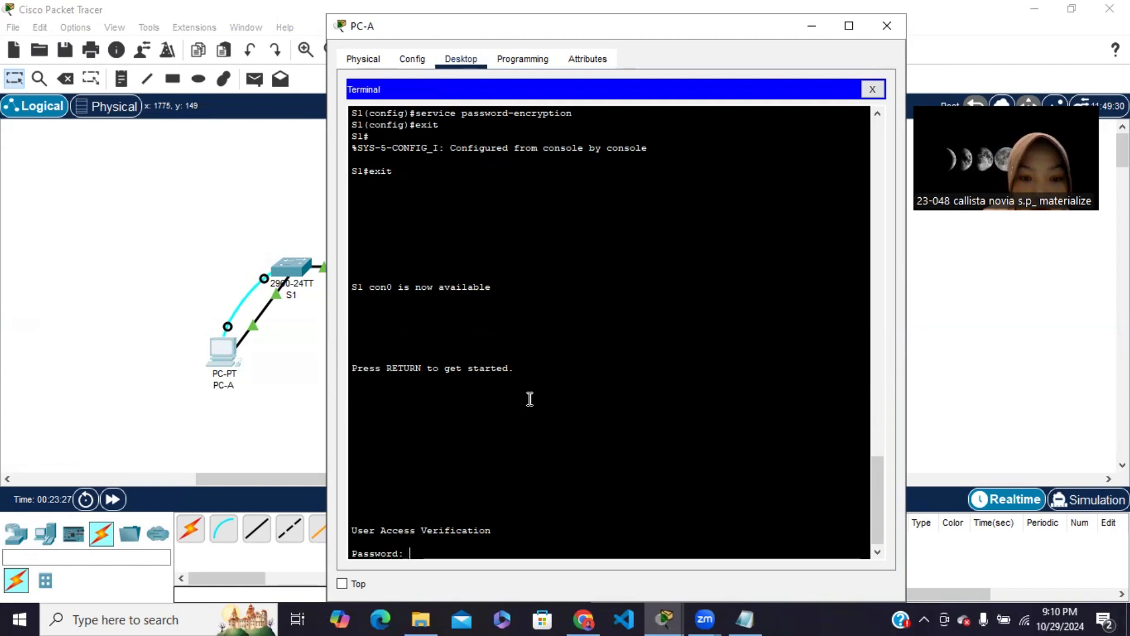
pyautogui.click(872, 89)
pyautogui.click(812, 27)
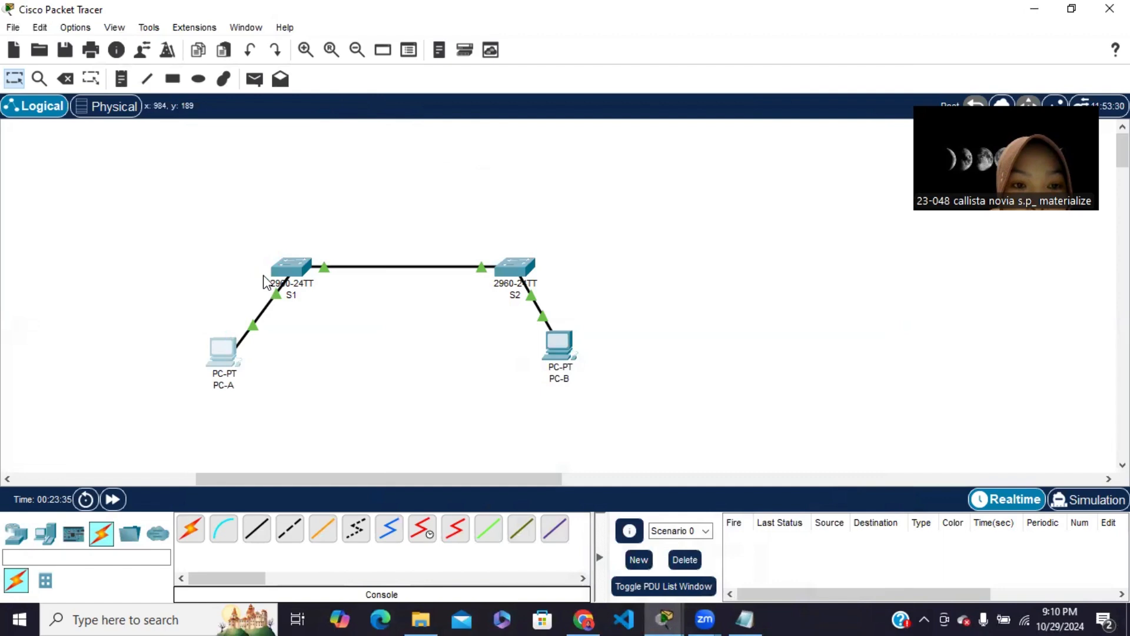
# Move the console cable to run from PC-B's RS 232 port to the Console port of S2
pyautogui.click(562, 345)
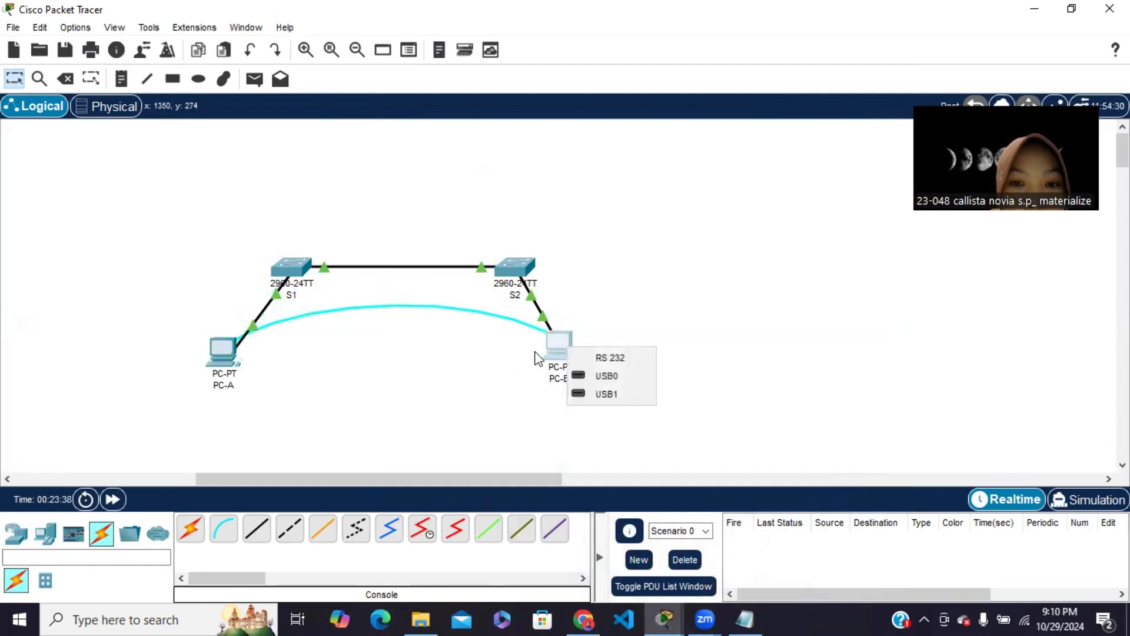
pyautogui.click(582, 355)
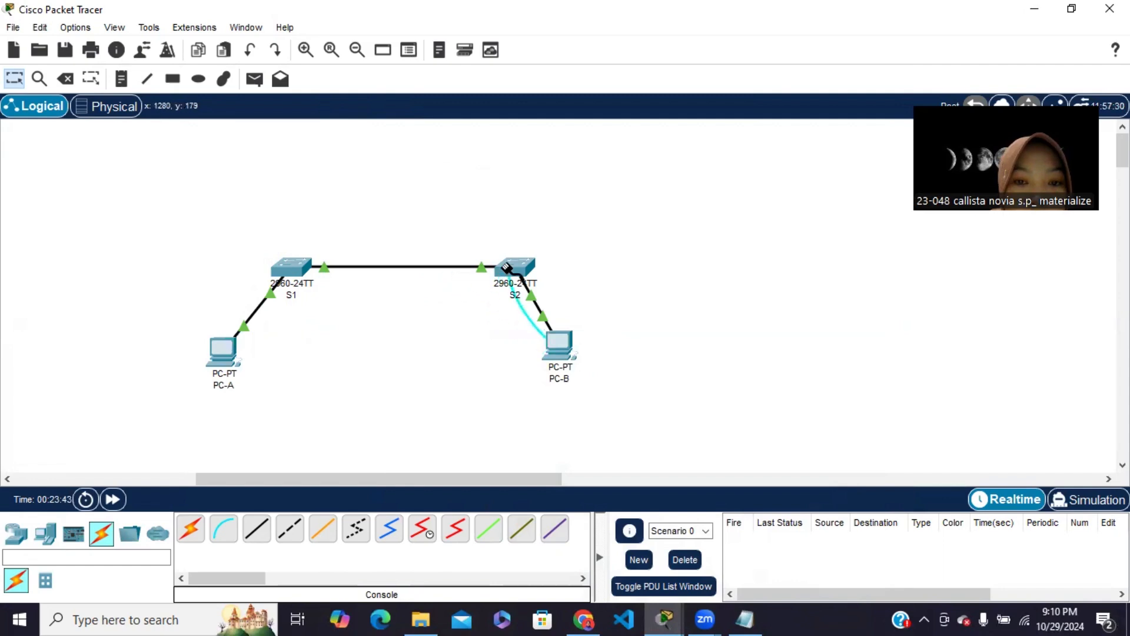
pyautogui.click(516, 267)
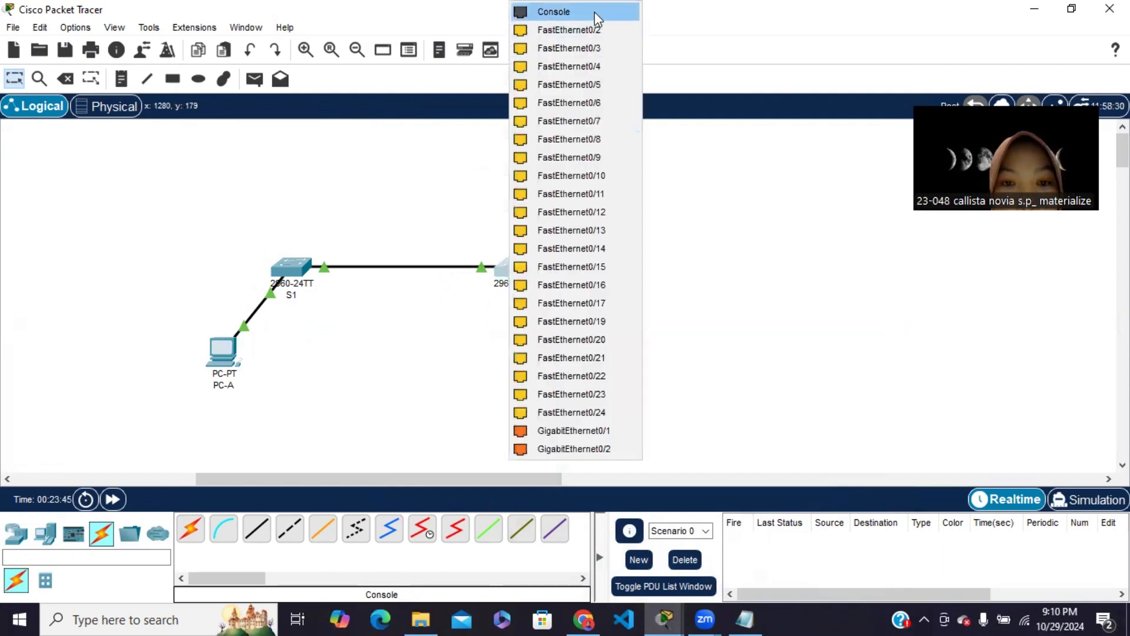
pyautogui.click(595, 13)
# Open PC-B's Command Prompt and run ipconfig /all to list its physical address
pyautogui.click(555, 340)
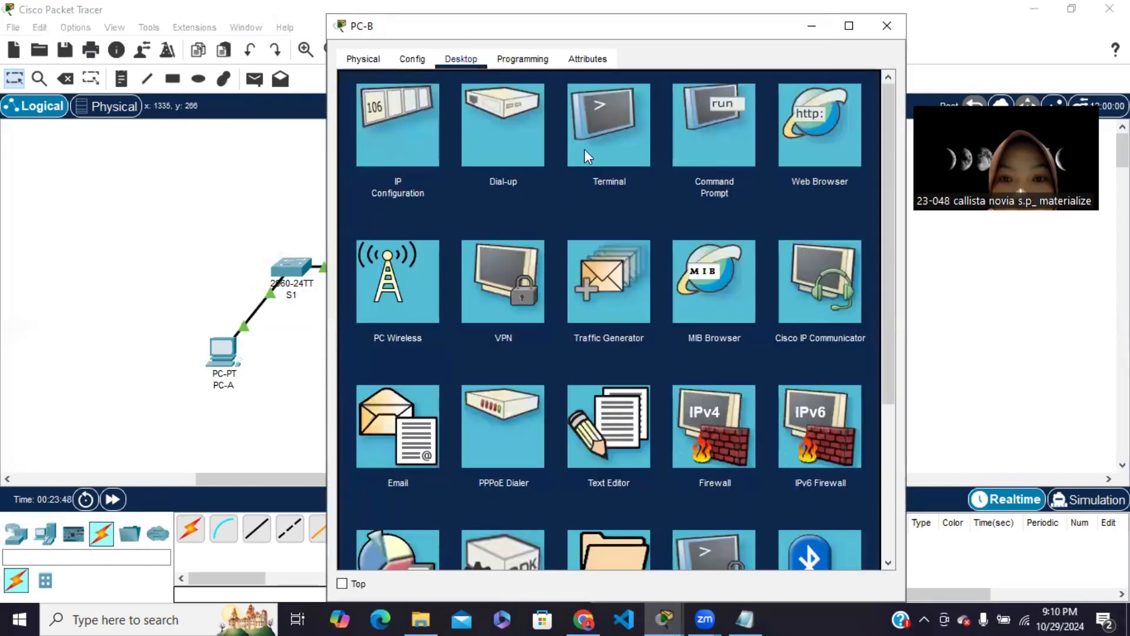
pyautogui.click(697, 159)
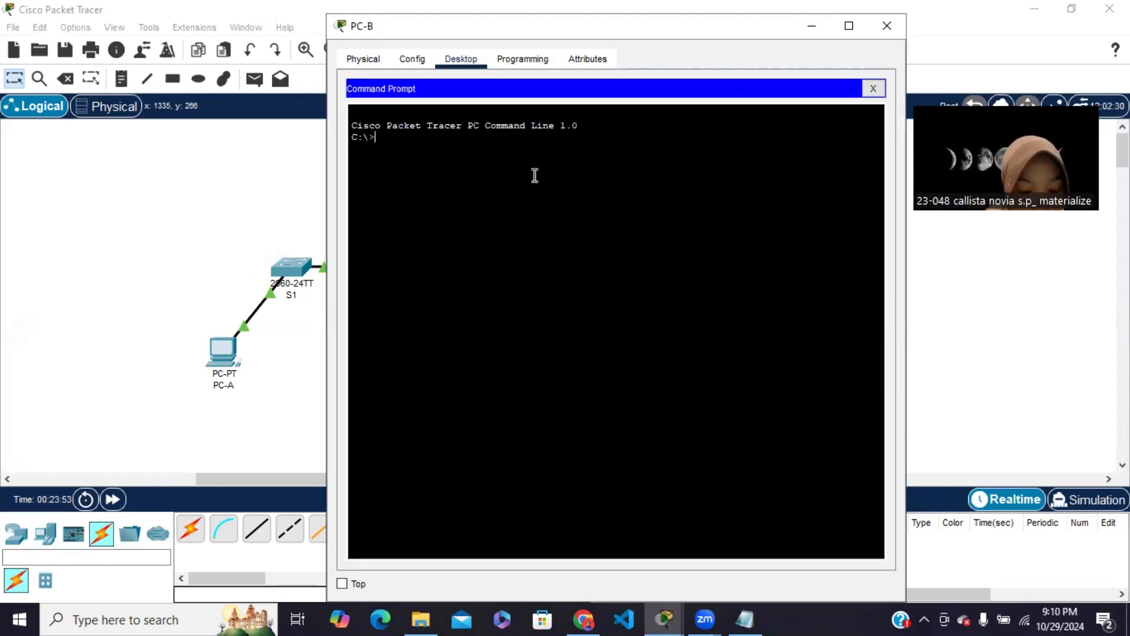
pyautogui.write('ipcon')
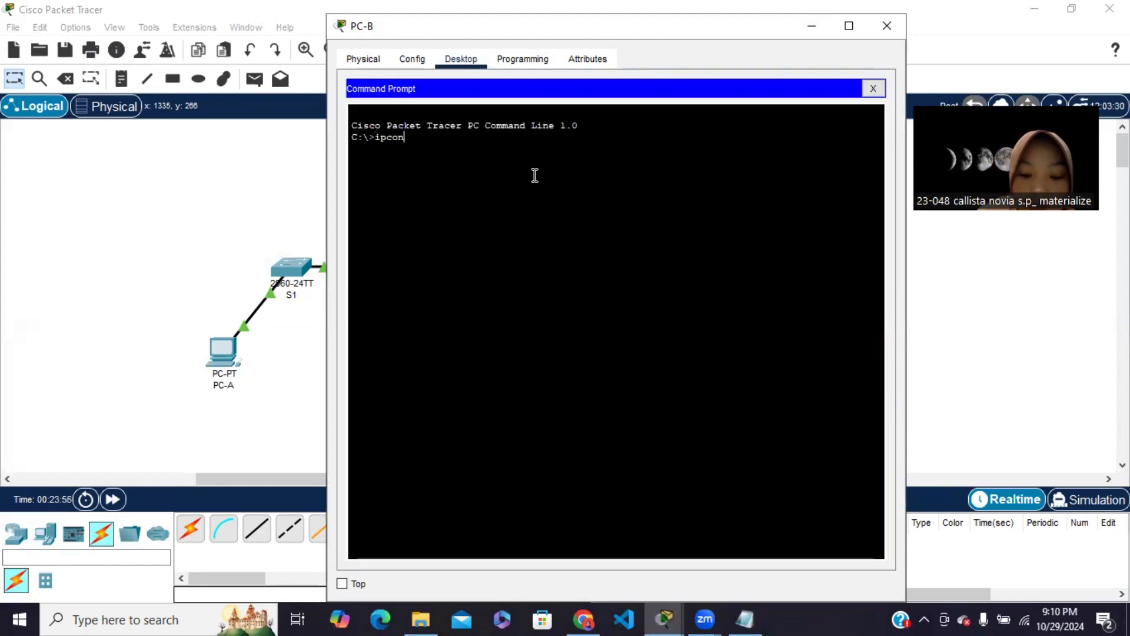
pyautogui.write('fig')
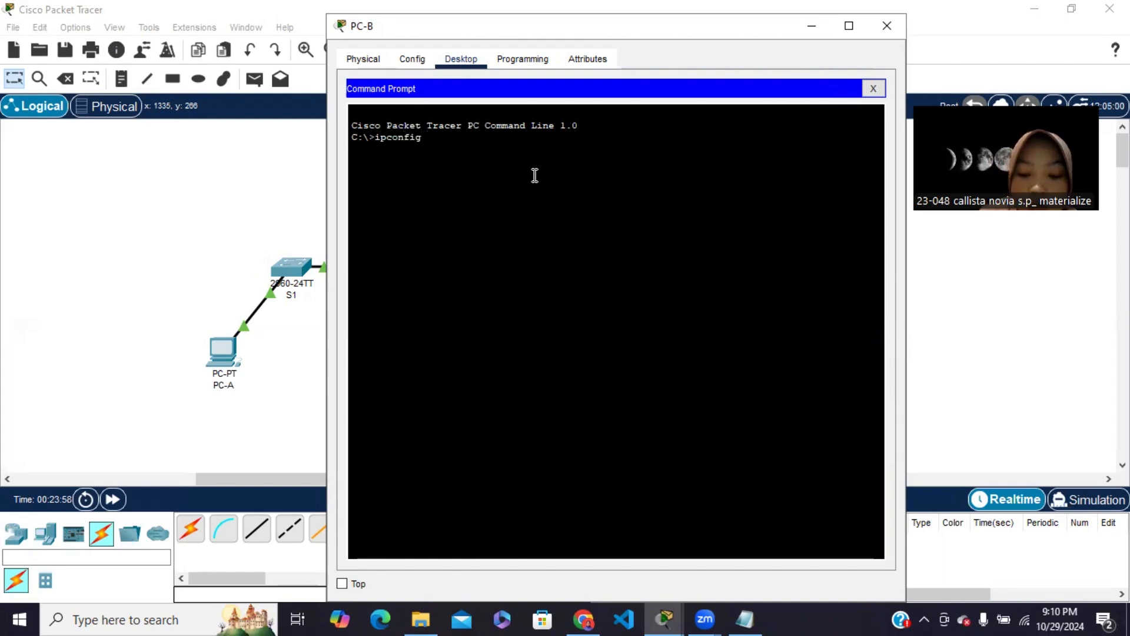
pyautogui.write(' /al')
pyautogui.press('BackSpace')
pyautogui.press('BackSpace')
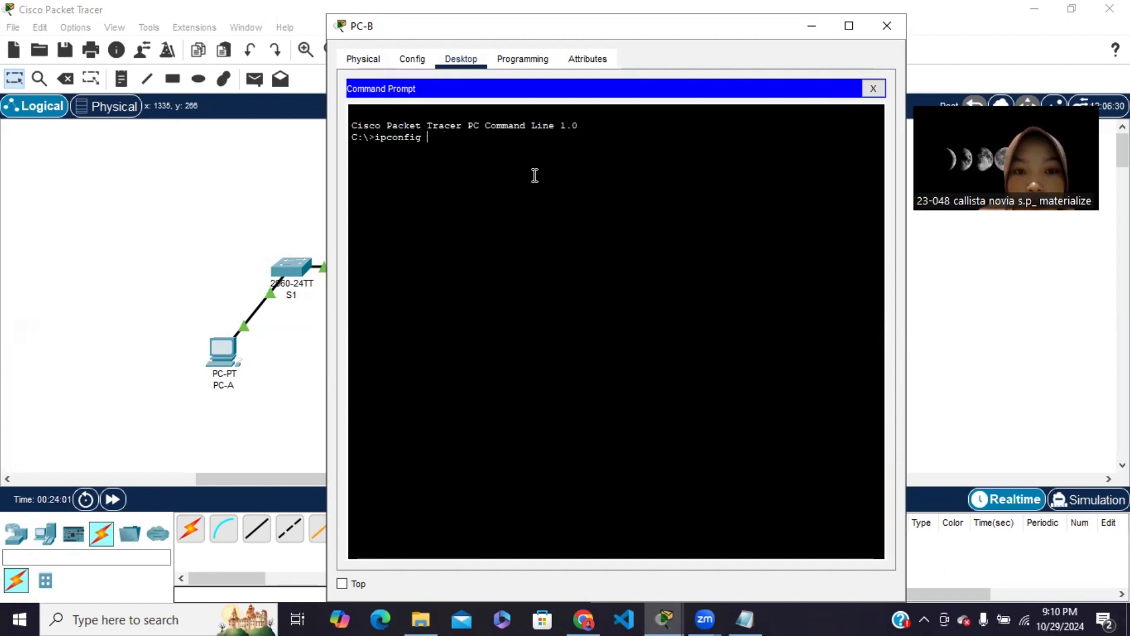
pyautogui.write('all')
pyautogui.press('Return')
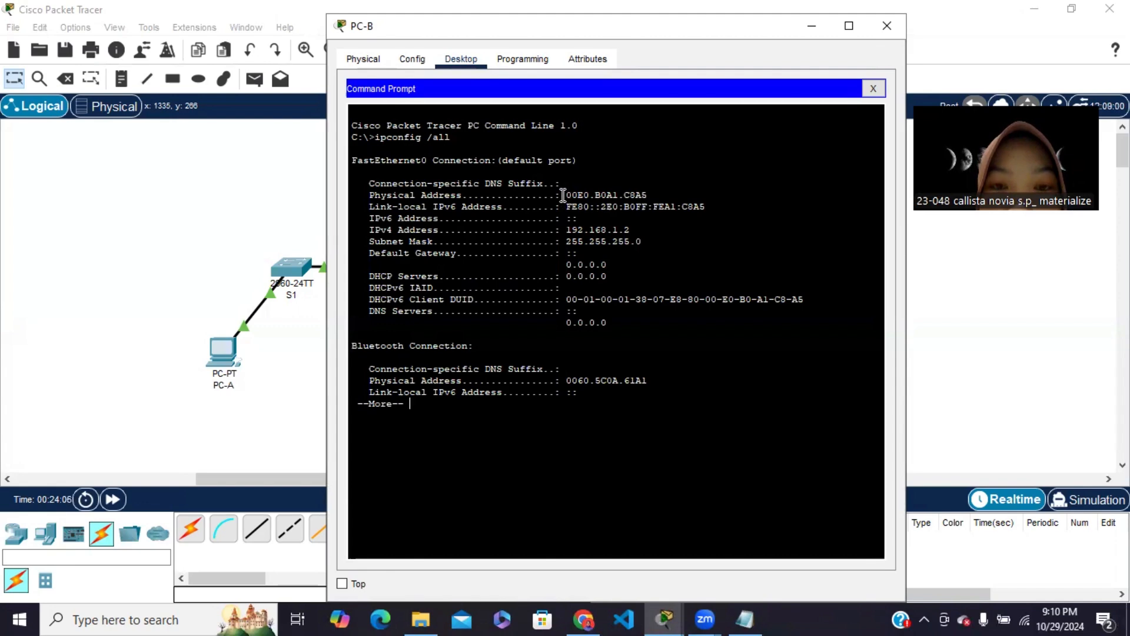
# Add PC-B's physical address to the Notepad document as 00E0.B0A1.C8A5 on the second line, labelled MAC PC B
pyautogui.click(746, 619)
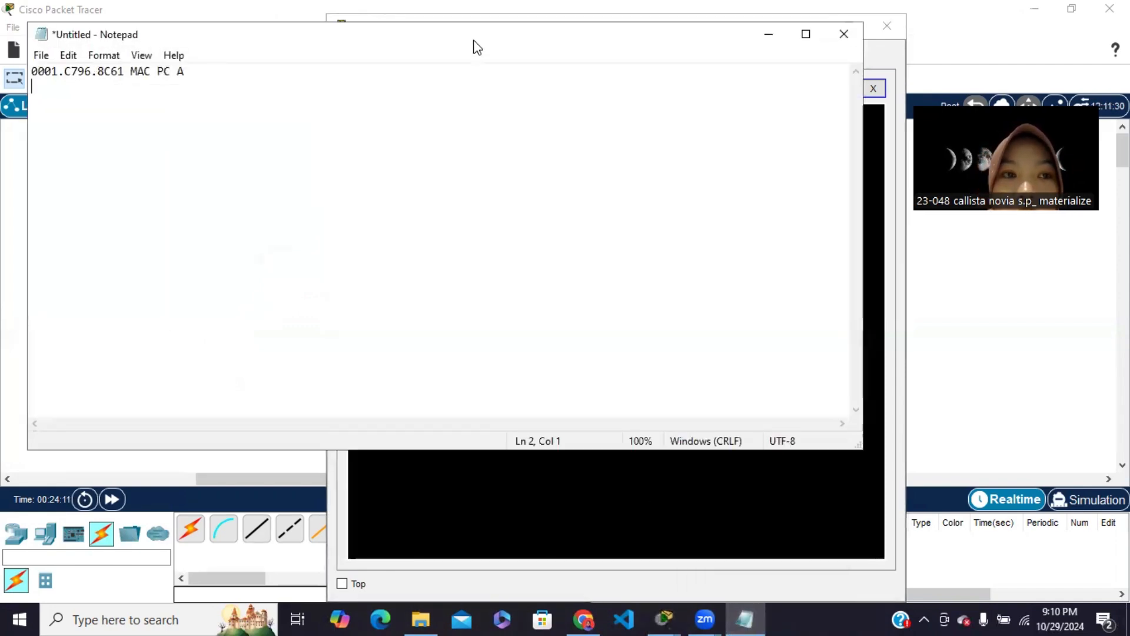
pyautogui.moveTo(477, 47); pyautogui.dragTo(681, 336)
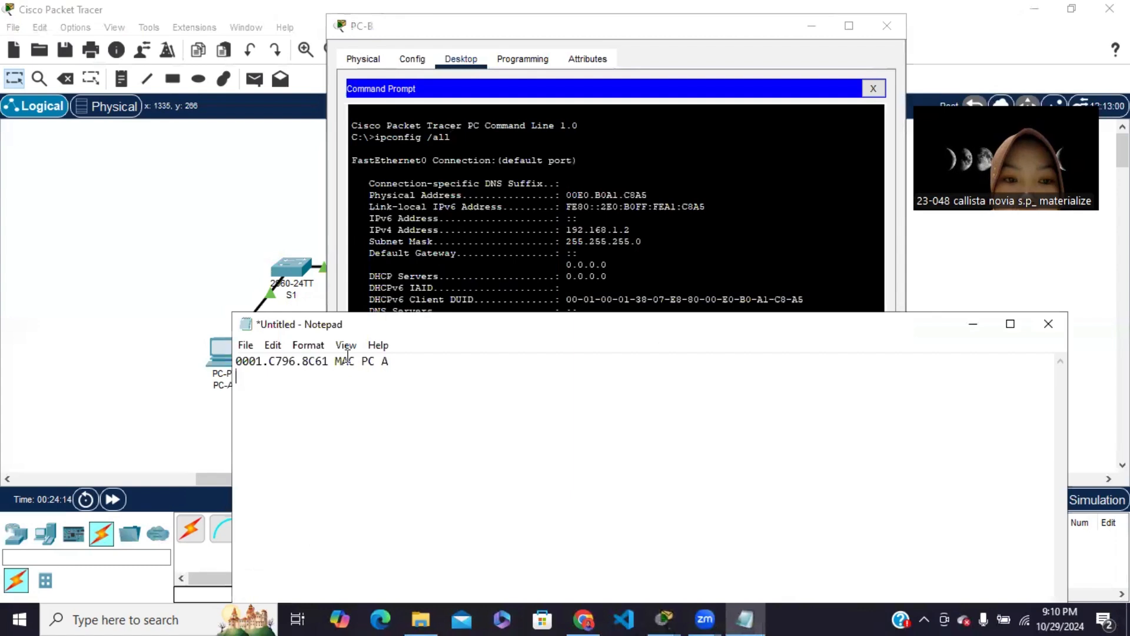
pyautogui.write('00')
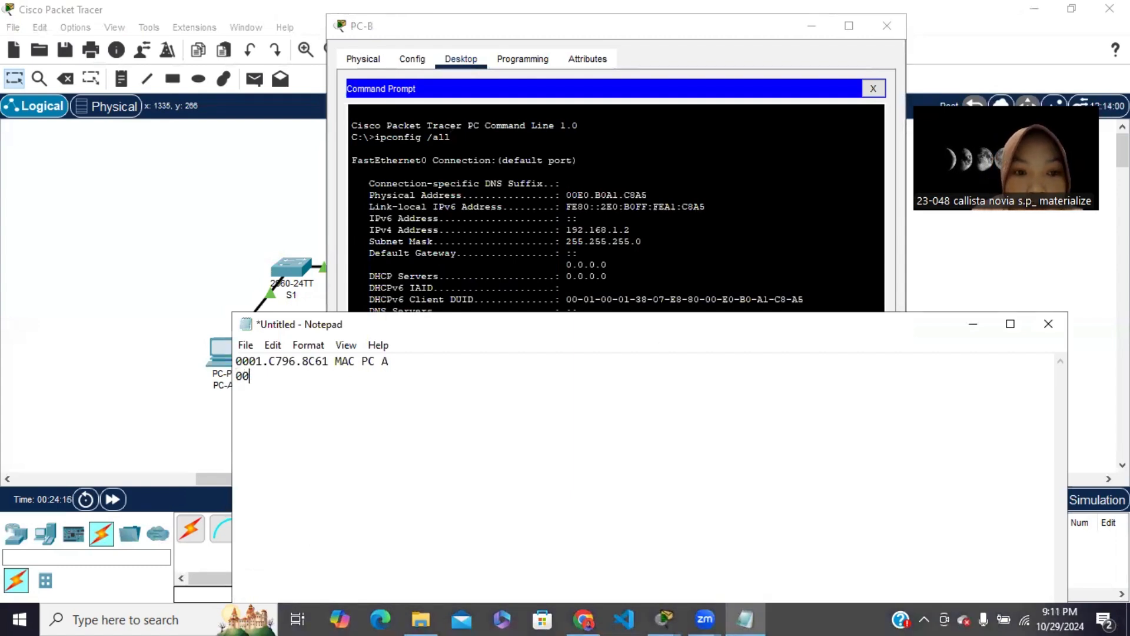
pyautogui.write('E')
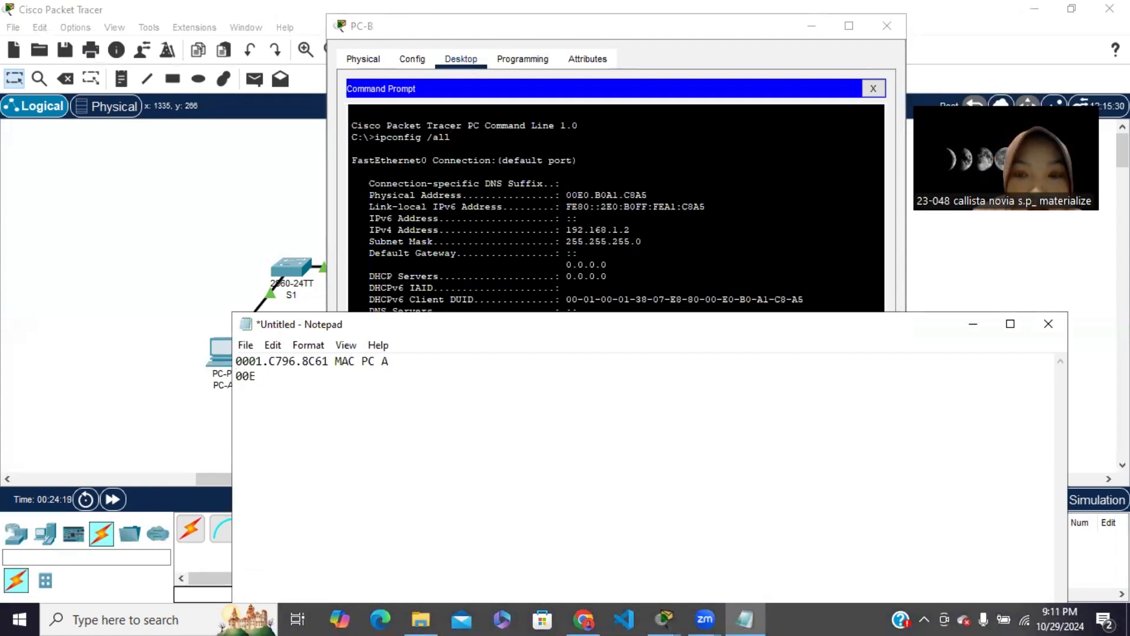
pyautogui.write('0.')
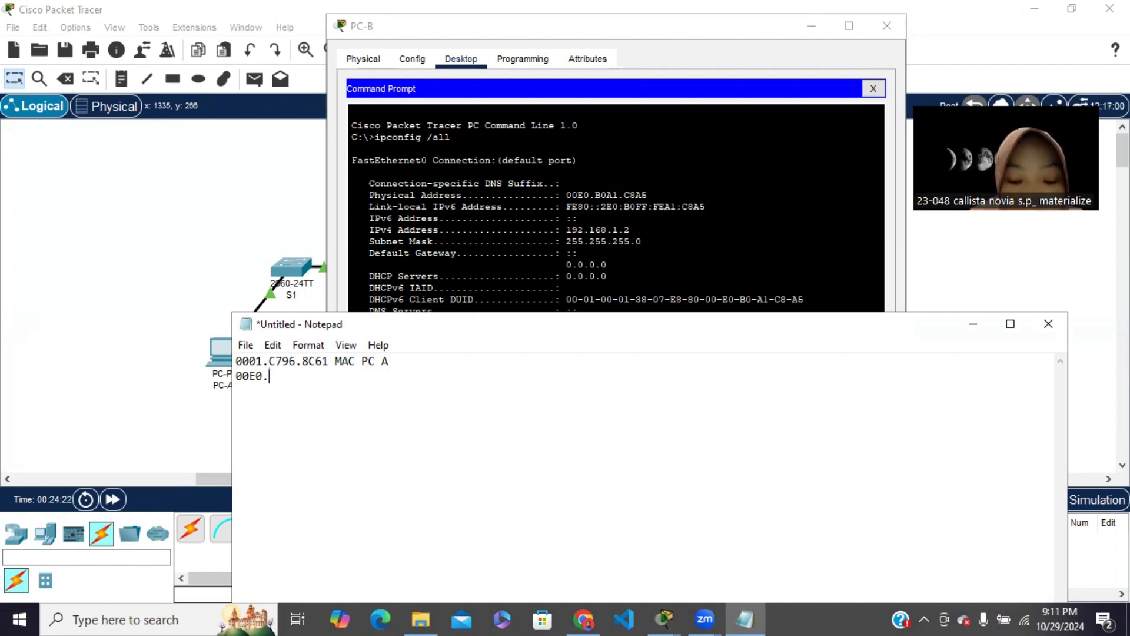
pyautogui.write('B0A')
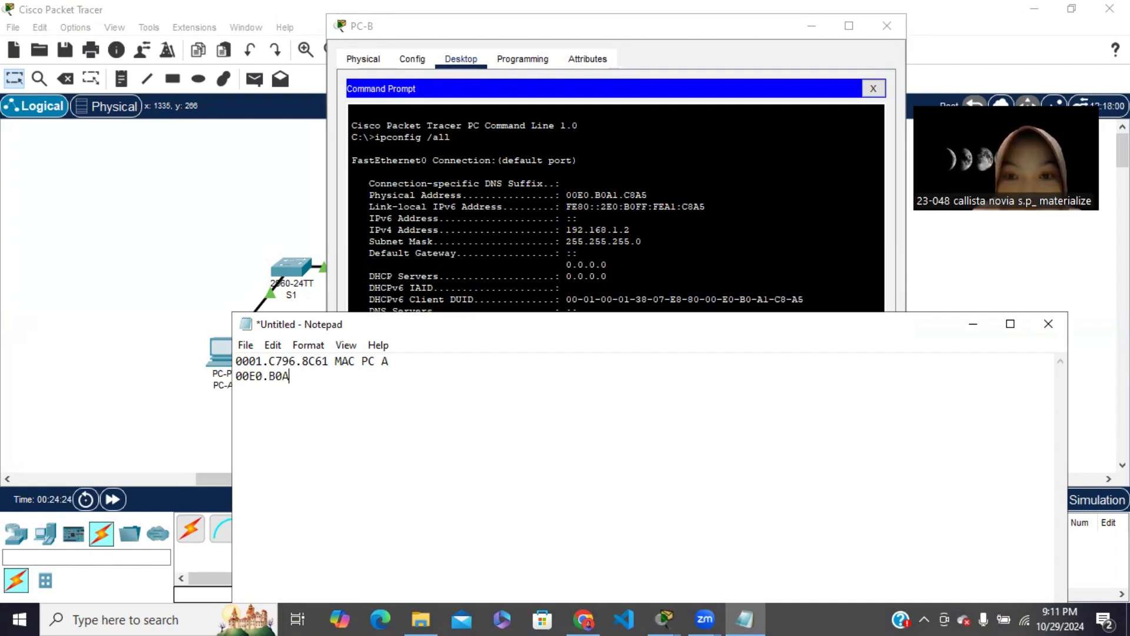
pyautogui.write('1')
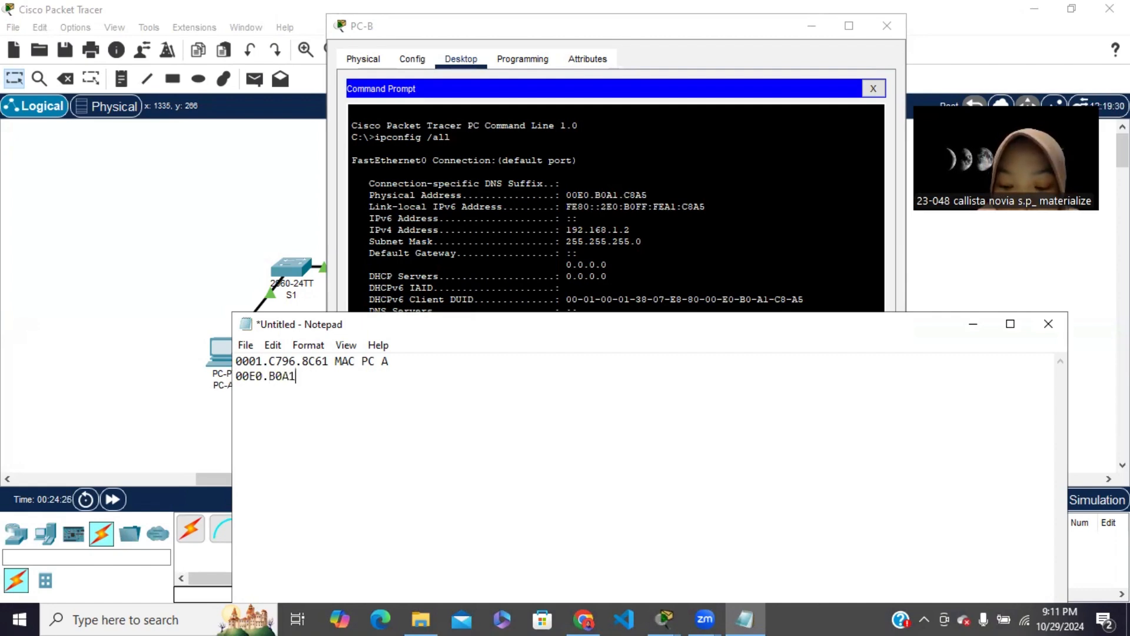
pyautogui.write('.')
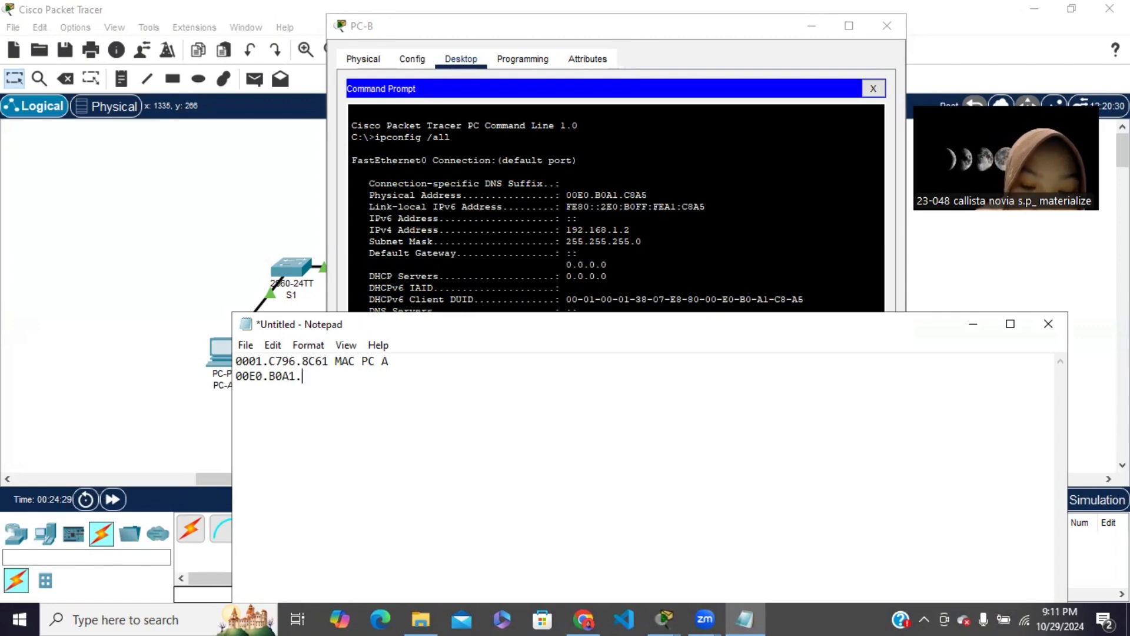
pyautogui.write('C8A')
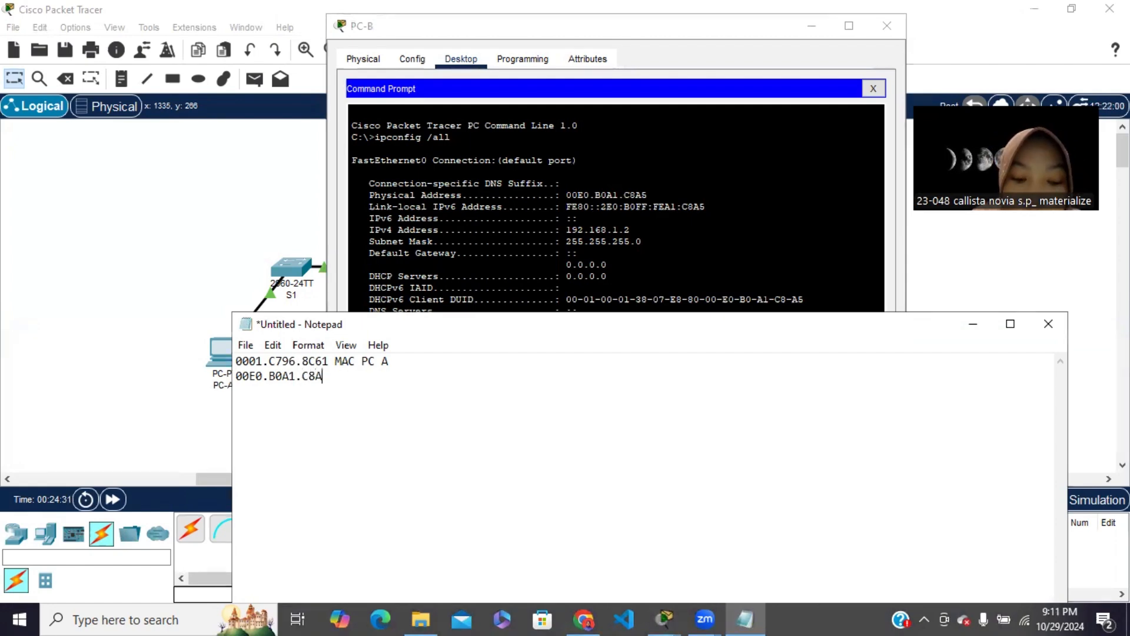
pyautogui.write('5 MAC P')
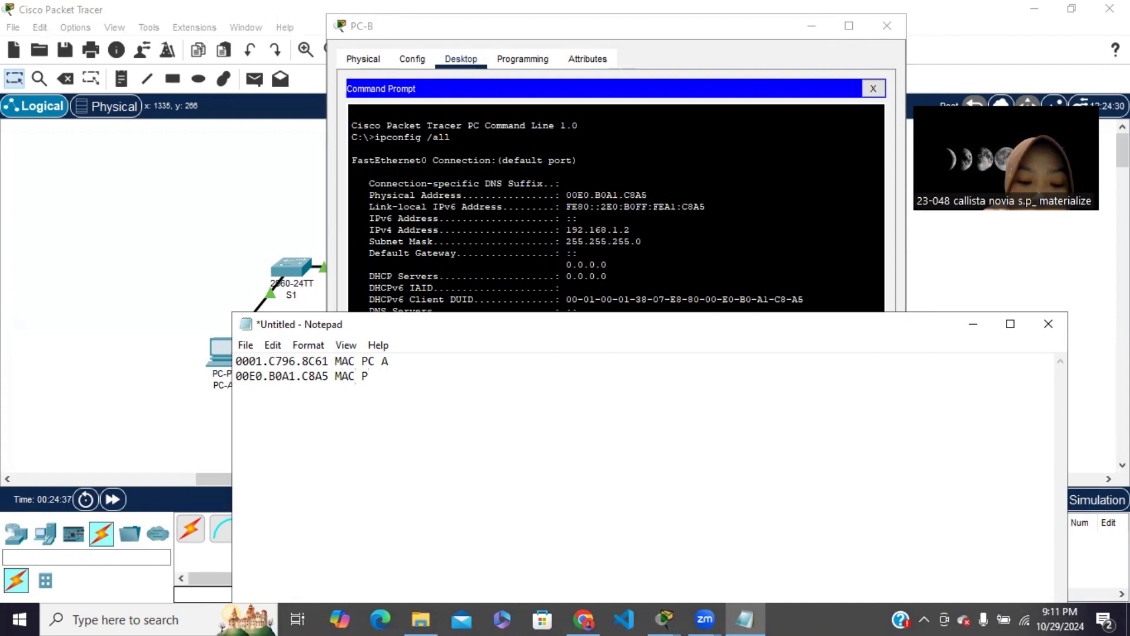
pyautogui.write('C B')
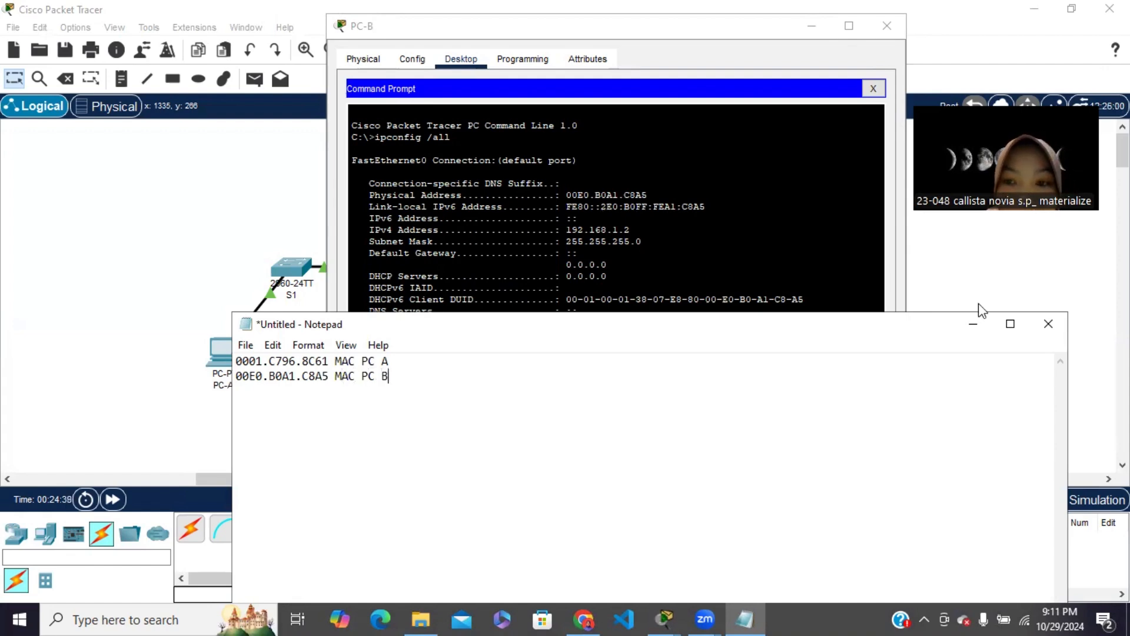
# Minimize Notepad, close PC-B's Command Prompt and minimize the PC-B window
pyautogui.click(982, 318)
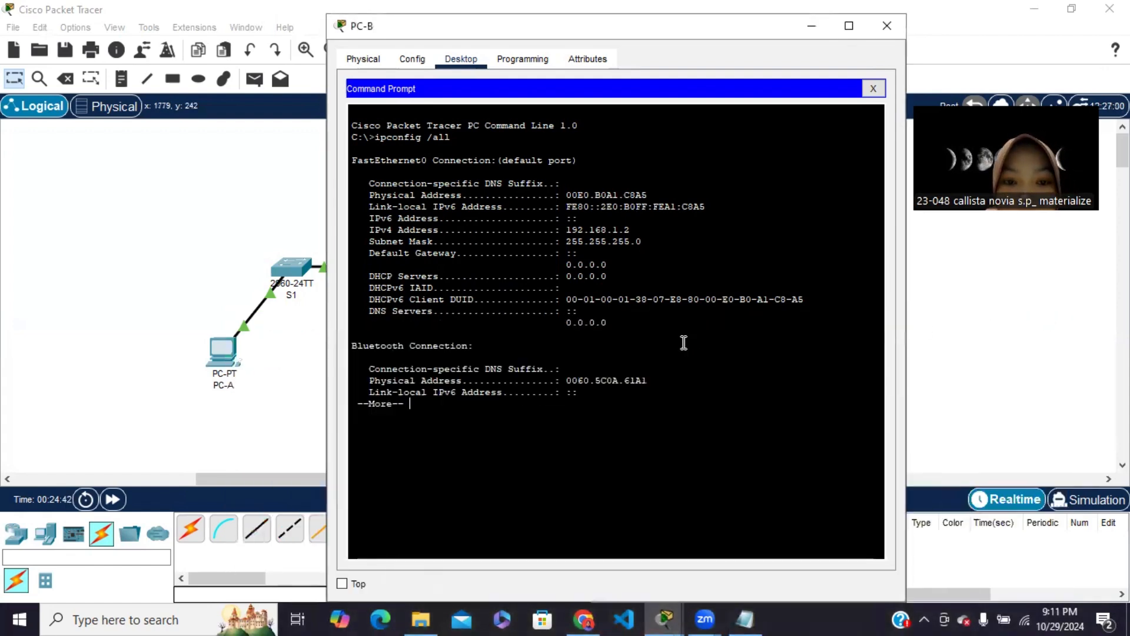
pyautogui.click(873, 88)
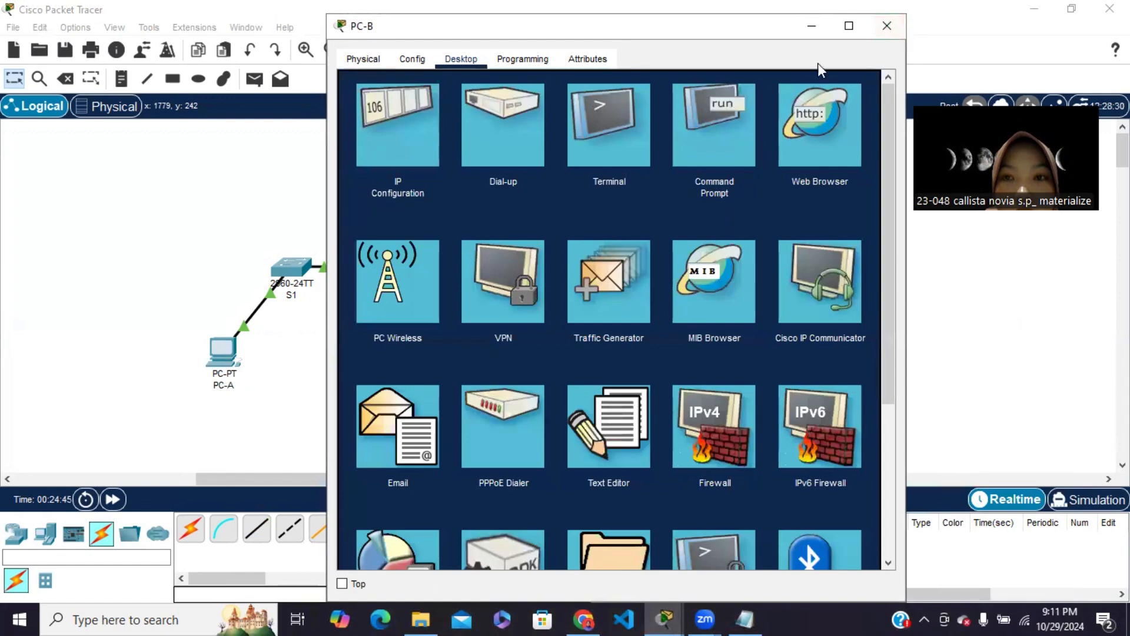
pyautogui.click(811, 26)
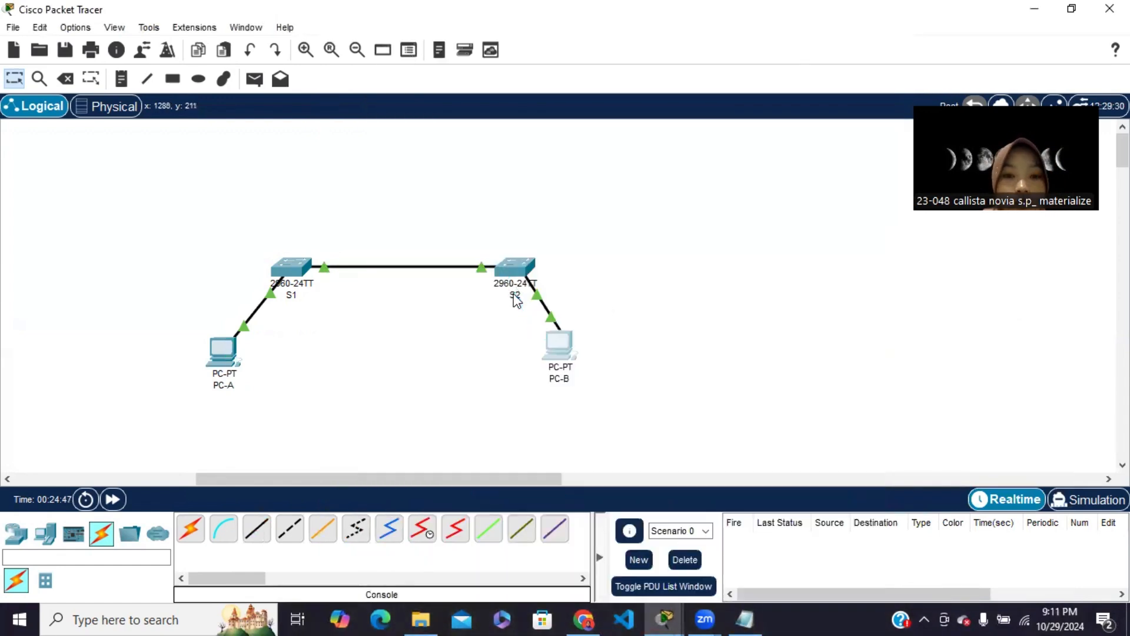
# Move the console cable back so it connects PC-A's RS 232 port to the Console port of S1
pyautogui.click(300, 279)
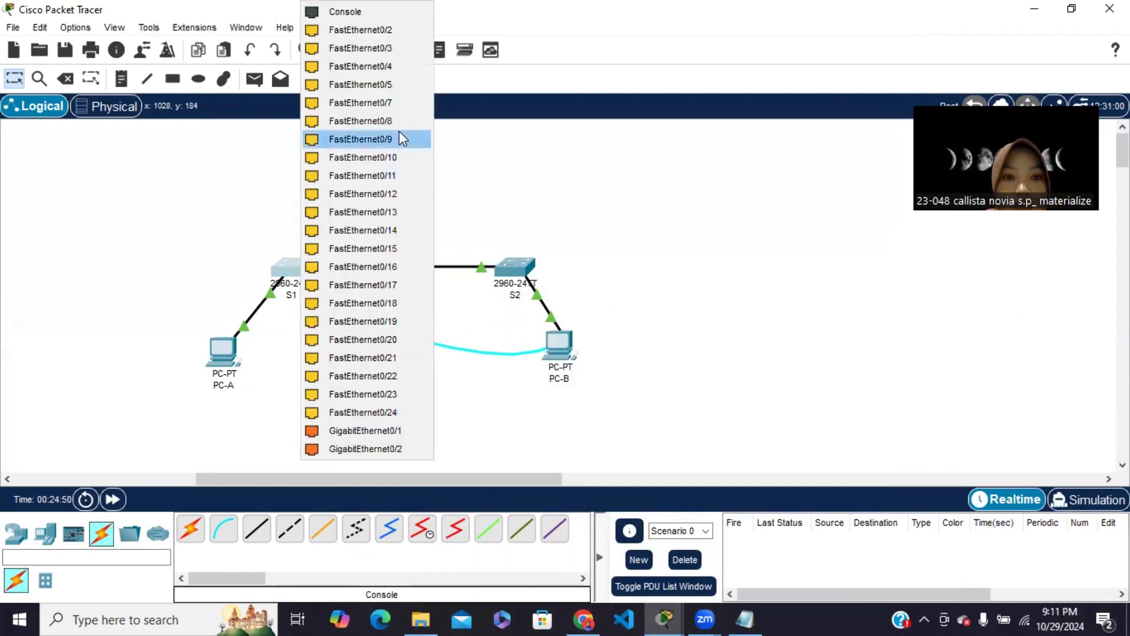
pyautogui.click(352, 12)
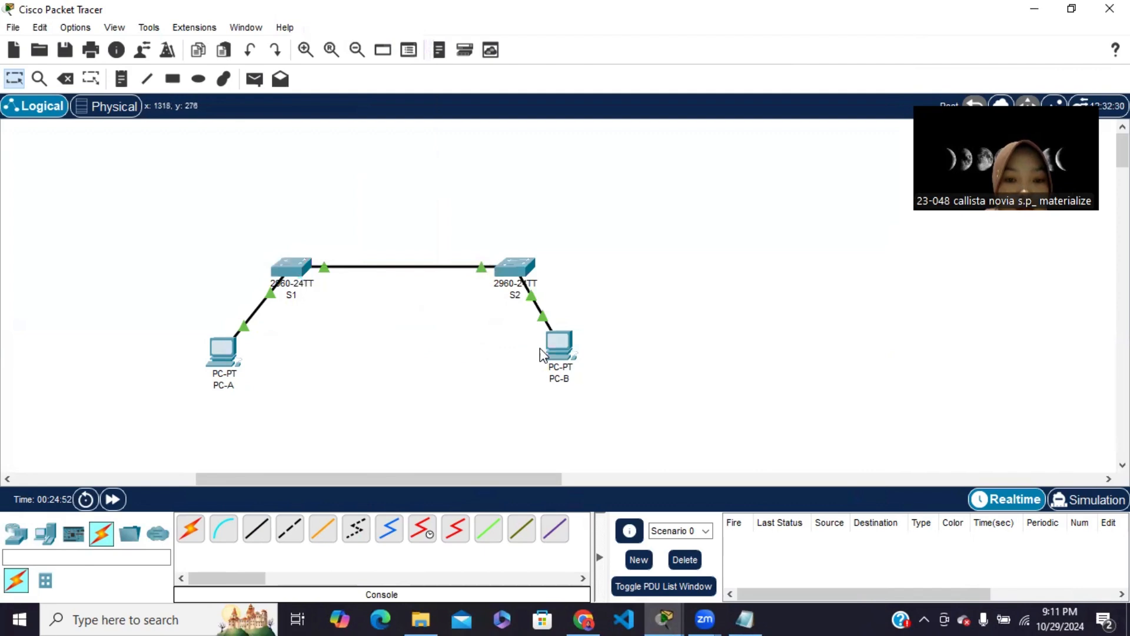
pyautogui.click(225, 351)
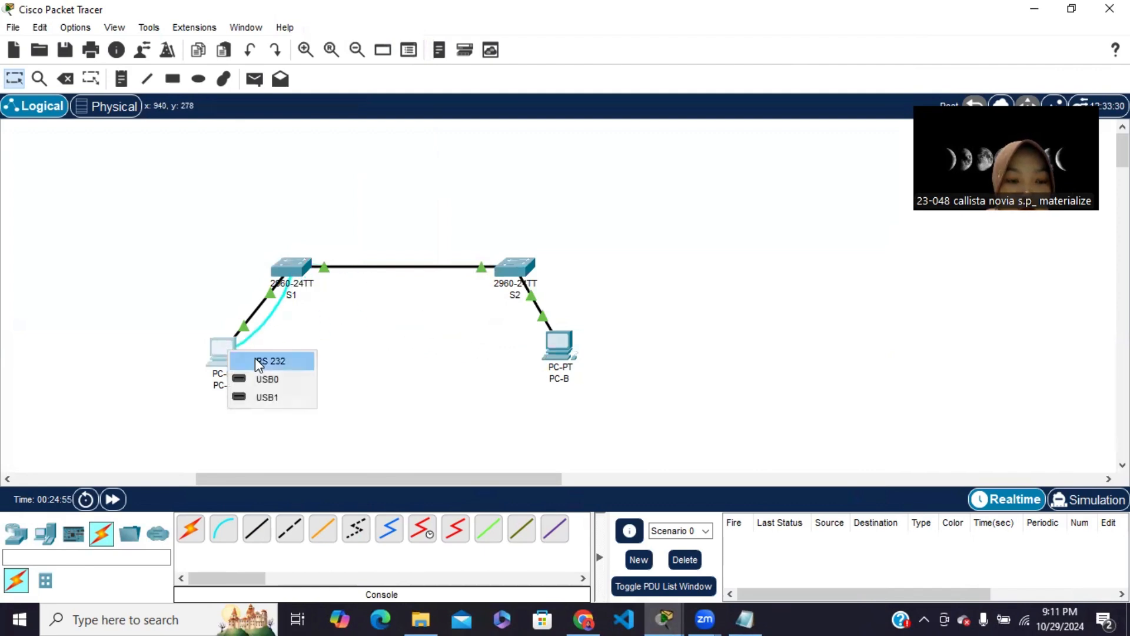
pyautogui.click(256, 358)
# Switch to the lab module in Chrome and read the instruction on recording the switches' F0/1 hardware addresses from the console
pyautogui.click(583, 619)
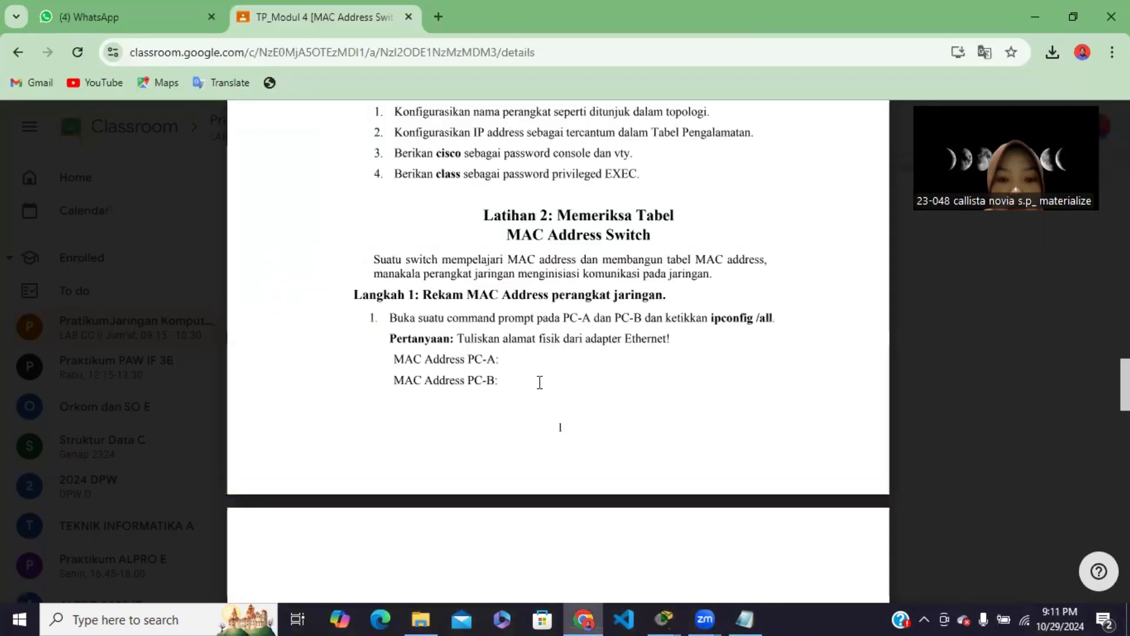
pyautogui.scroll(-10, 540, 383)
pyautogui.scroll(2, 417, 221)
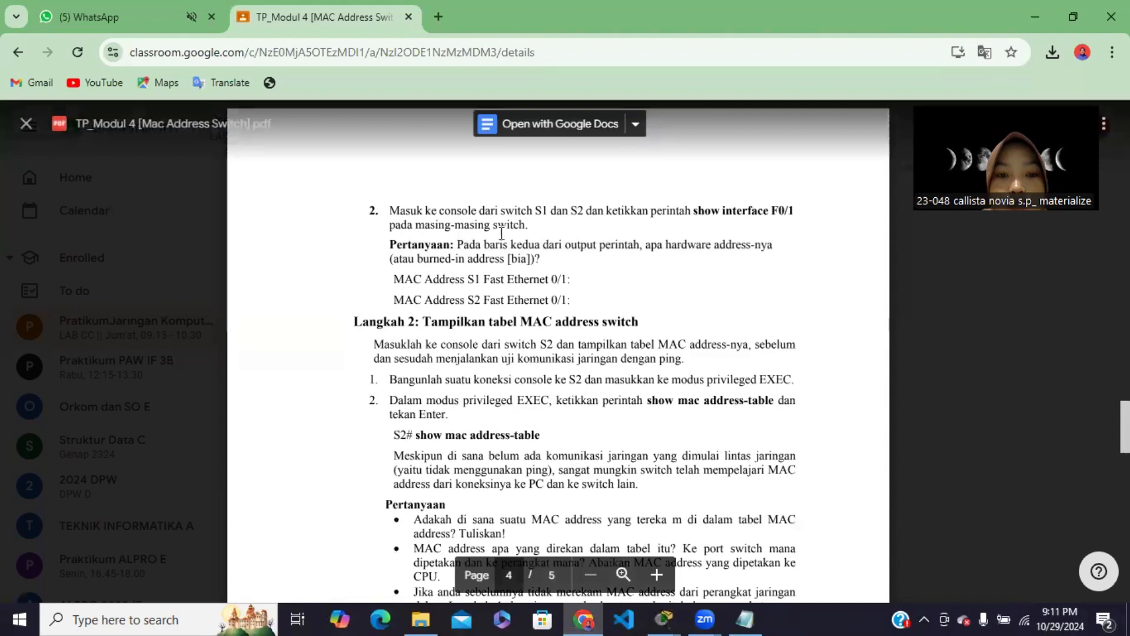
pyautogui.scroll(-1, 611, 387)
pyautogui.scroll(3, 611, 387)
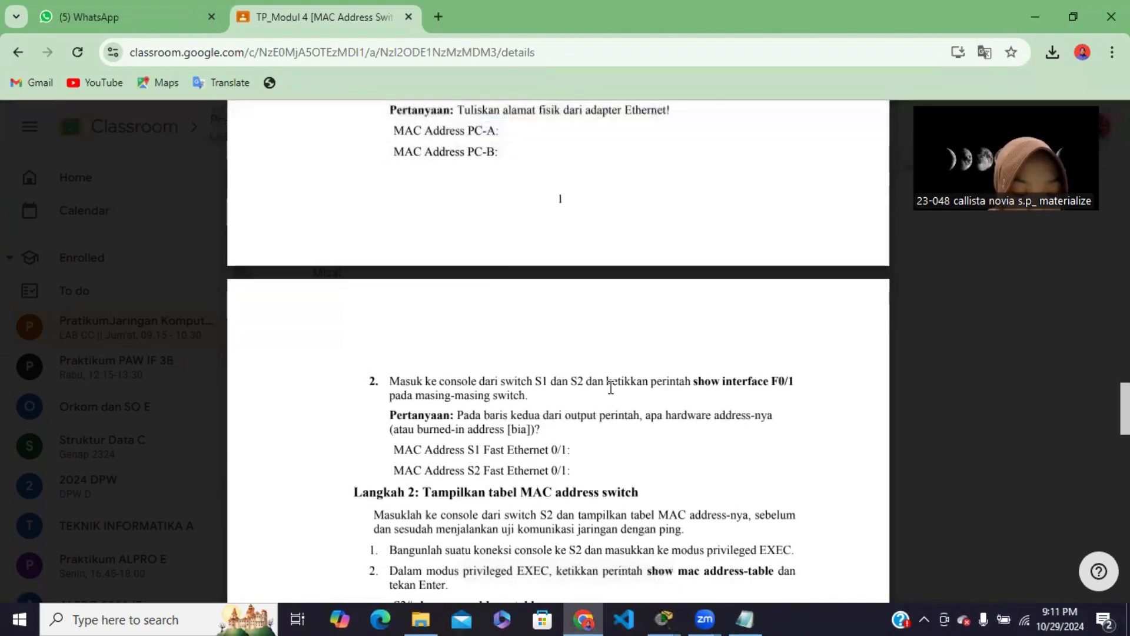
pyautogui.moveTo(666, 618)
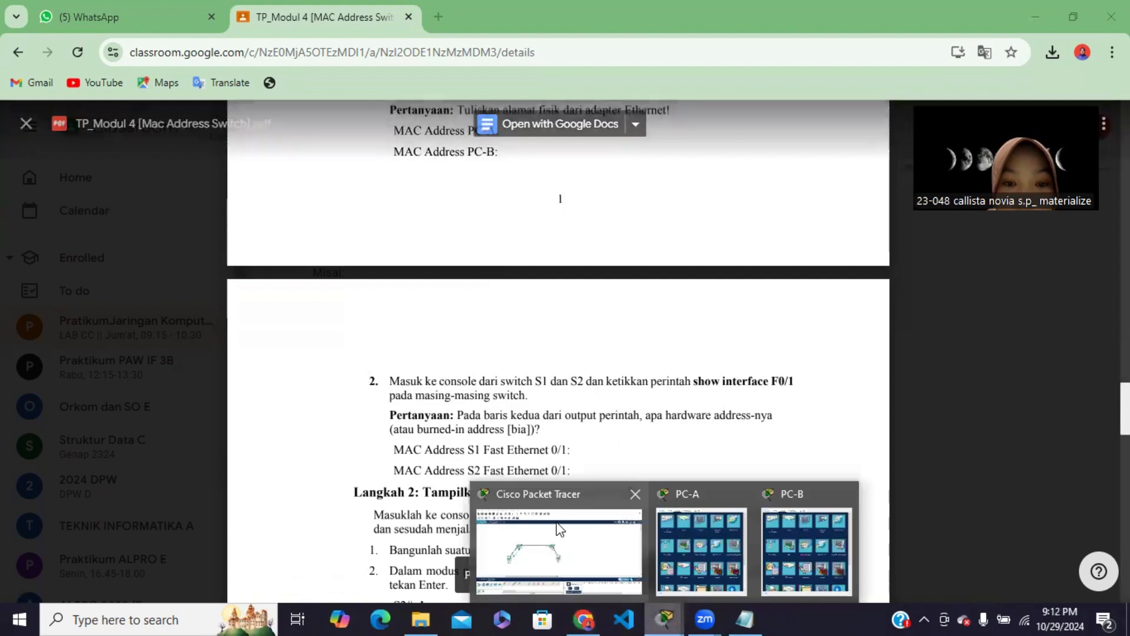
# Switch to Packet Tracer and open a Terminal session on PC-A with 9600 bits per second, 8 data bits, no parity and 1 stop bit
pyautogui.click(561, 530)
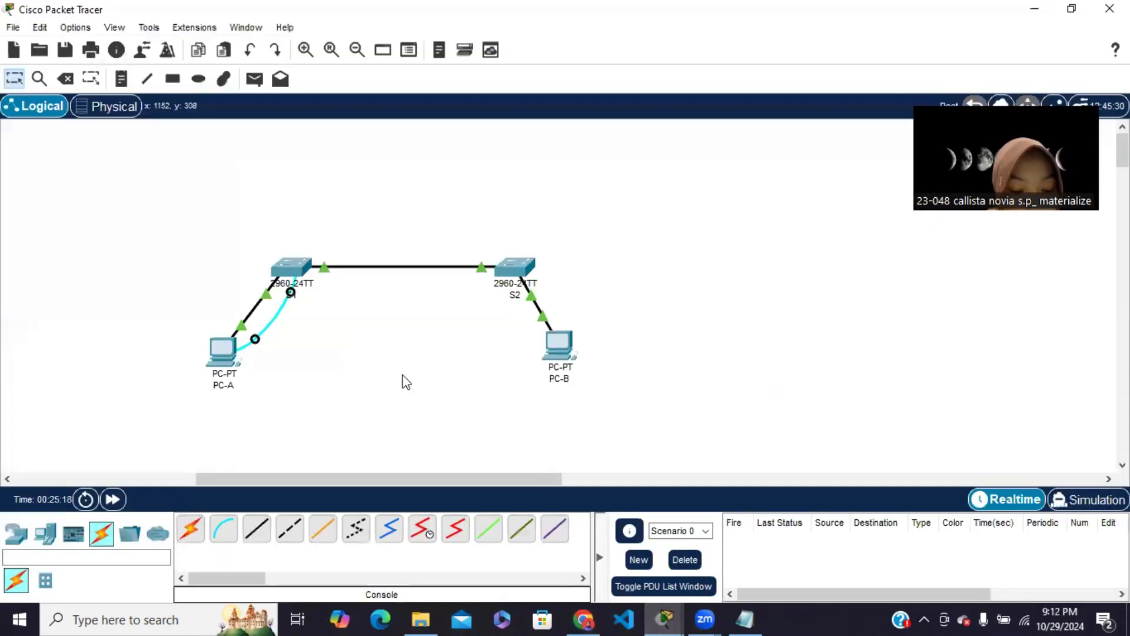
pyautogui.click(223, 352)
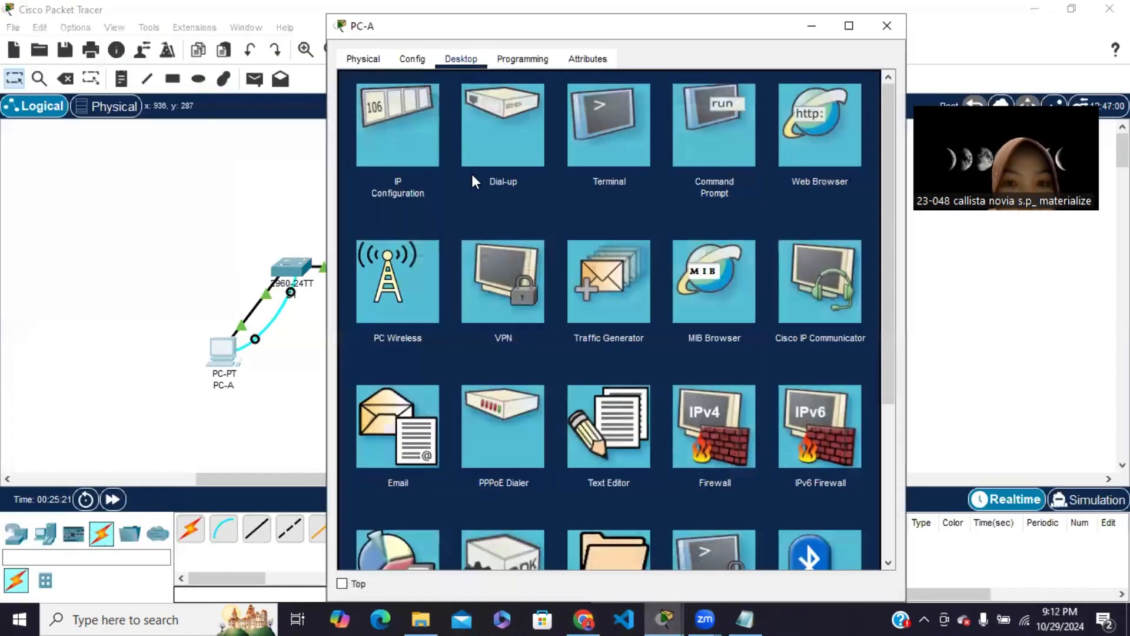
pyautogui.click(626, 119)
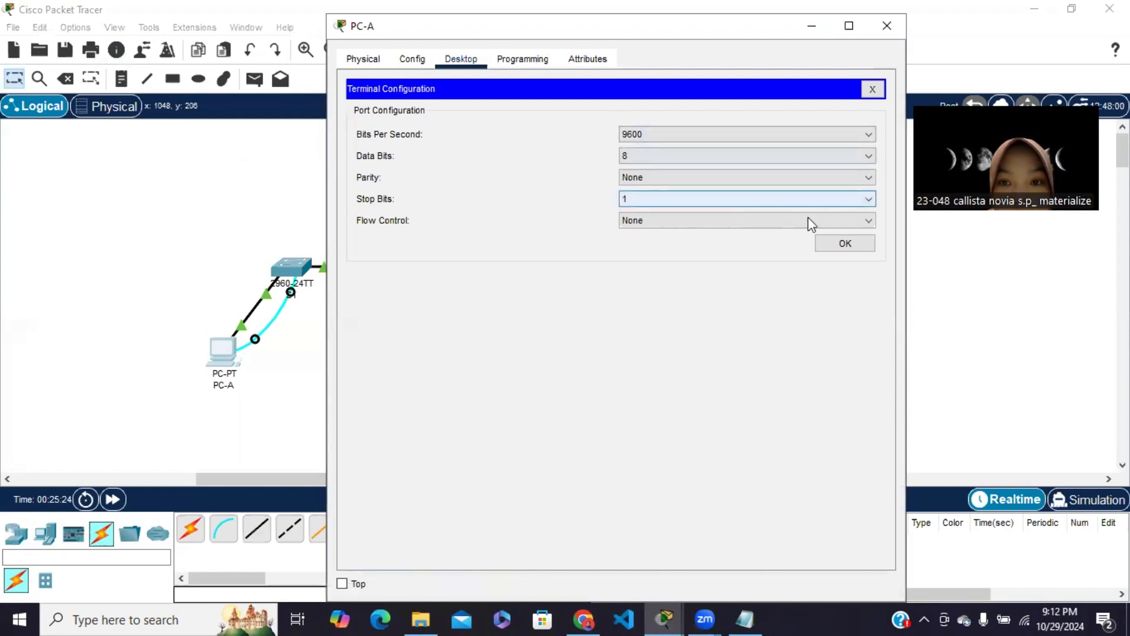
pyautogui.click(846, 244)
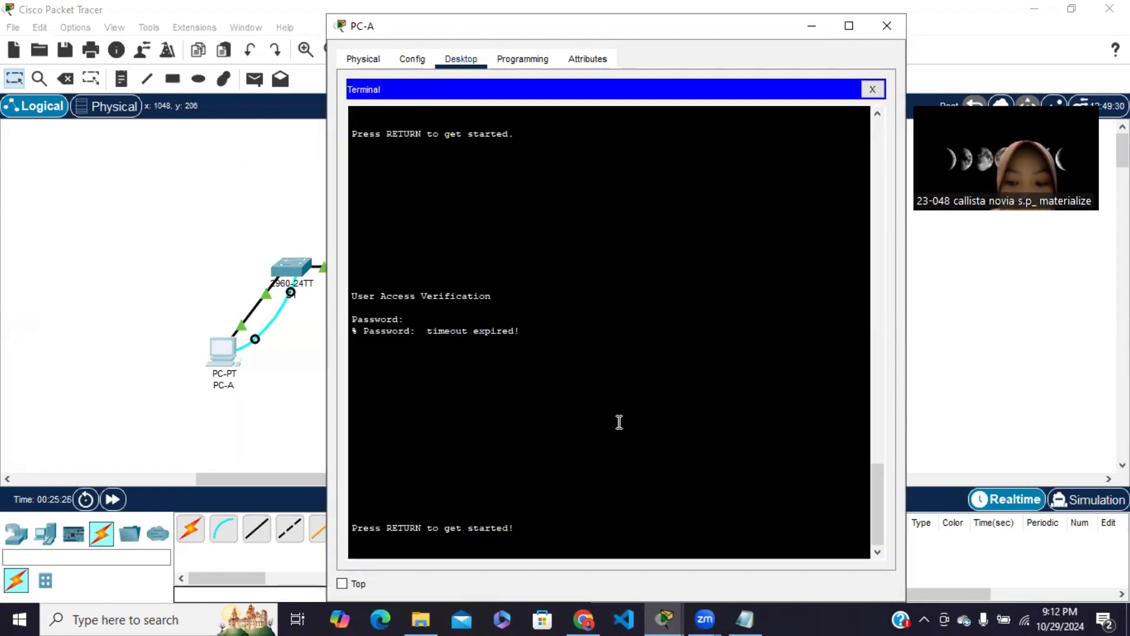
# Start the S1 console session and enter the console password at the user access verification, retrying until user mode is reached
pyautogui.press('Return')
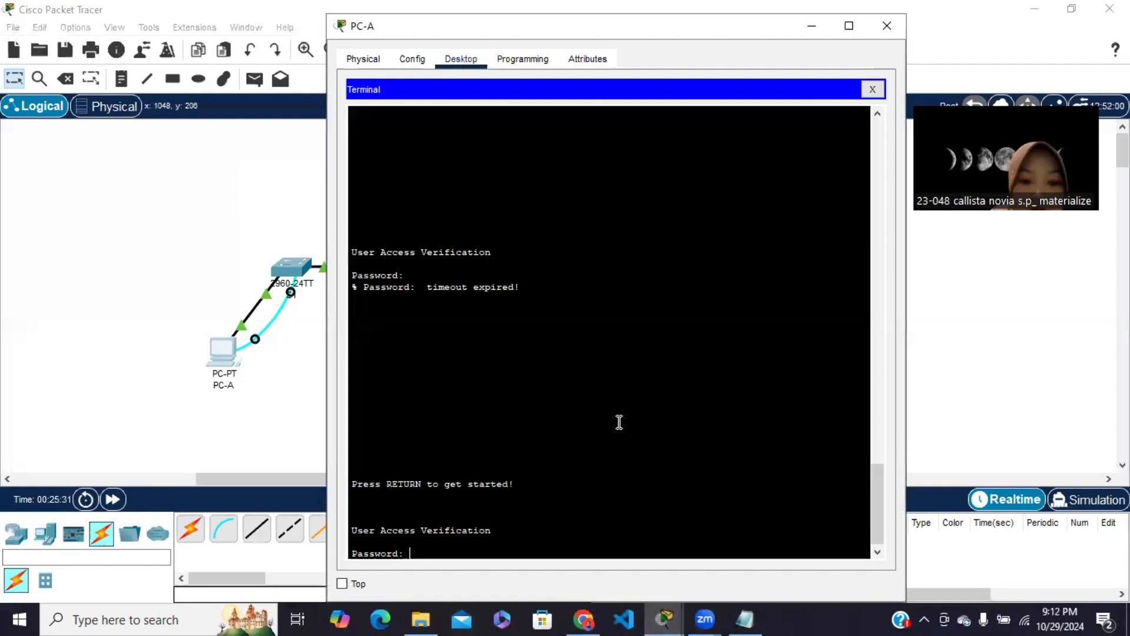
pyautogui.press('Return')
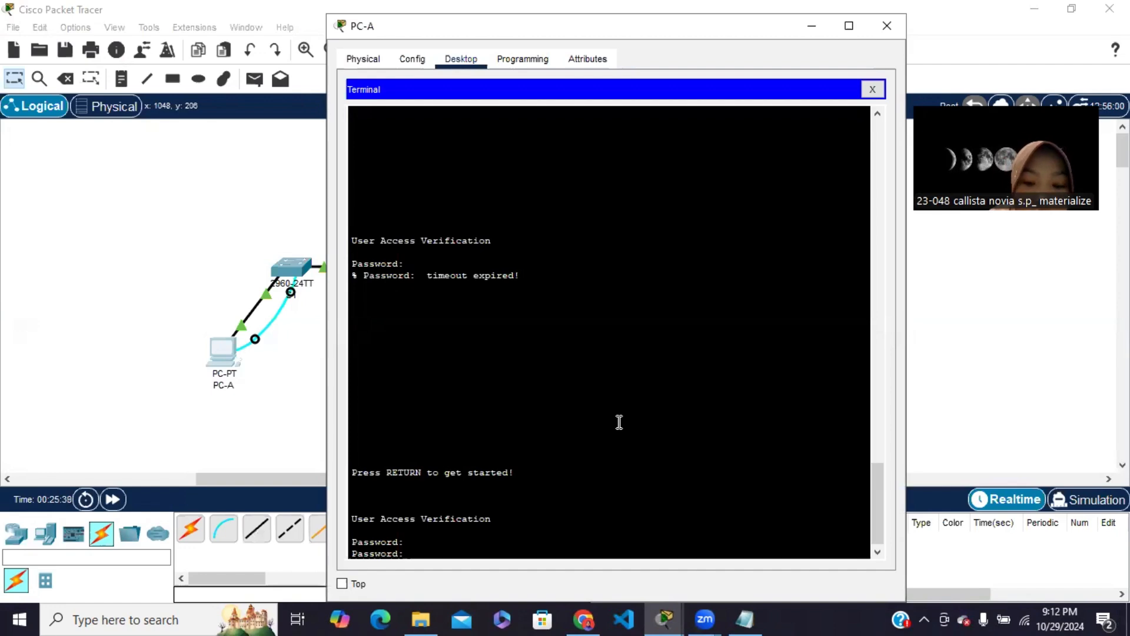
pyautogui.press('Return')
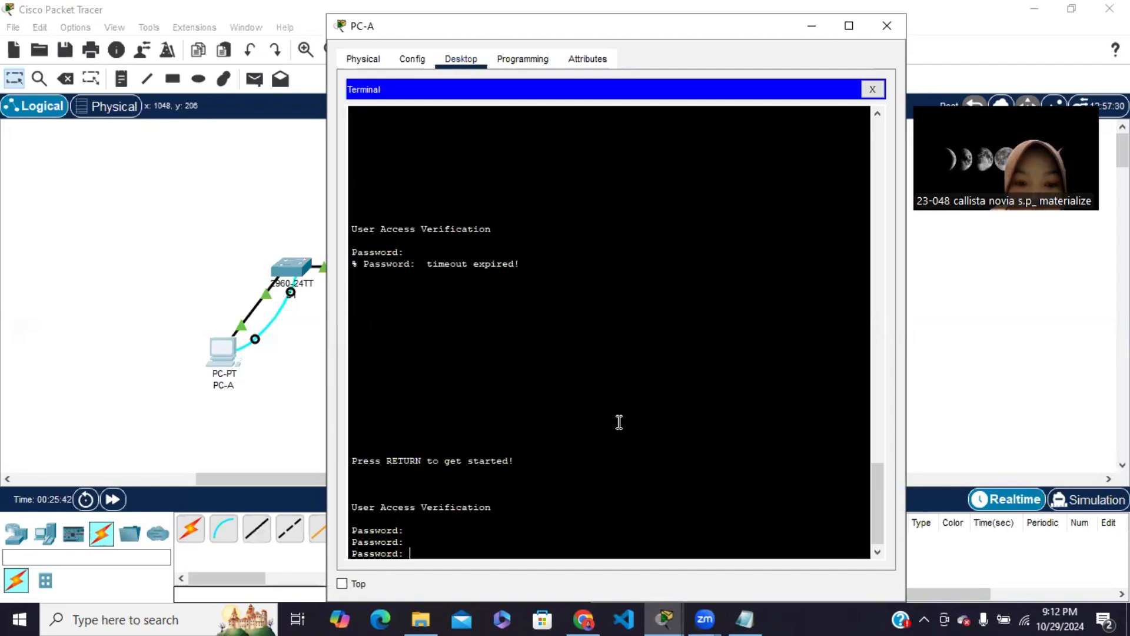
pyautogui.press('Return')
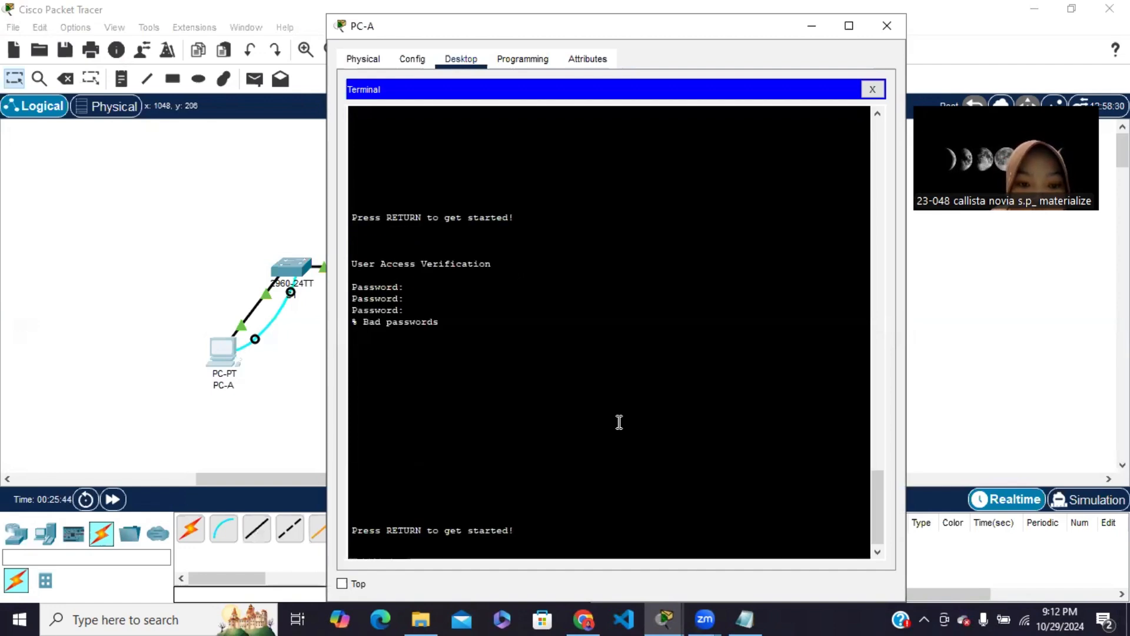
pyautogui.press('Return')
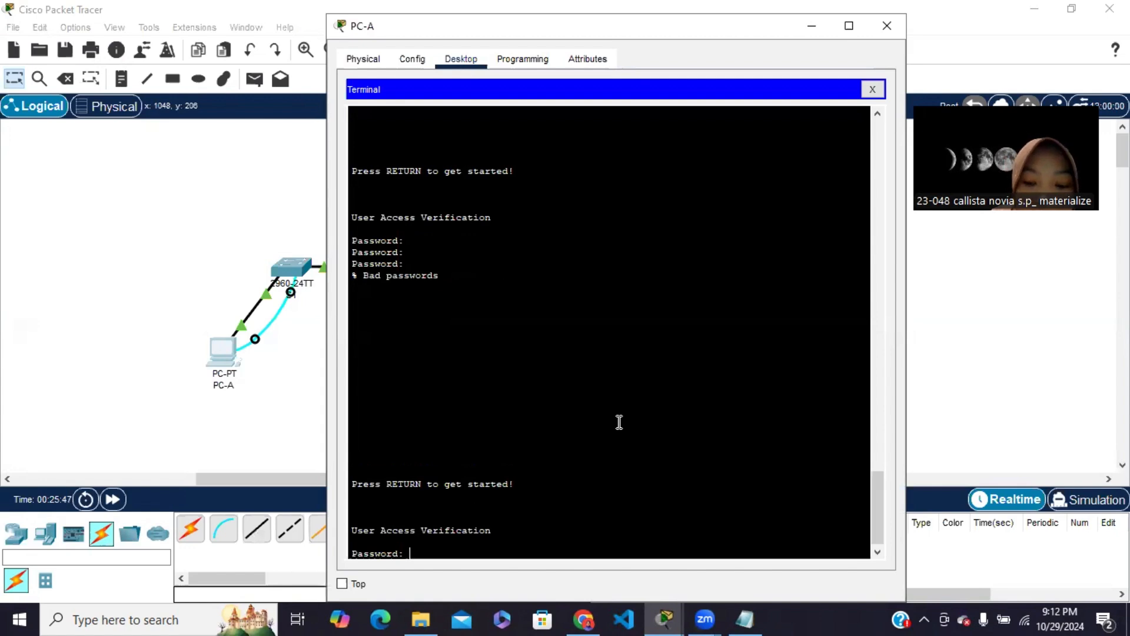
pyautogui.press('Return')
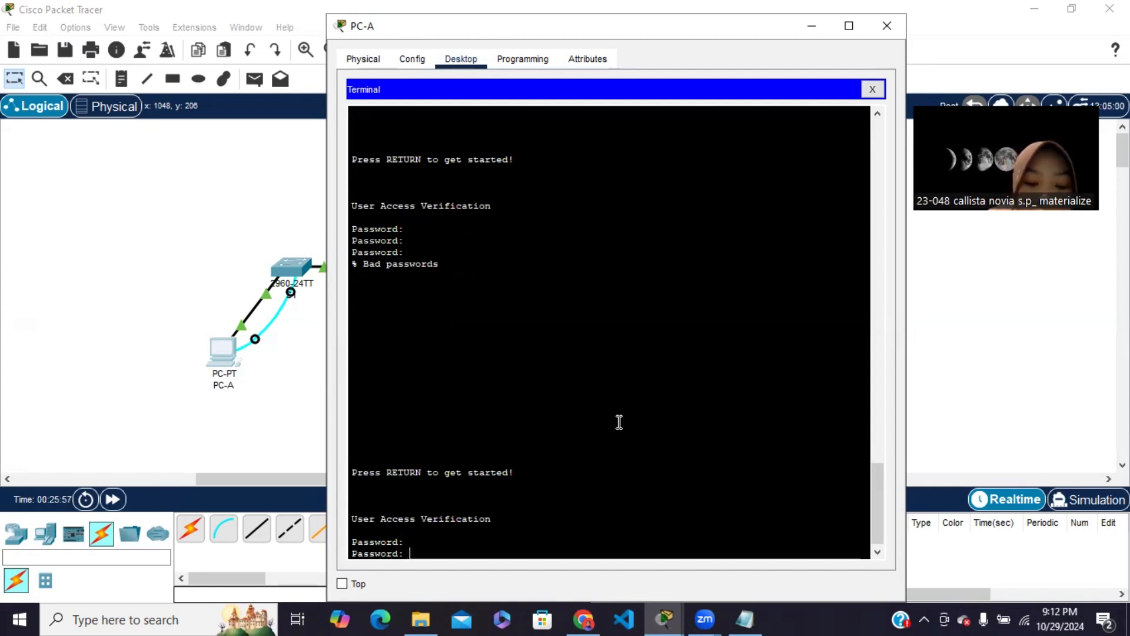
pyautogui.press('Return')
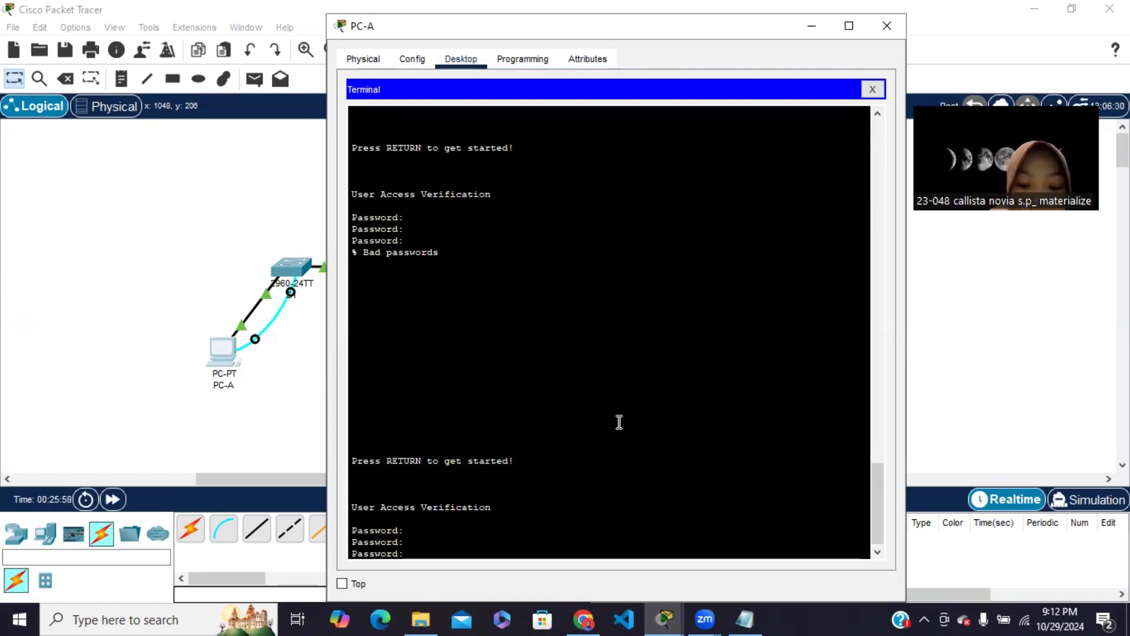
pyautogui.press('Return')
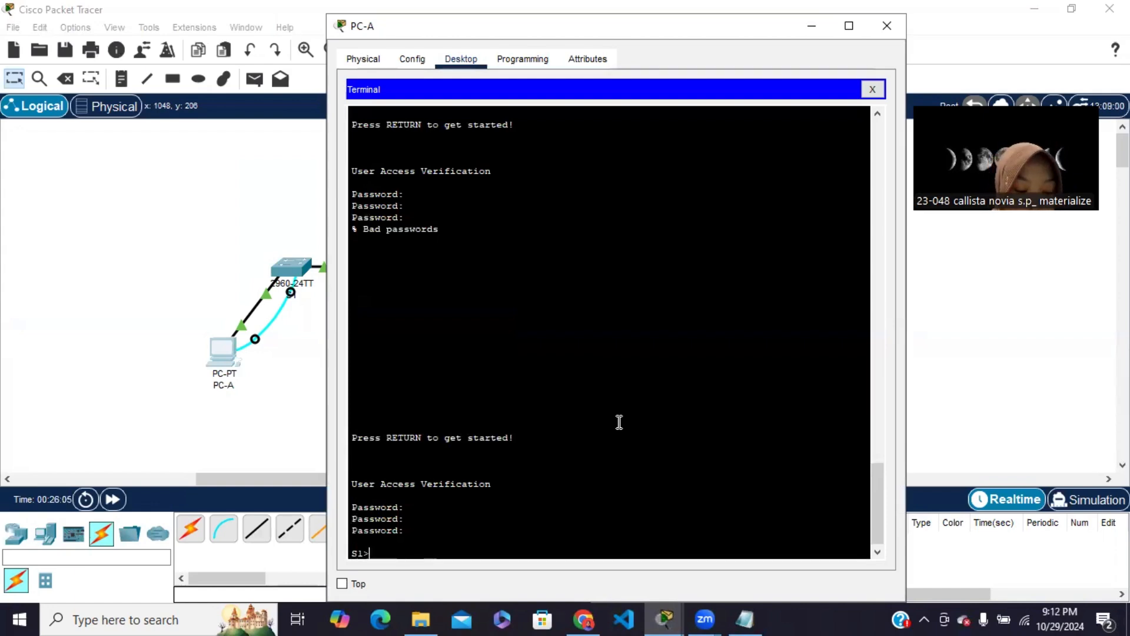
# Run the enable command on S1 to request privileged EXEC mode
pyautogui.write('en')
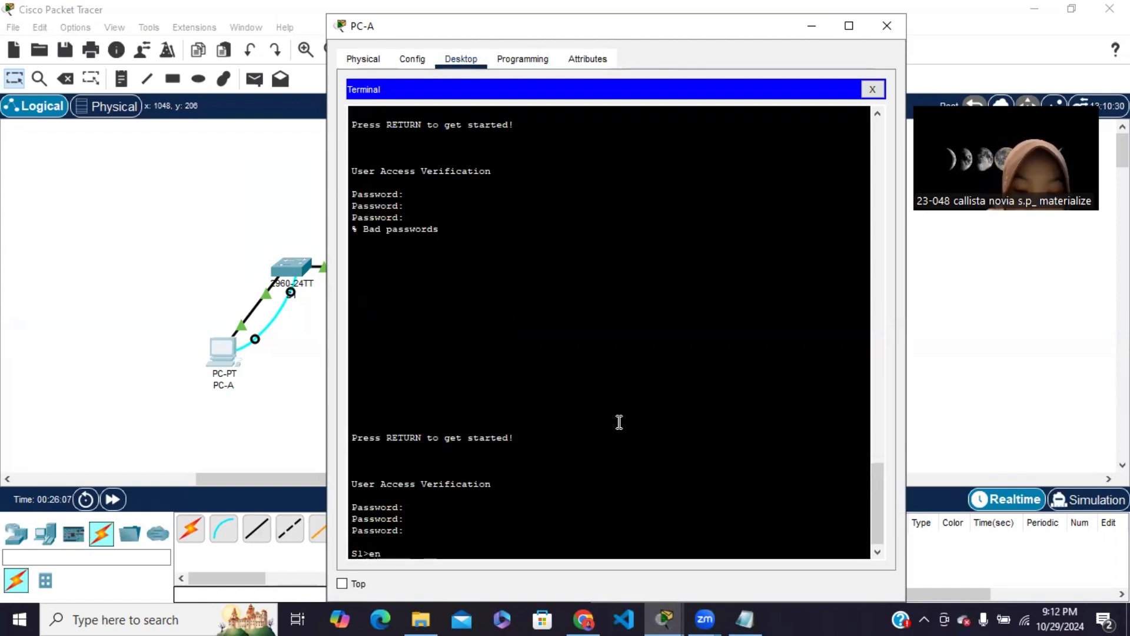
pyautogui.write('able')
pyautogui.press('Return')
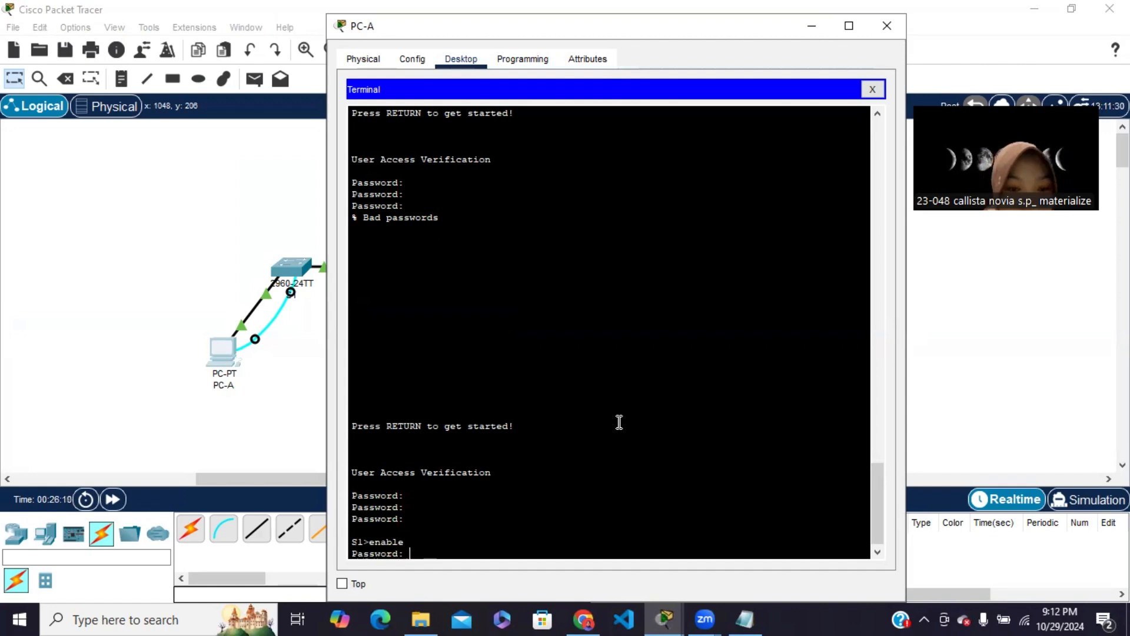
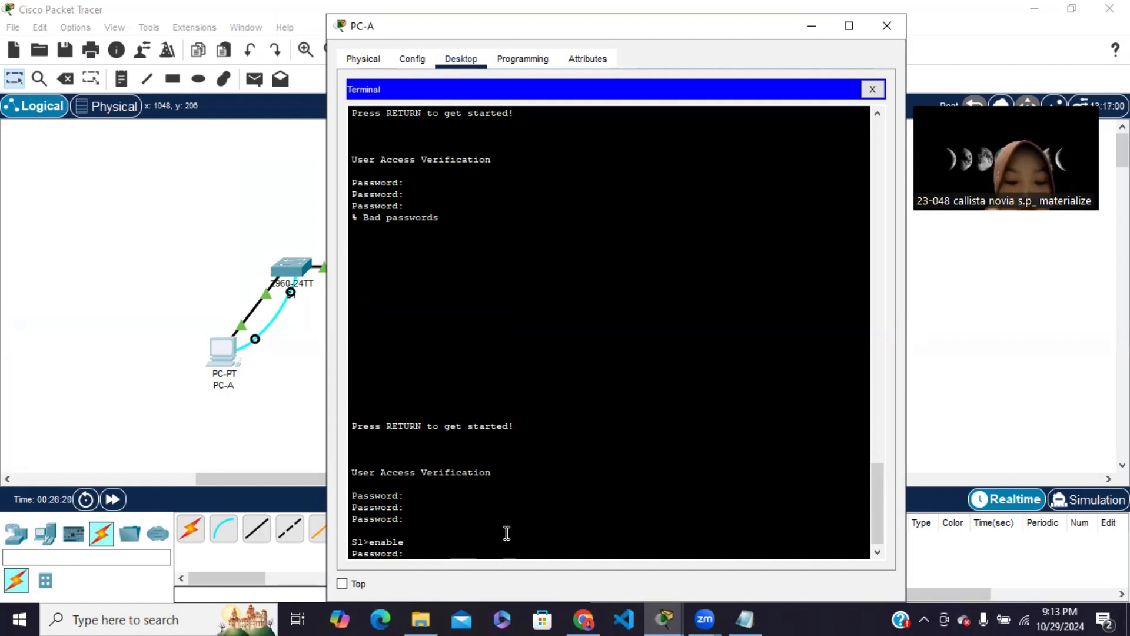
# Enter the privileged EXEC password on S1 and run show interface f0/1 to display the port's hardware address
pyautogui.press('Return')
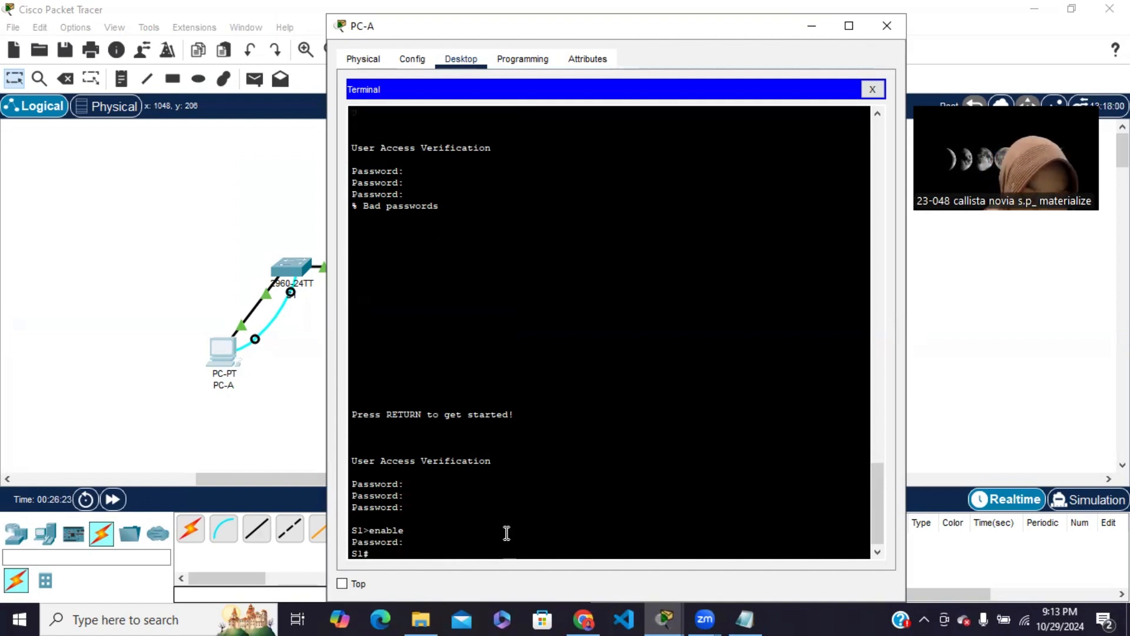
pyautogui.write('show')
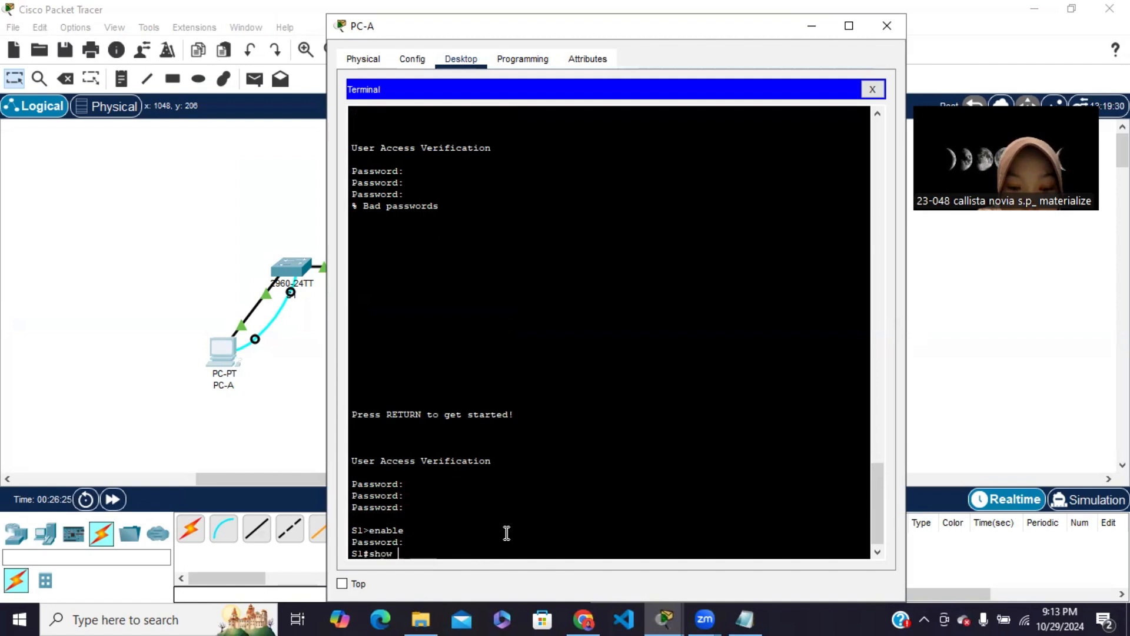
pyautogui.write(' interface')
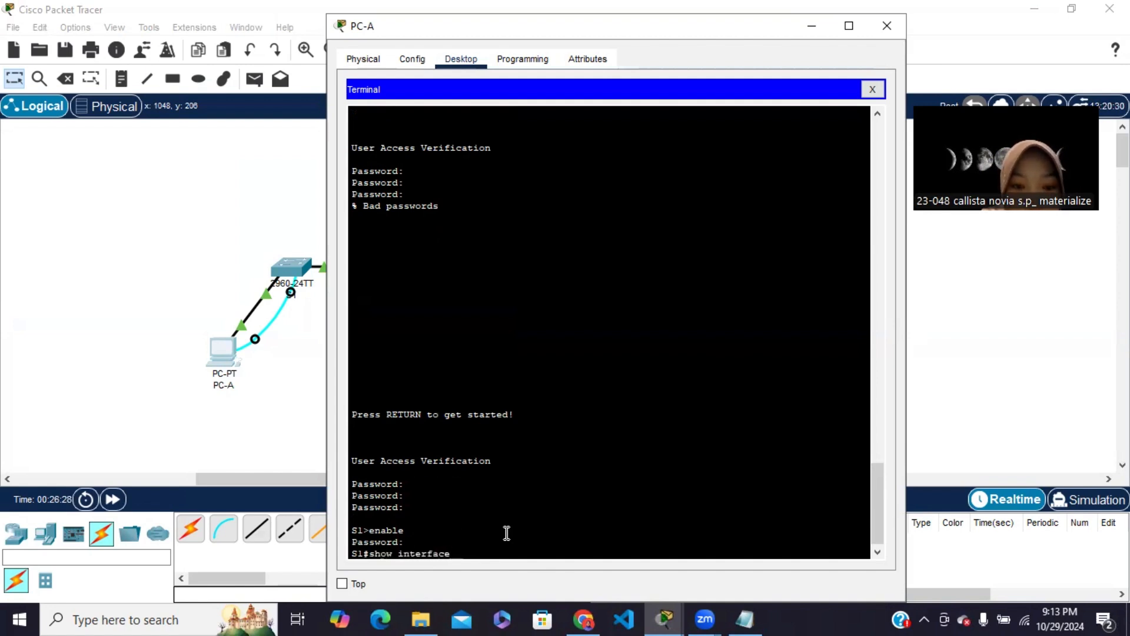
pyautogui.write(' f')
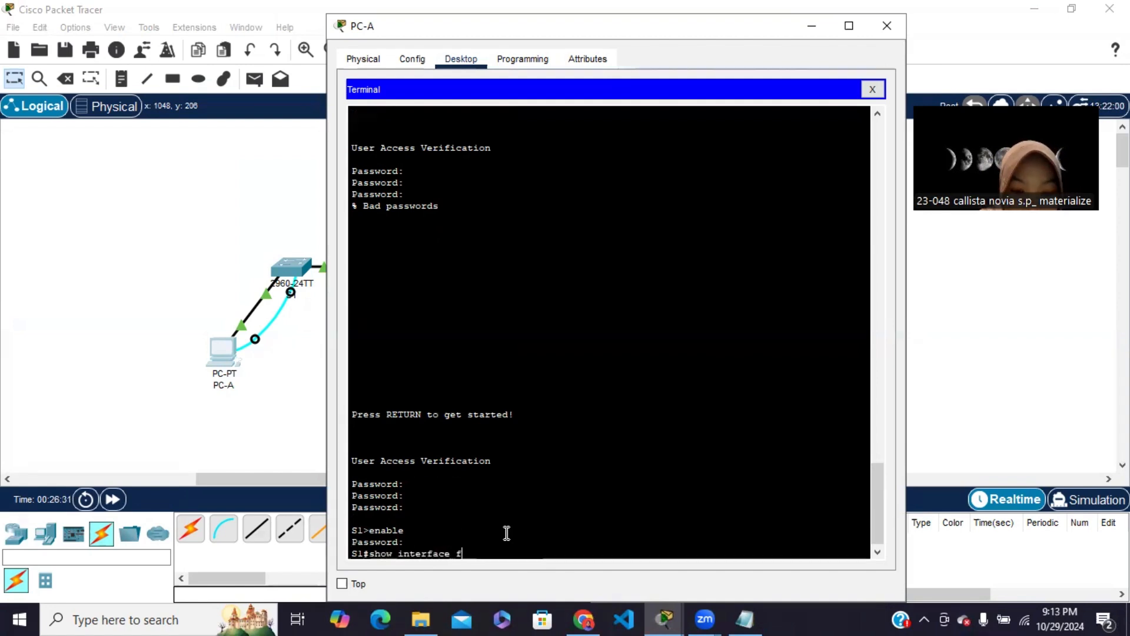
pyautogui.write('0/')
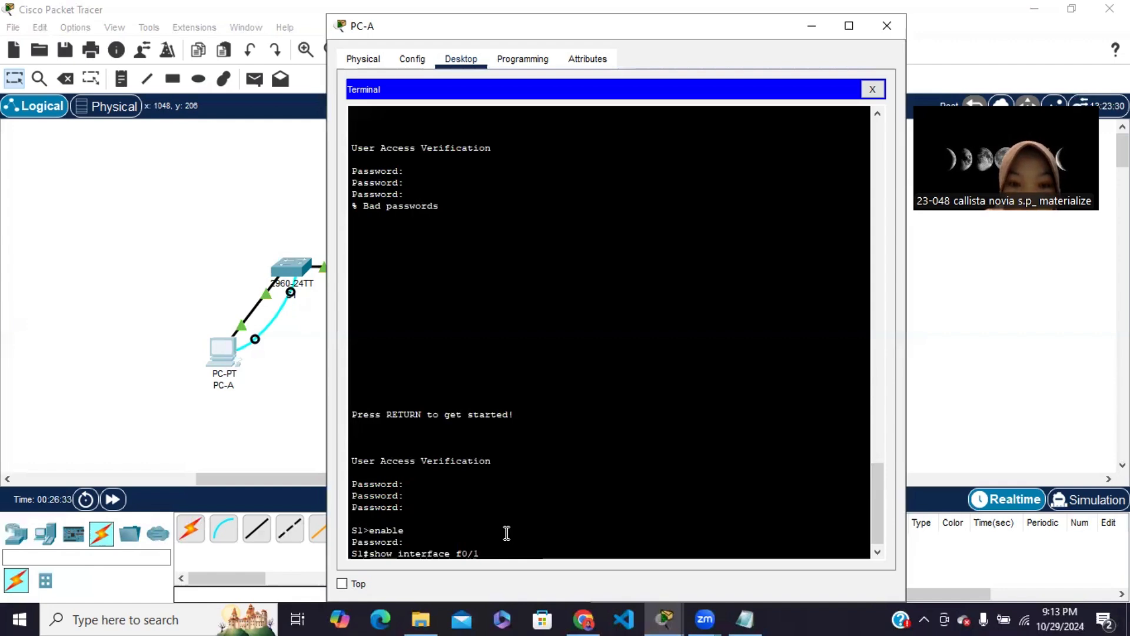
pyautogui.write('1')
pyautogui.press('Return')
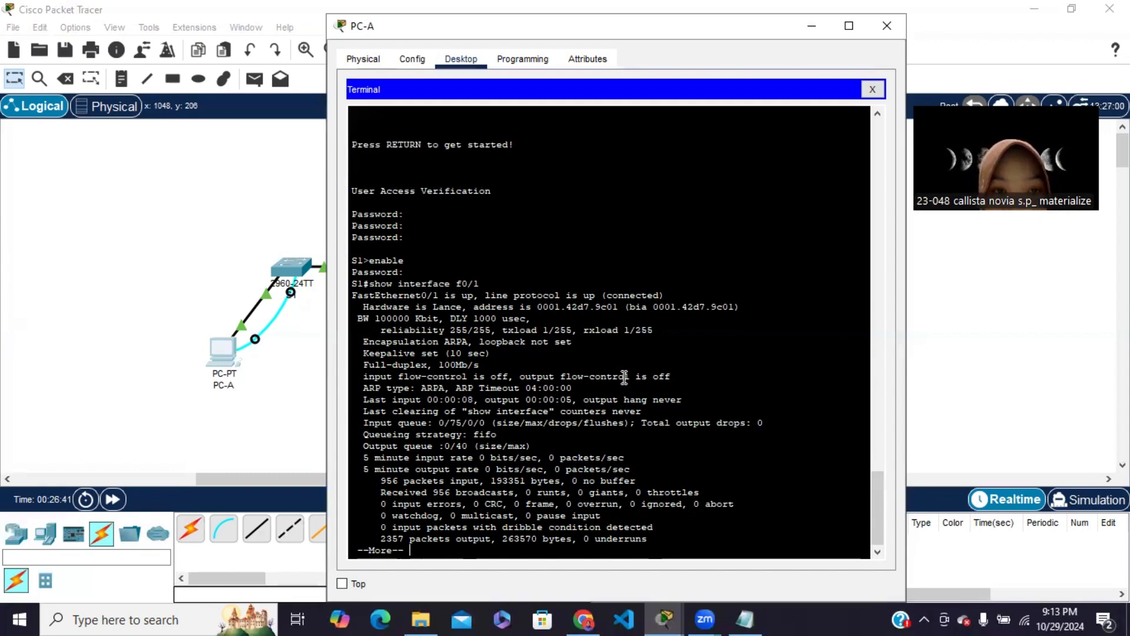
# Switch to Chrome to read the module's question on the F0/1 burned-in addresses, and return to PC-A's terminal
pyautogui.click(582, 618)
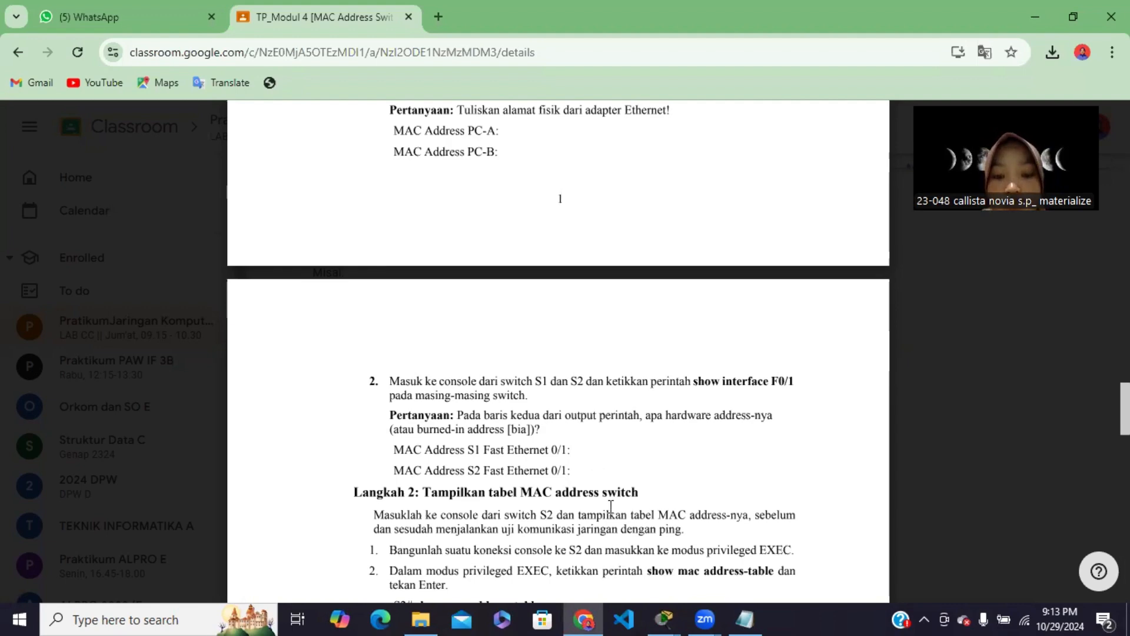
pyautogui.moveTo(664, 617)
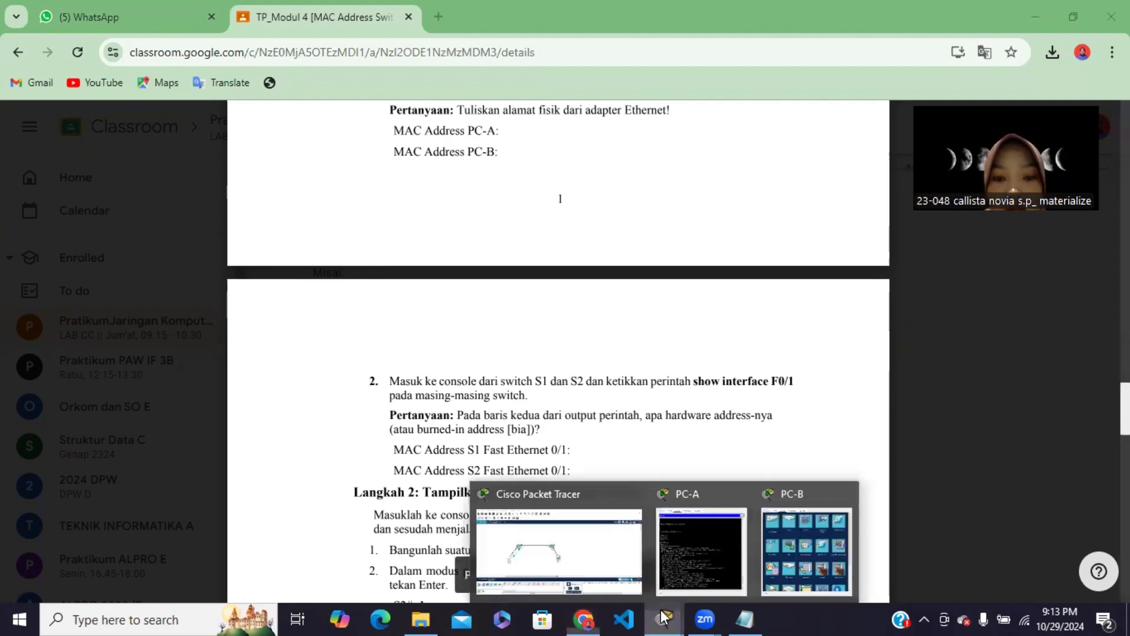
pyautogui.click(677, 574)
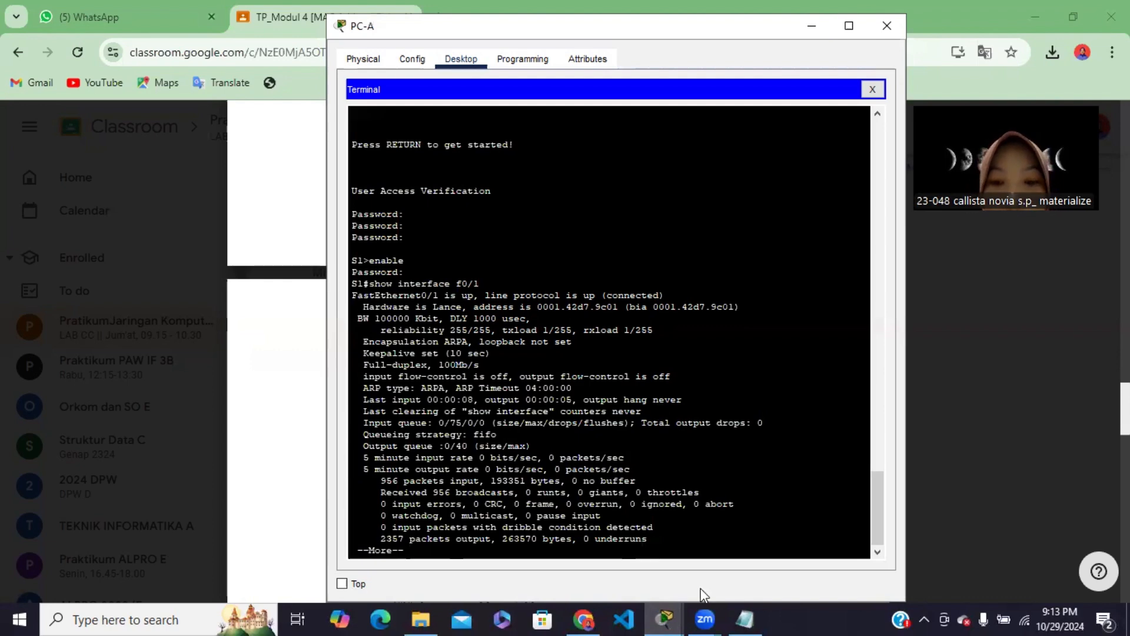
# Switch to Notepad, add the line "0001.42d7.9c01 bia S1" below the PC MAC addresses, and minimise the note
pyautogui.click(746, 619)
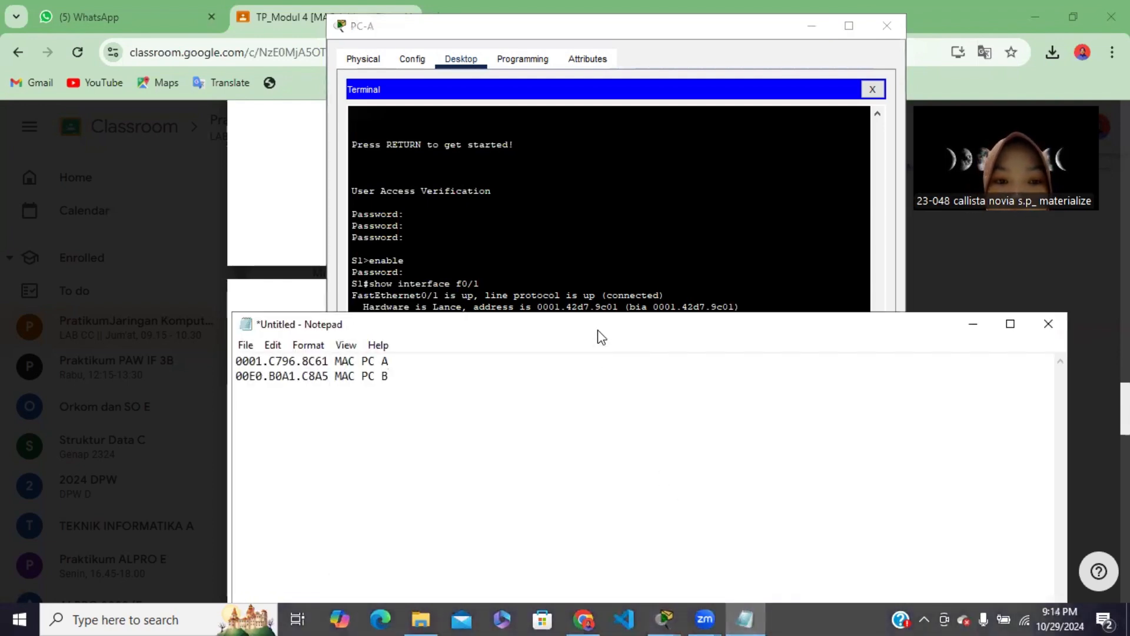
pyautogui.moveTo(601, 337); pyautogui.dragTo(609, 375)
pyautogui.press('Return')
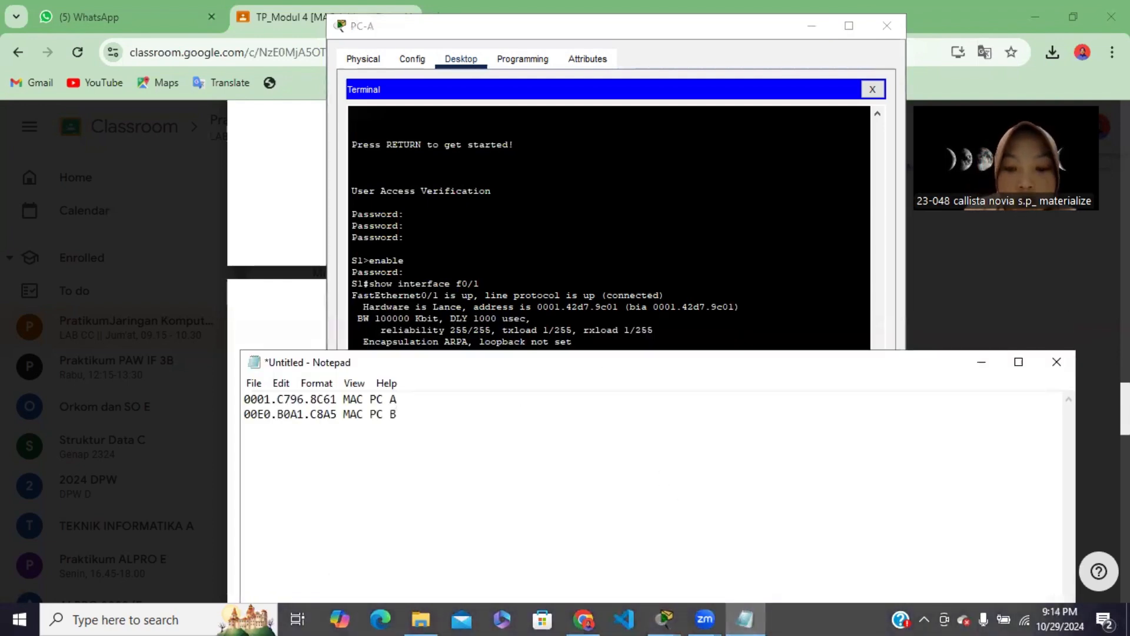
pyautogui.write('000')
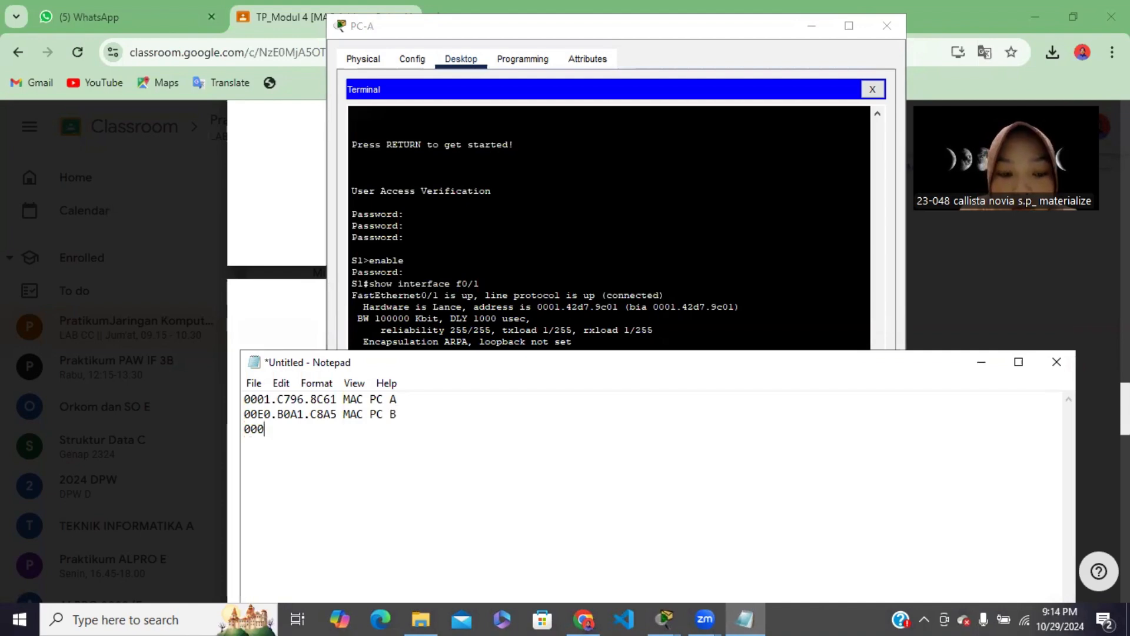
pyautogui.write('1.42')
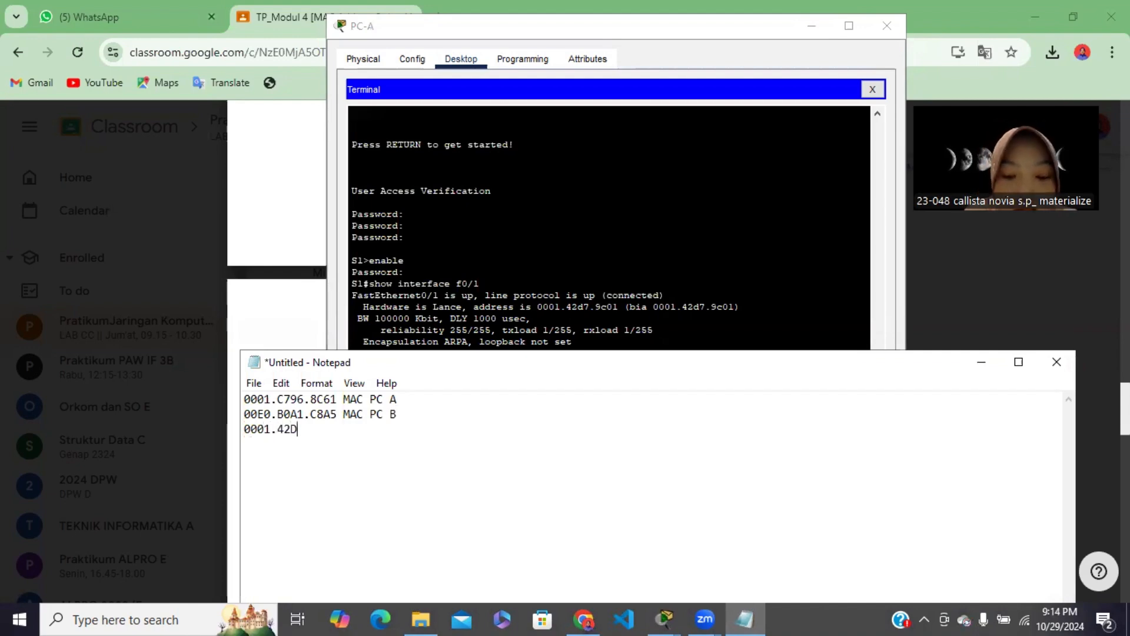
pyautogui.write('d')
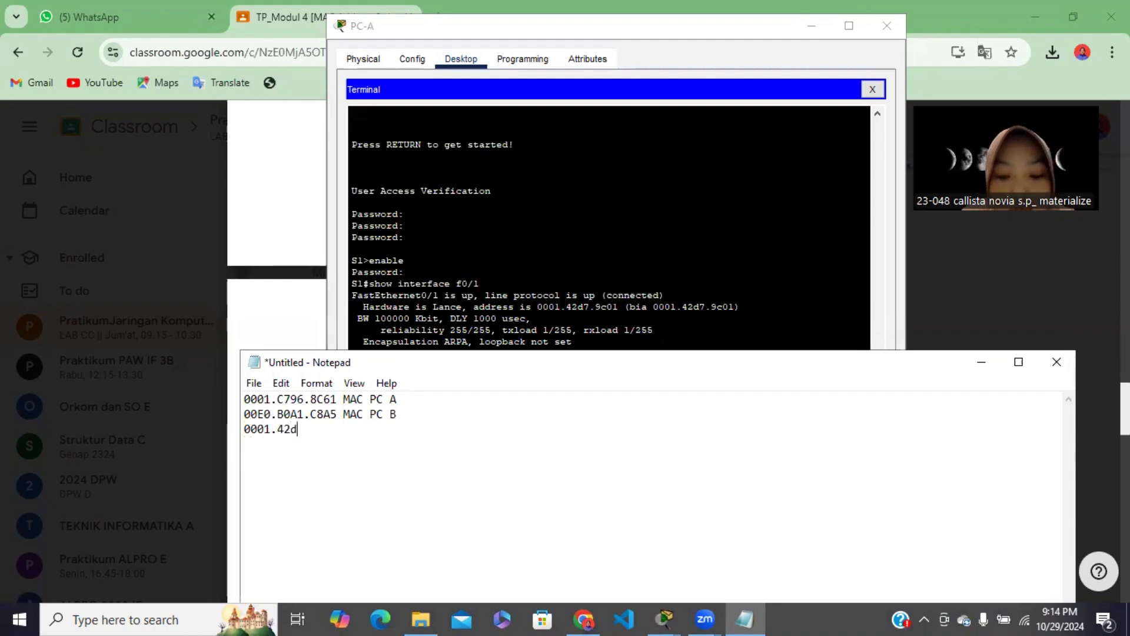
pyautogui.write('7.9')
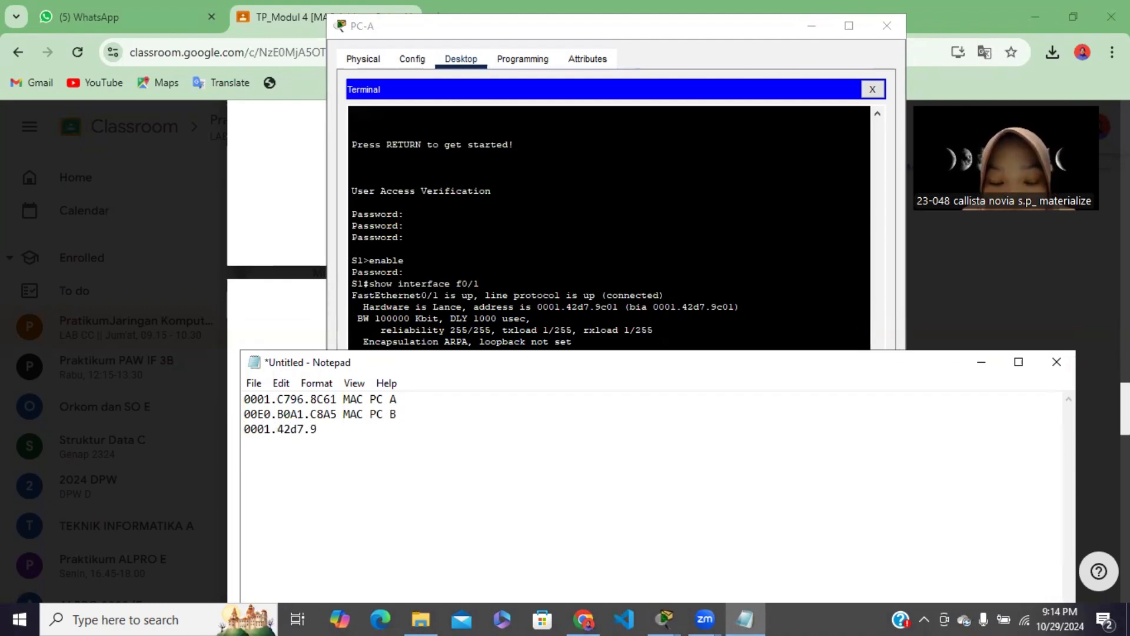
pyautogui.write('c01')
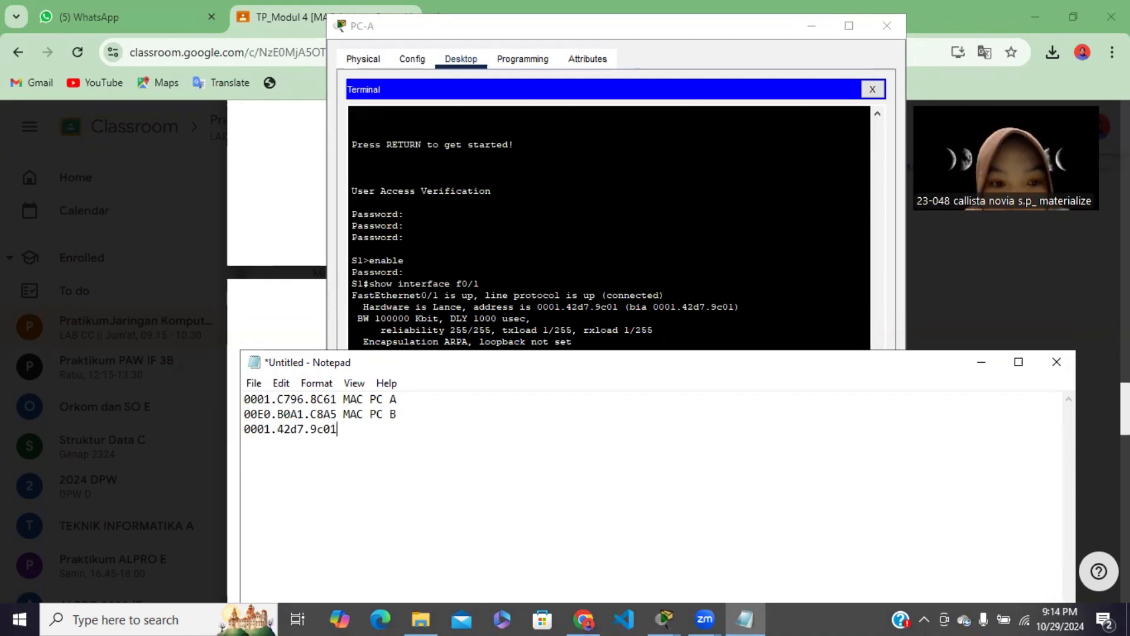
pyautogui.write(' bia')
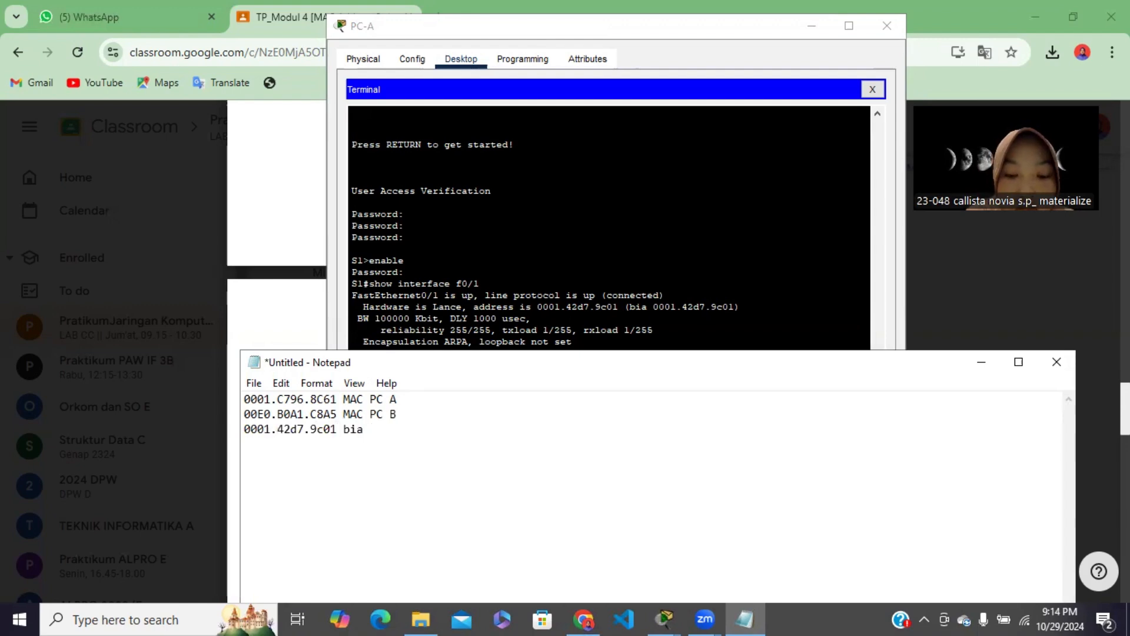
pyautogui.write(' S1')
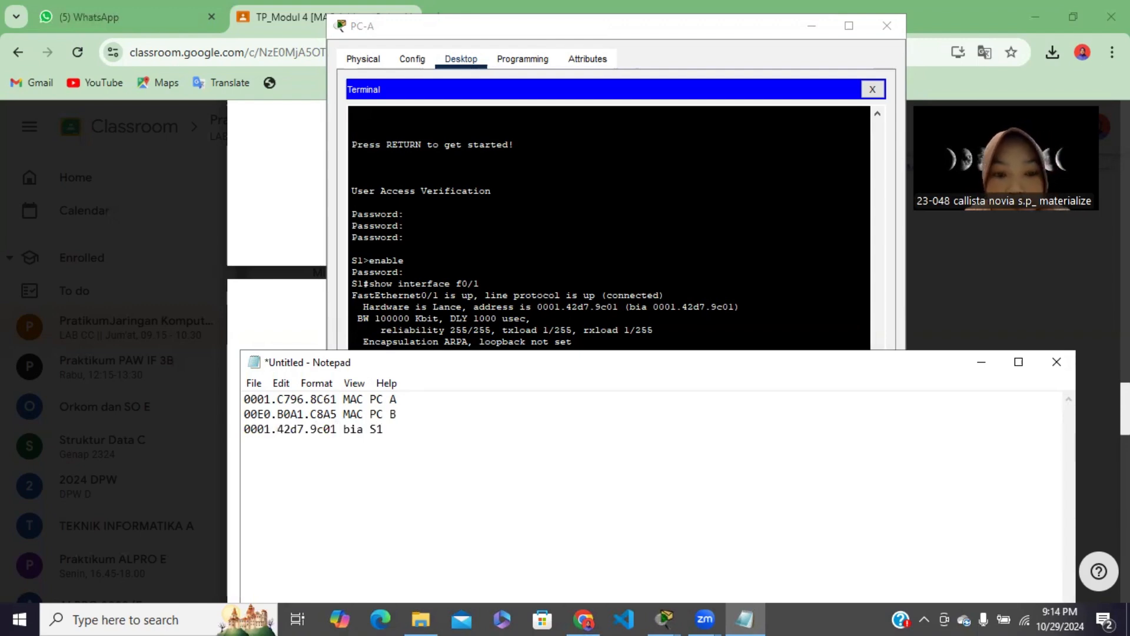
pyautogui.click(982, 362)
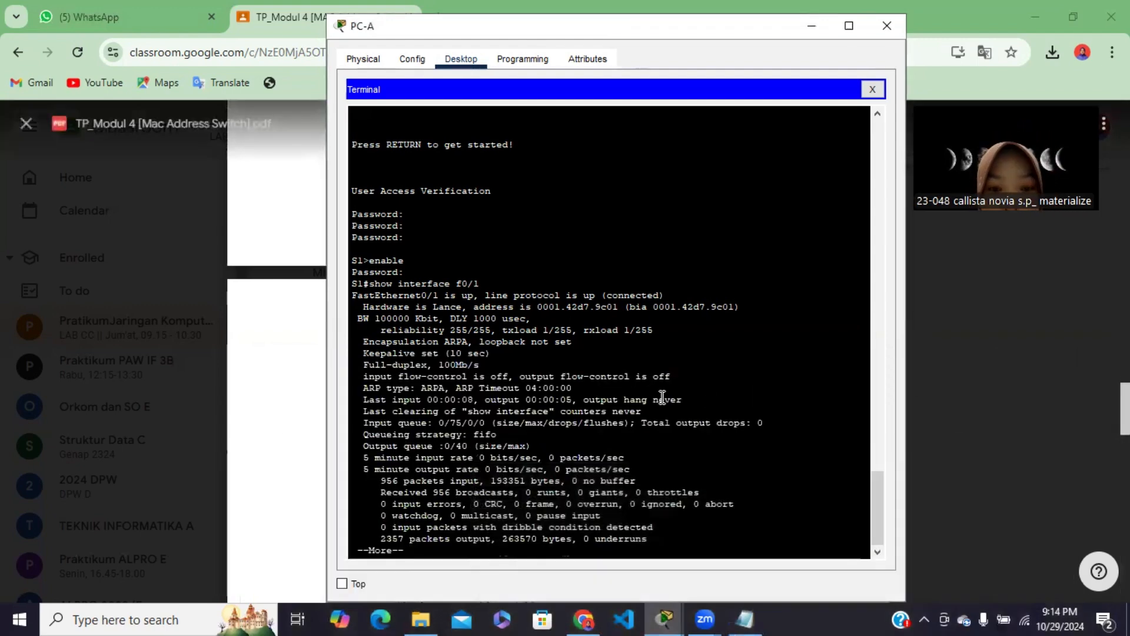
# Switch to Chrome and read the module's instructions on the S2 F0/1 address and the MAC address table
pyautogui.click(584, 619)
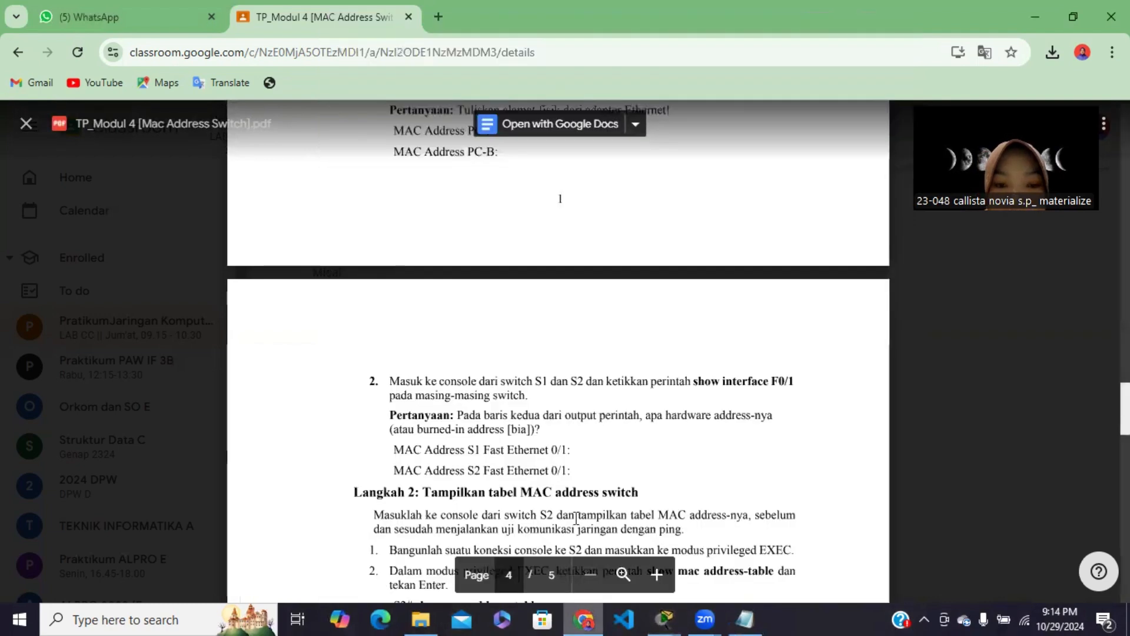
pyautogui.scroll(-1, 568, 423)
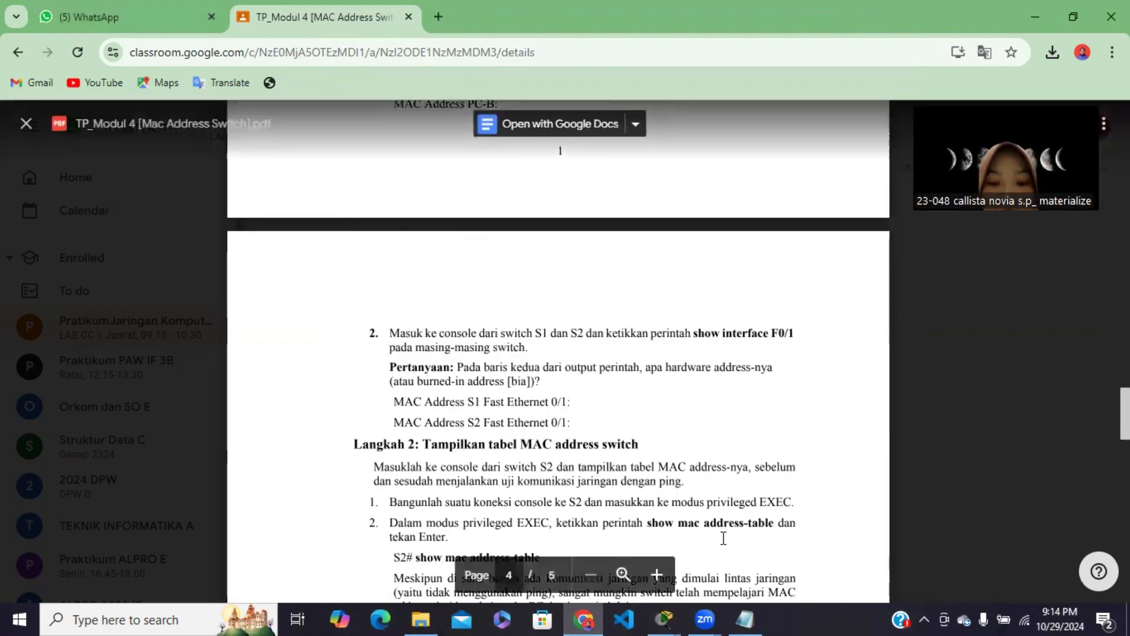
# Switch to Packet Tracer, close PC-A's terminal session, and move the console cable's switch end from S1 to S2's Console port
pyautogui.moveTo(664, 618)
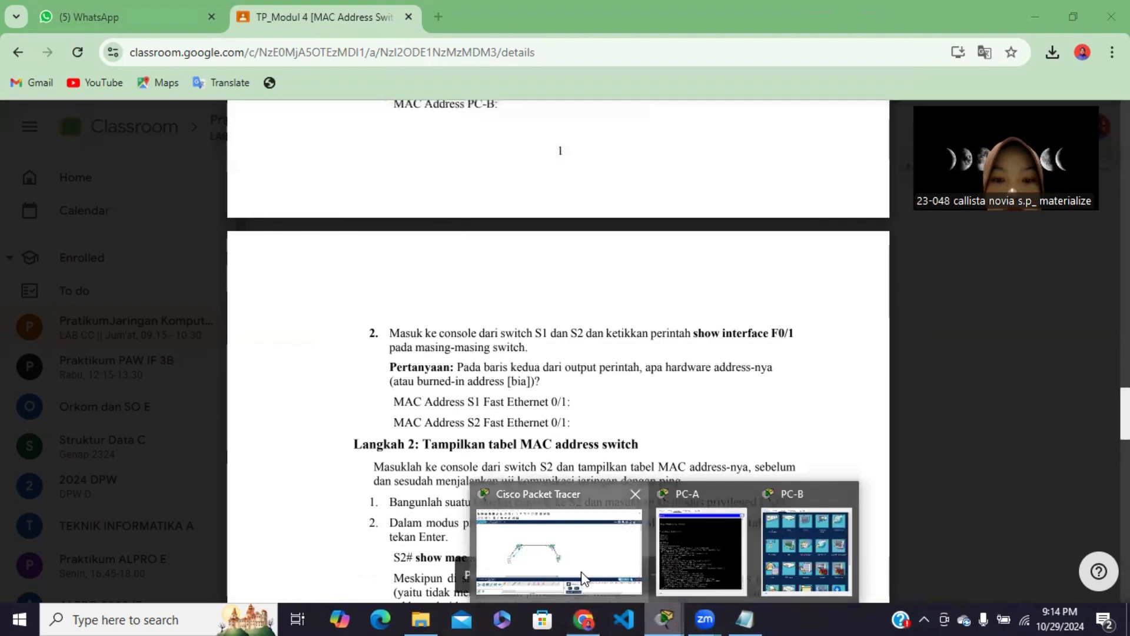
pyautogui.click(607, 588)
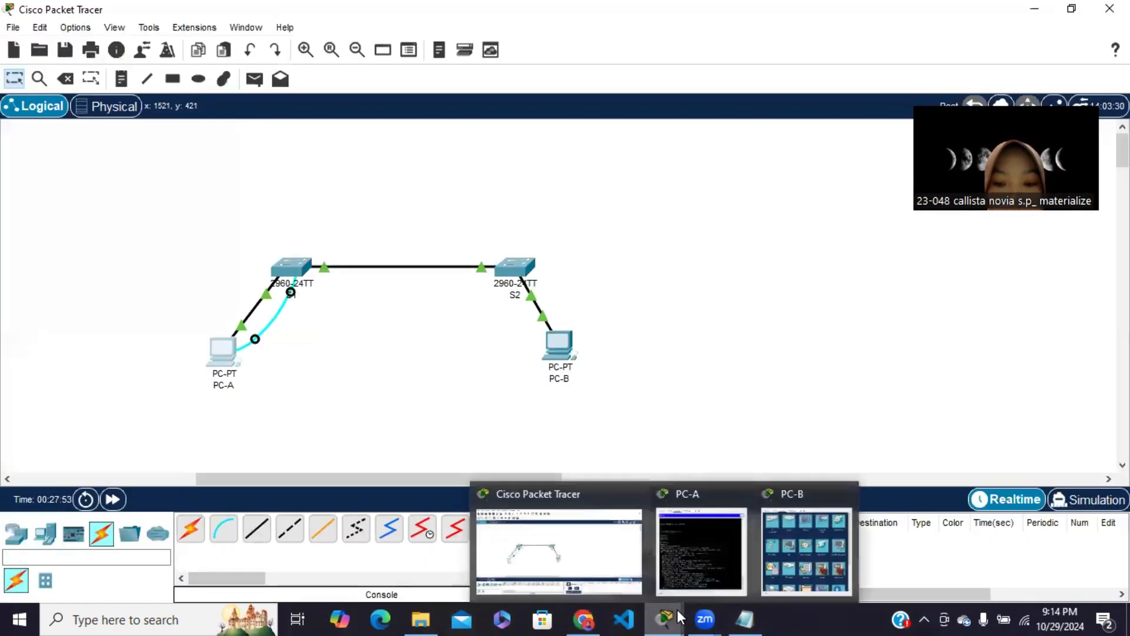
pyautogui.click(699, 542)
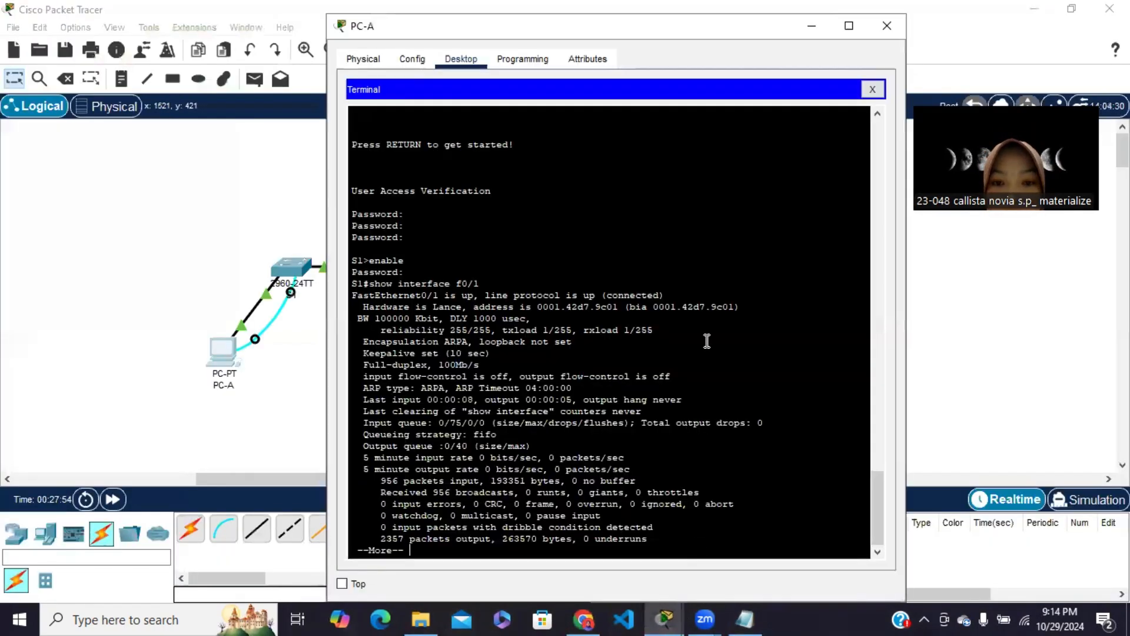
pyautogui.click(873, 88)
pyautogui.click(812, 26)
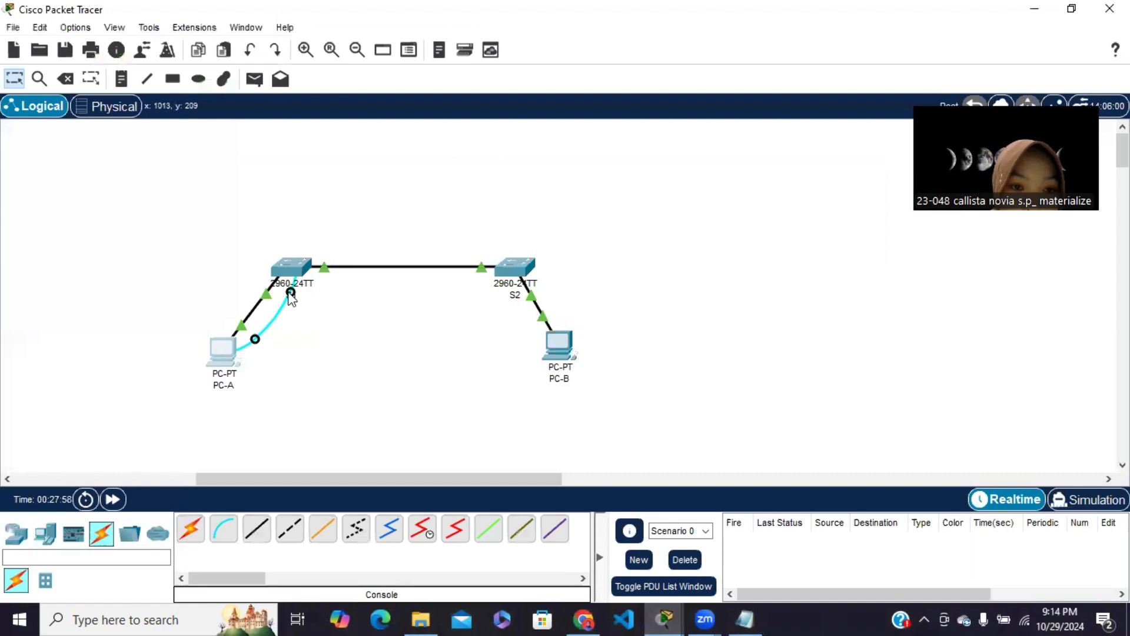
pyautogui.click(515, 266)
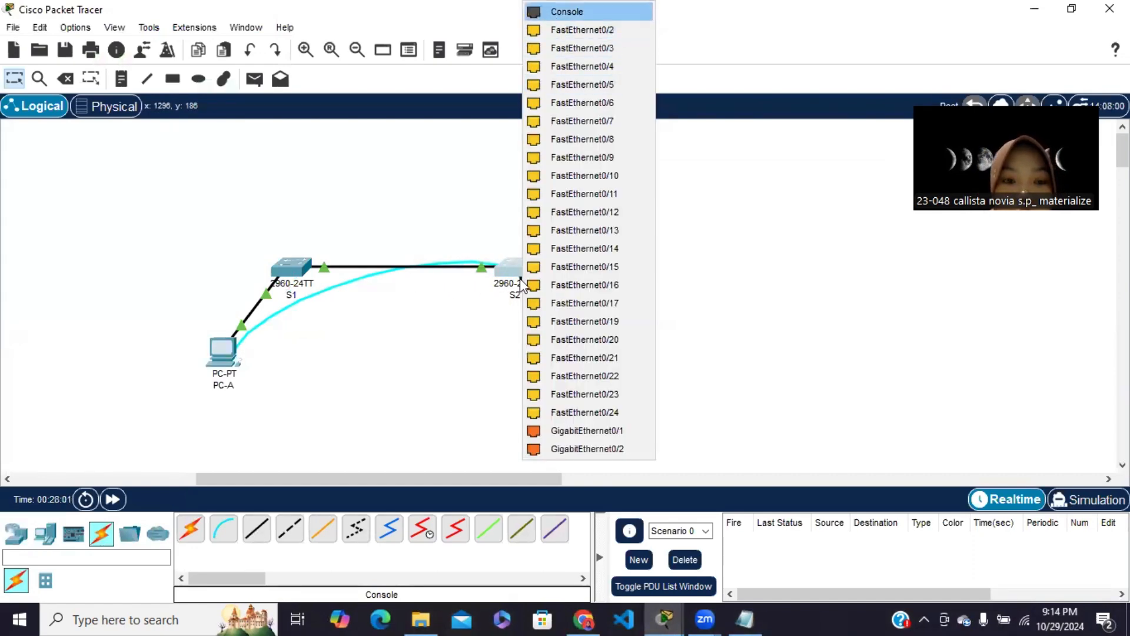
pyautogui.click(567, 11)
# Open a Terminal session on PC-A with 9600 bits per second, 8 data bits, no parity, 1 stop bit and no flow control
pyautogui.click(222, 352)
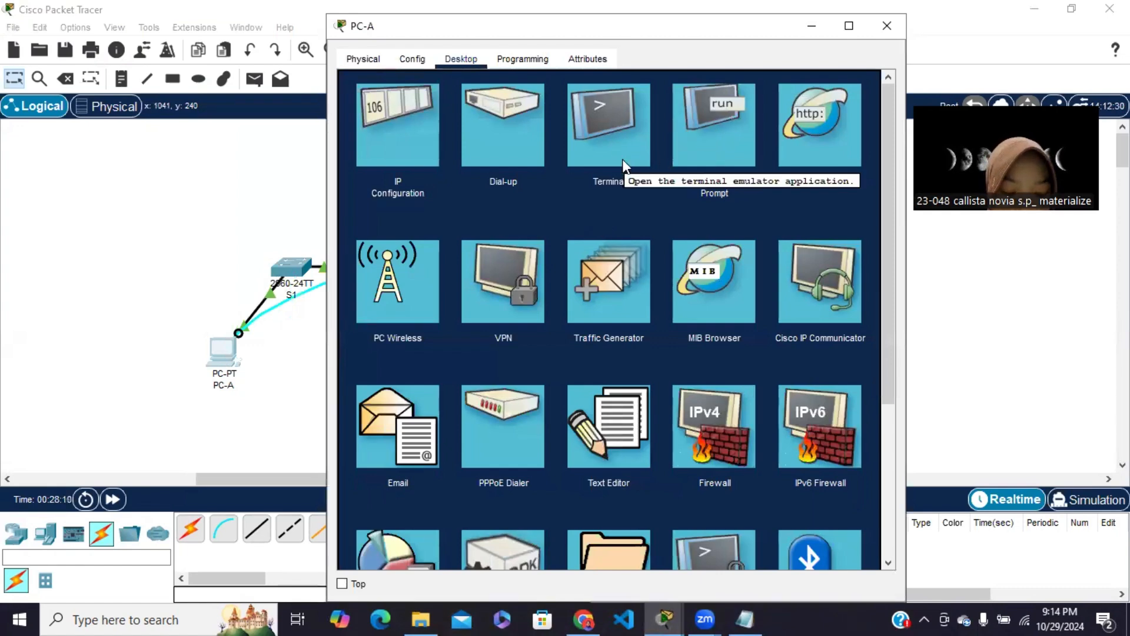
pyautogui.click(602, 159)
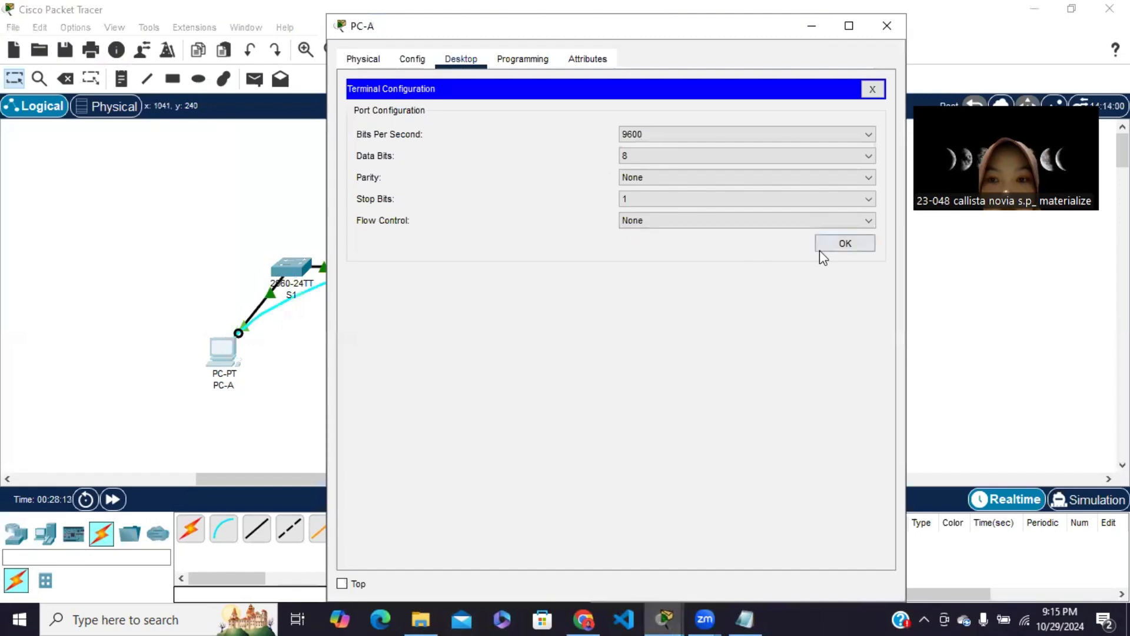
pyautogui.click(836, 245)
# Log in to S2 with the console password and enter privileged EXEC mode using enable and its password
pyautogui.press('Return')
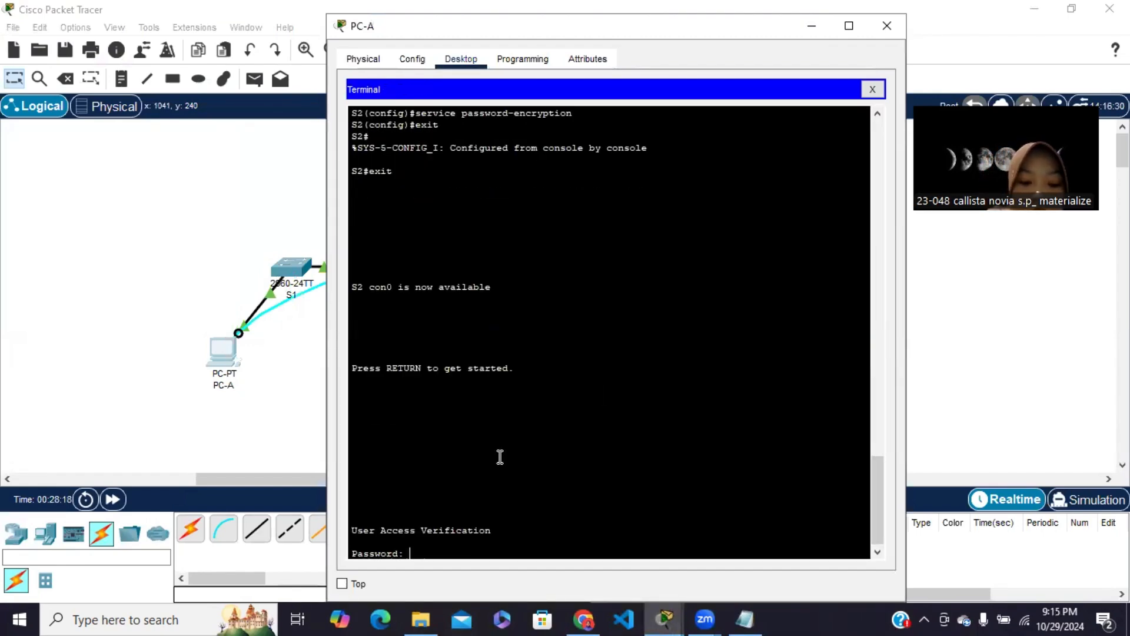
pyautogui.press('Return')
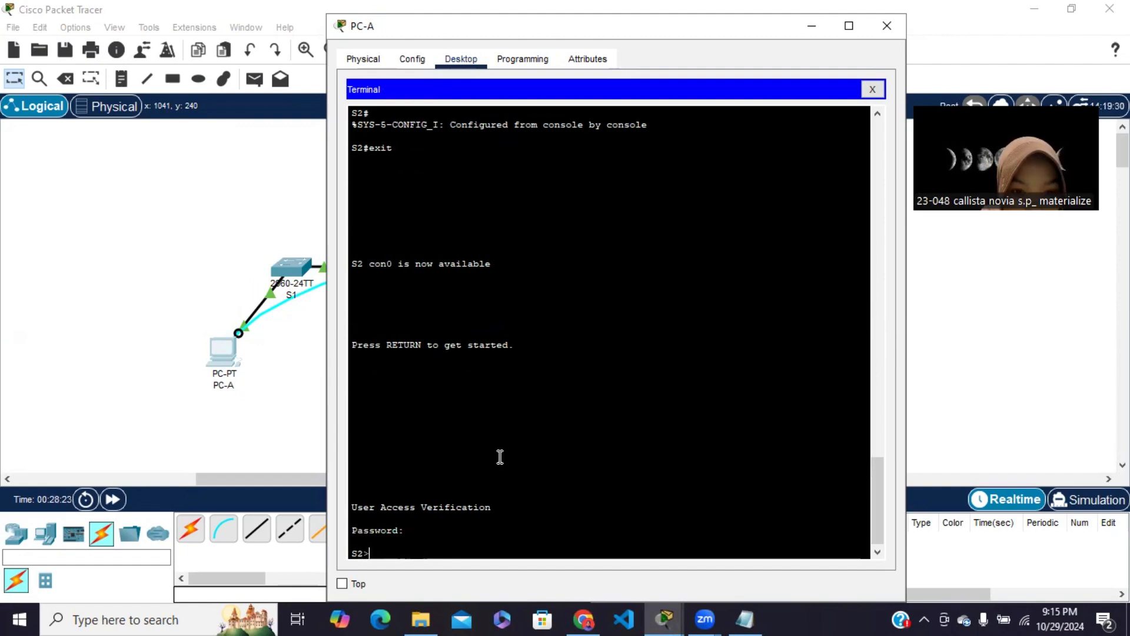
pyautogui.write('enable')
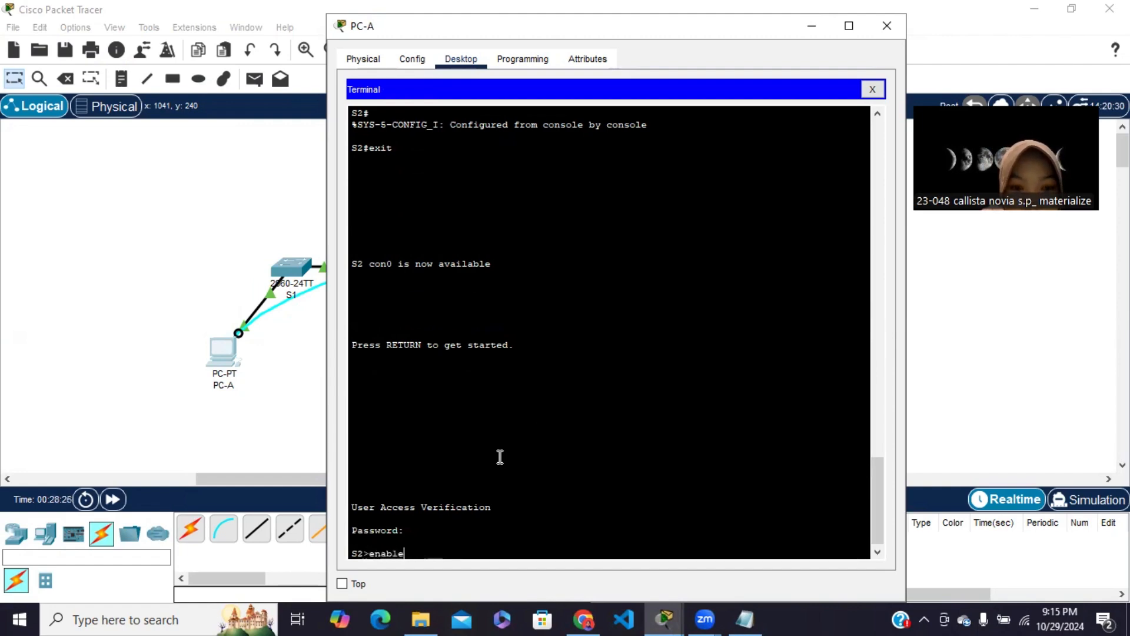
pyautogui.press('Return')
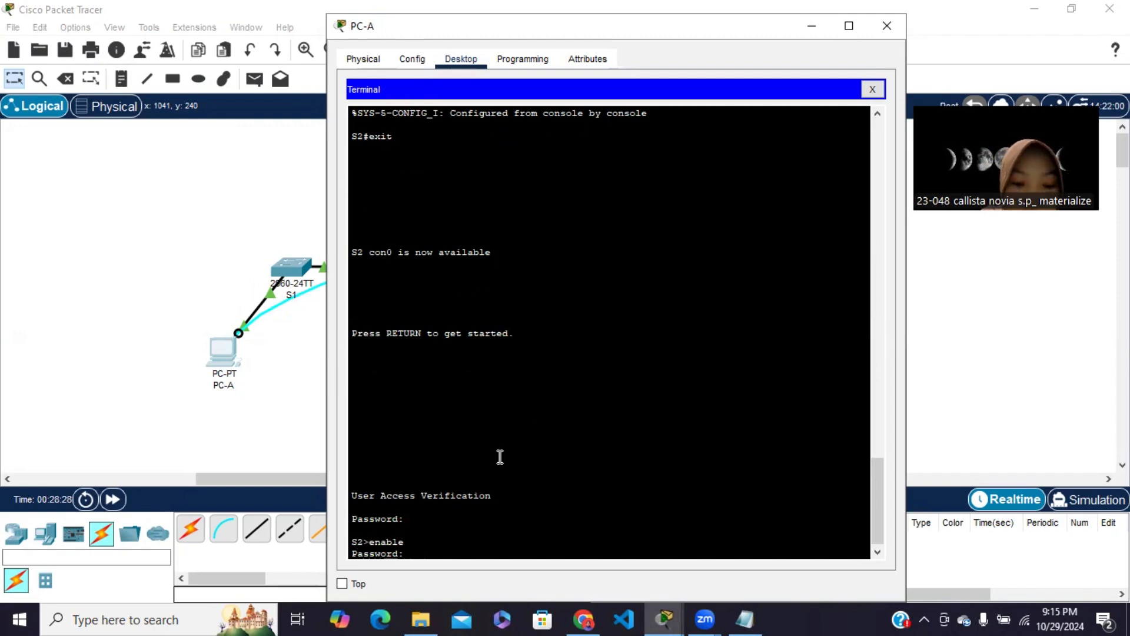
pyautogui.press('Return')
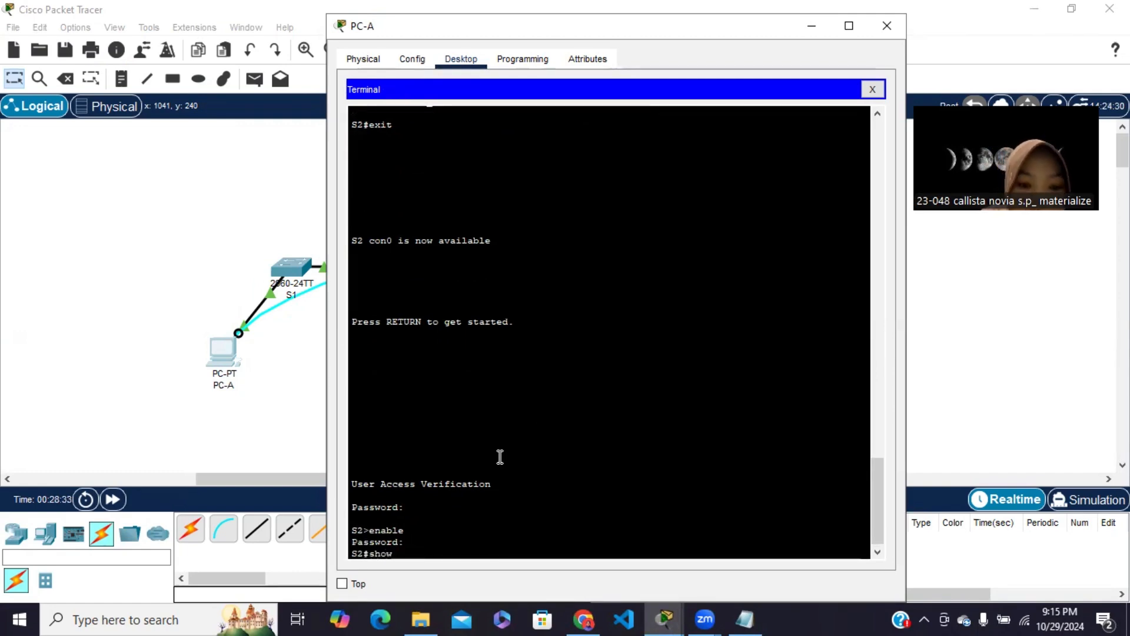
# Display the details of S2's FastEthernet 0/1 port with the command show interface f0/1
pyautogui.write('inr\\')
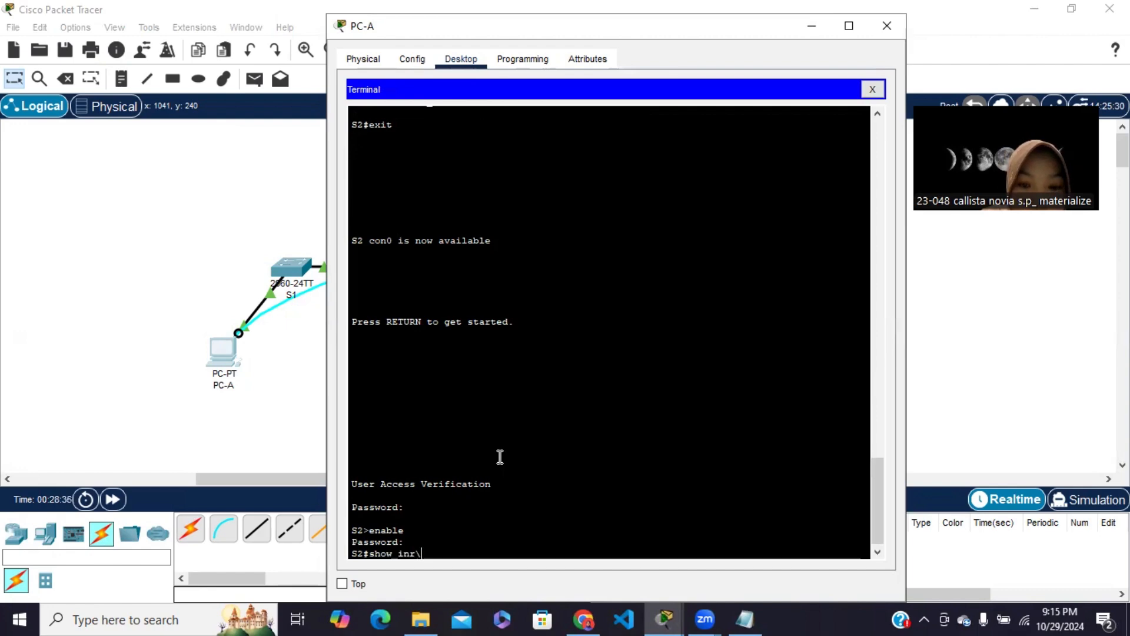
pyautogui.press('BackSpace')
pyautogui.press('BackSpace')
pyautogui.write('terfac')
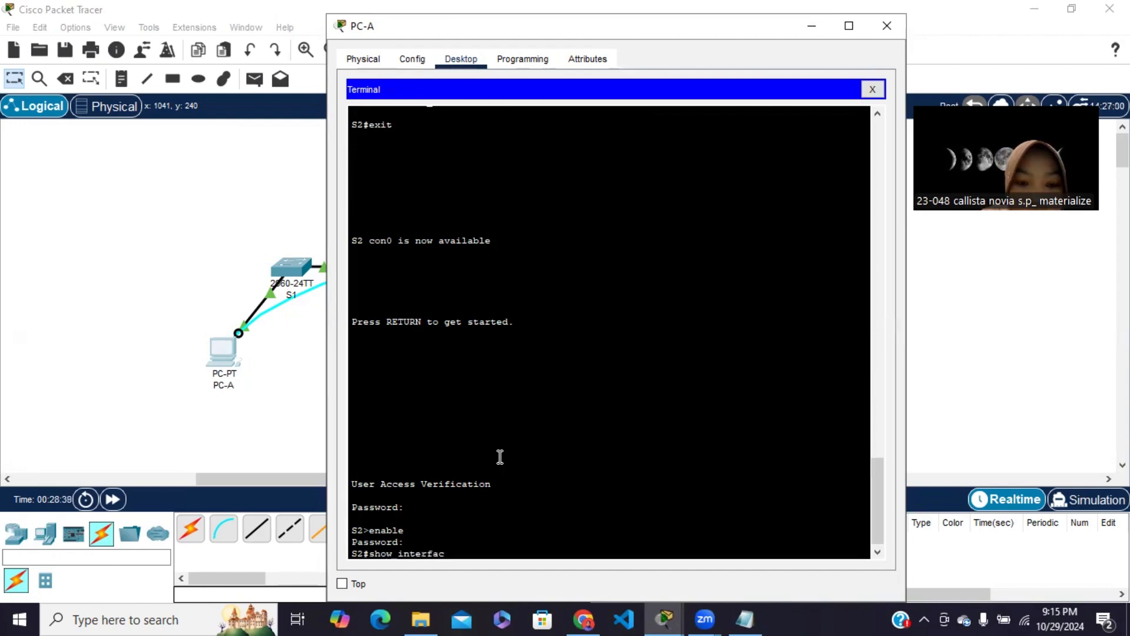
pyautogui.write('e ')
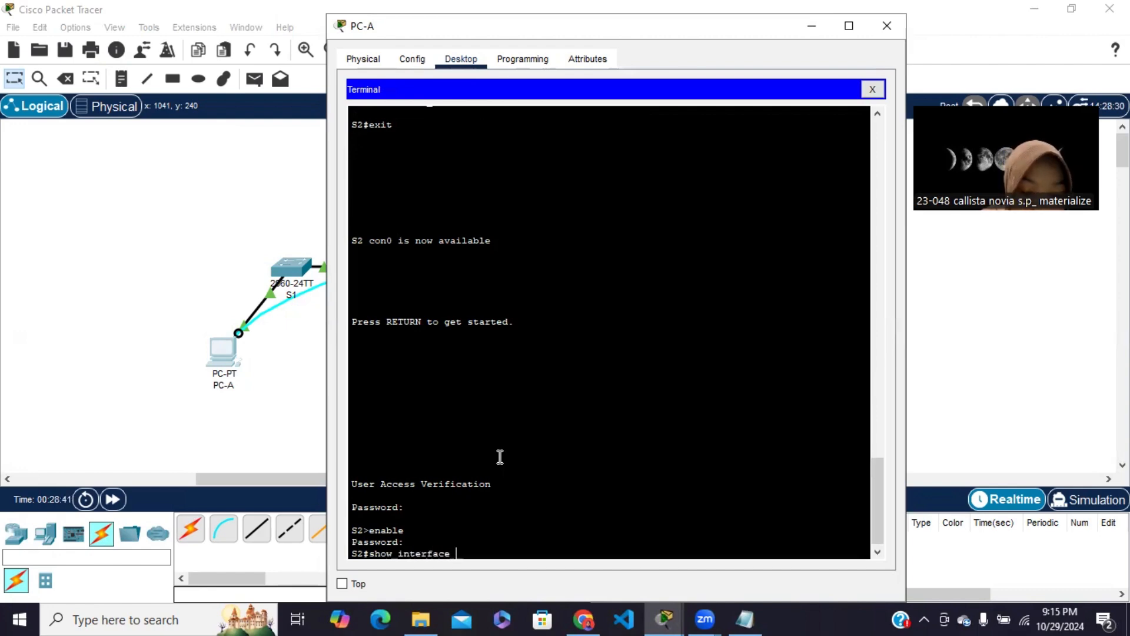
pyautogui.write('f0/1')
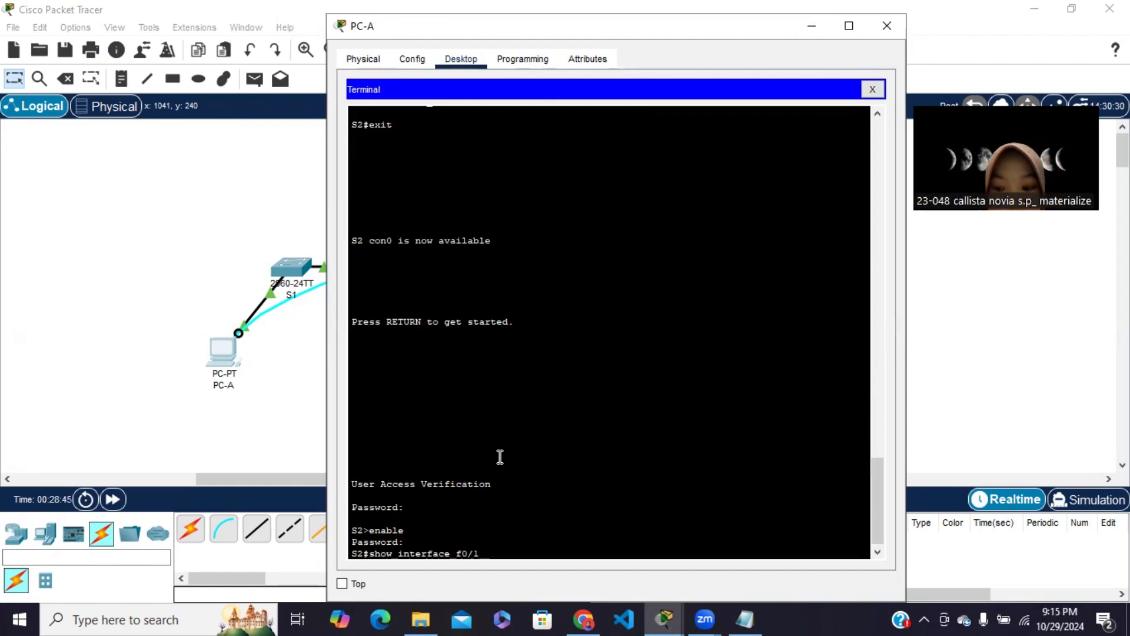
pyautogui.press('Return')
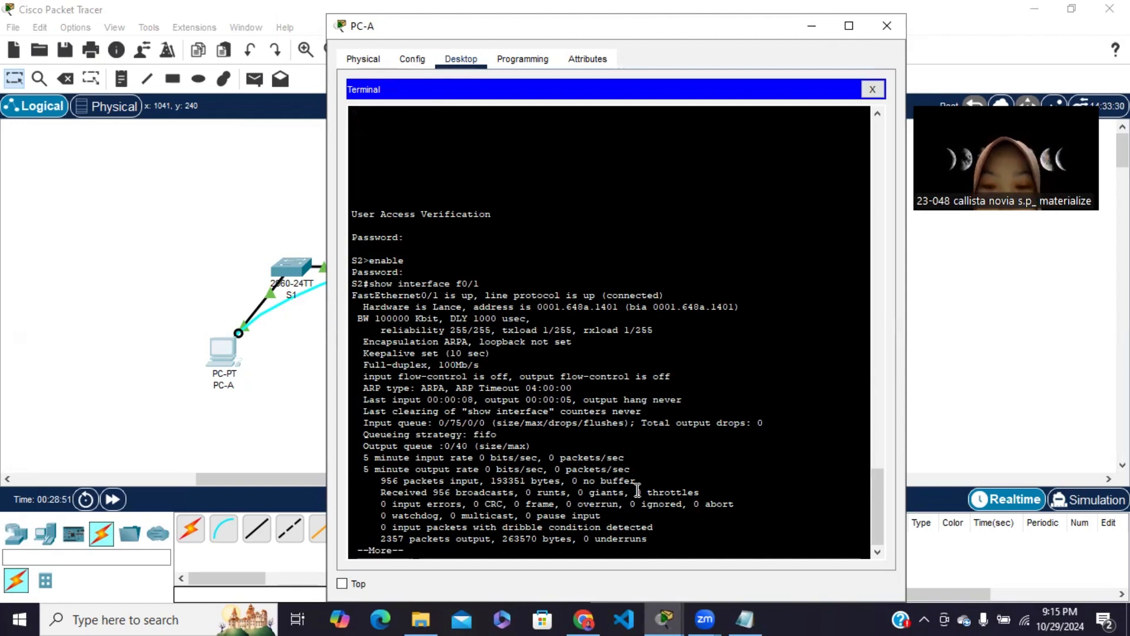
# Switch to Notepad, add the line "0001.648a.1401 bia S2" below the S1 entry, and minimize the notes
pyautogui.click(745, 618)
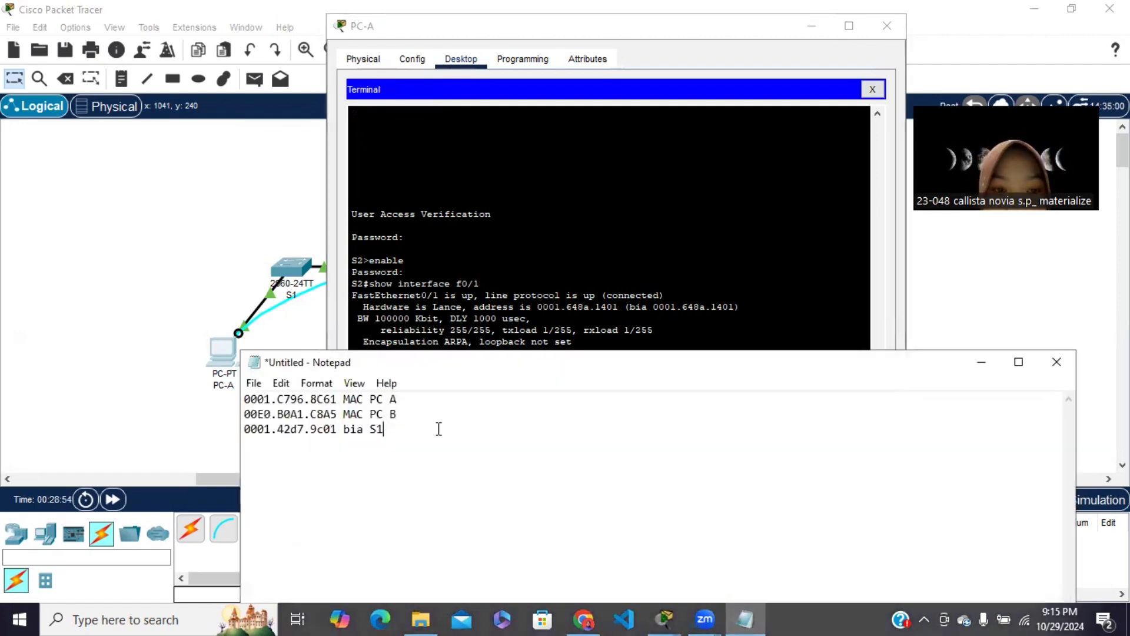
pyautogui.write('0')
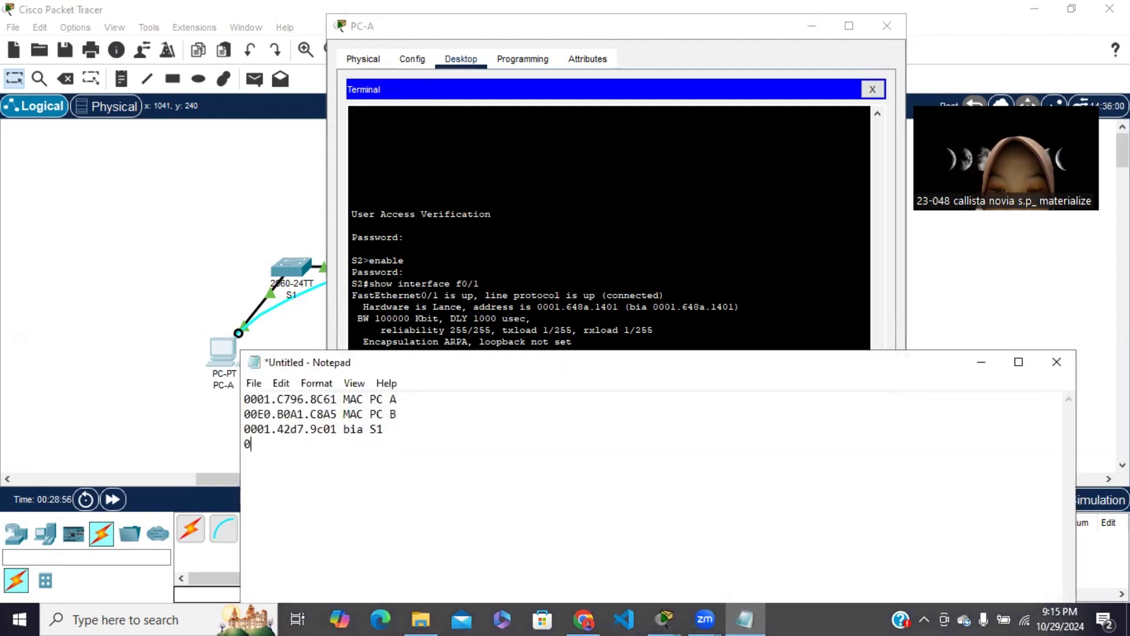
pyautogui.write('001')
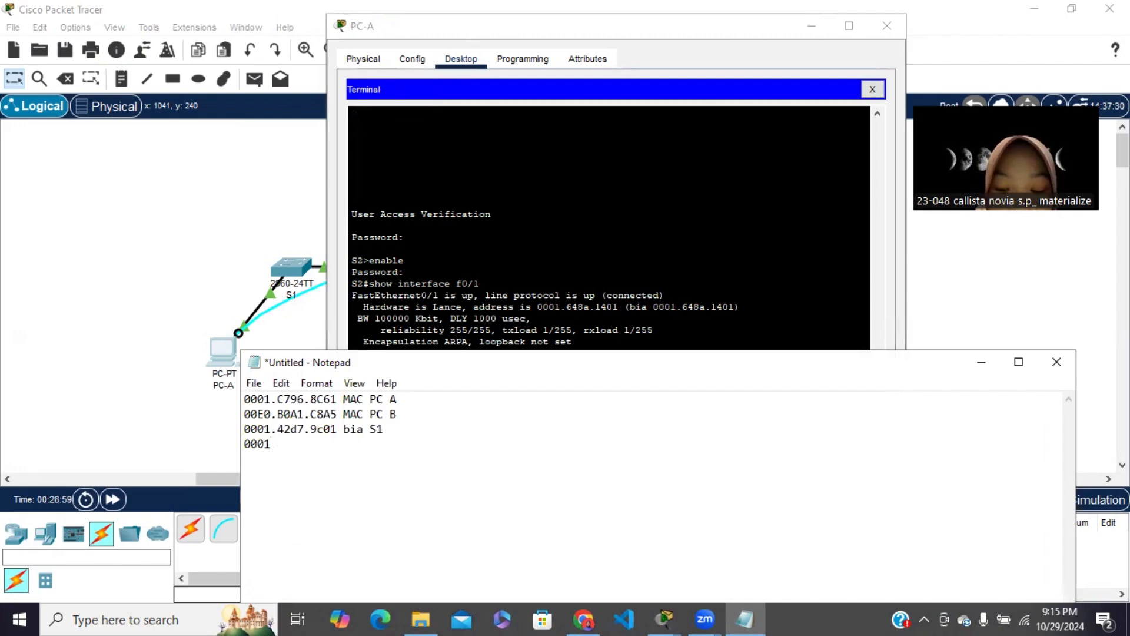
pyautogui.write('.64')
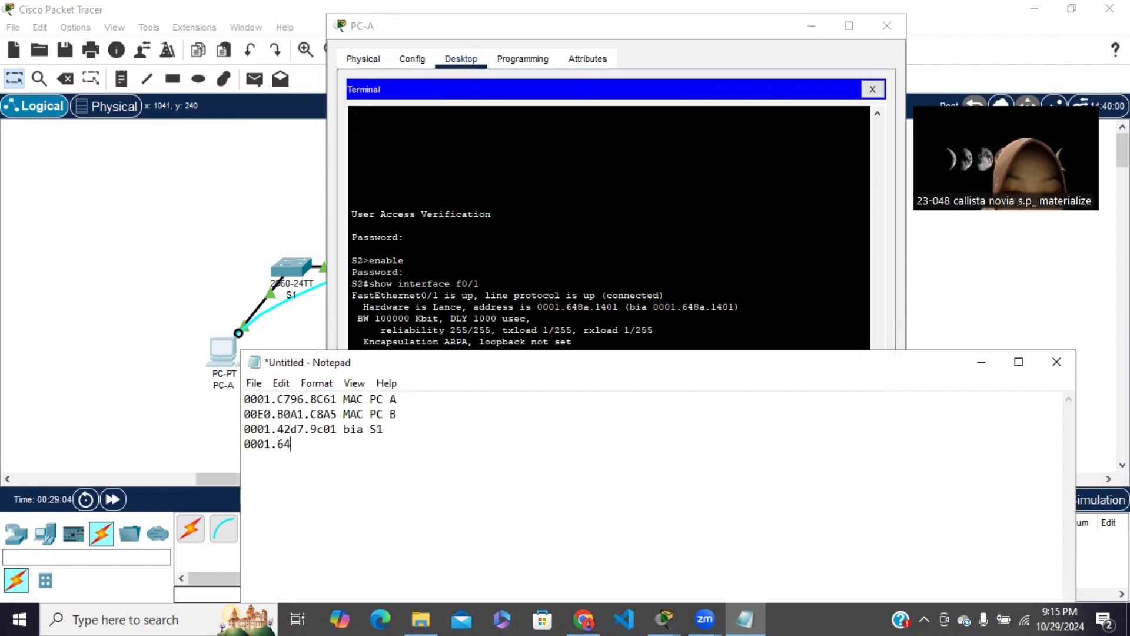
pyautogui.write('8a.')
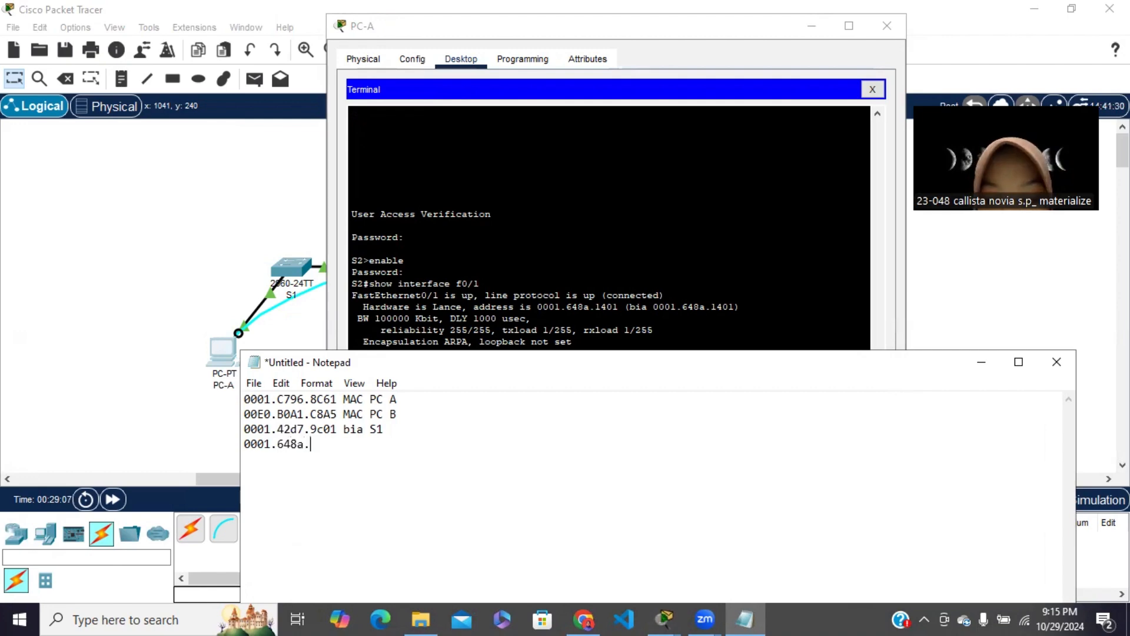
pyautogui.write('14')
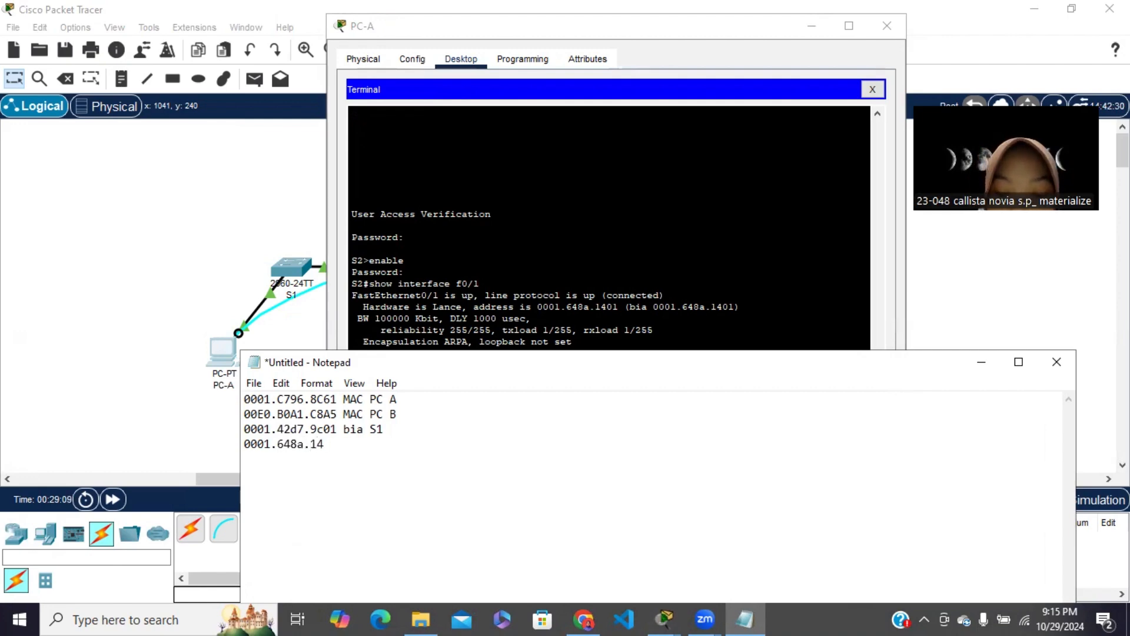
pyautogui.write('01')
pyautogui.write(' bi')
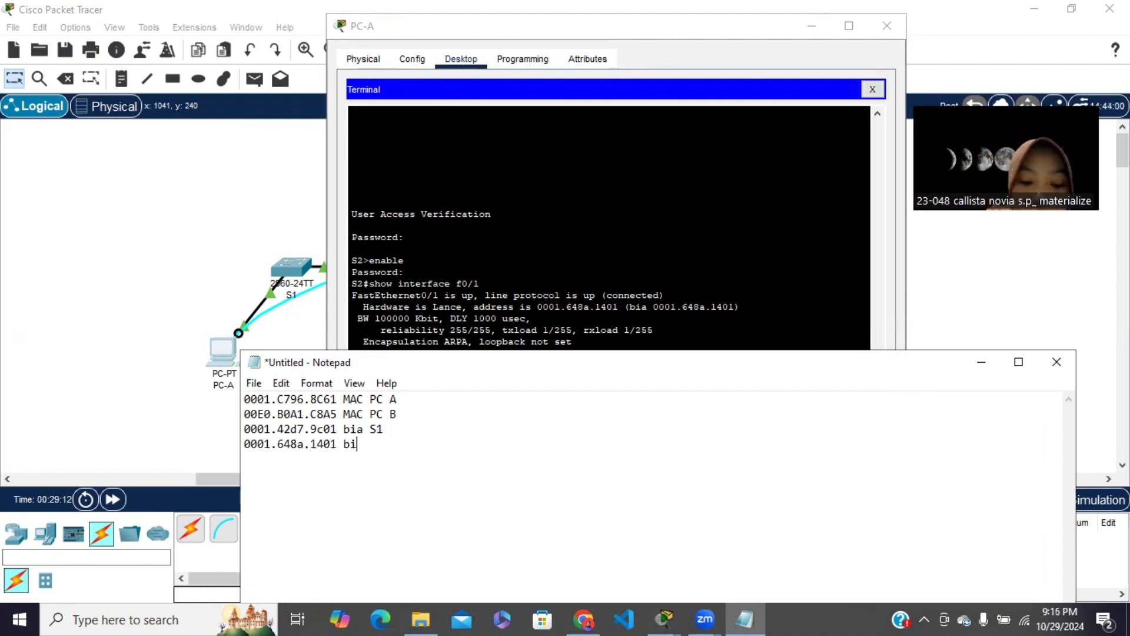
pyautogui.write('a S')
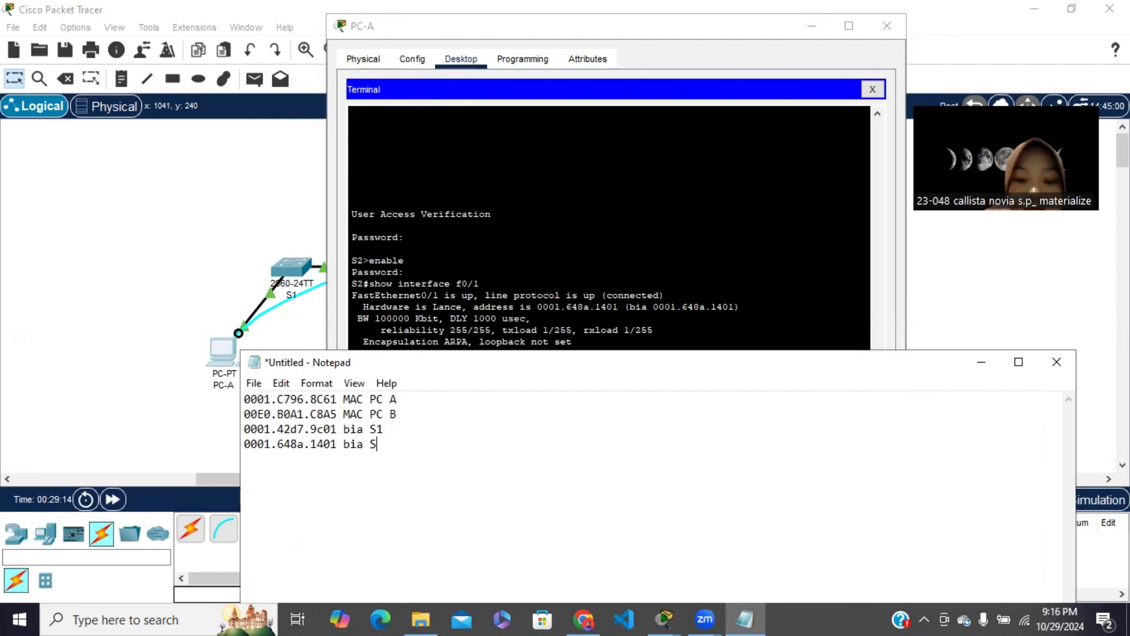
pyautogui.write('@2')
pyautogui.click(982, 362)
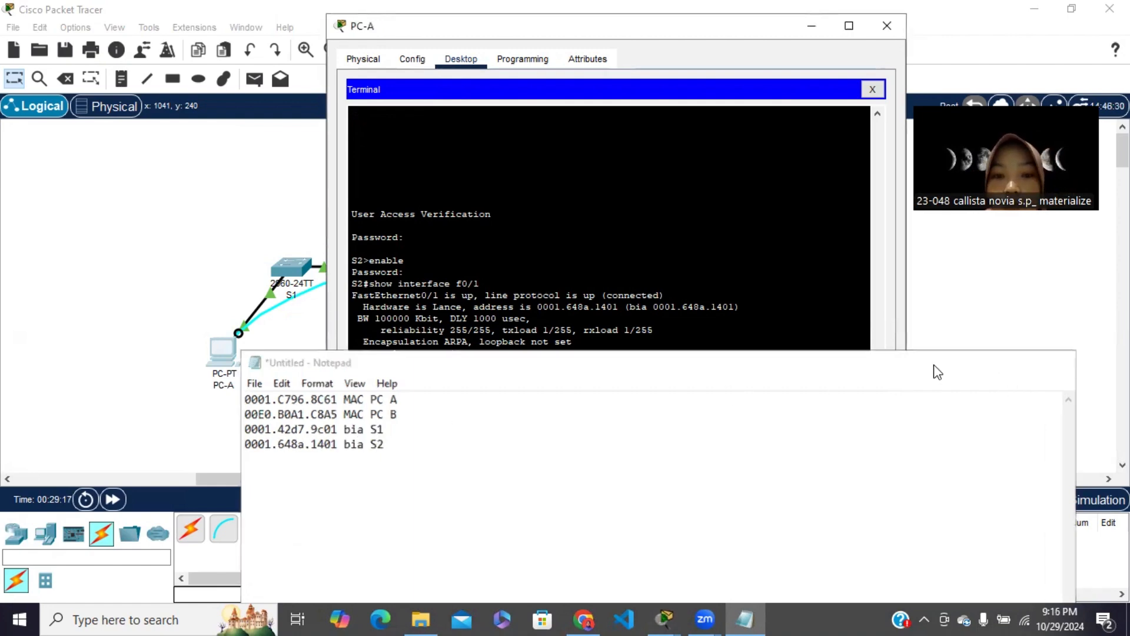
# Close PC-A's terminal session, then switch to Chrome and read the module's Langkah 2 instructions on displaying the switch MAC address table
pyautogui.click(872, 89)
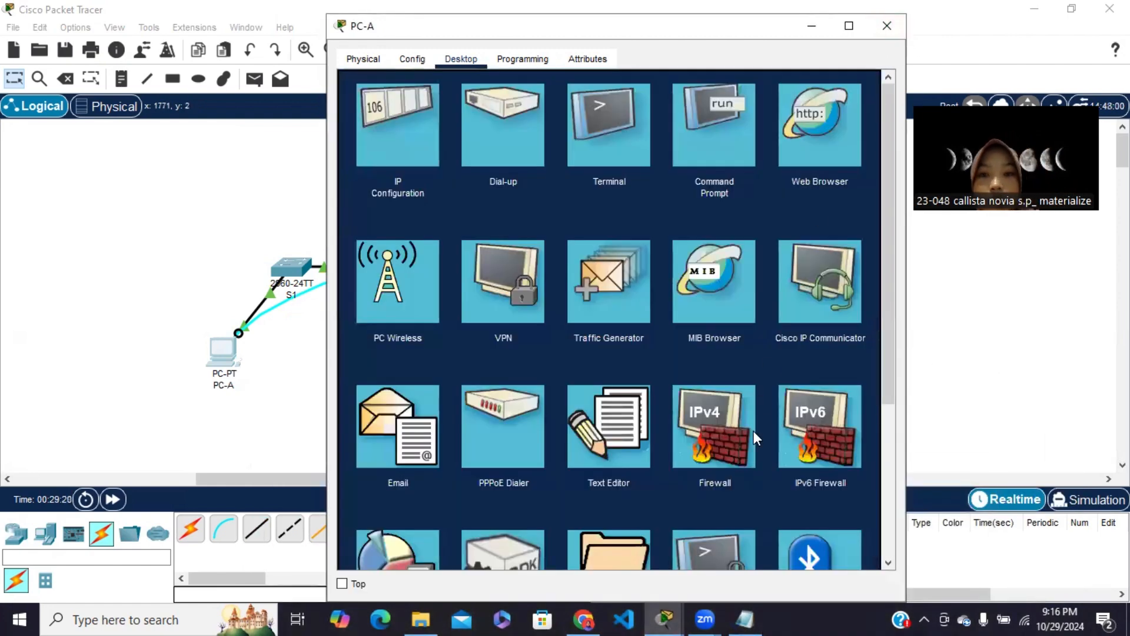
pyautogui.click(812, 25)
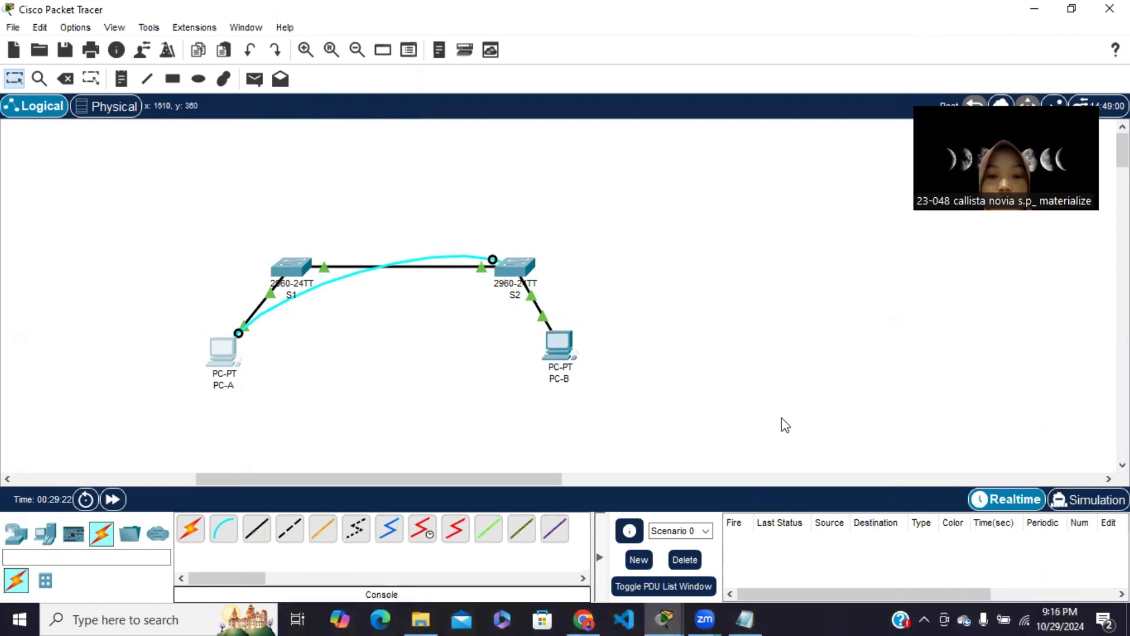
pyautogui.click(586, 619)
pyautogui.scroll(-3, 571, 446)
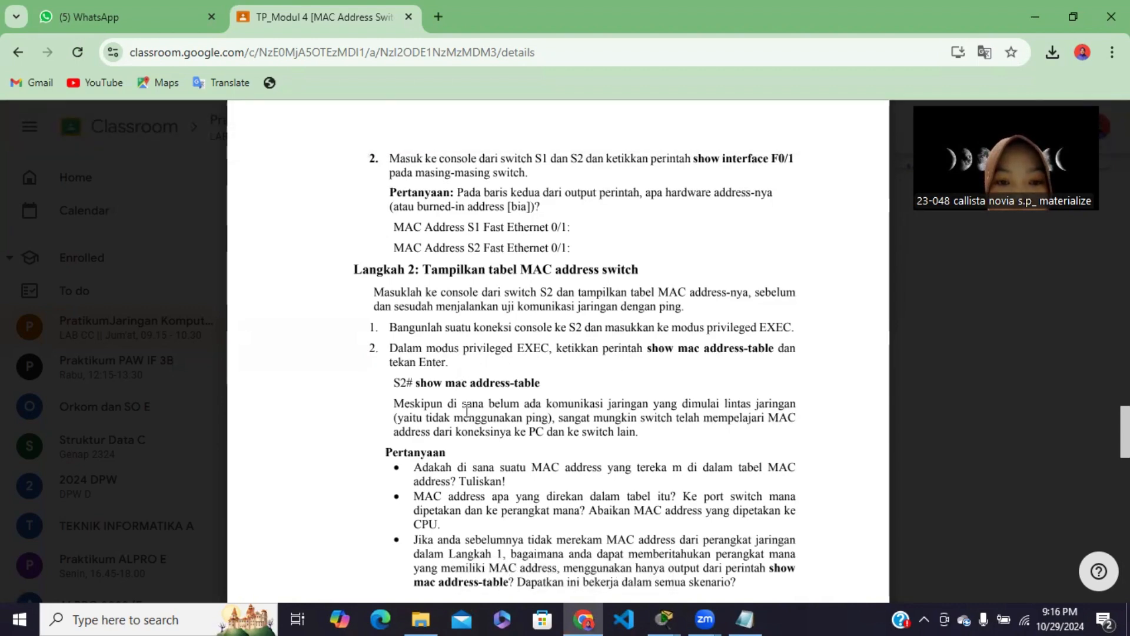
pyautogui.scroll(-2, 467, 411)
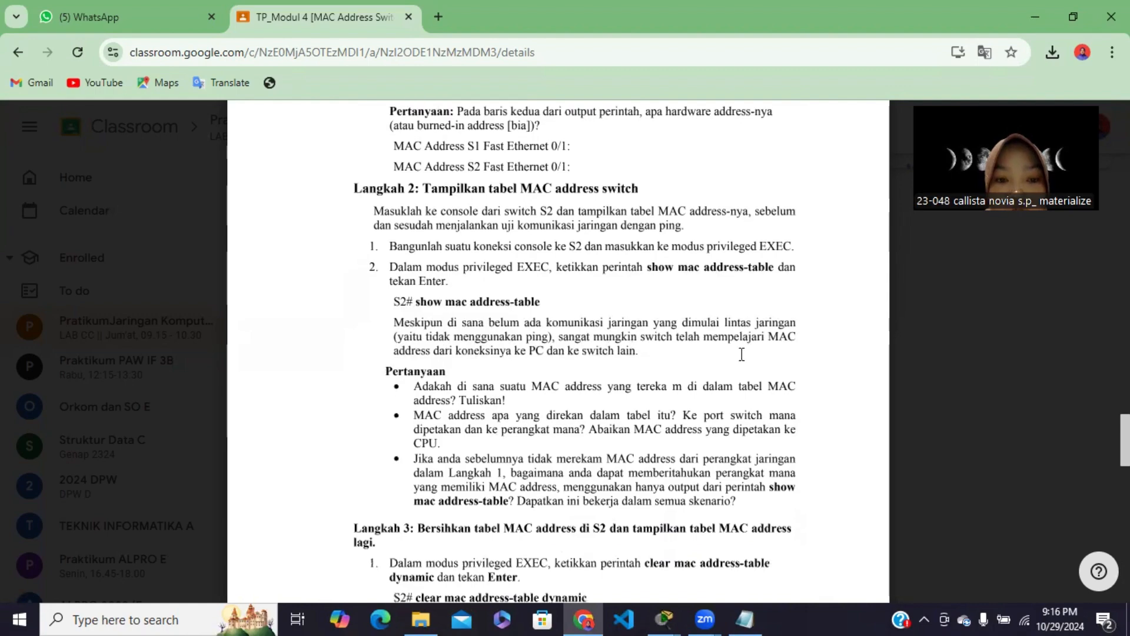
pyautogui.click(965, 387)
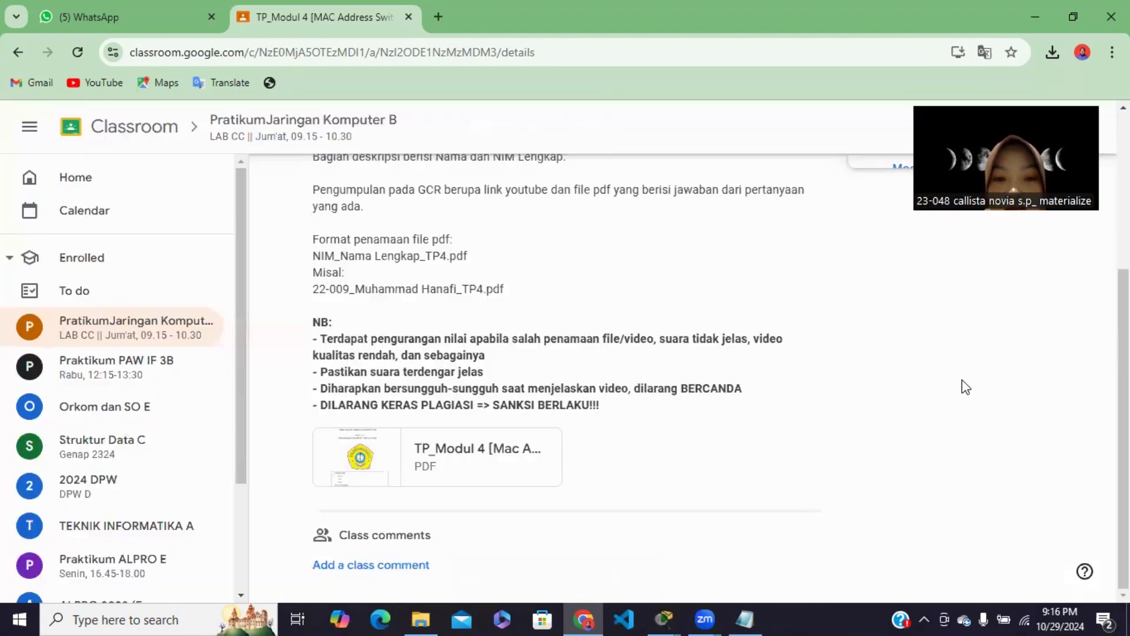
pyautogui.click(522, 455)
pyautogui.scroll(-5, 593, 439)
pyautogui.scroll(-20, 592, 438)
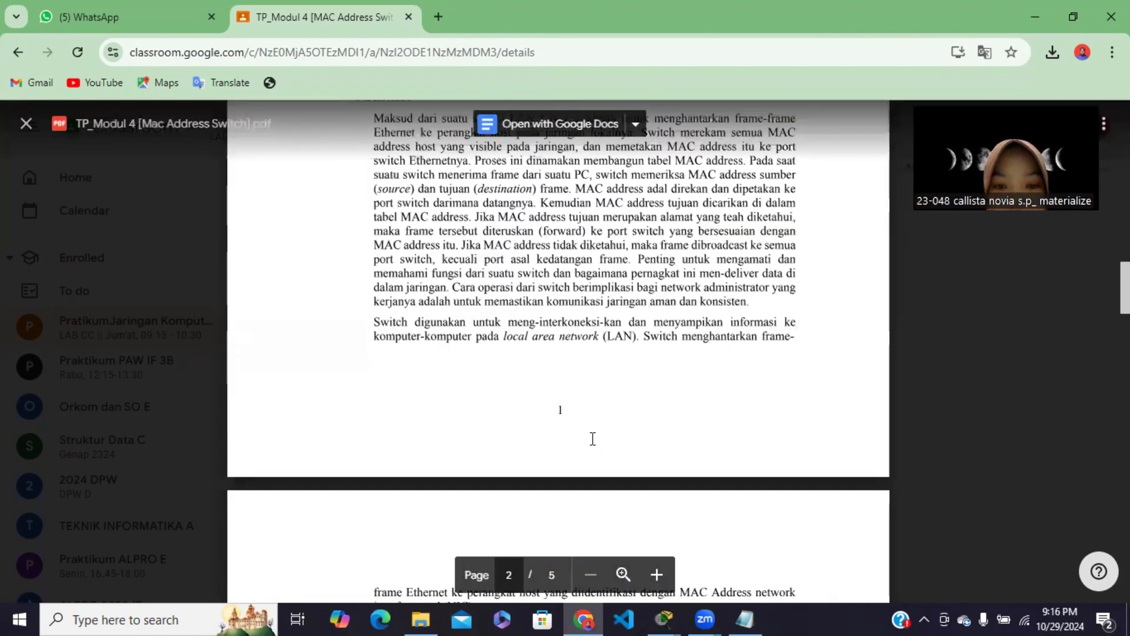
pyautogui.scroll(10, 593, 438)
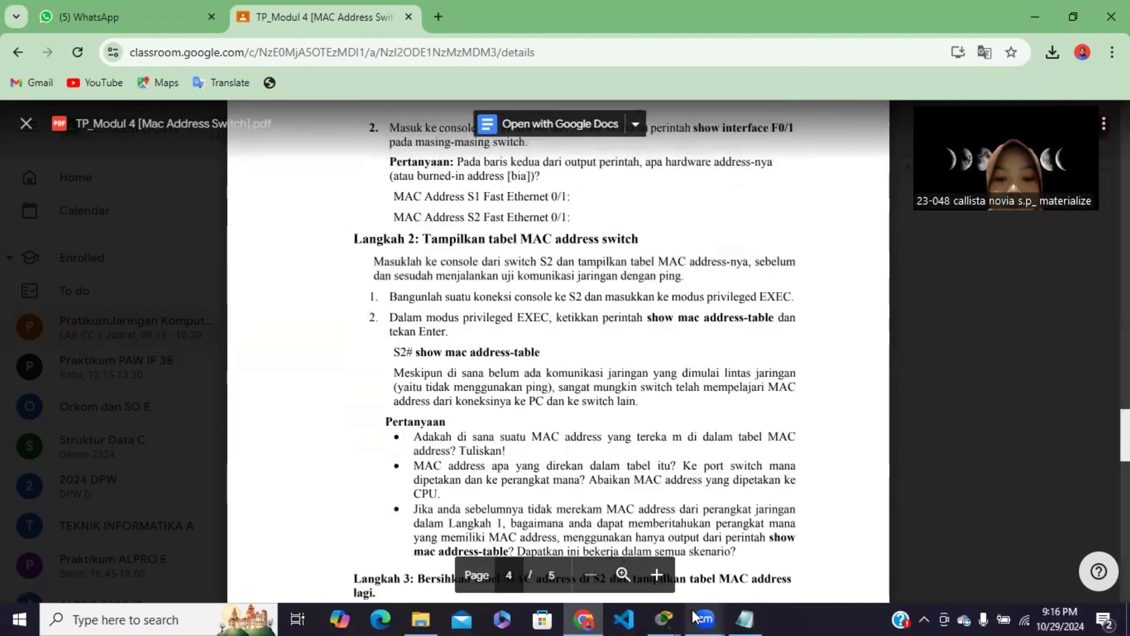
# Switch to Packet Tracer and reopen PC-A's Terminal session with 9600 bits per second, 8 data bits, no parity, 1 stop bit and no flow control
pyautogui.click(665, 619)
pyautogui.click(574, 553)
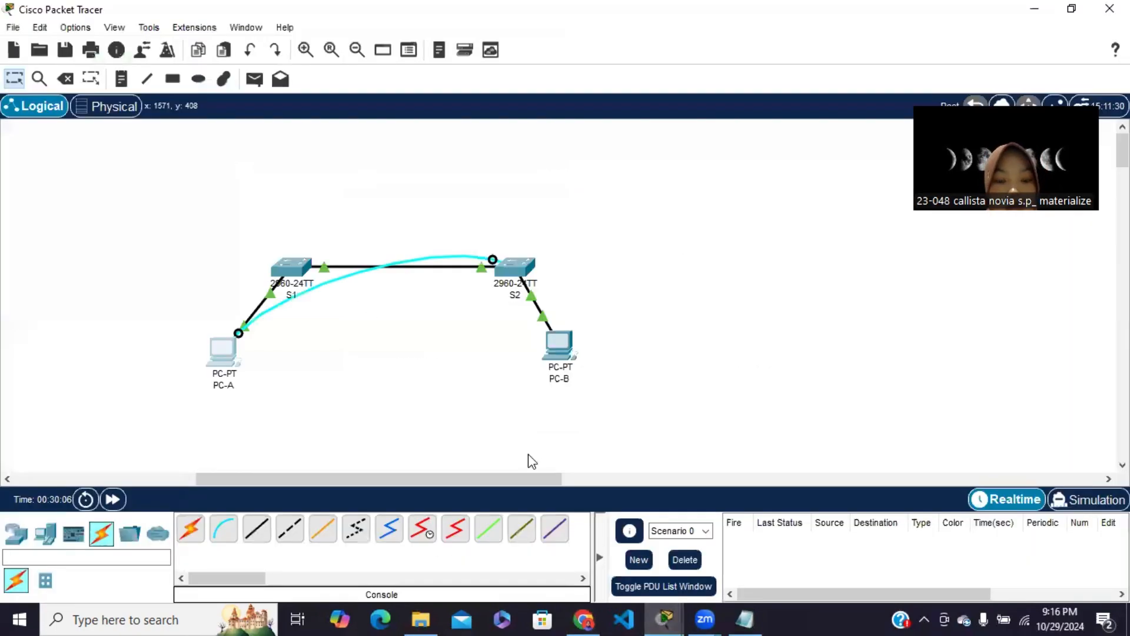
pyautogui.click(219, 351)
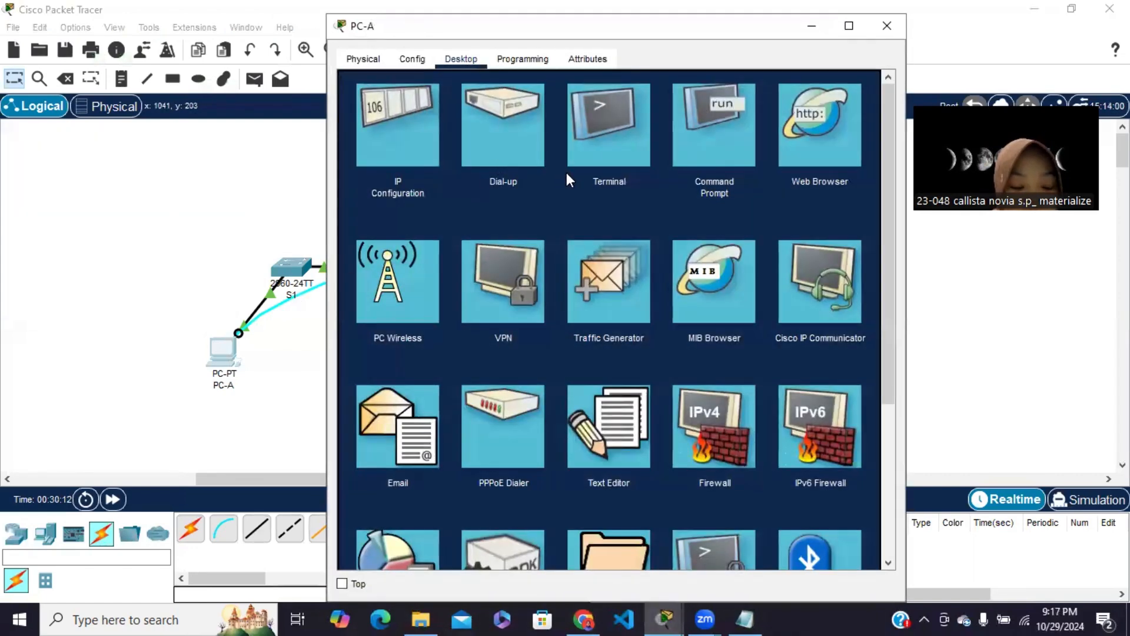
pyautogui.click(632, 153)
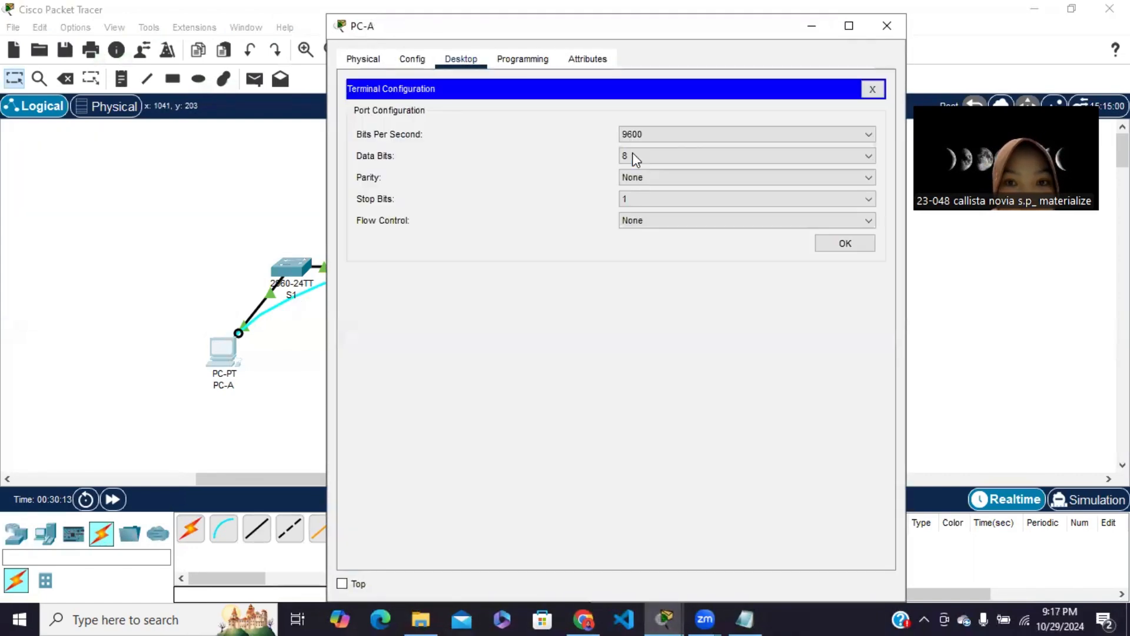
pyautogui.click(820, 243)
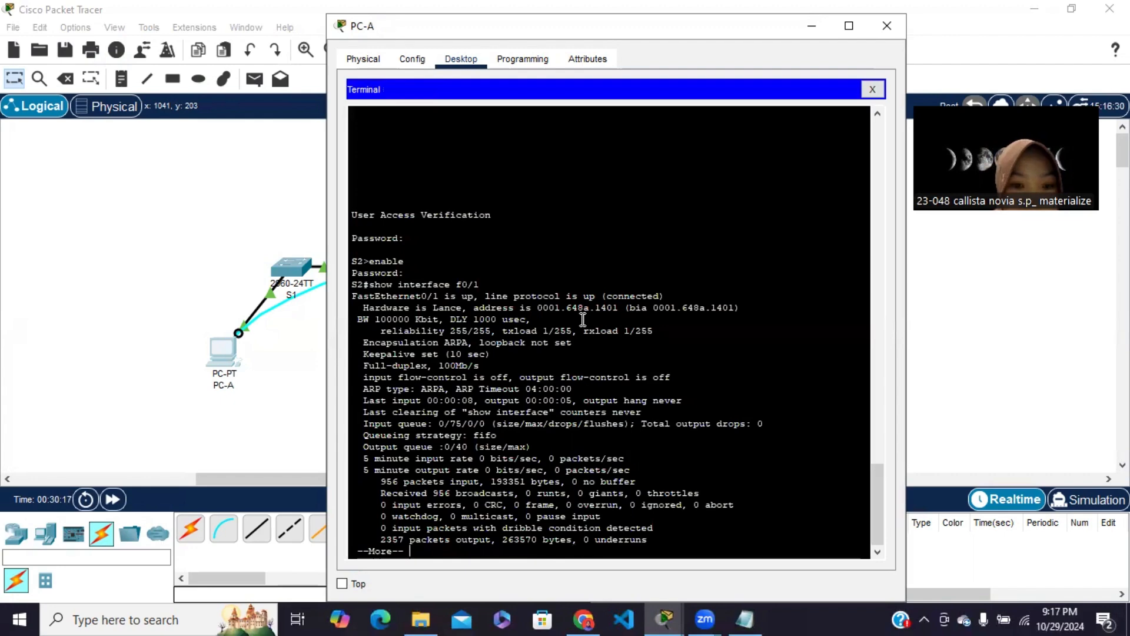
# Page through the remaining interface output to the S2 prompt and run show mac address-table
pyautogui.press('Return')
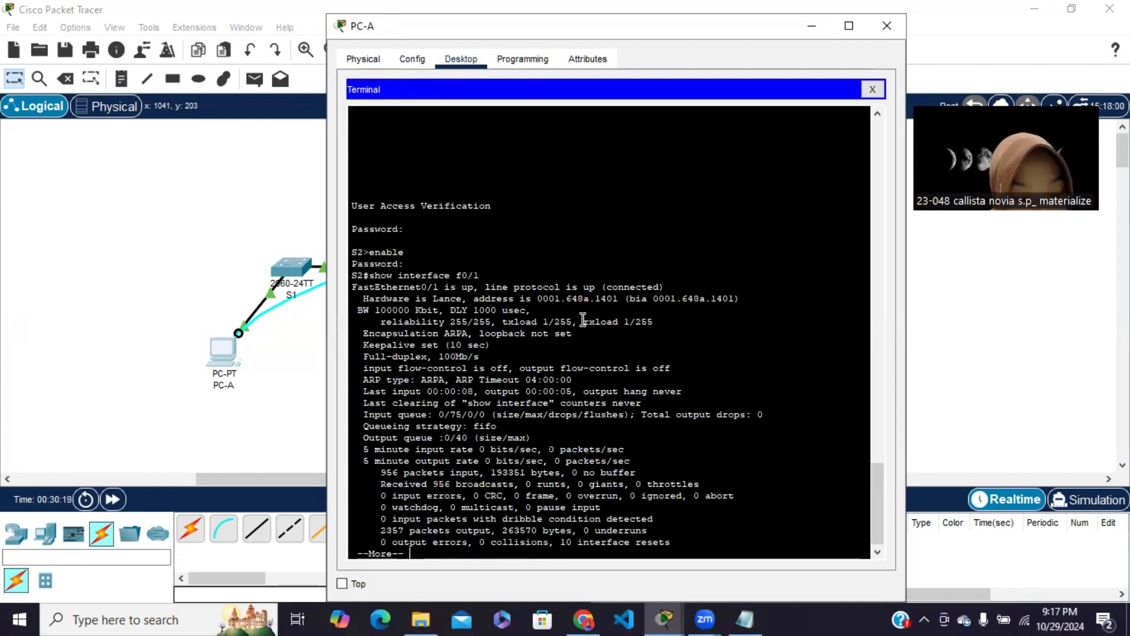
pyautogui.press('Return')
pyautogui.press('Return')
pyautogui.press('Return')
pyautogui.press('Return')
pyautogui.press('Return')
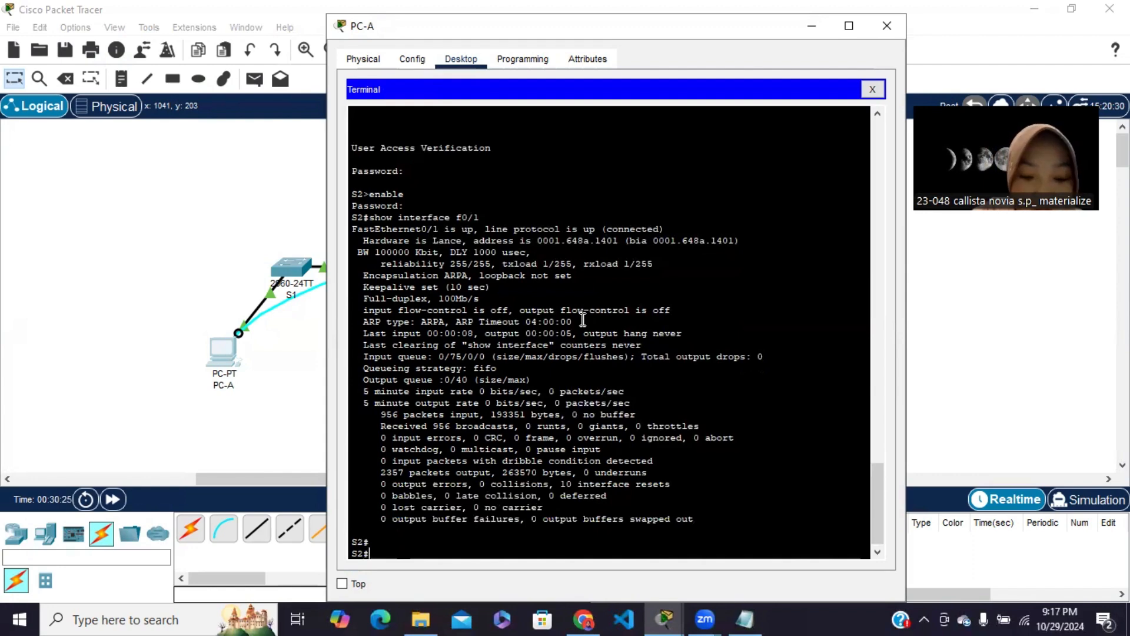
pyautogui.write('show')
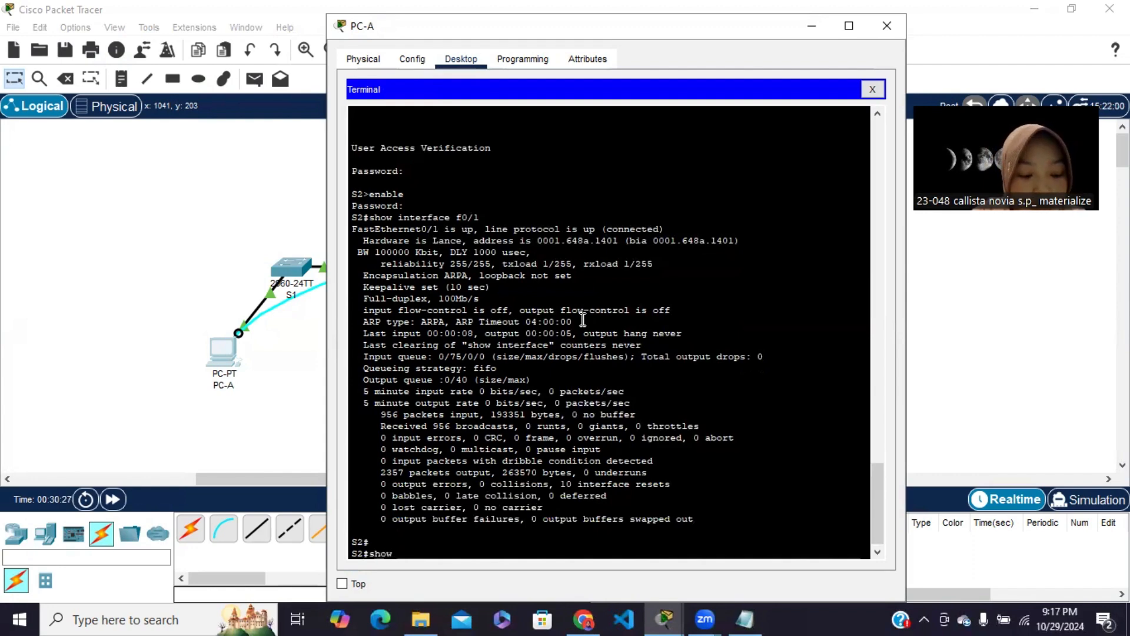
pyautogui.write(' mac add')
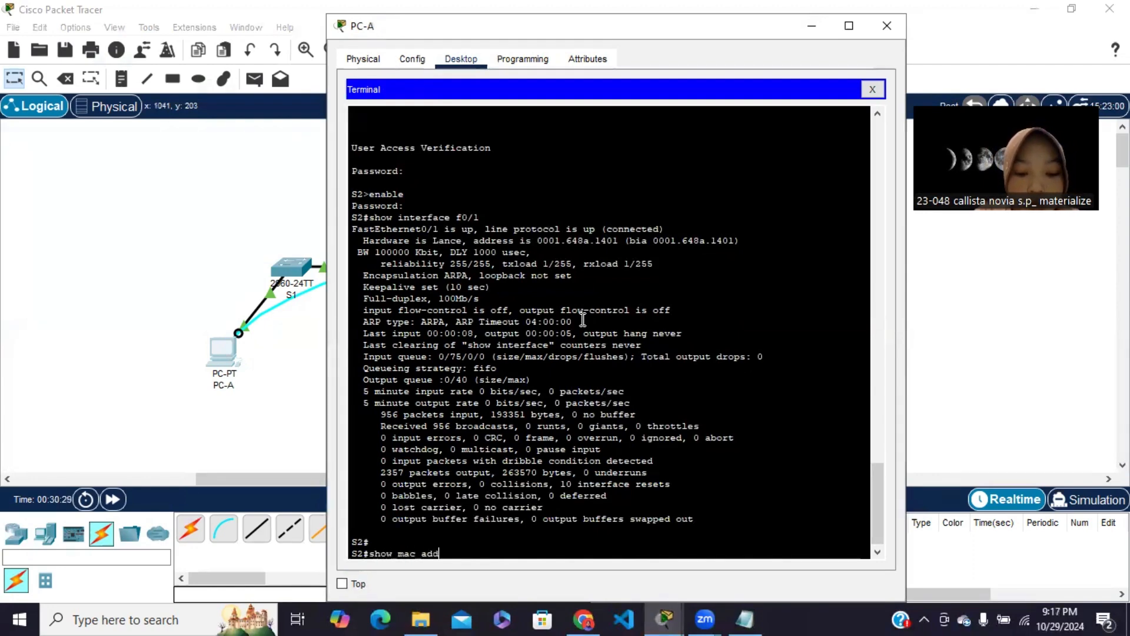
pyautogui.write('ress-table')
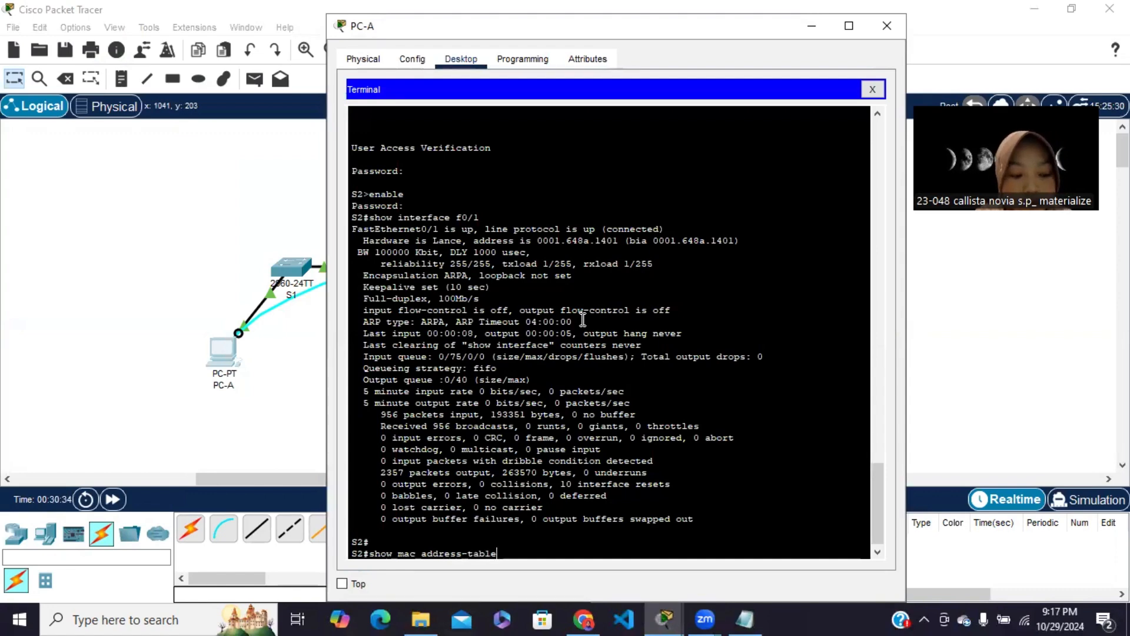
pyautogui.press('Return')
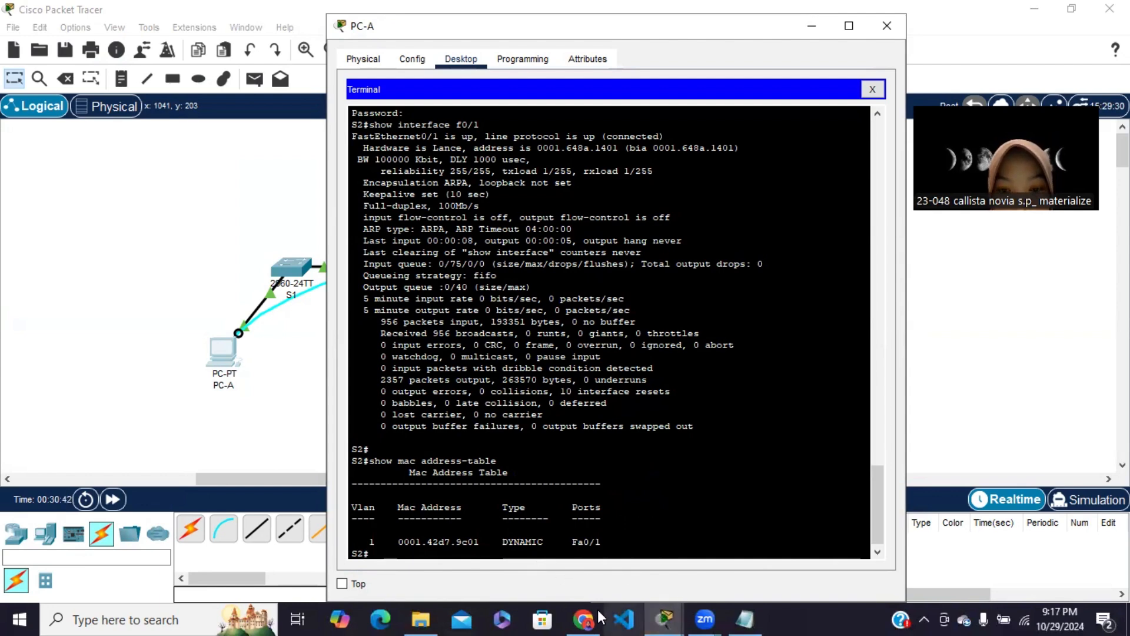
# Switch to Chrome, read the module's MAC address table questions and Langkah 3 instructions, and return to PC-A's terminal in Packet Tracer
pyautogui.moveTo(741, 618)
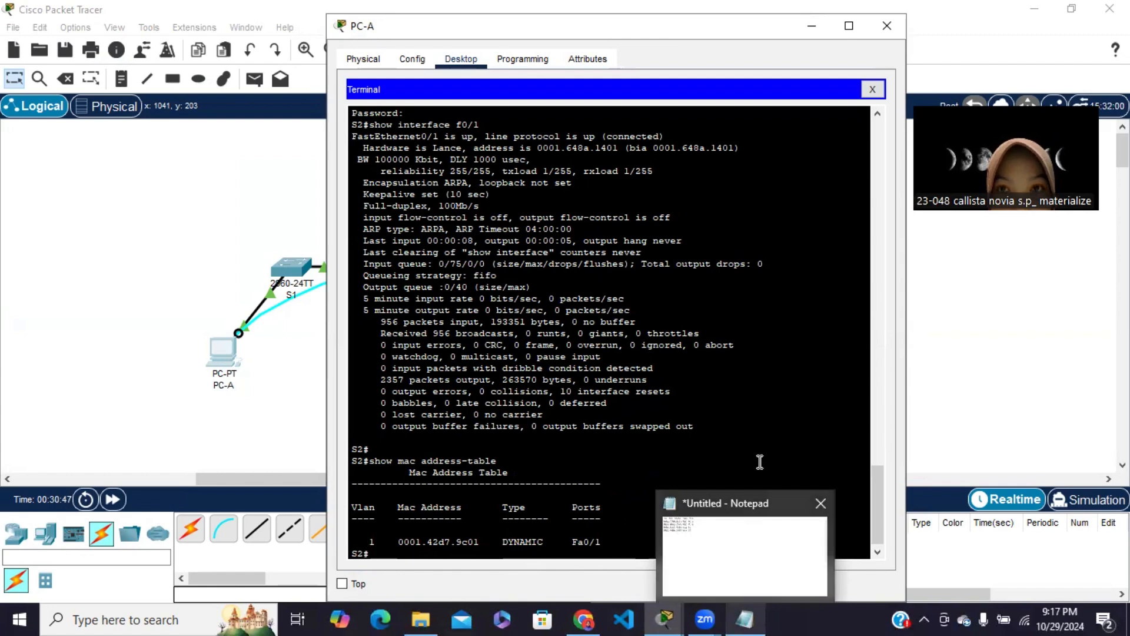
pyautogui.click(582, 619)
pyautogui.scroll(-3, 456, 360)
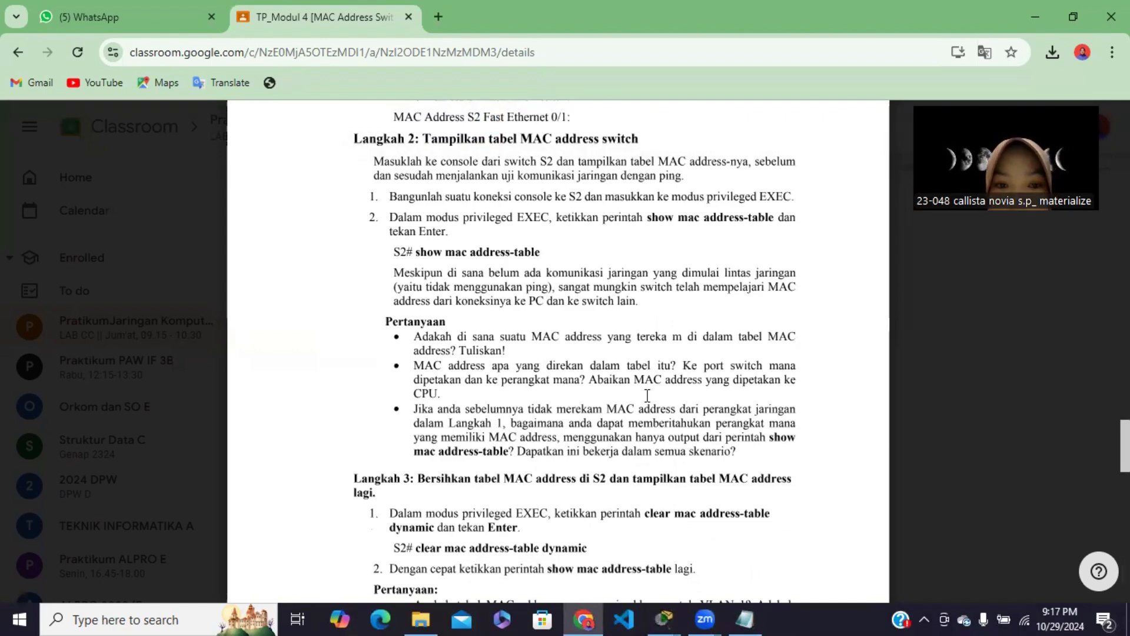
pyautogui.scroll(-1, 462, 327)
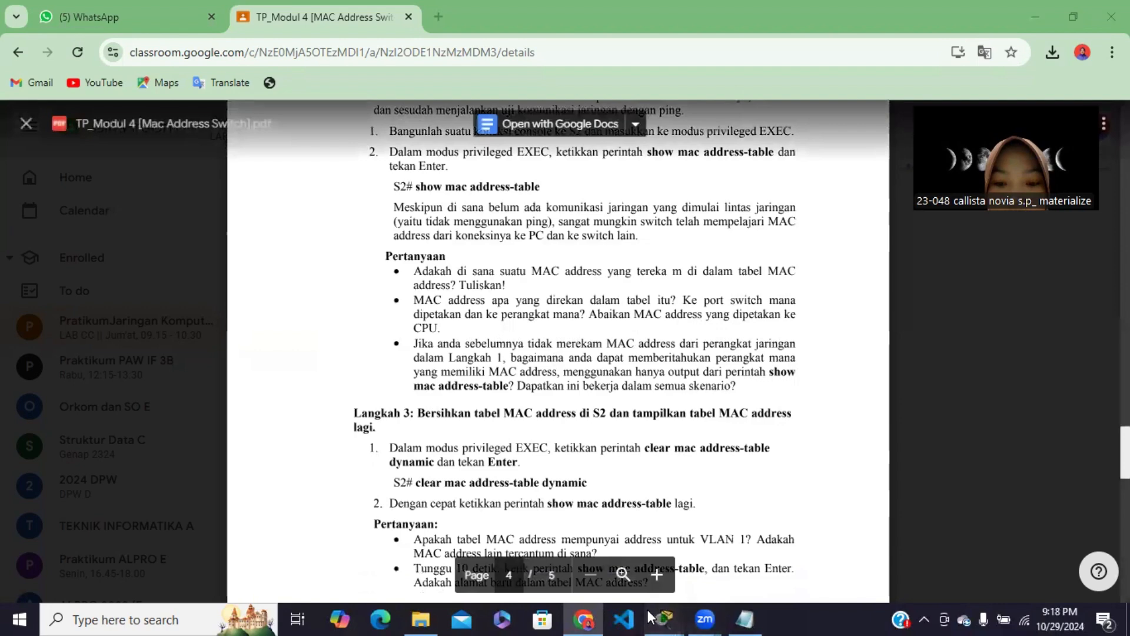
pyautogui.moveTo(665, 619)
pyautogui.click(694, 589)
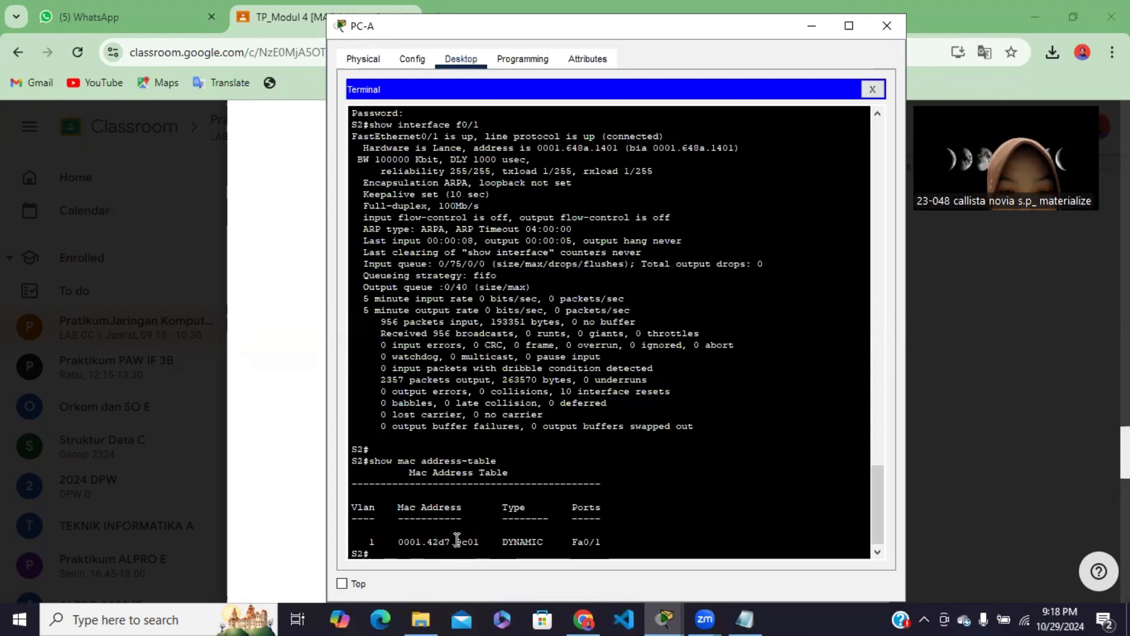
# Switch to Chrome and reread the module's Langkah 2 questions and the Langkah 3 instructions on clearing S2's MAC address table
pyautogui.click(582, 618)
pyautogui.scroll(-1, 564, 396)
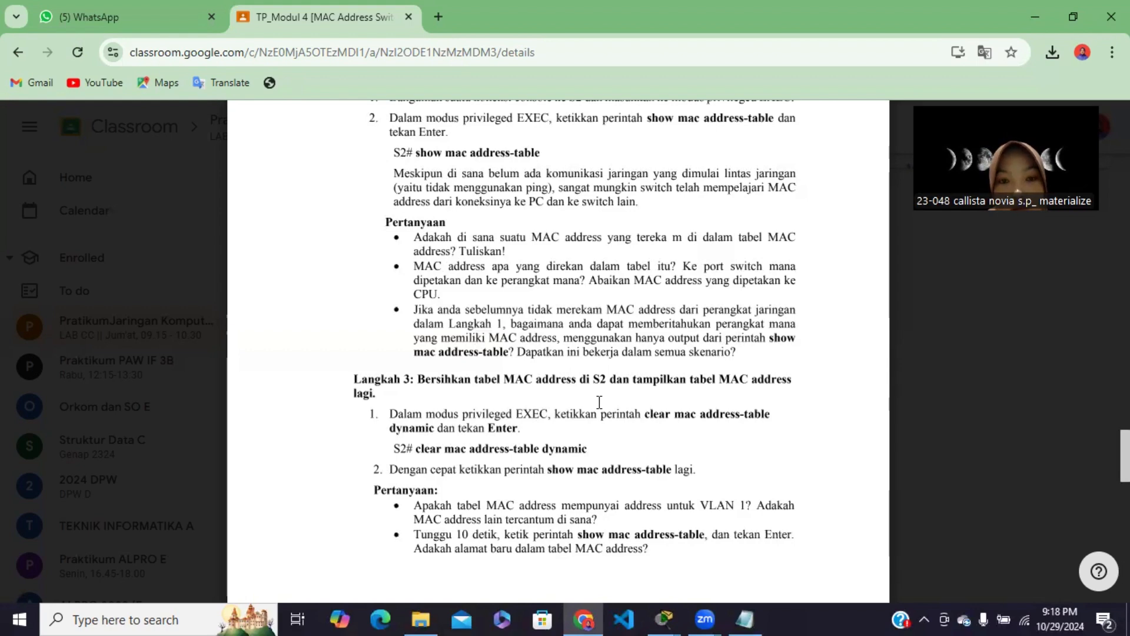
pyautogui.scroll(-1, 530, 382)
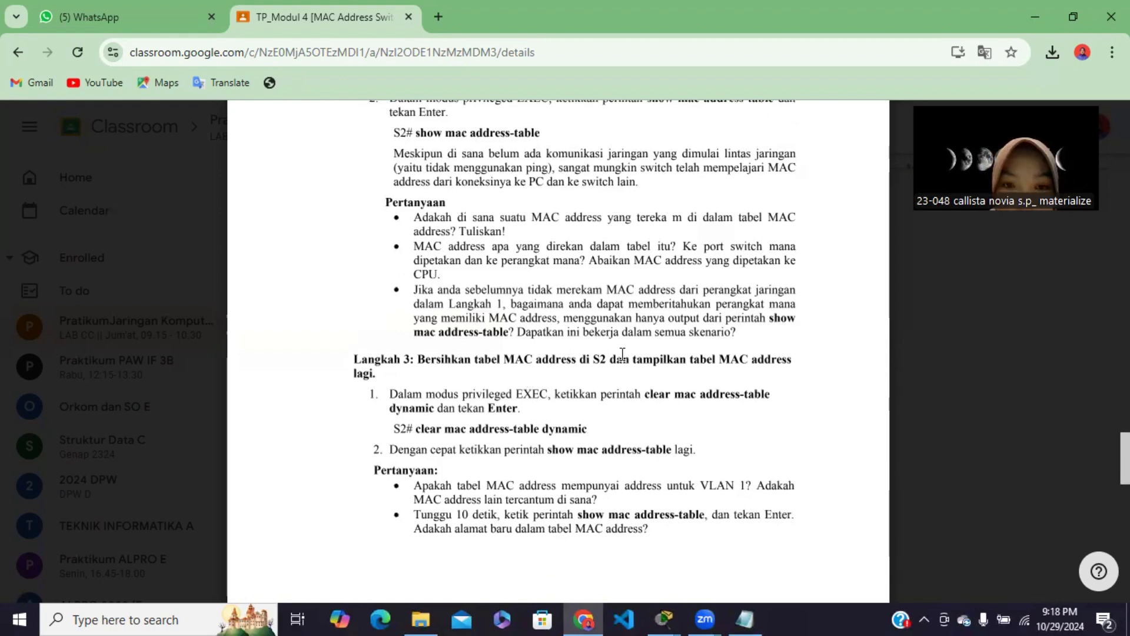
pyautogui.scroll(3, 630, 405)
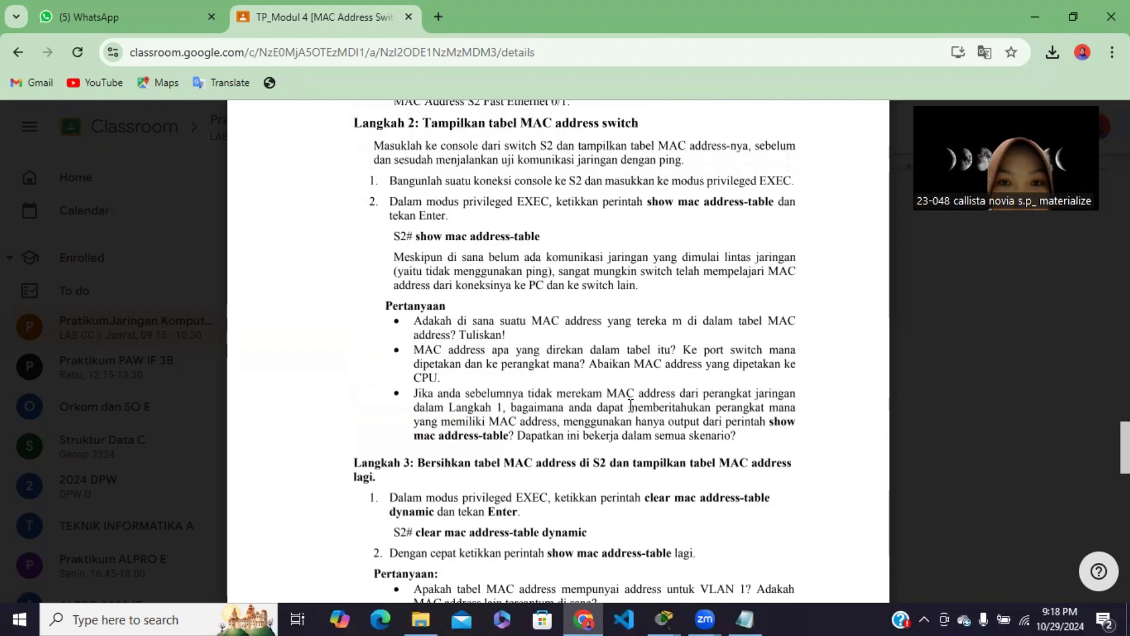
pyautogui.scroll(-4, 543, 347)
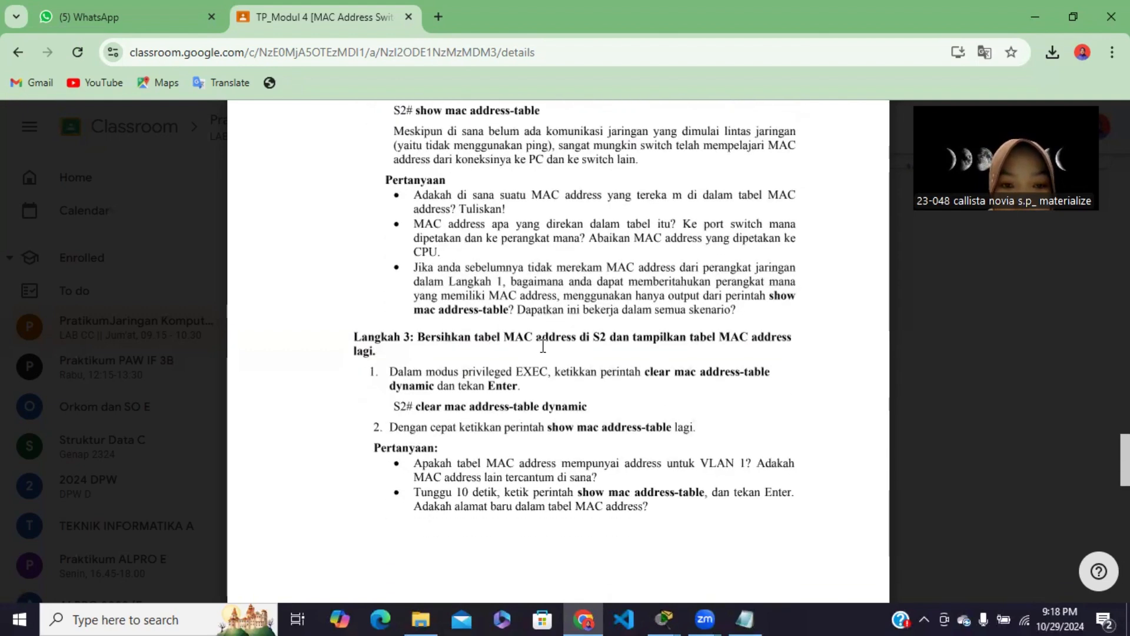
pyautogui.scroll(5, 460, 367)
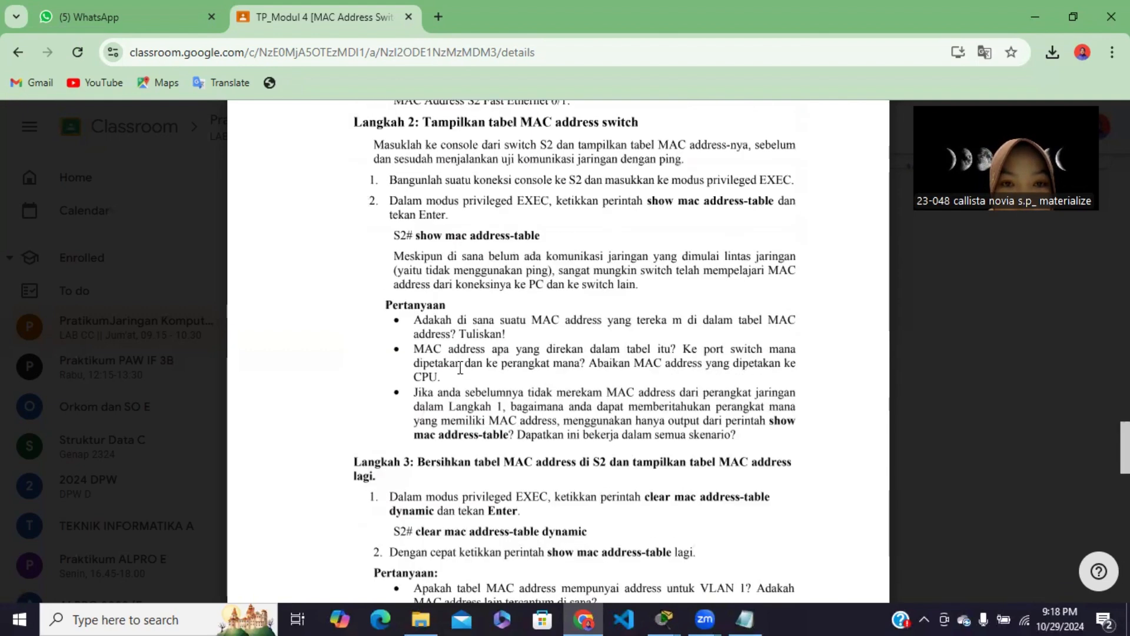
pyautogui.scroll(-5, 531, 383)
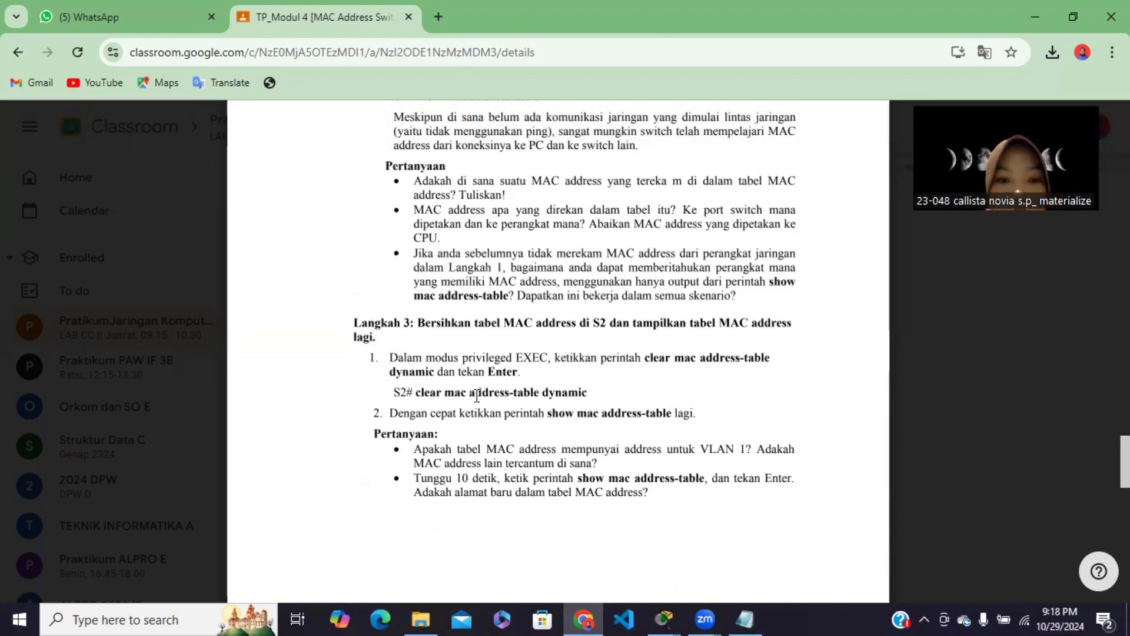
pyautogui.scroll(-1, 470, 410)
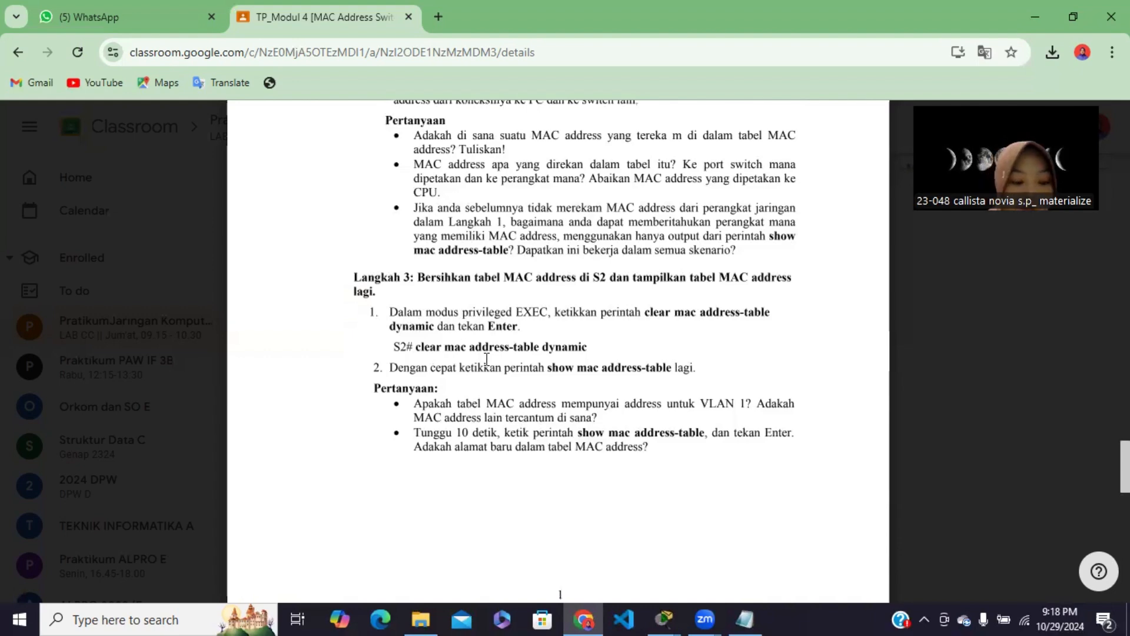
# Switch to PC-A's terminal in Packet Tracer and run show mac address-table on S2
pyautogui.moveTo(664, 618)
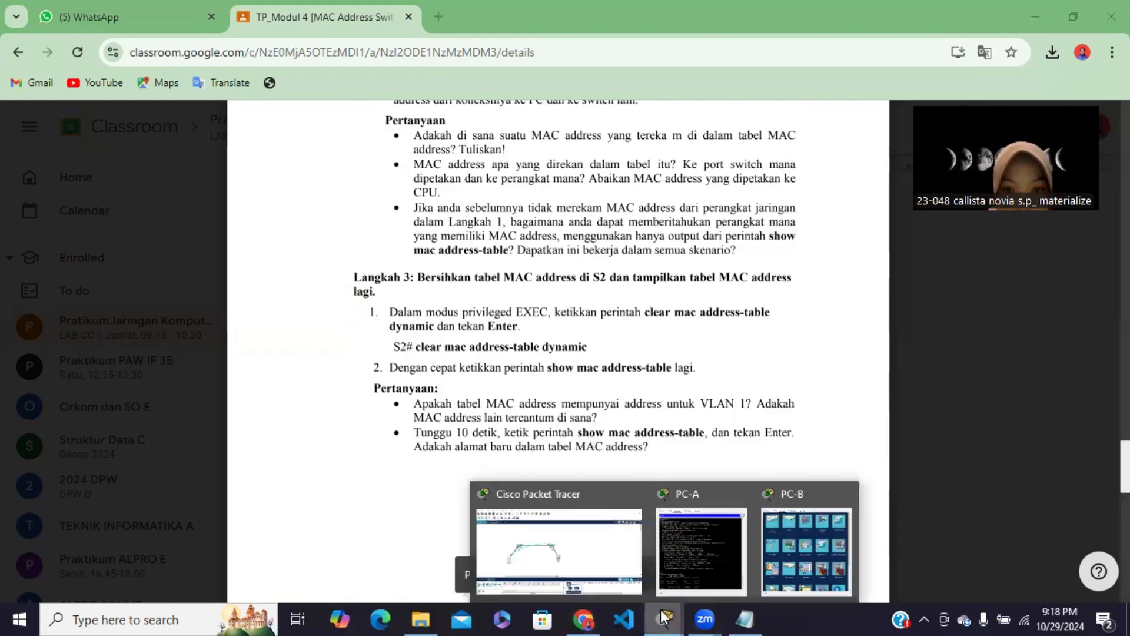
pyautogui.click(693, 560)
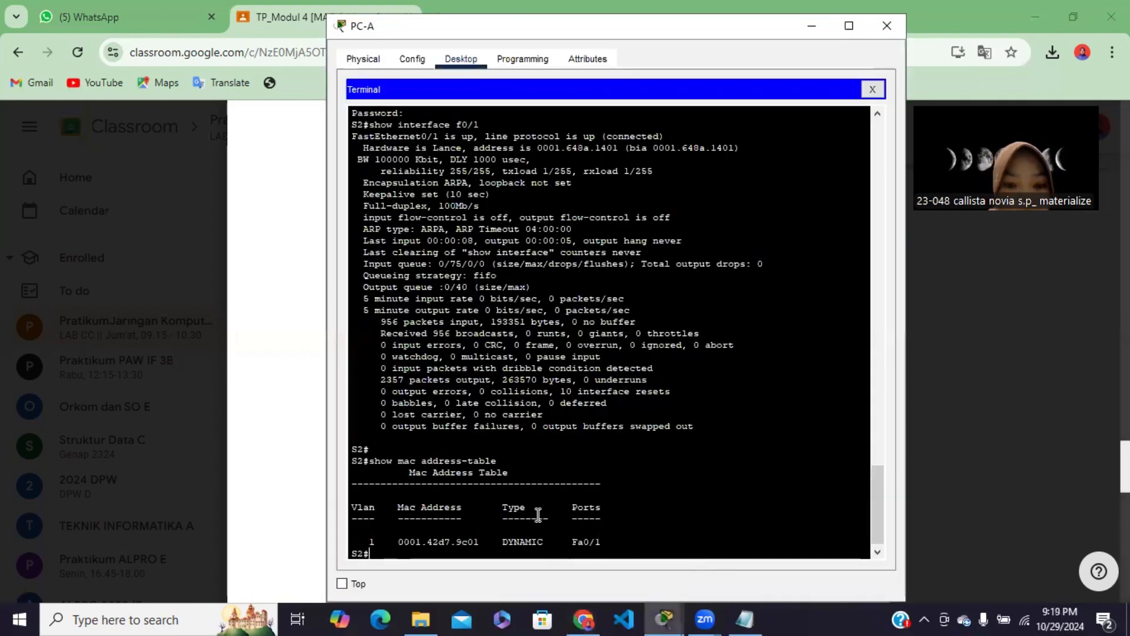
pyautogui.scroll(-1, 538, 515)
pyautogui.write('show')
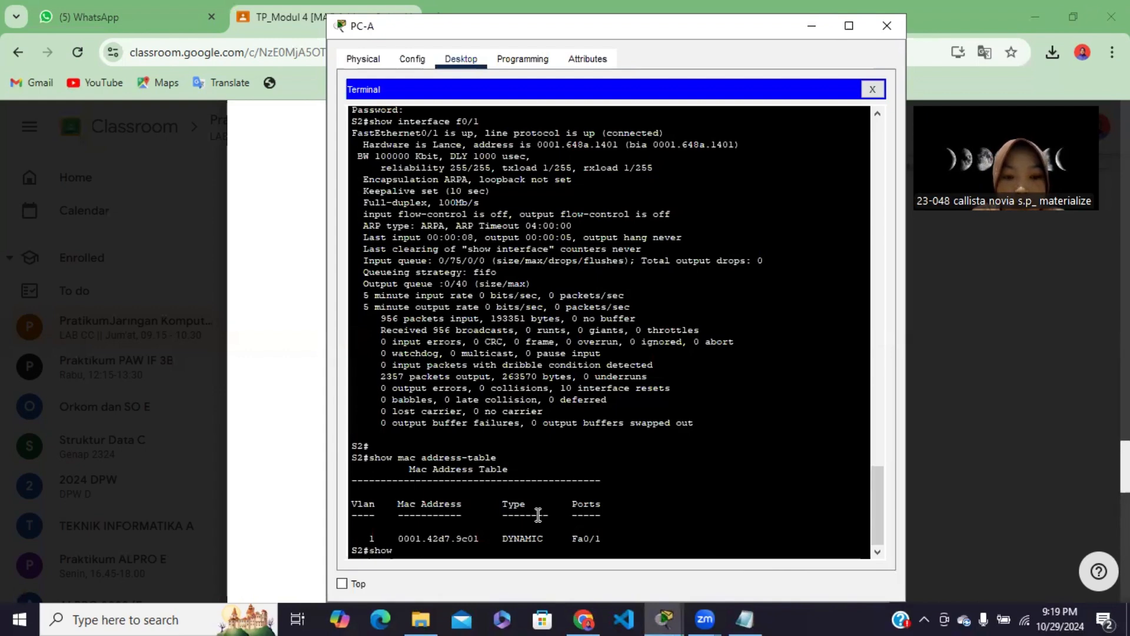
pyautogui.write(' mac address-table')
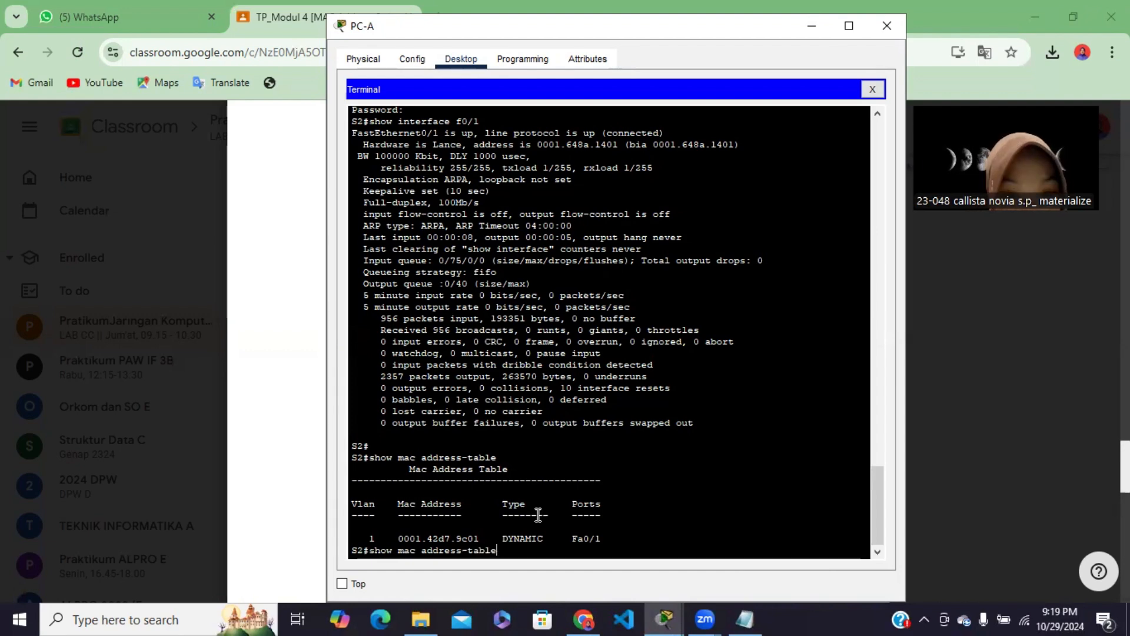
pyautogui.press('Return')
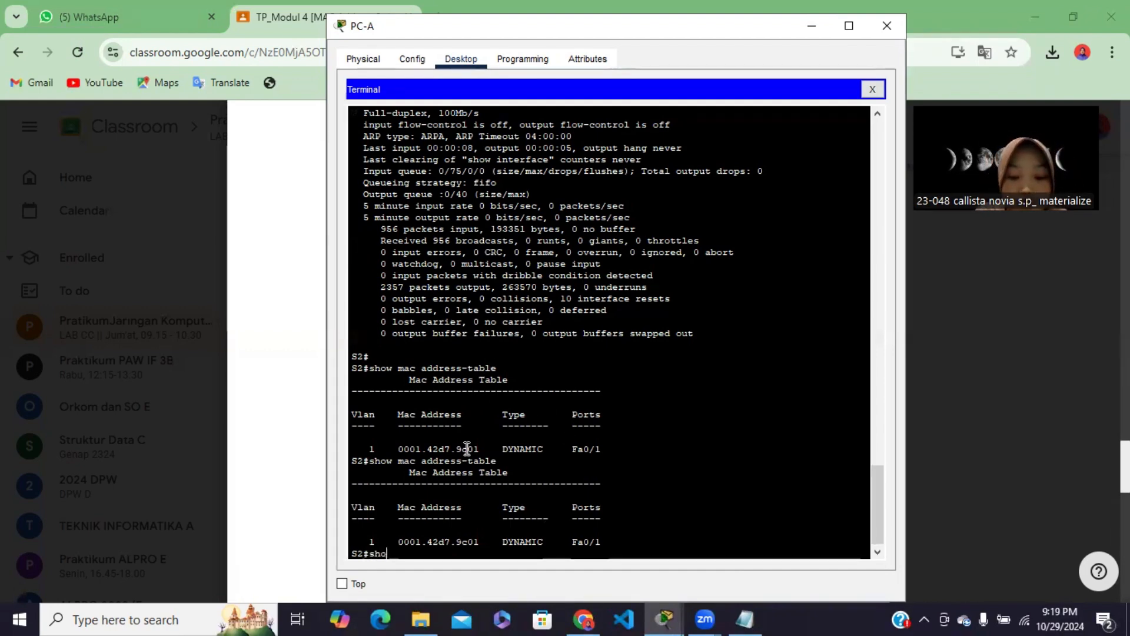
# Clear S2's dynamic MAC address entries with clear mac address-table dynamic
pyautogui.press('BackSpace')
pyautogui.press('BackSpace')
pyautogui.press('BackSpace')
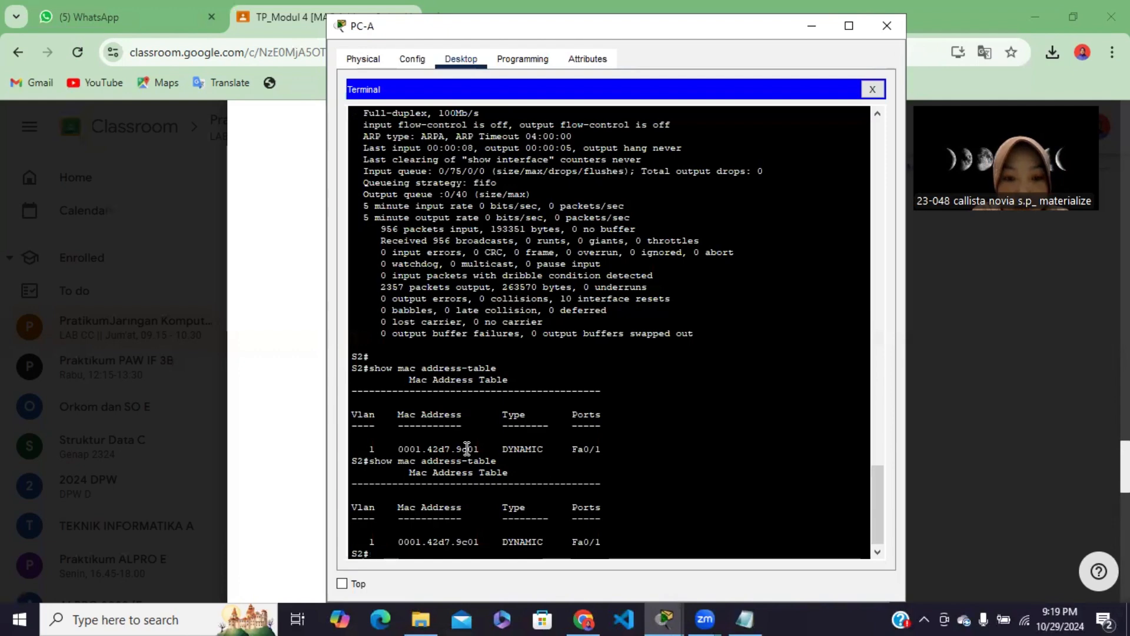
pyautogui.write('clear')
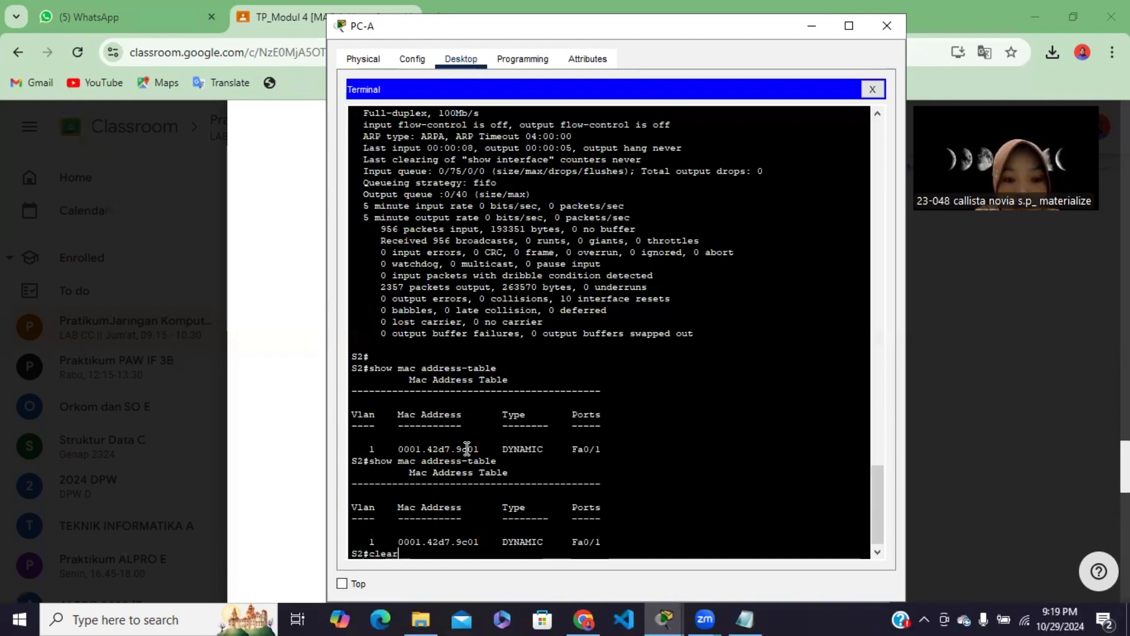
pyautogui.write(' mac')
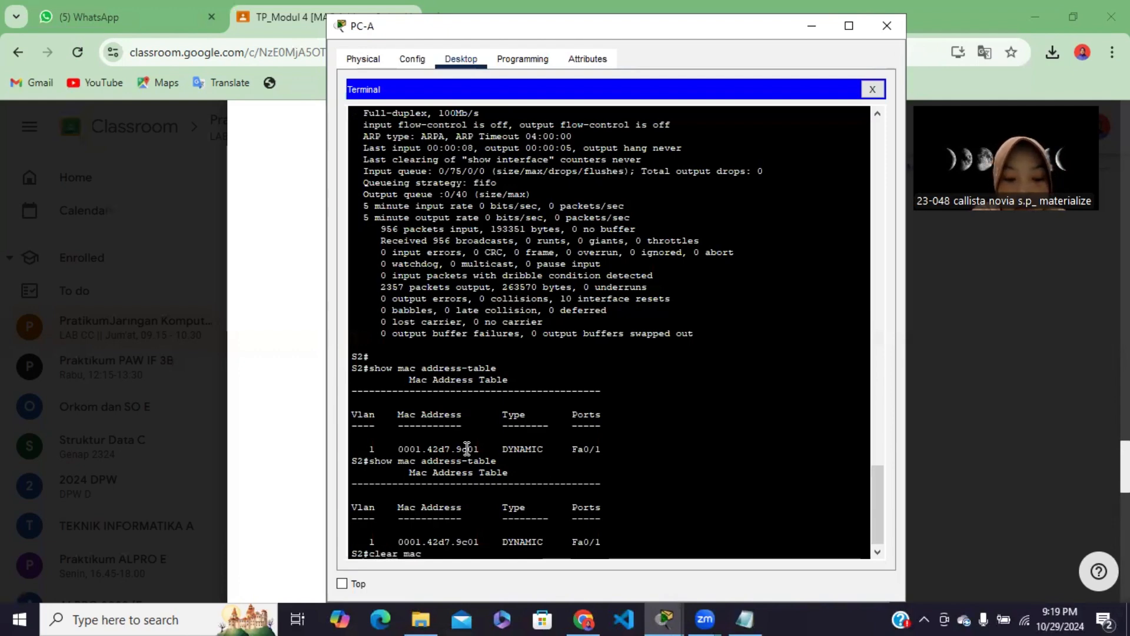
pyautogui.write(' address')
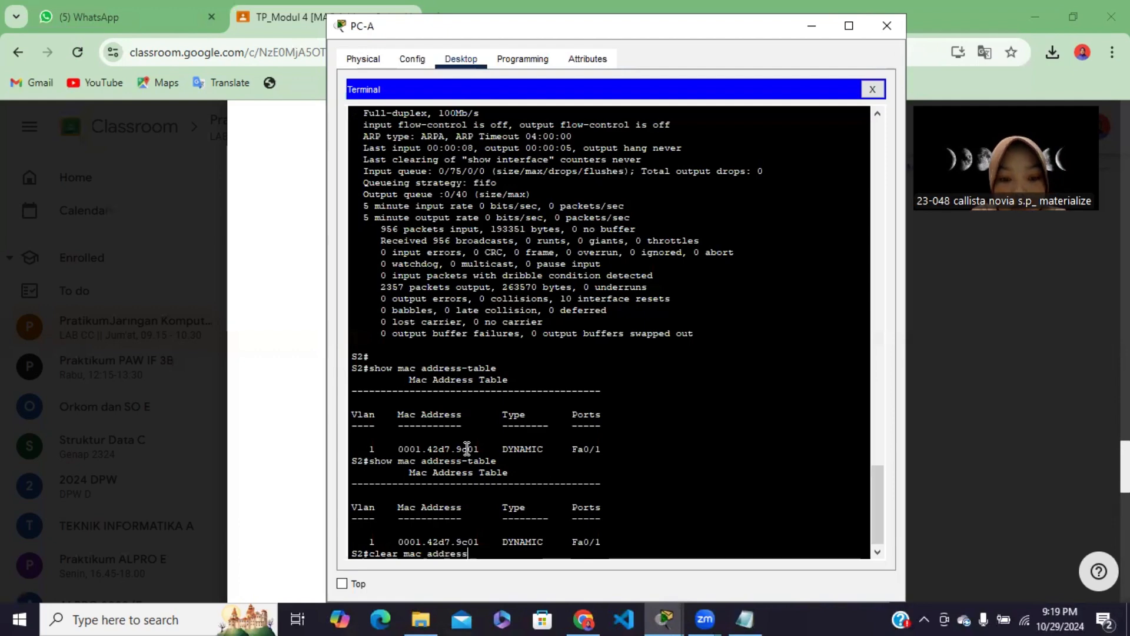
pyautogui.write('-table')
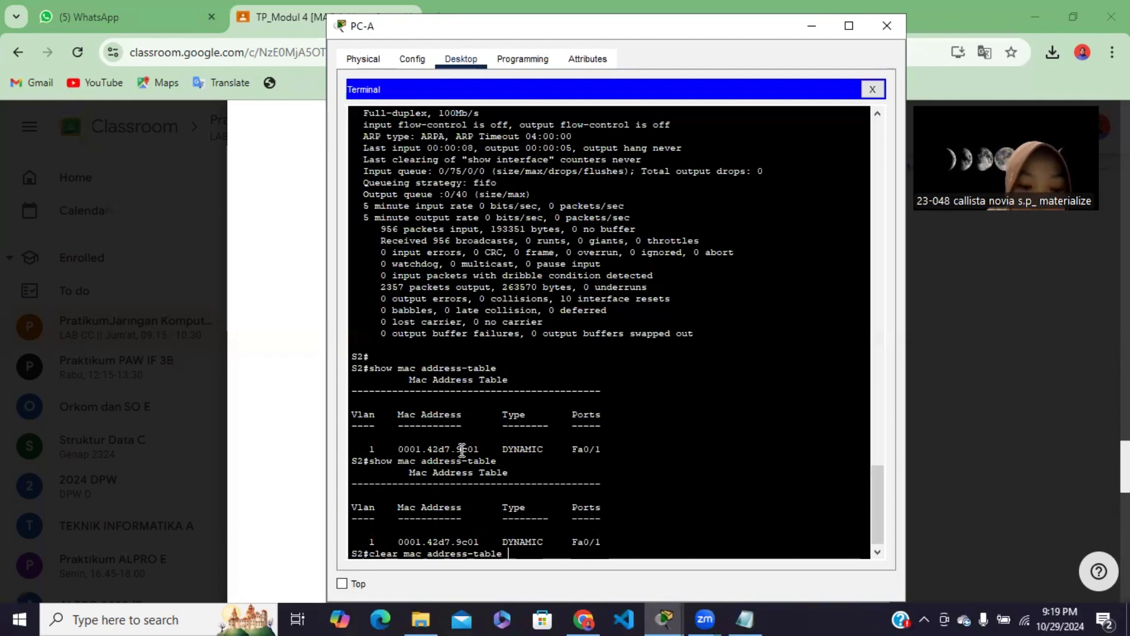
pyautogui.write('namic')
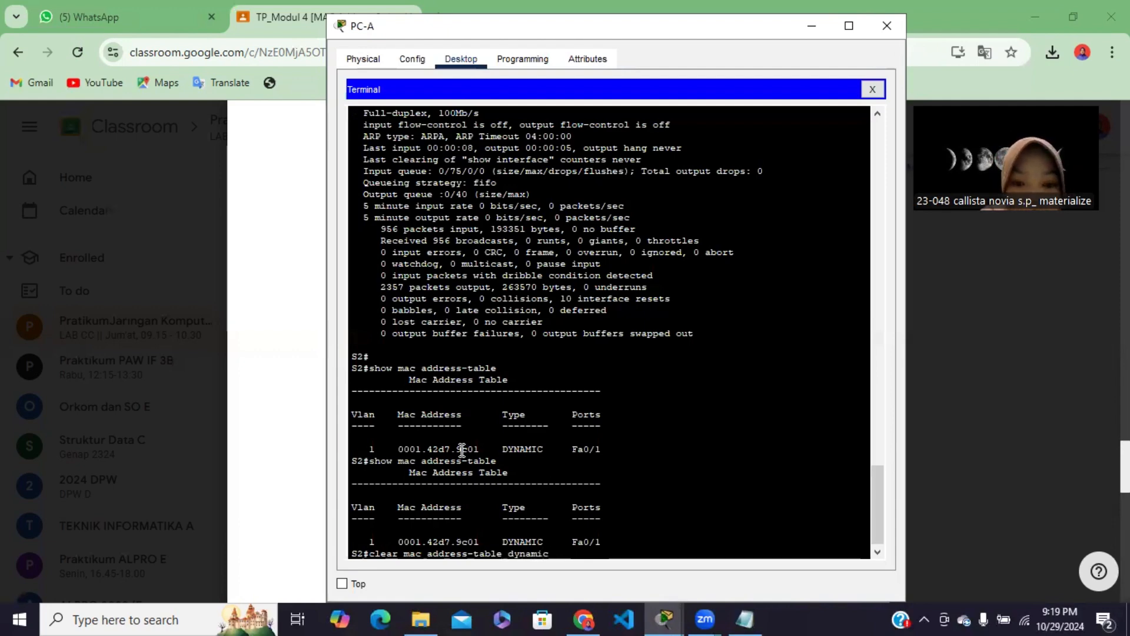
pyautogui.press('Return')
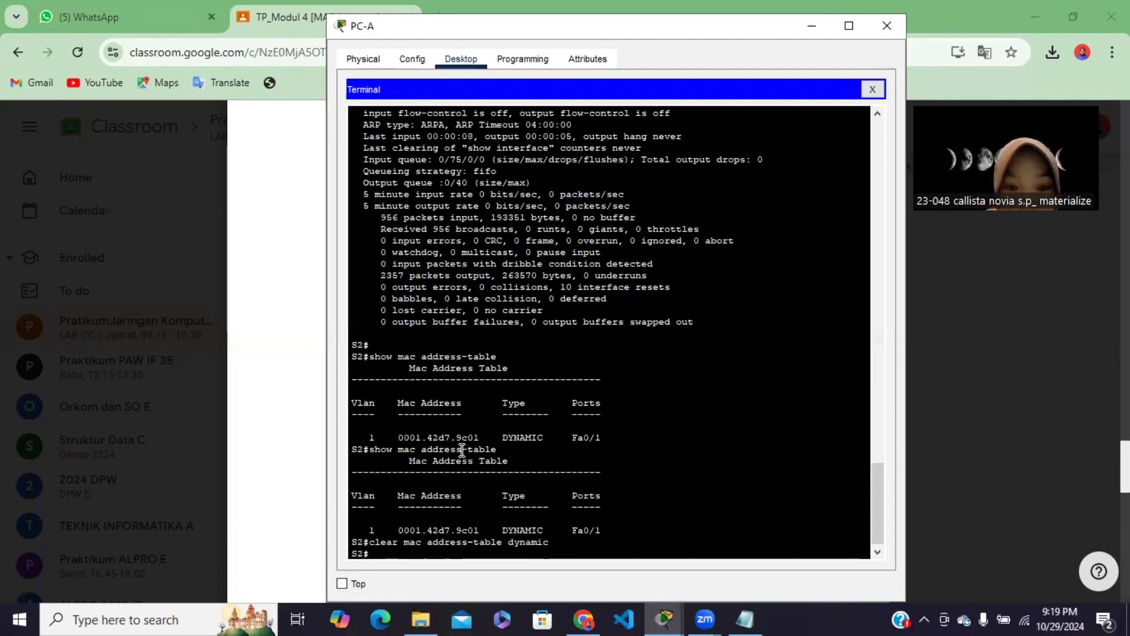
# Display S2's MAC address table again right after the clearing with show mac address-table
pyautogui.write('s')
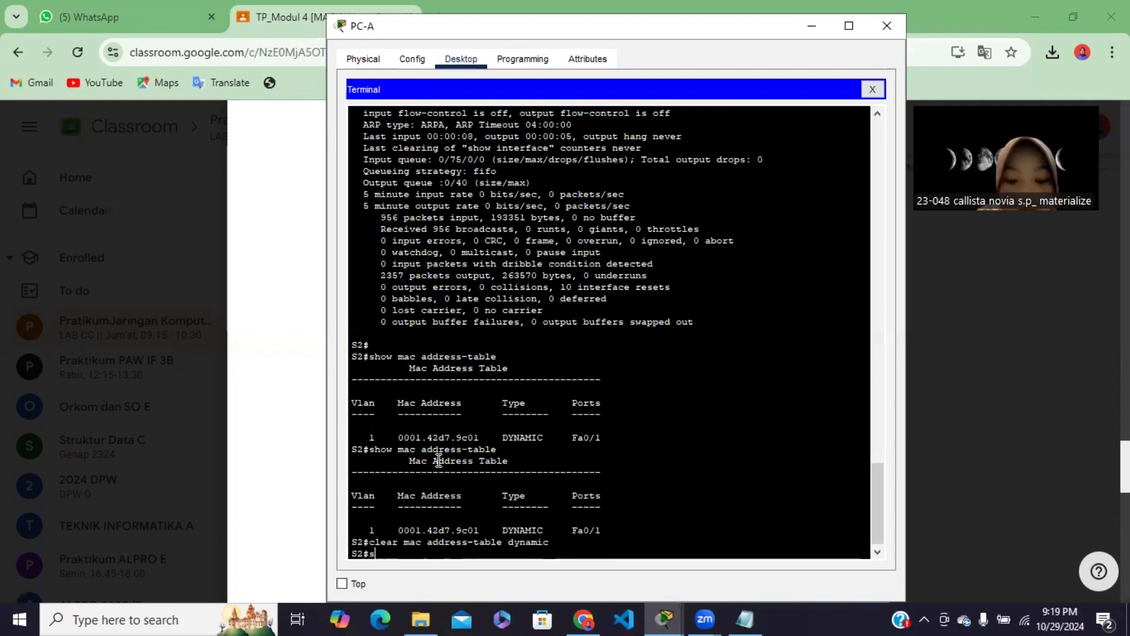
pyautogui.write('how m')
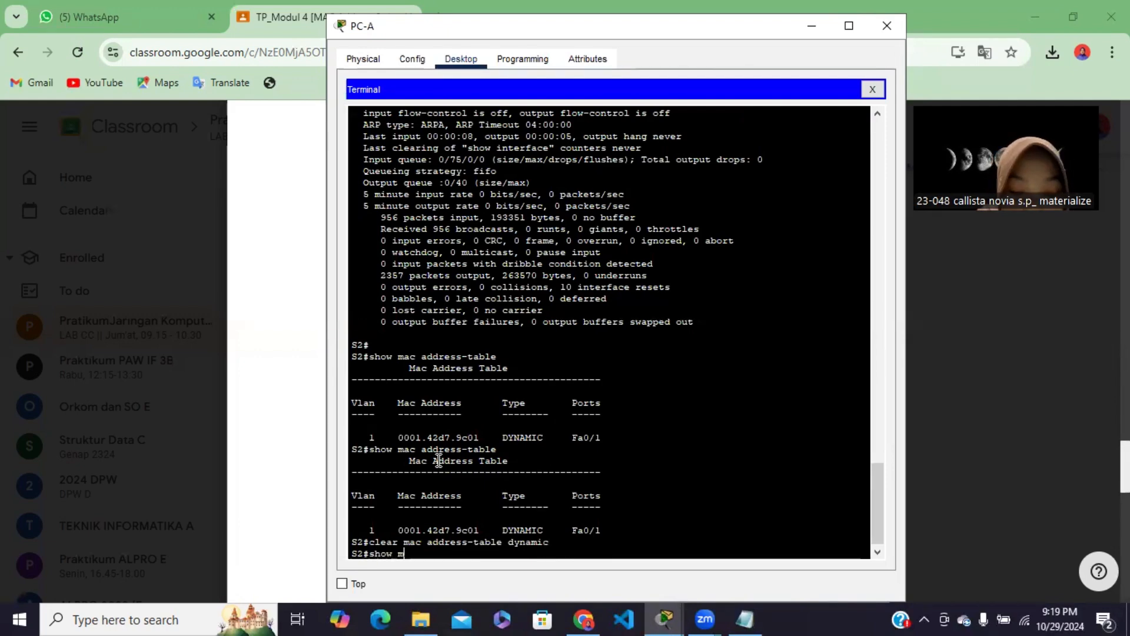
pyautogui.write('ac address-tabl')
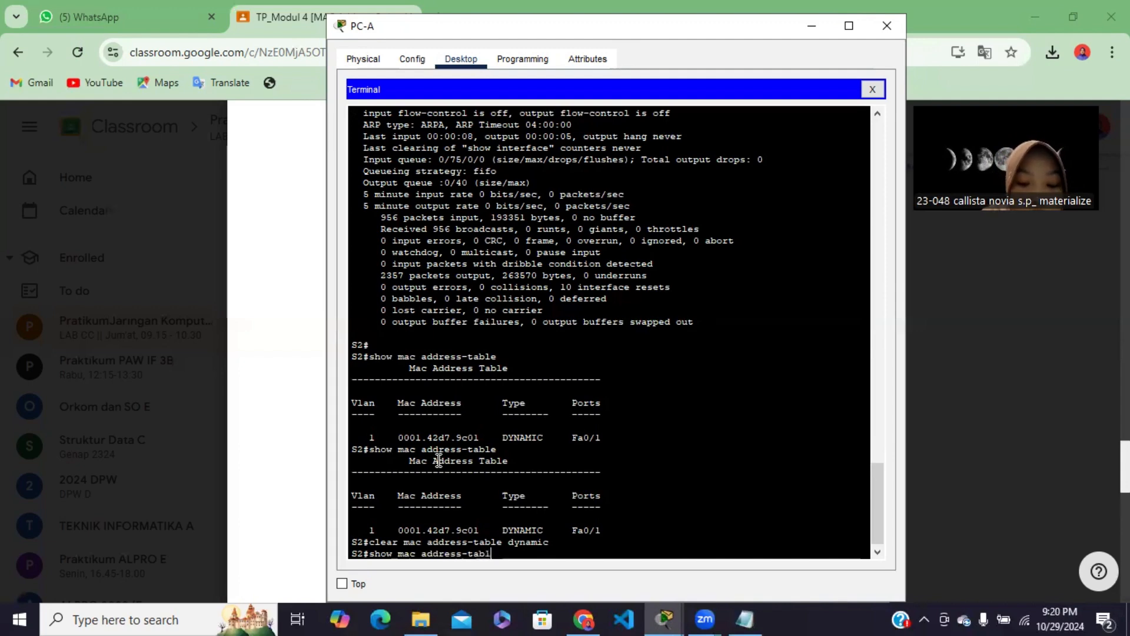
pyautogui.write('e')
pyautogui.press('Return')
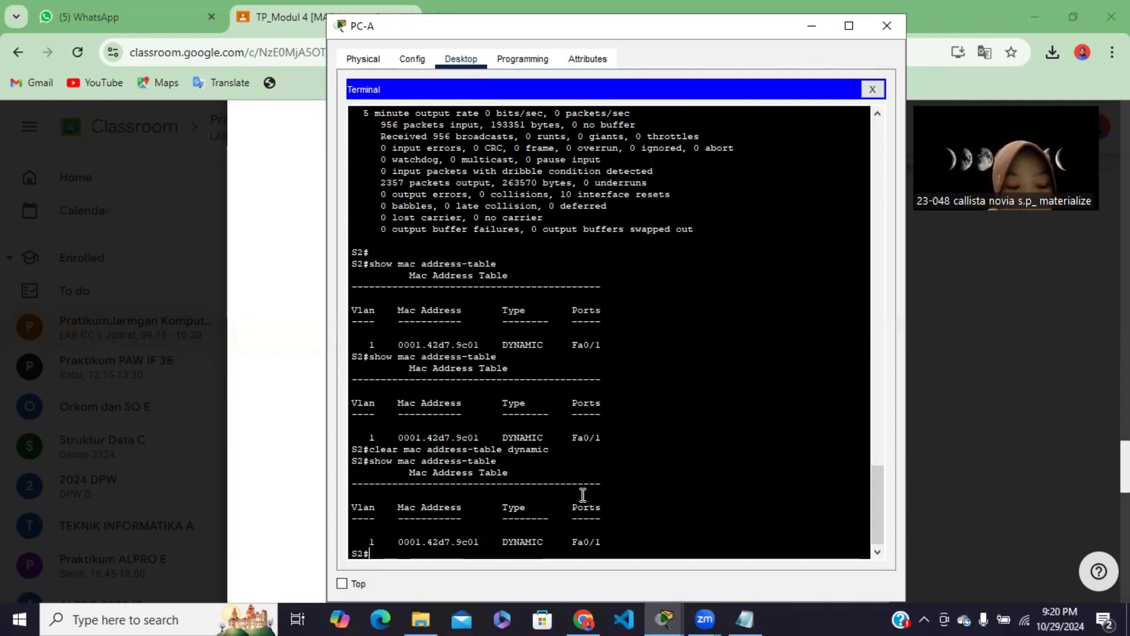
# Switch to Chrome and read the Langkah 3 questions, compare them with PC-A's terminal output, and return to Chrome to view Langkah 4
pyautogui.click(584, 619)
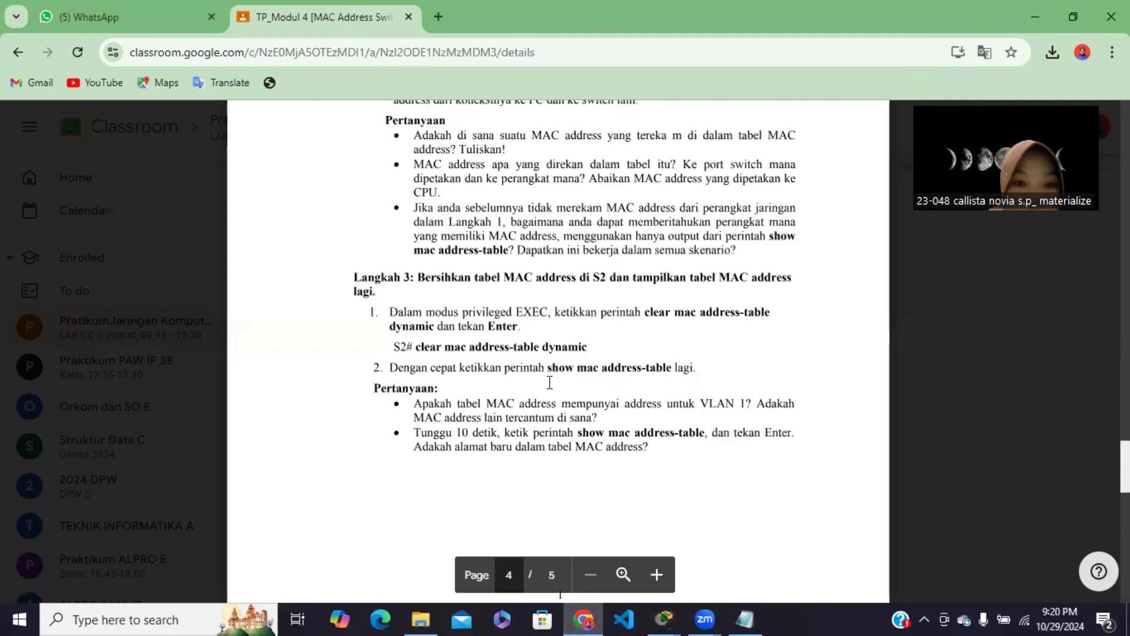
pyautogui.scroll(-2, 550, 382)
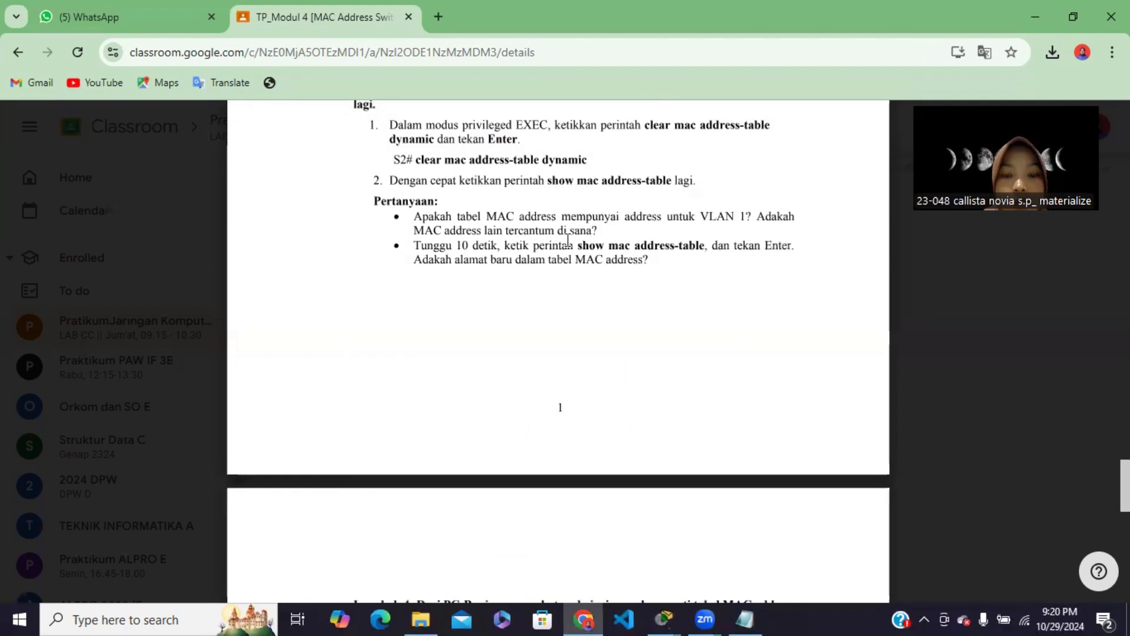
pyautogui.moveTo(665, 618)
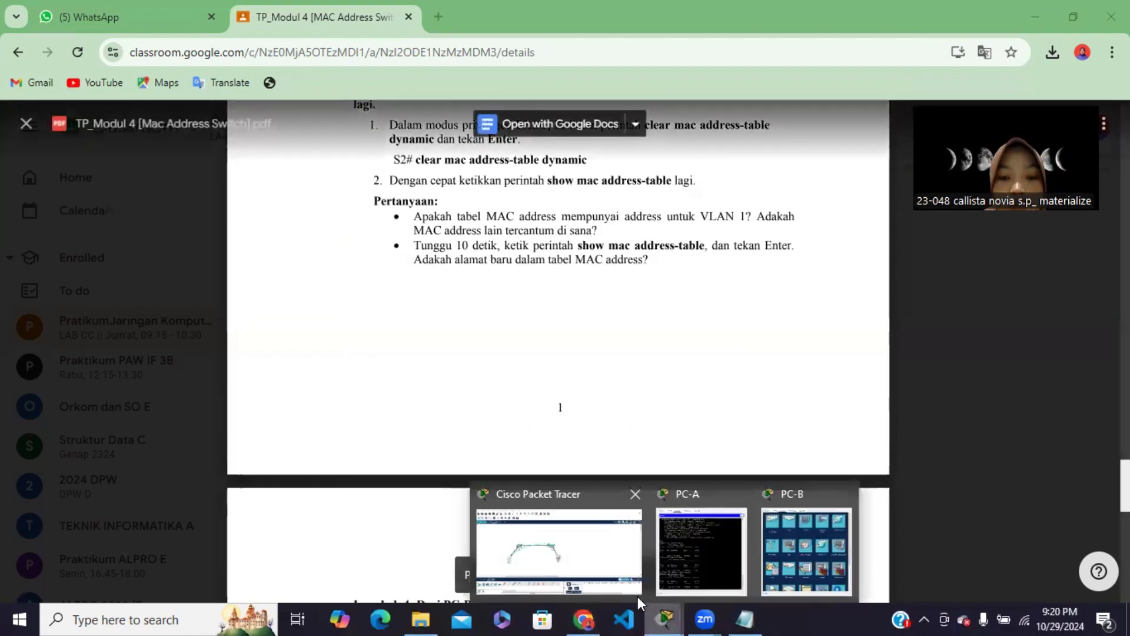
pyautogui.click(673, 562)
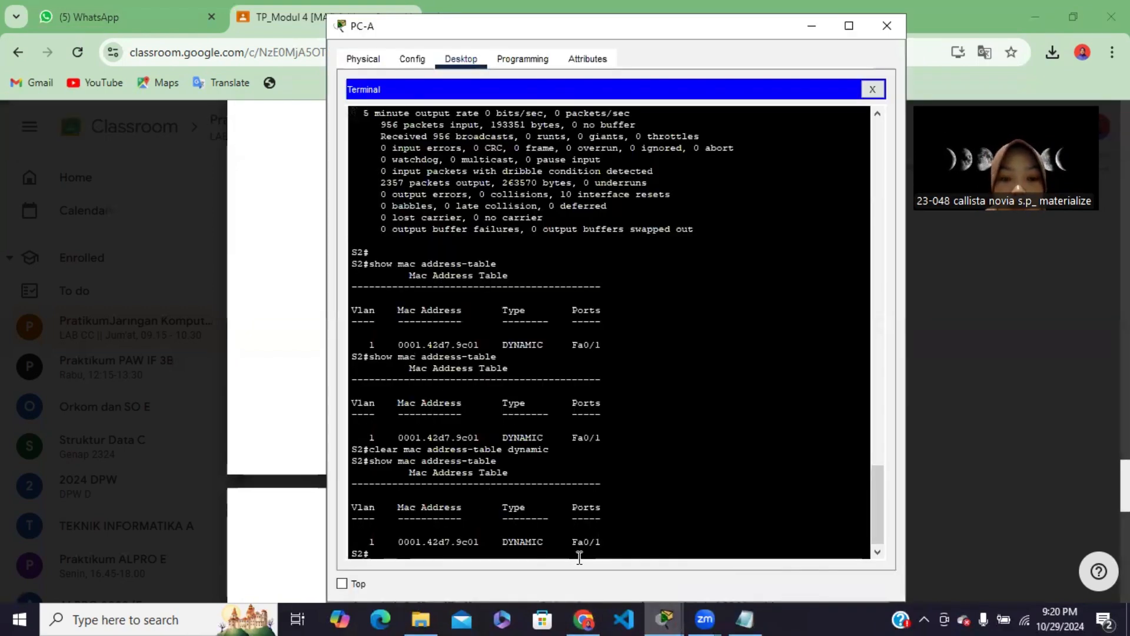
pyautogui.click(583, 619)
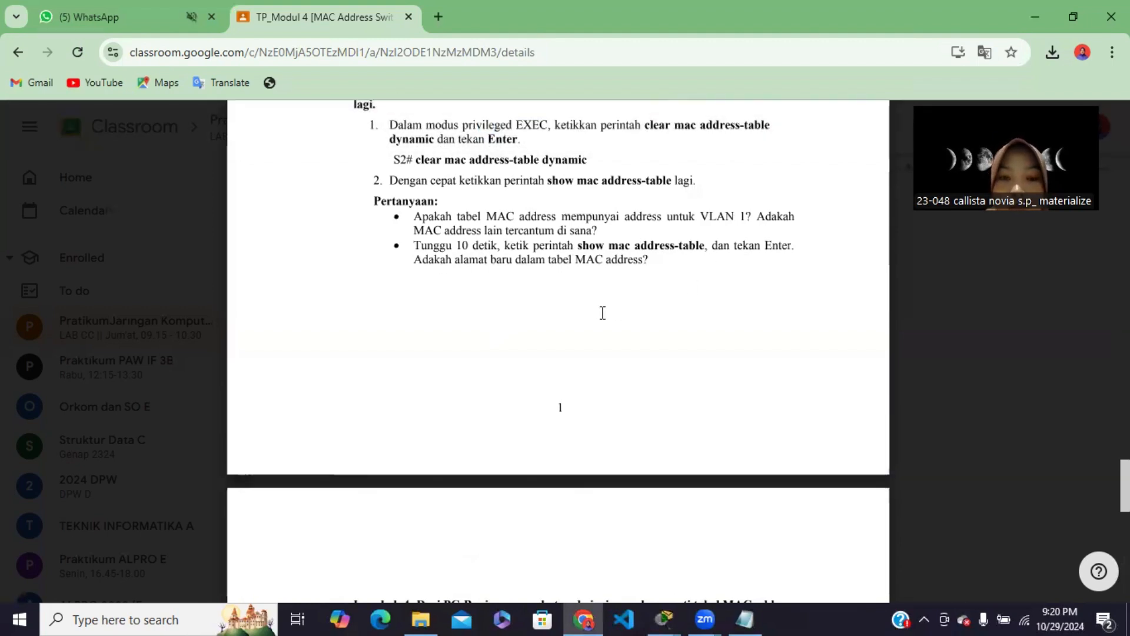
pyautogui.scroll(-3, 603, 313)
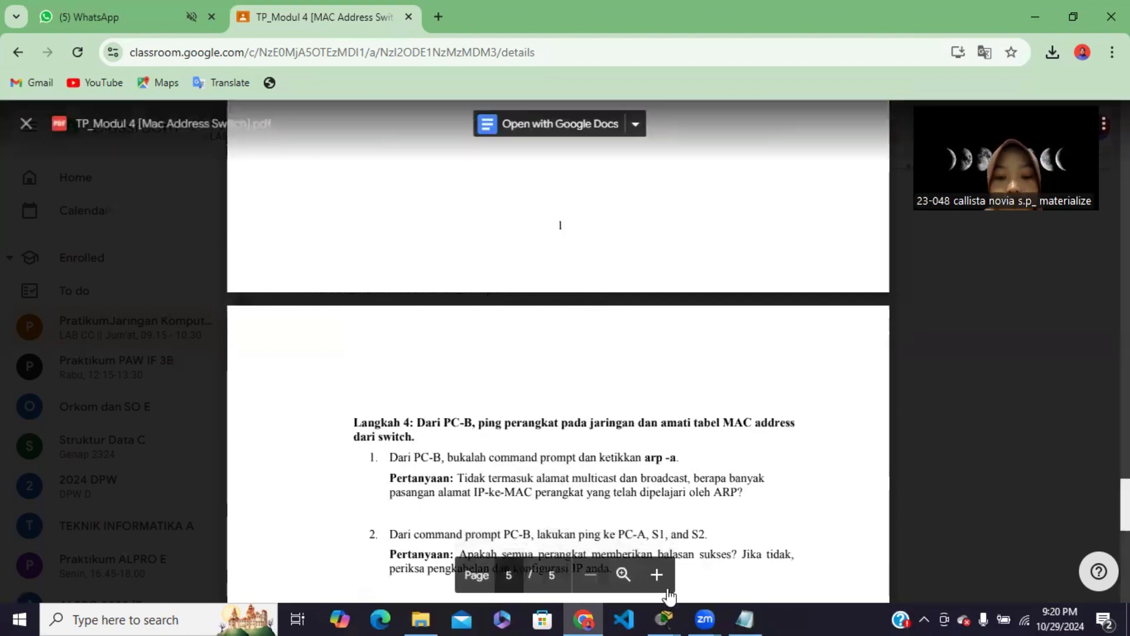
# Return to PC-A's terminal in Packet Tracer and rerun show mac address-table on S2 for the 10-second wait question
pyautogui.click(665, 618)
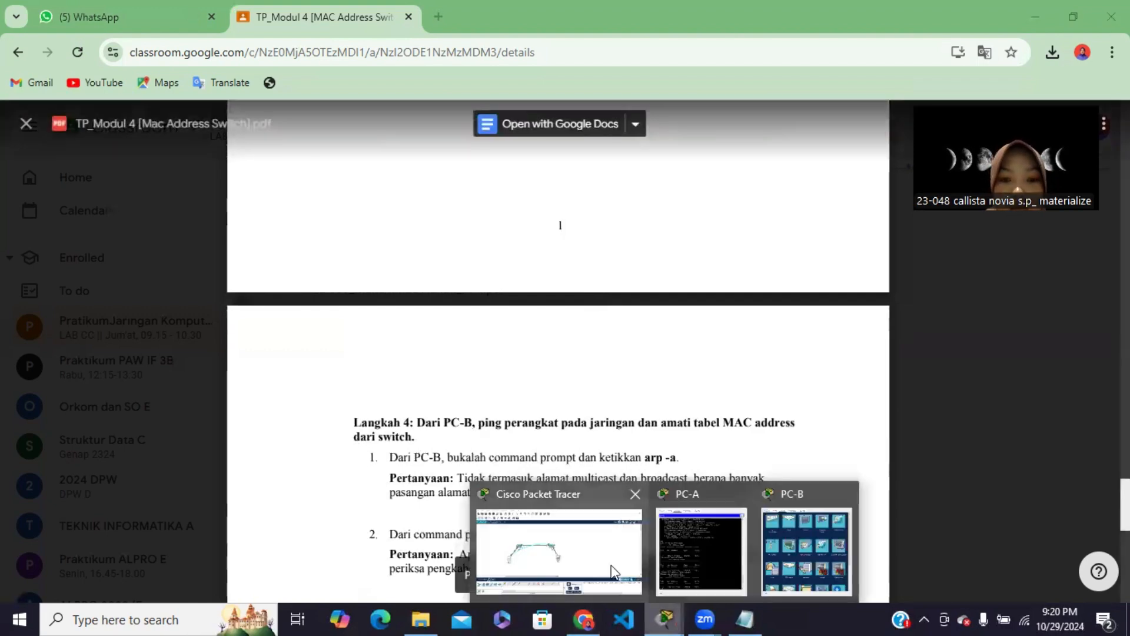
pyautogui.click(677, 561)
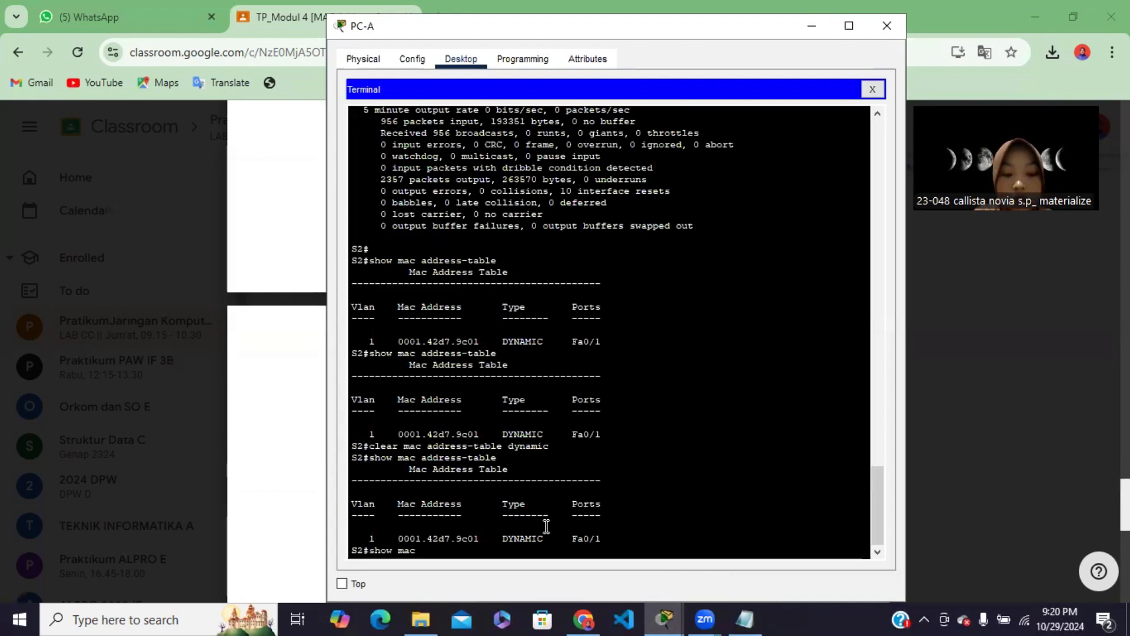
pyautogui.write('r')
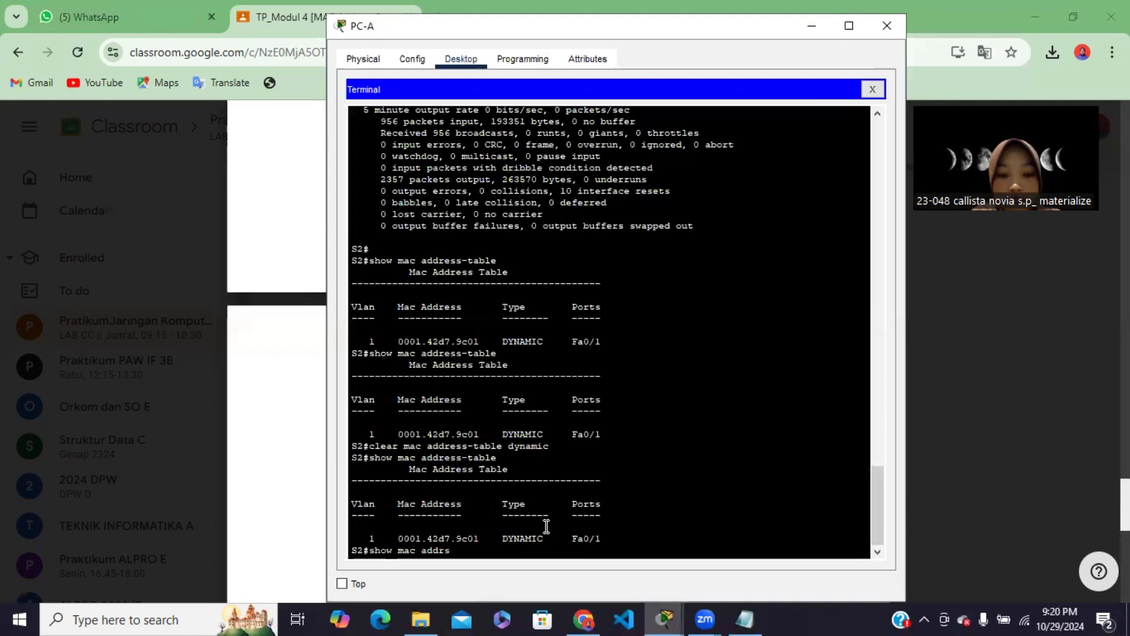
pyautogui.write('ess-')
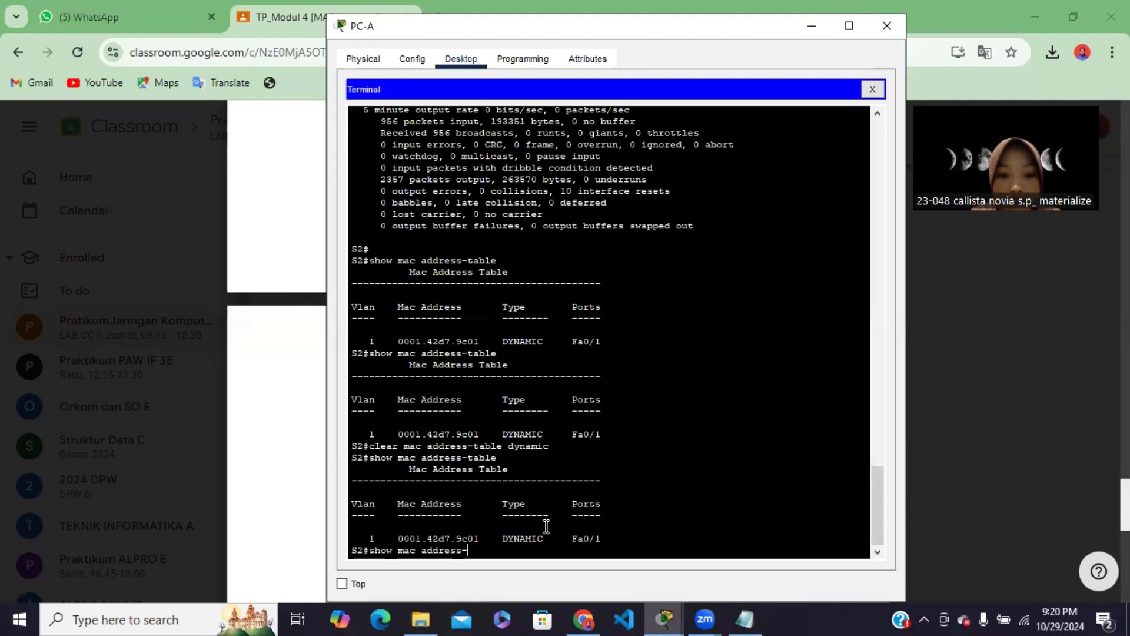
pyautogui.write('table')
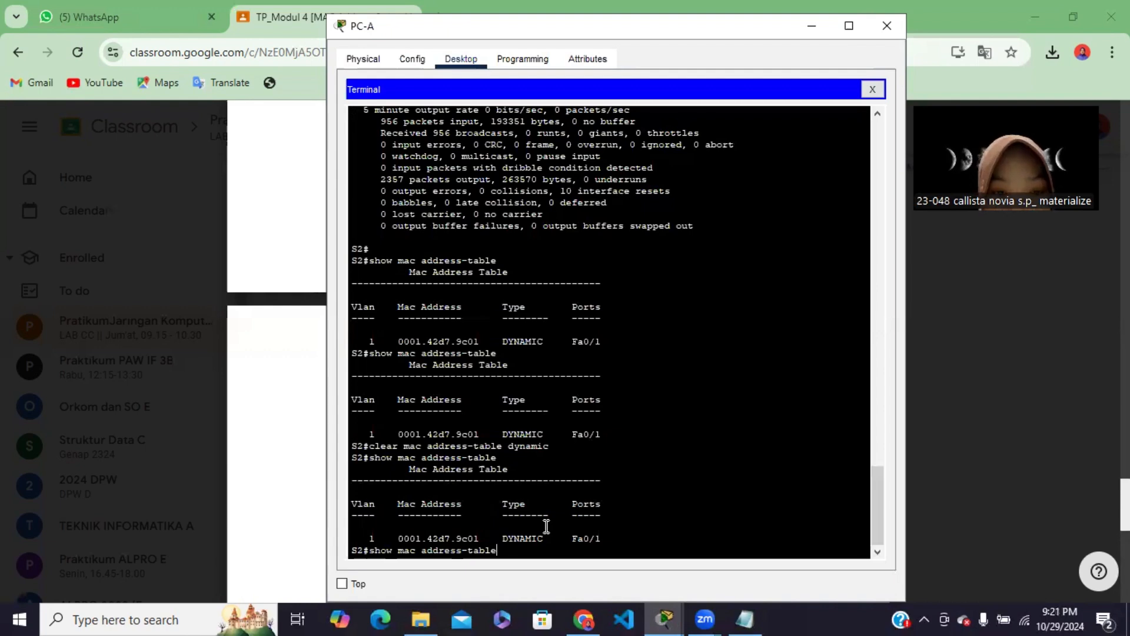
pyautogui.press('Return')
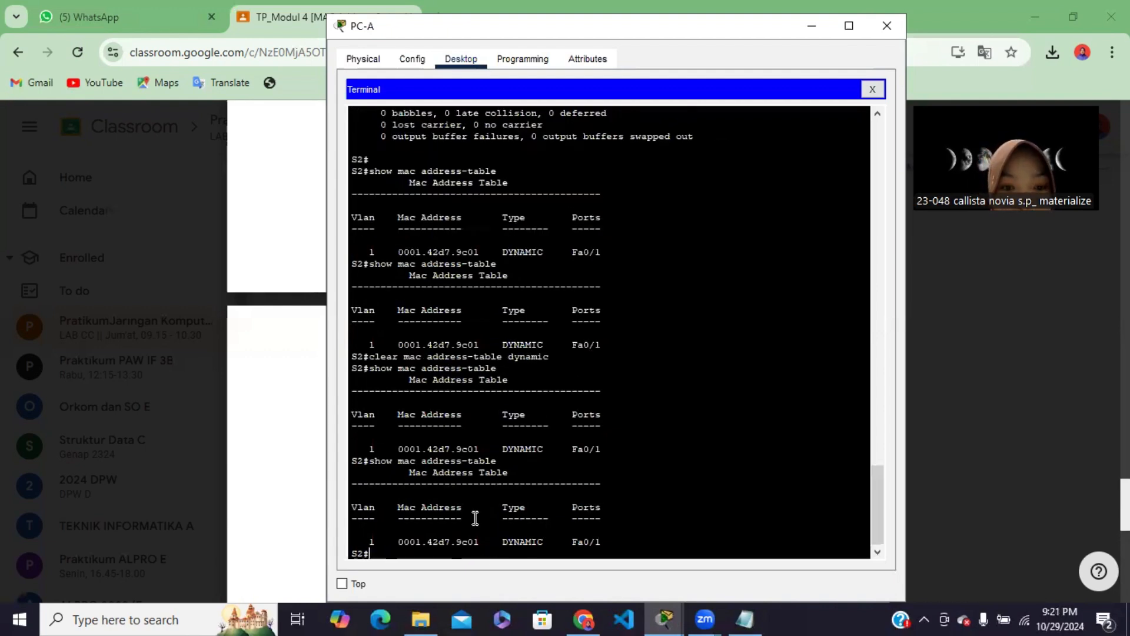
# Check the Langkah 3 questions in Chrome, return to Packet Tracer to close PC-A's terminal, and minimize the PC-A window
pyautogui.click(584, 618)
pyautogui.scroll(-10, 477, 441)
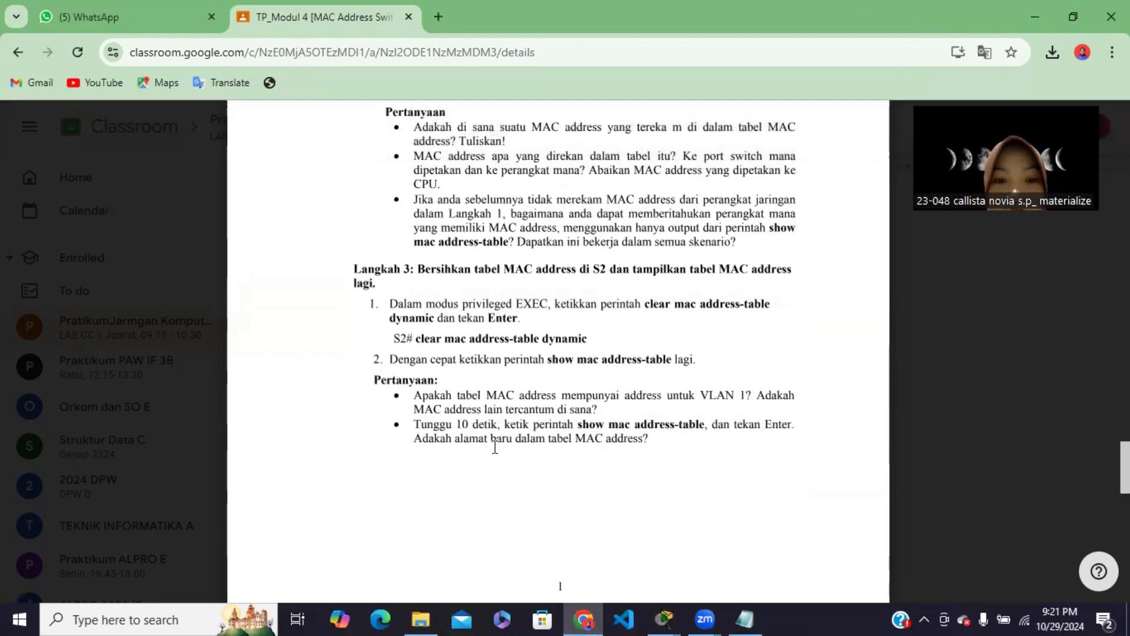
pyautogui.click(665, 618)
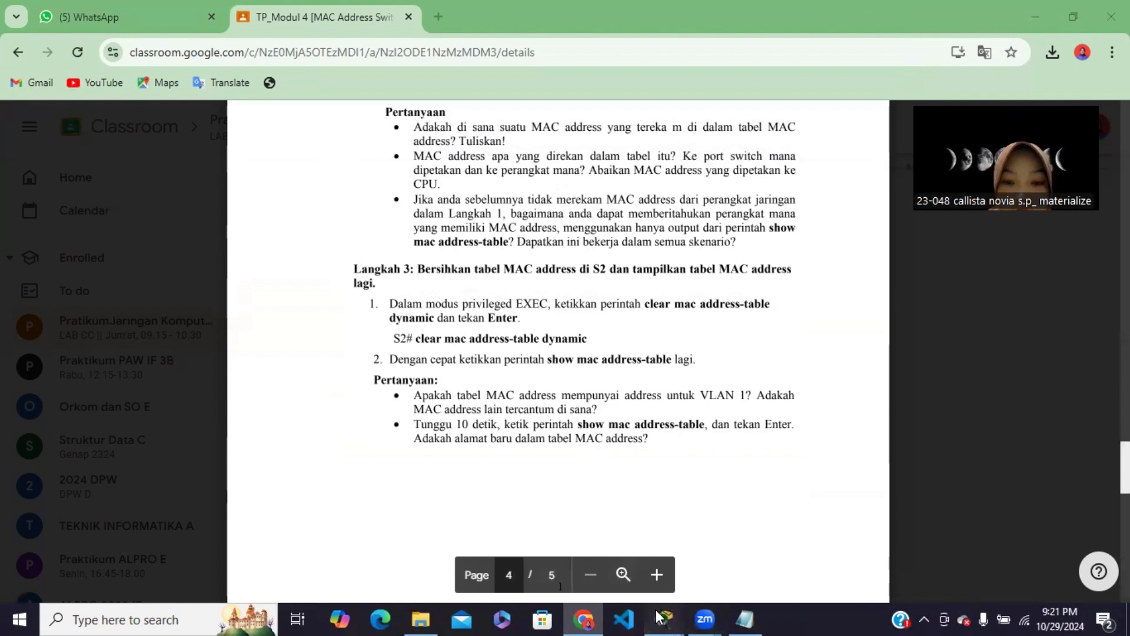
pyautogui.click(702, 560)
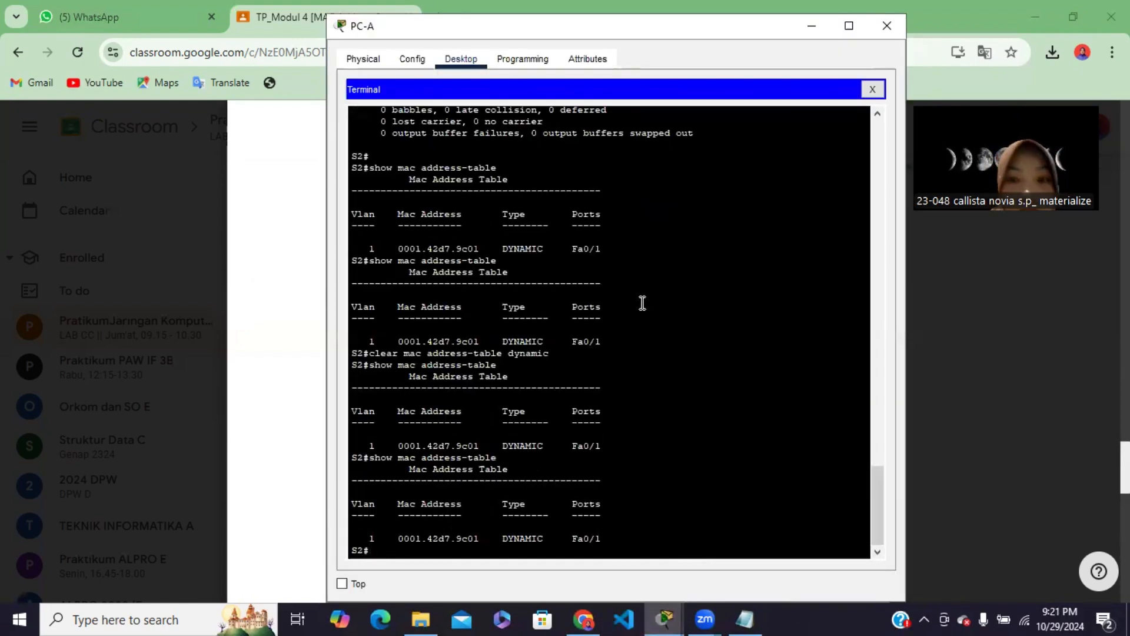
pyautogui.click(873, 90)
pyautogui.click(812, 26)
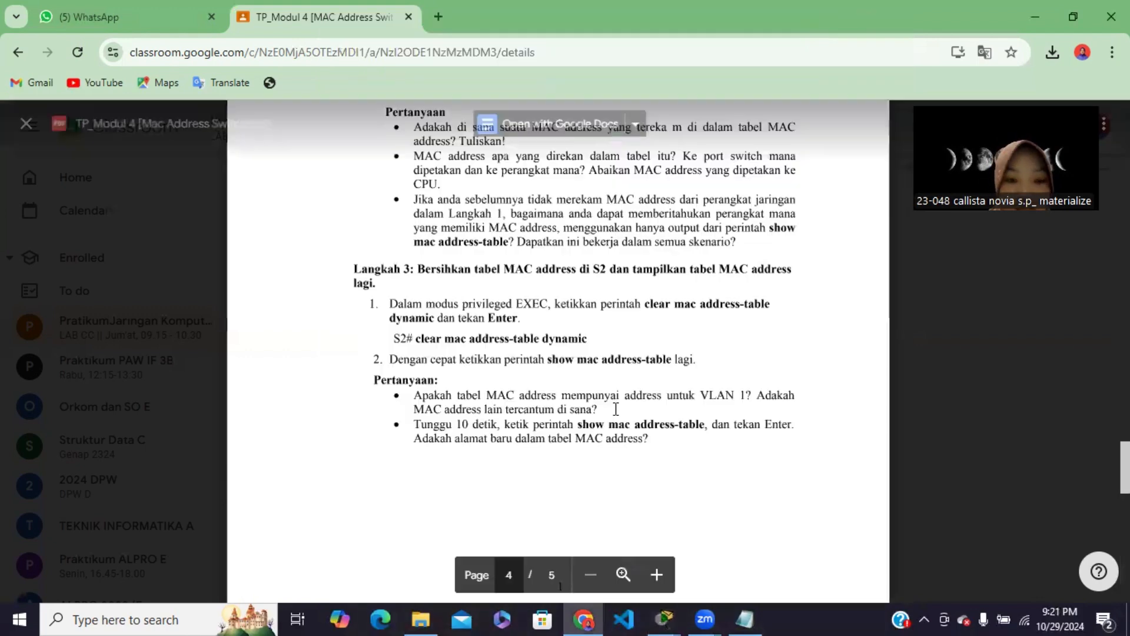
# Read Langkah 4, open PC-B's Command Prompt in Packet Tracer, and page through the remaining ipconfig /all output to a fresh prompt
pyautogui.scroll(-6, 558, 444)
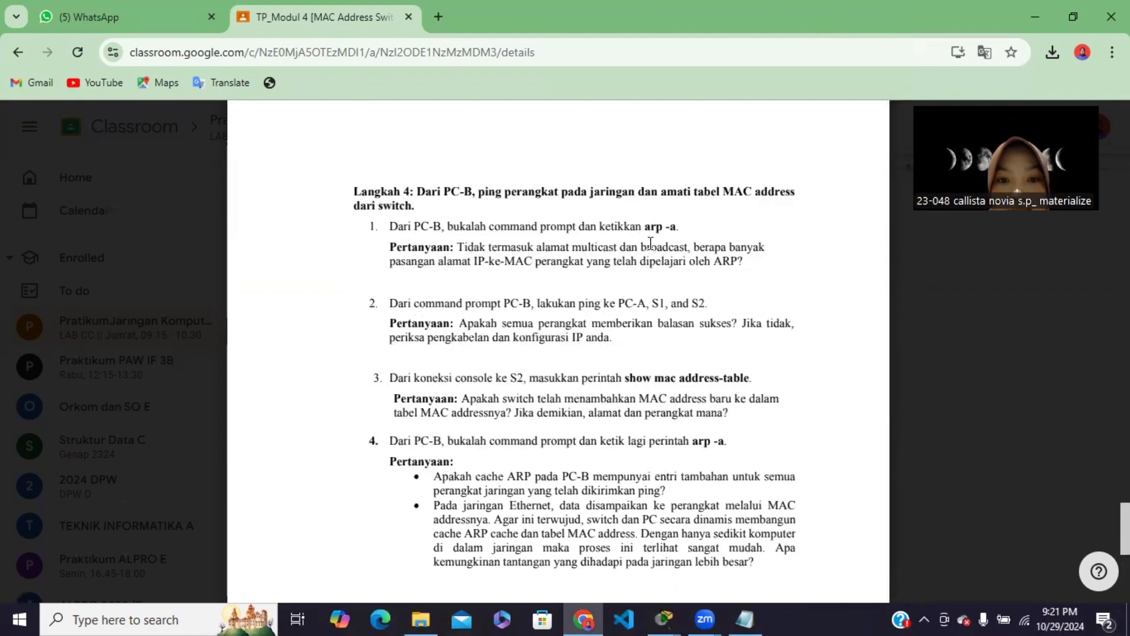
pyautogui.moveTo(665, 619)
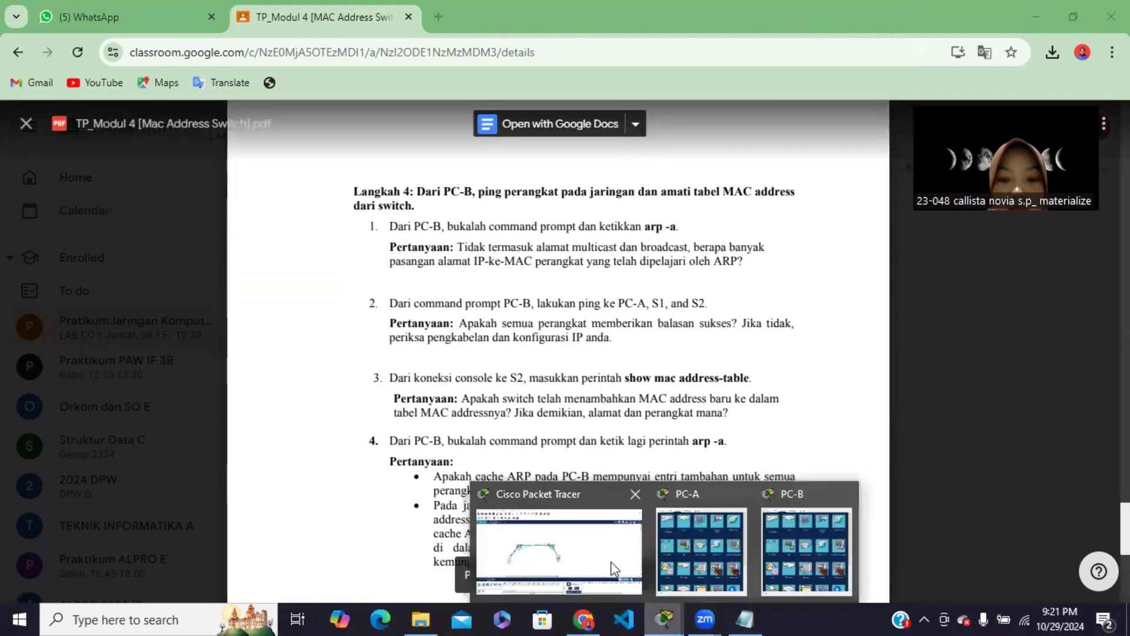
pyautogui.click(615, 568)
pyautogui.click(556, 361)
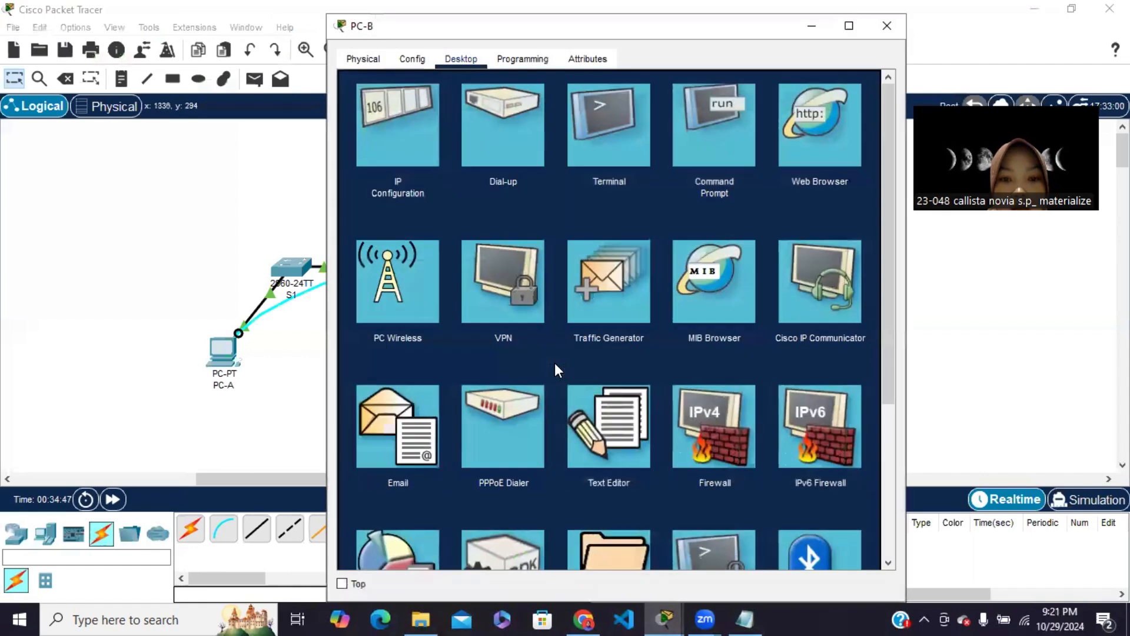
pyautogui.click(692, 150)
pyautogui.press('Return')
pyautogui.press('Return')
pyautogui.press('Return')
pyautogui.press('Return')
pyautogui.press('Return')
pyautogui.press('Return')
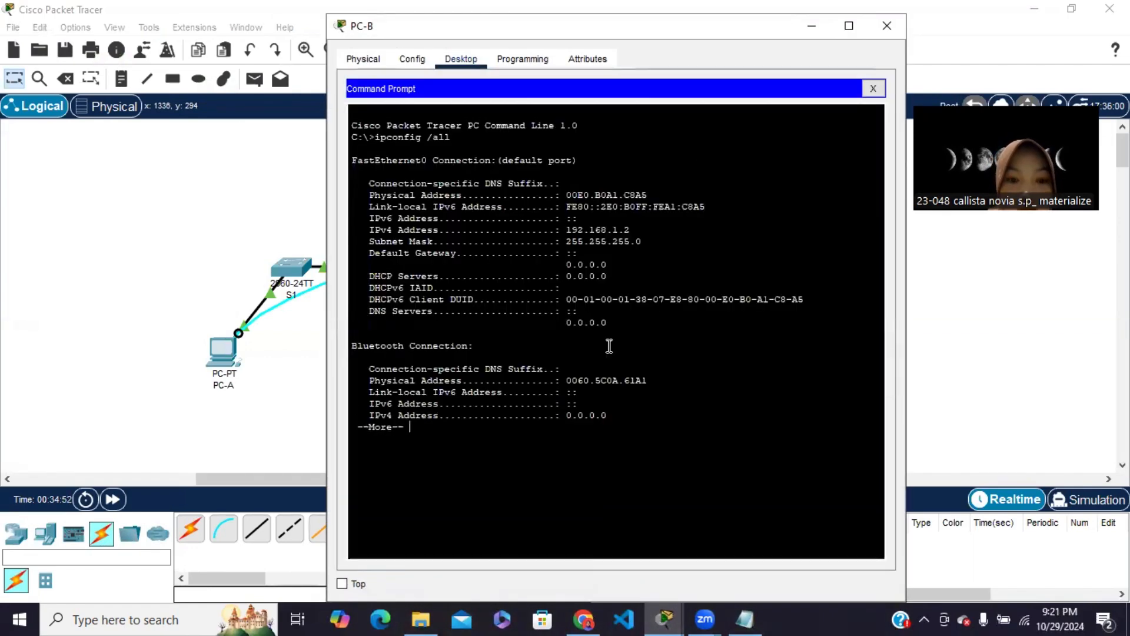
pyautogui.press('Return')
pyautogui.press('Return')
pyautogui.press('Return')
pyautogui.press('Return')
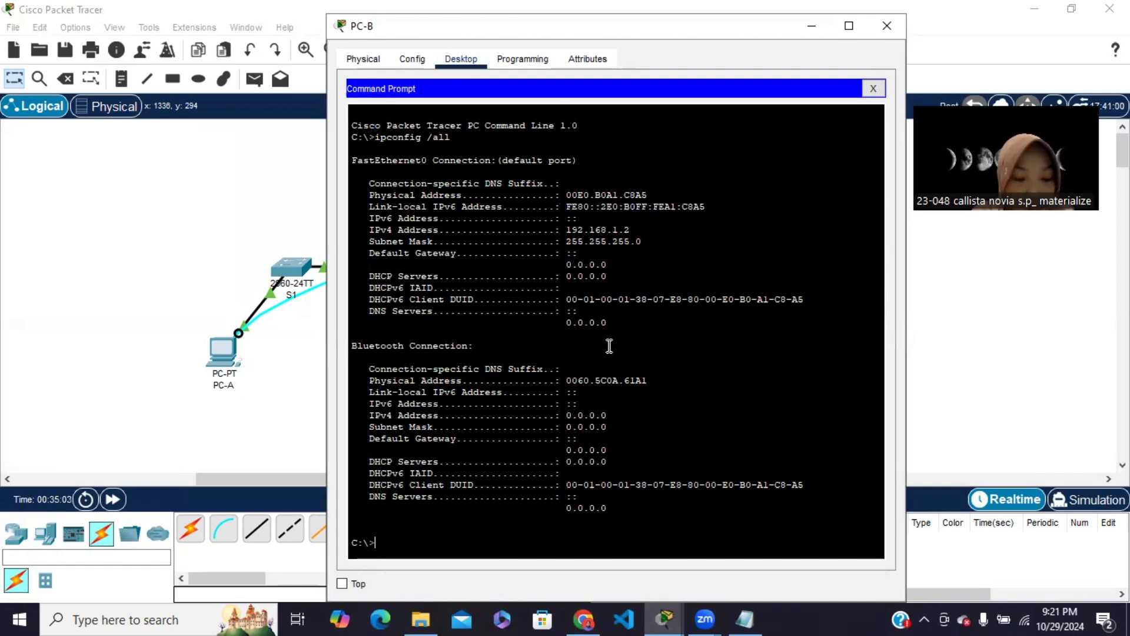
pyautogui.press('Return')
# List PC-B's ARP entries with arp -a and also try the unspaced form arp-a
pyautogui.write('a')
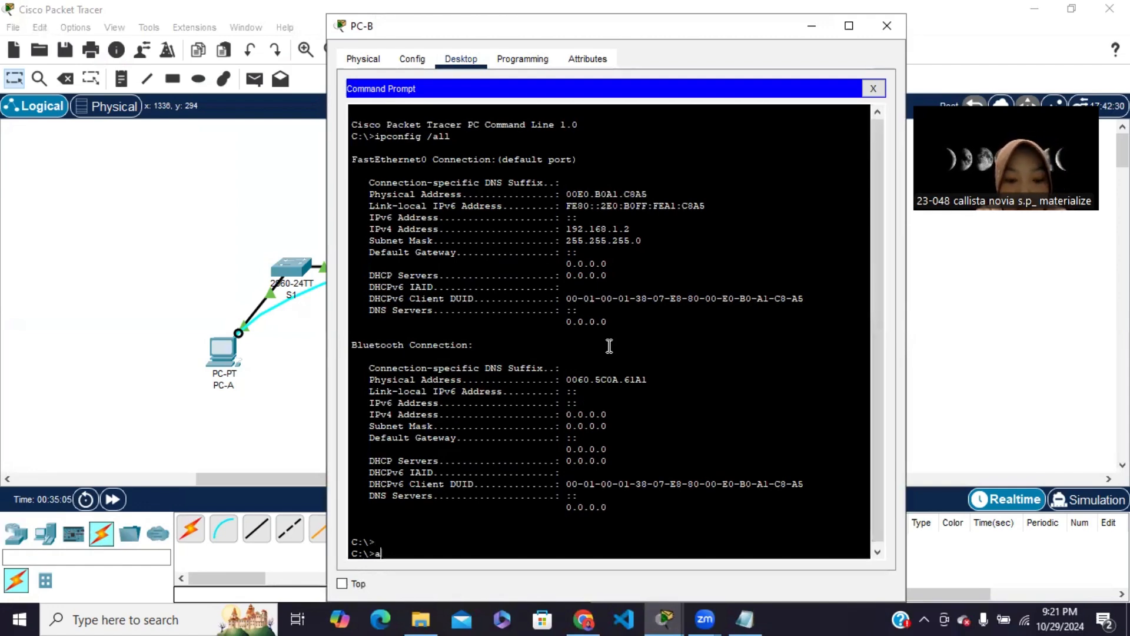
pyautogui.write('rp')
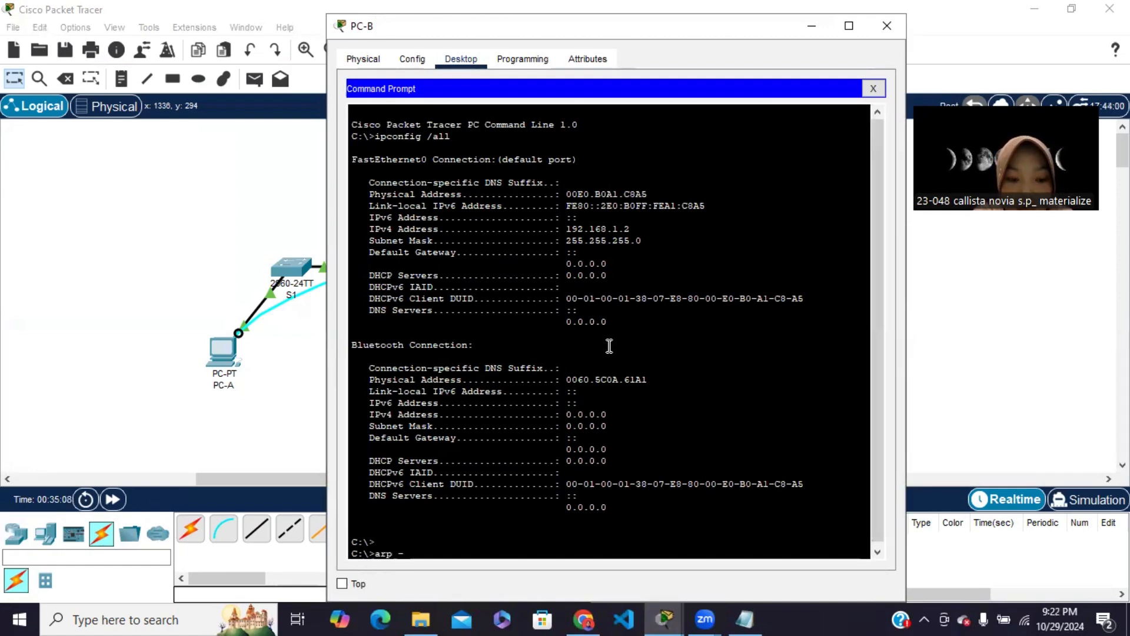
pyautogui.write(' -a')
pyautogui.press('Return')
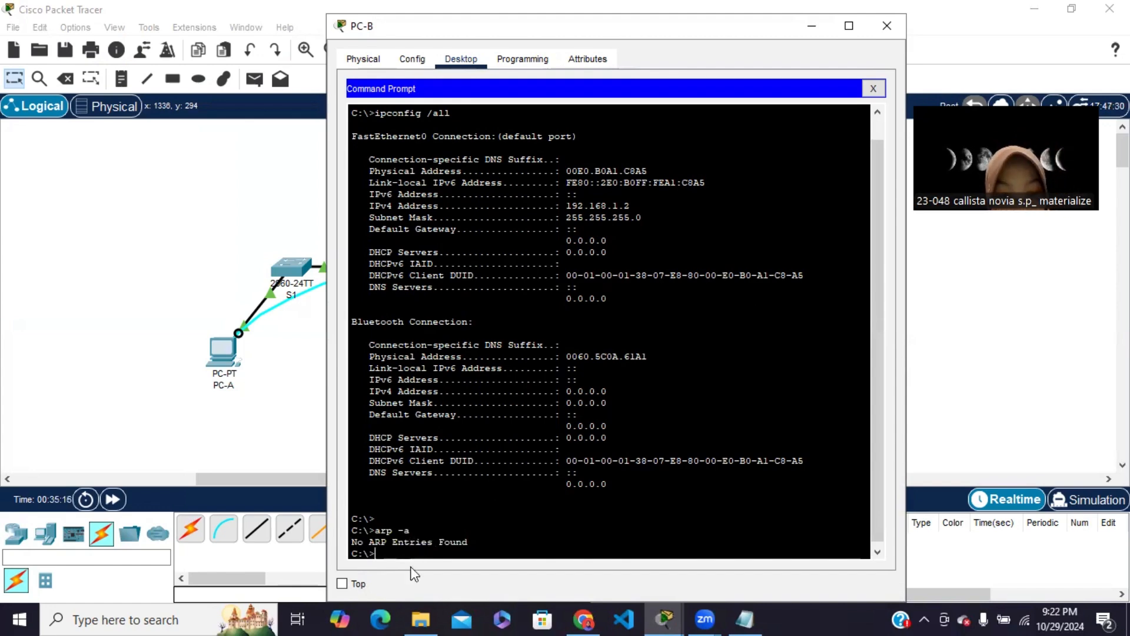
pyautogui.write('arp-')
pyautogui.press('Return')
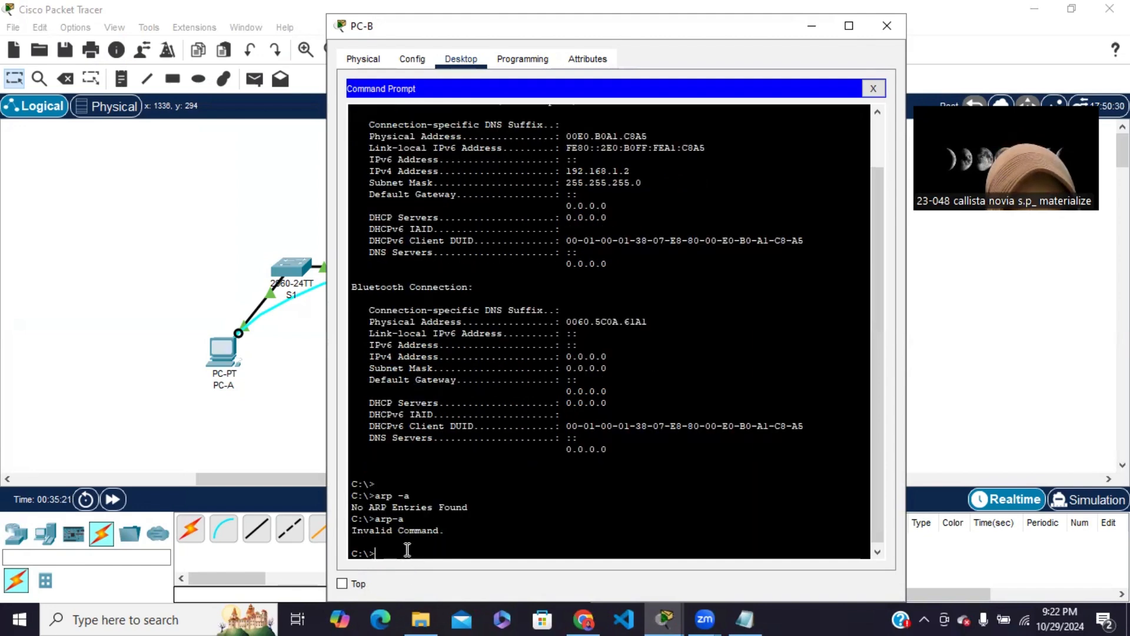
# Recheck the Langkah 4 instructions in Chrome and rerun arp -a in PC-B's Command Prompt in Packet Tracer
pyautogui.click(583, 619)
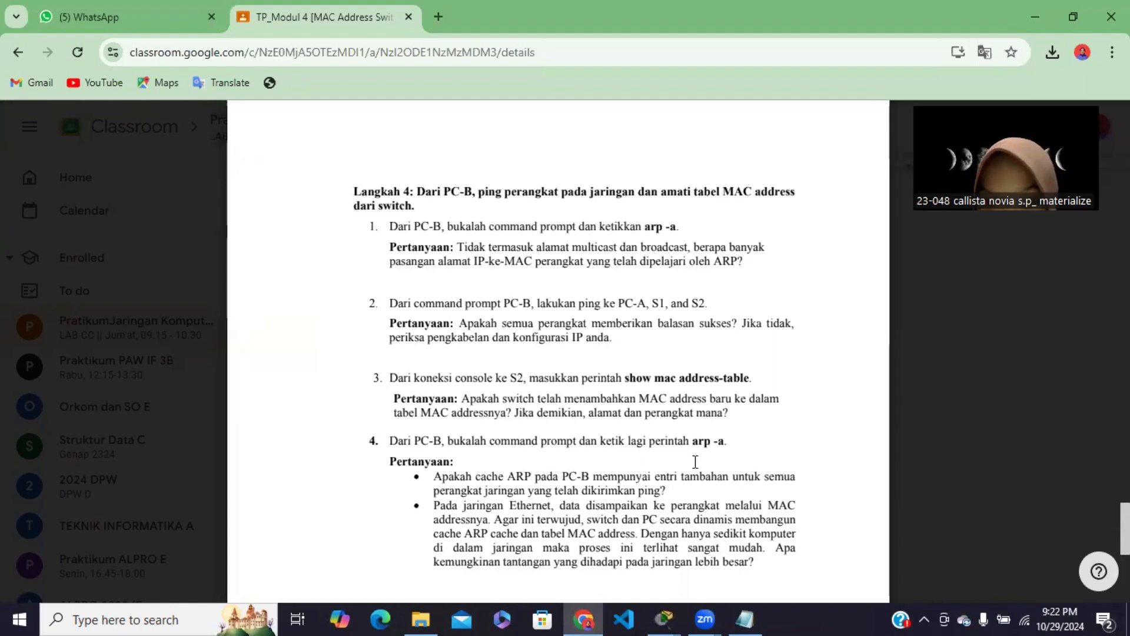
pyautogui.scroll(-2, 677, 565)
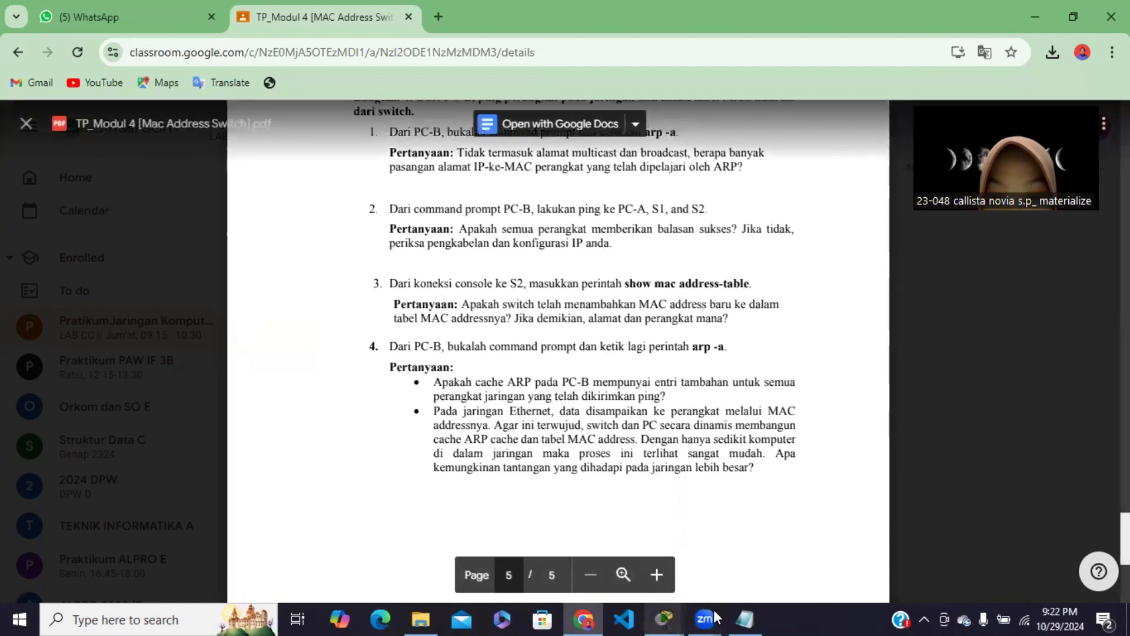
pyautogui.moveTo(665, 618)
pyautogui.click(814, 566)
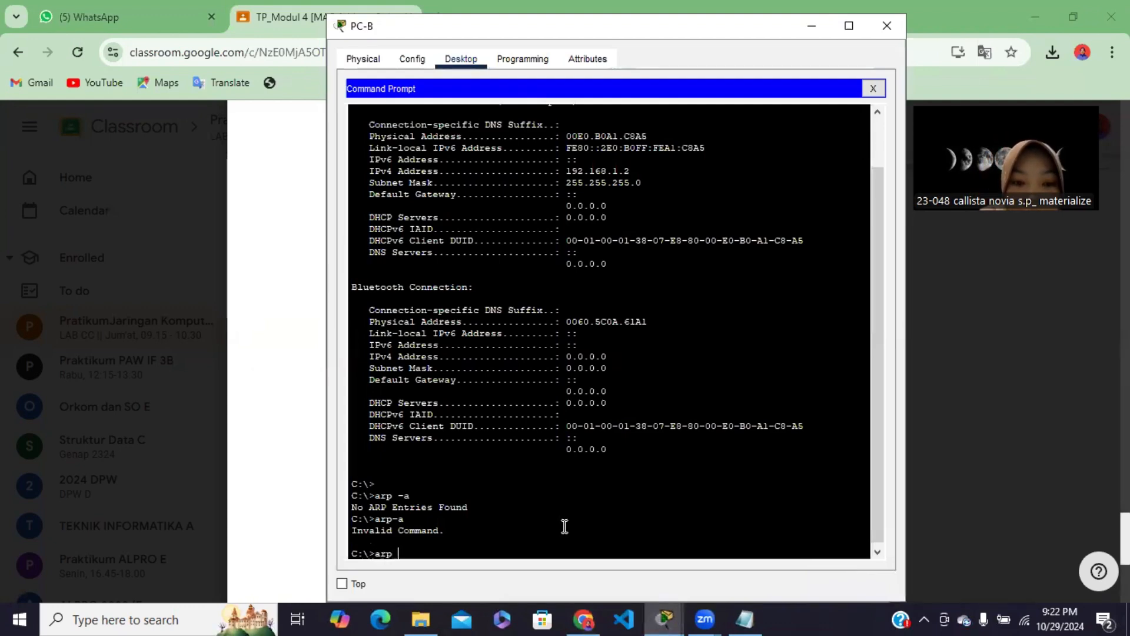
pyautogui.press('Return')
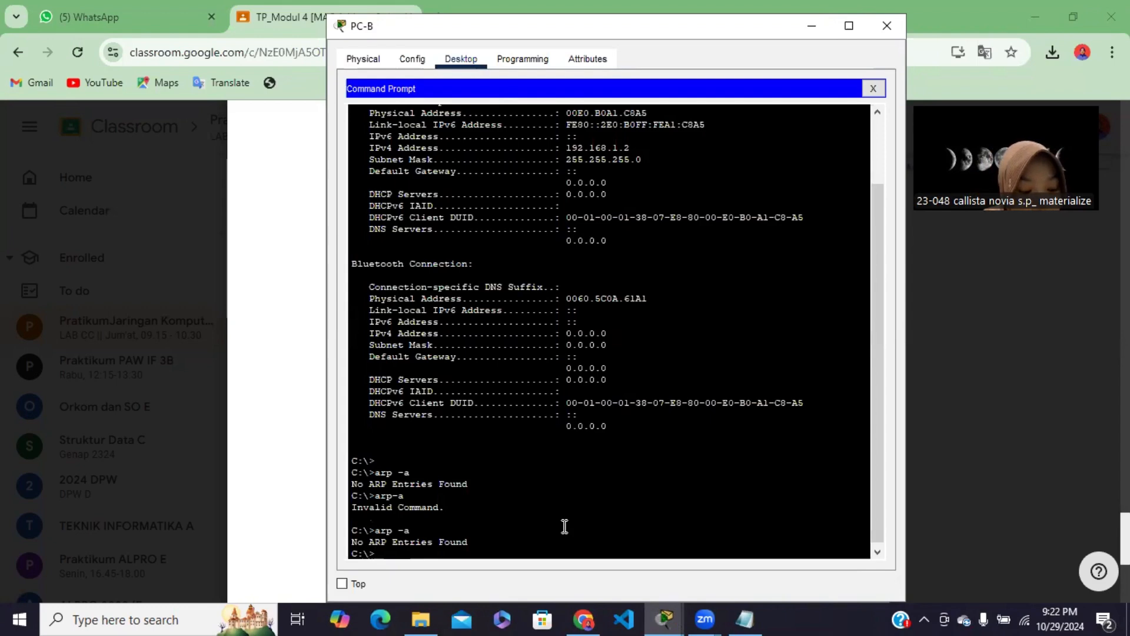
pyautogui.scroll(-1, 457, 538)
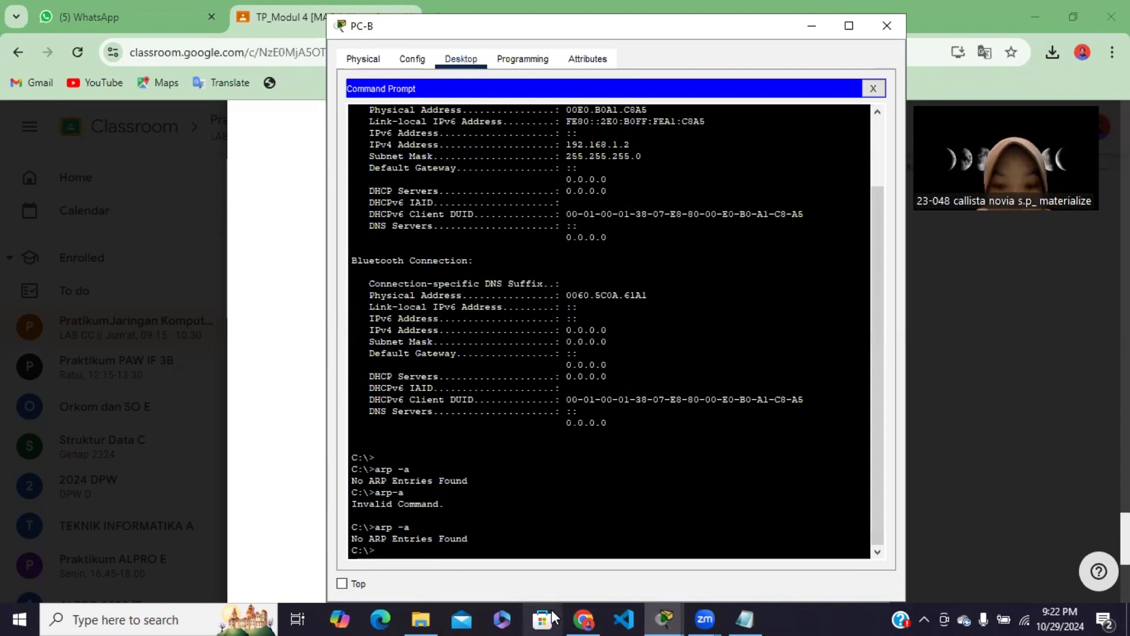
# Switch to Chrome to review the Langkah 4 tasks, and return to Packet Tracer to check PC-B's ARP output
pyautogui.click(592, 610)
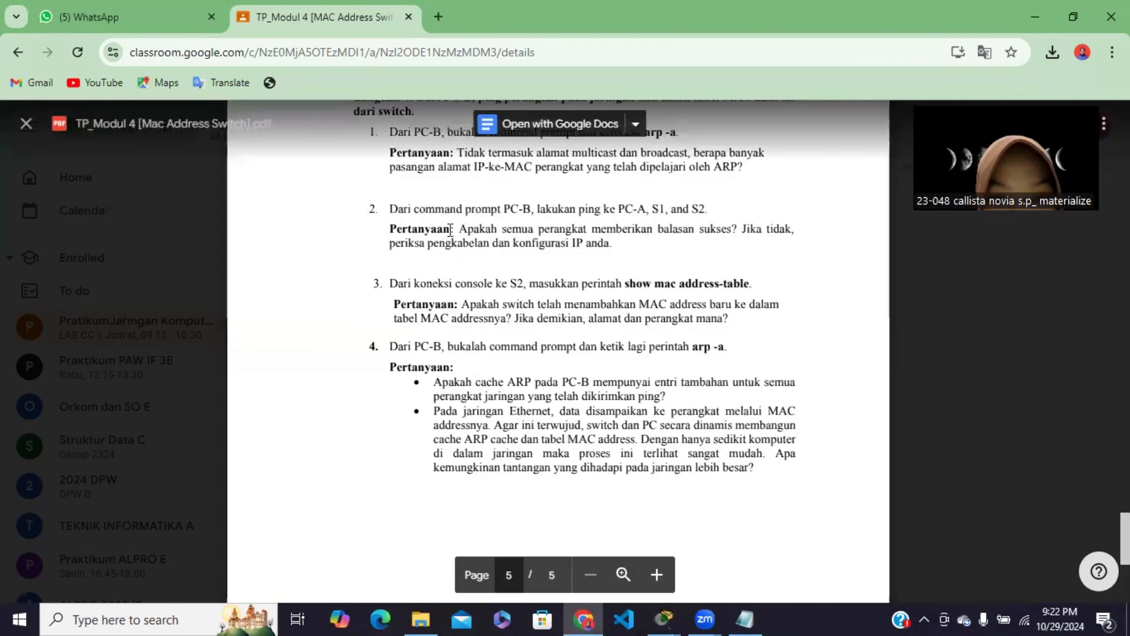
pyautogui.scroll(1, 423, 184)
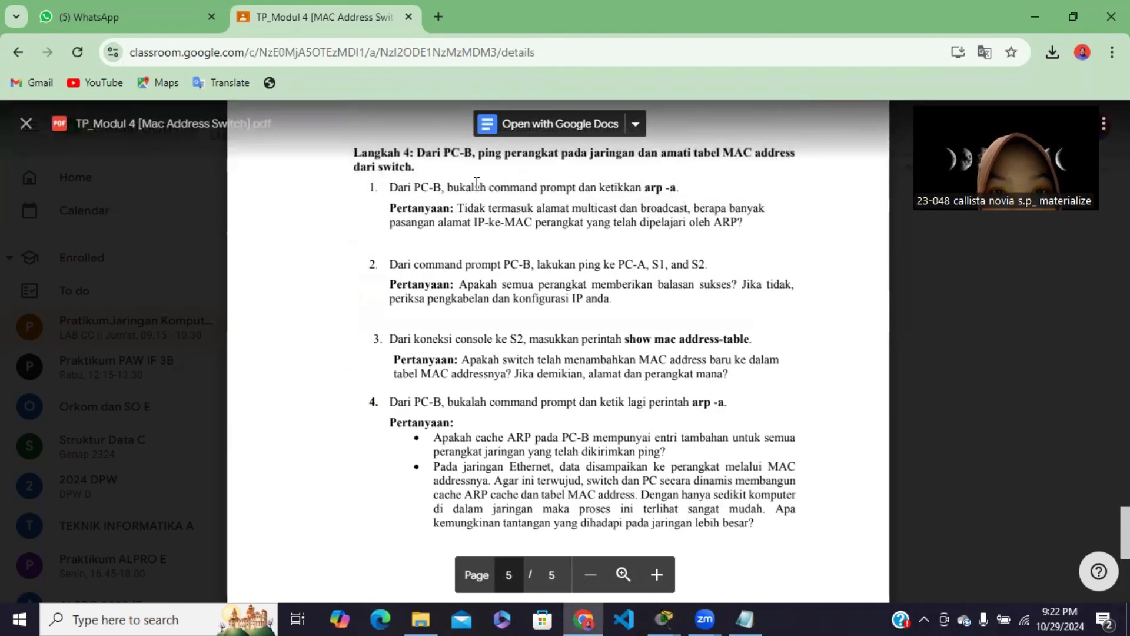
pyautogui.scroll(1, 611, 185)
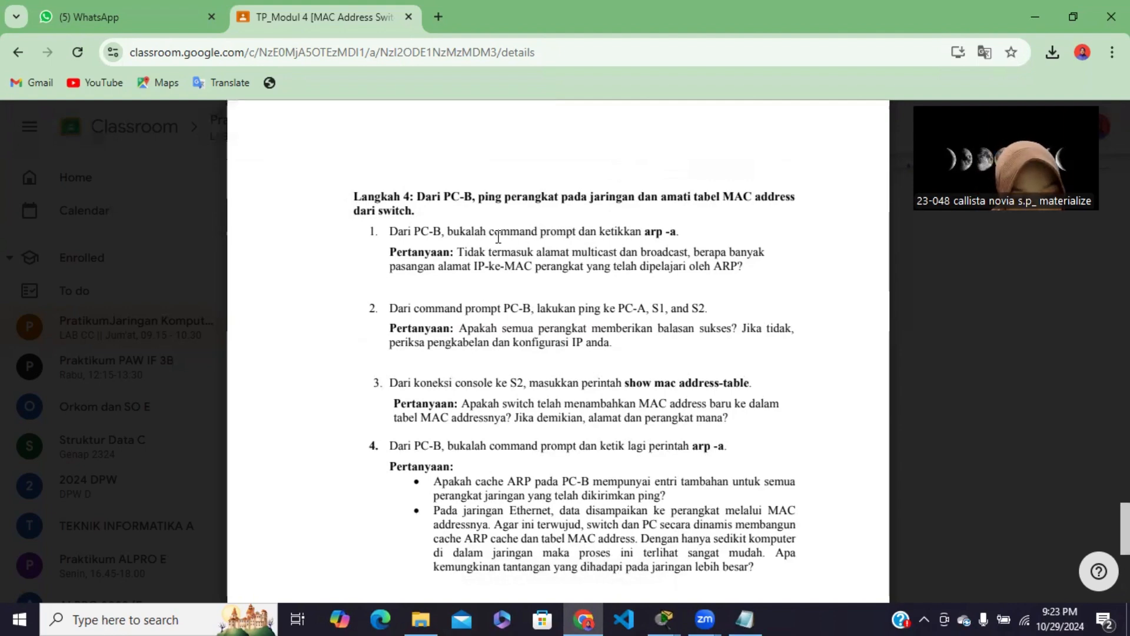
pyautogui.scroll(-1, 512, 176)
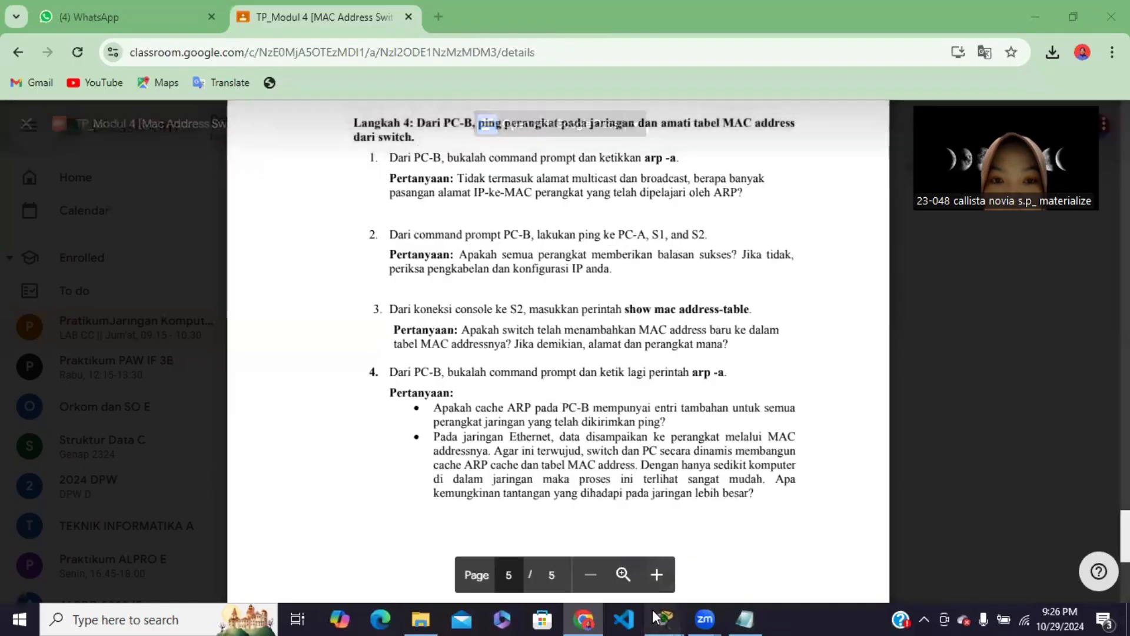
pyautogui.moveTo(662, 619)
pyautogui.click(609, 512)
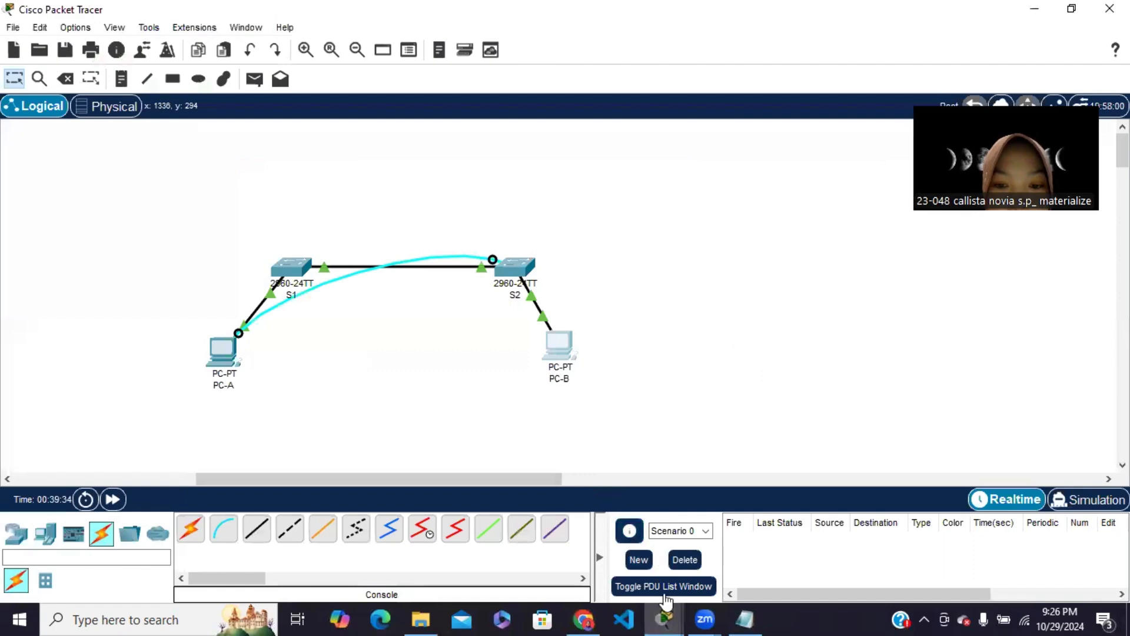
pyautogui.click(787, 554)
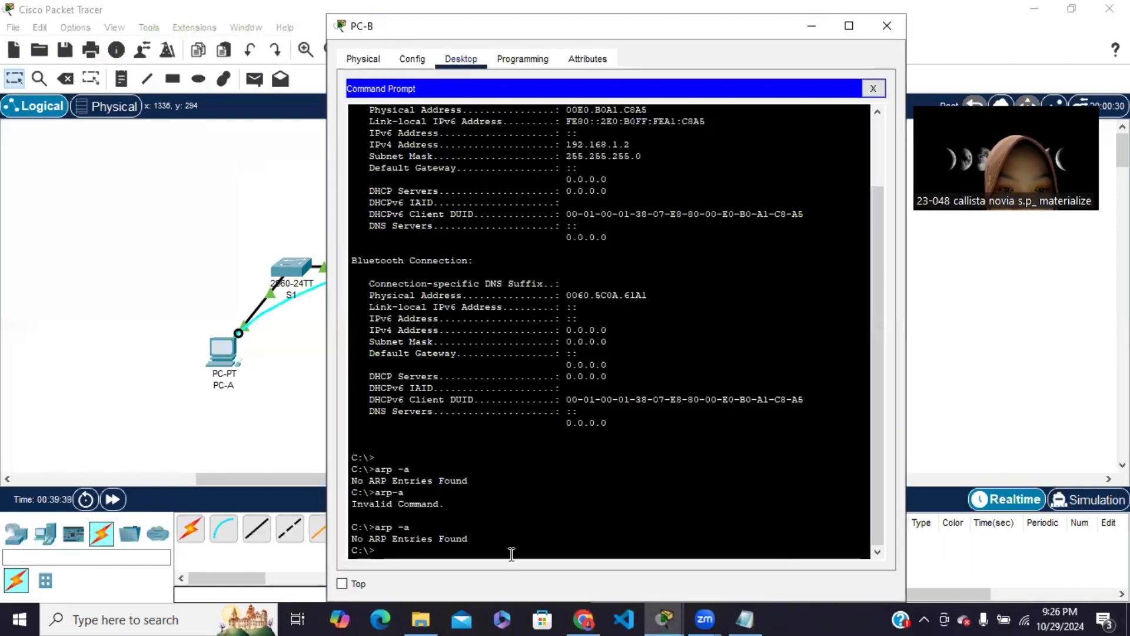
# Switch to Chrome, enlarge the Langkah 4 page, and compare its questions with PC-B's Command Prompt output in Packet Tracer
pyautogui.moveTo(584, 619)
pyautogui.click(554, 530)
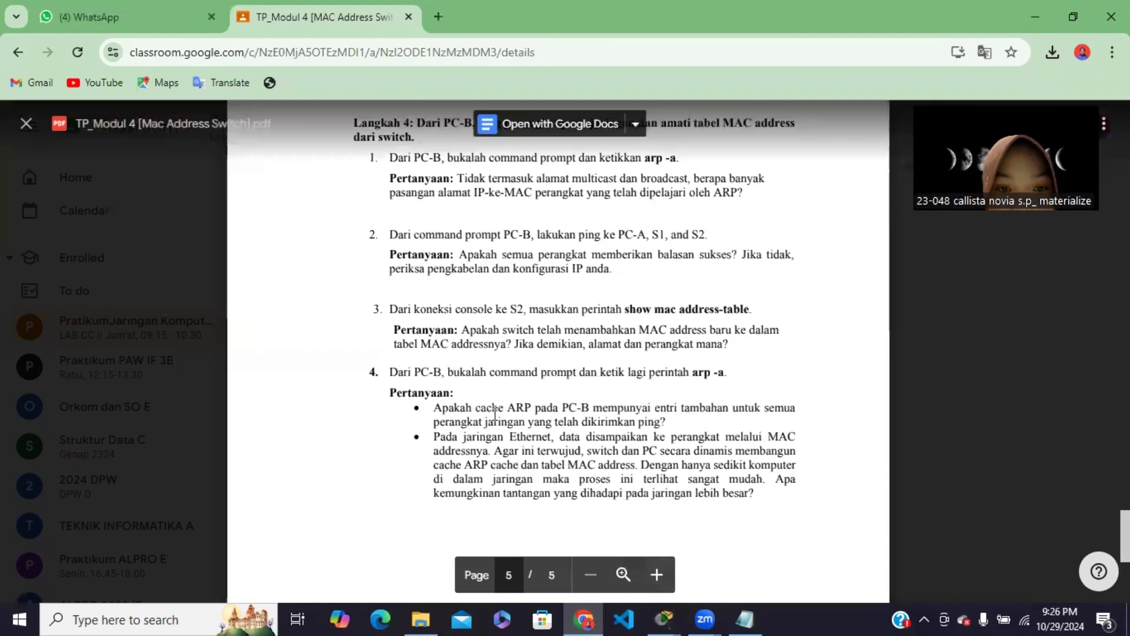
pyautogui.scroll(1, 411, 266)
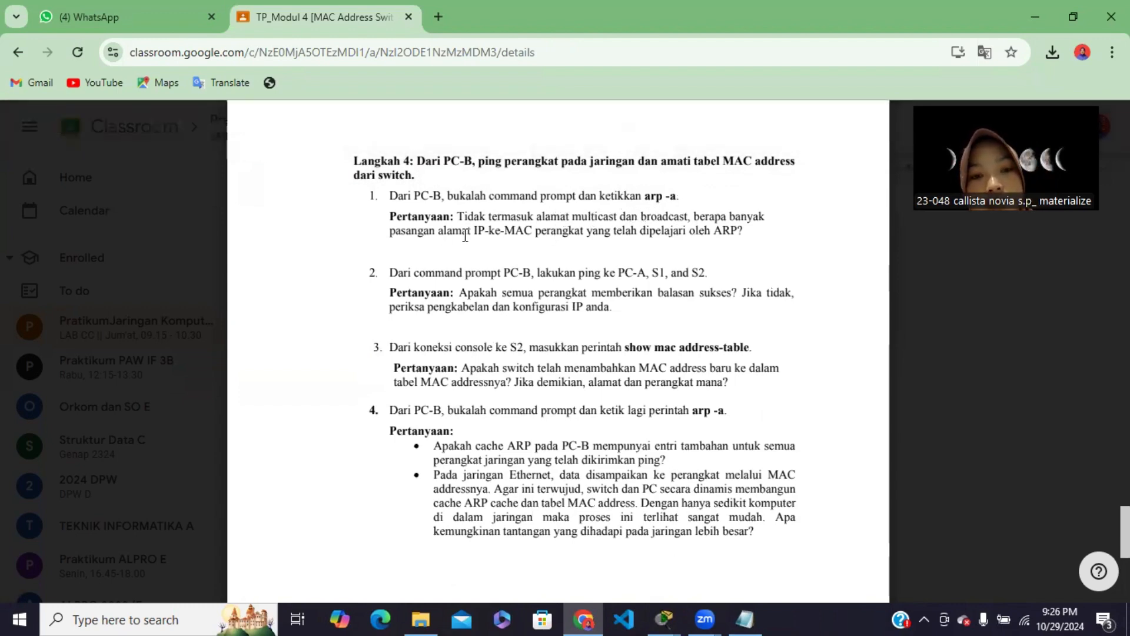
pyautogui.scroll(2, 465, 236)
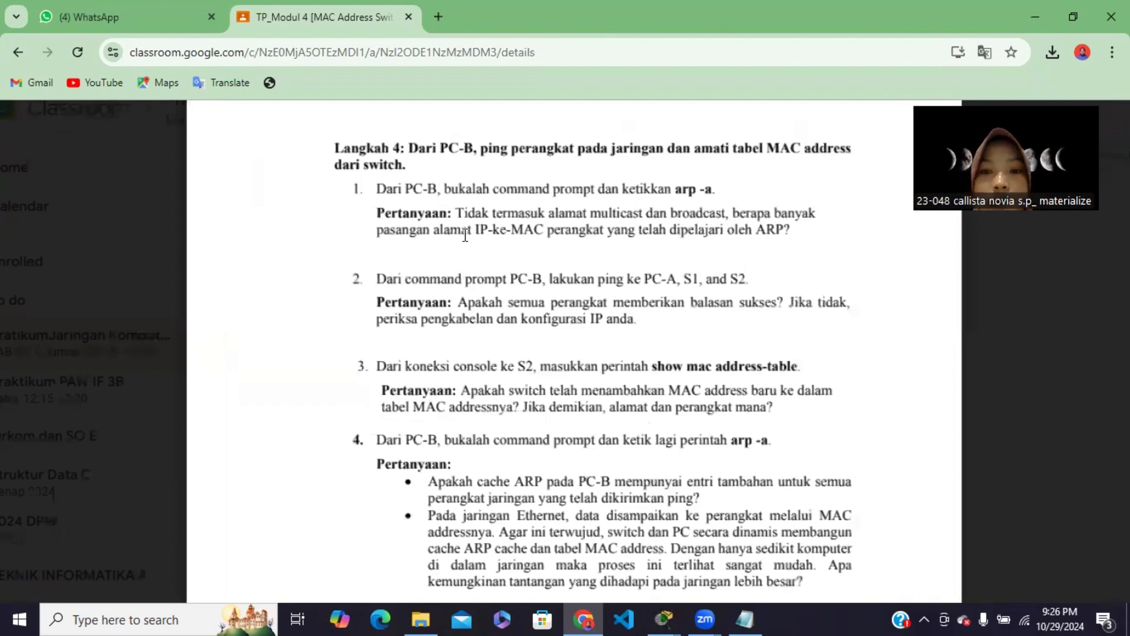
pyautogui.scroll(2, 465, 236)
pyautogui.scroll(-2, 591, 313)
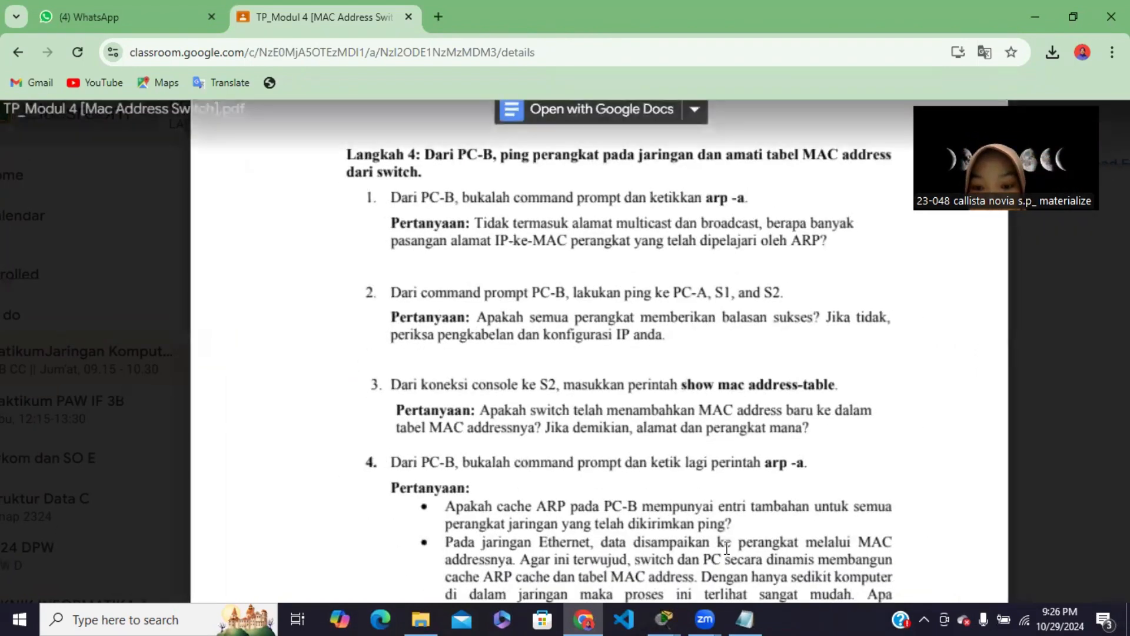
pyautogui.moveTo(669, 610)
pyautogui.click(785, 570)
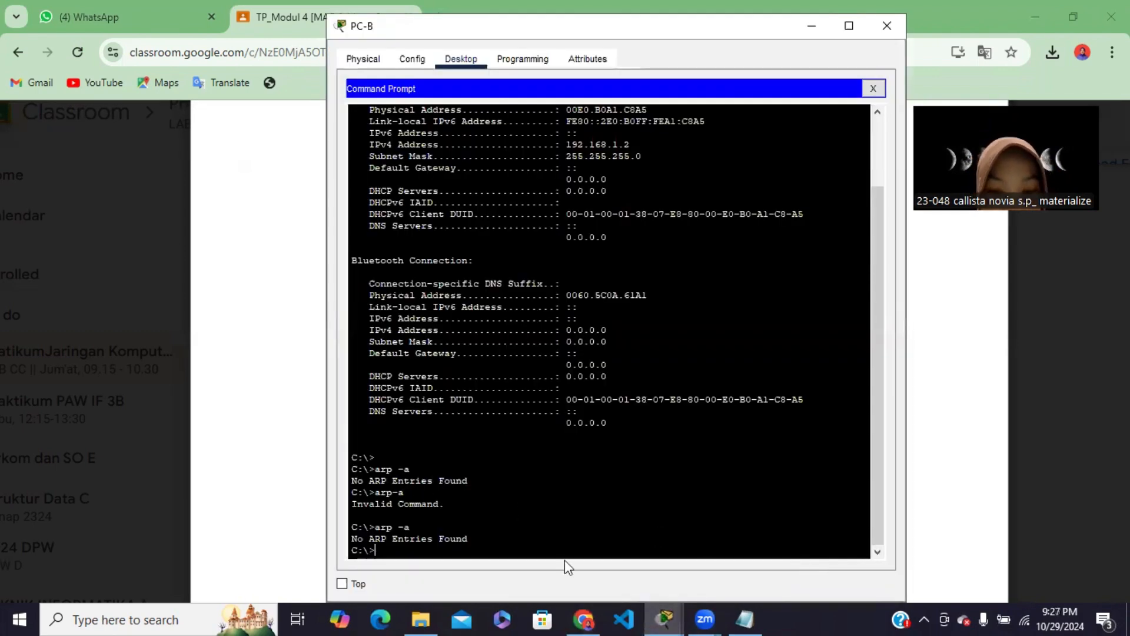
pyautogui.click(583, 619)
pyautogui.scroll(-1, 544, 454)
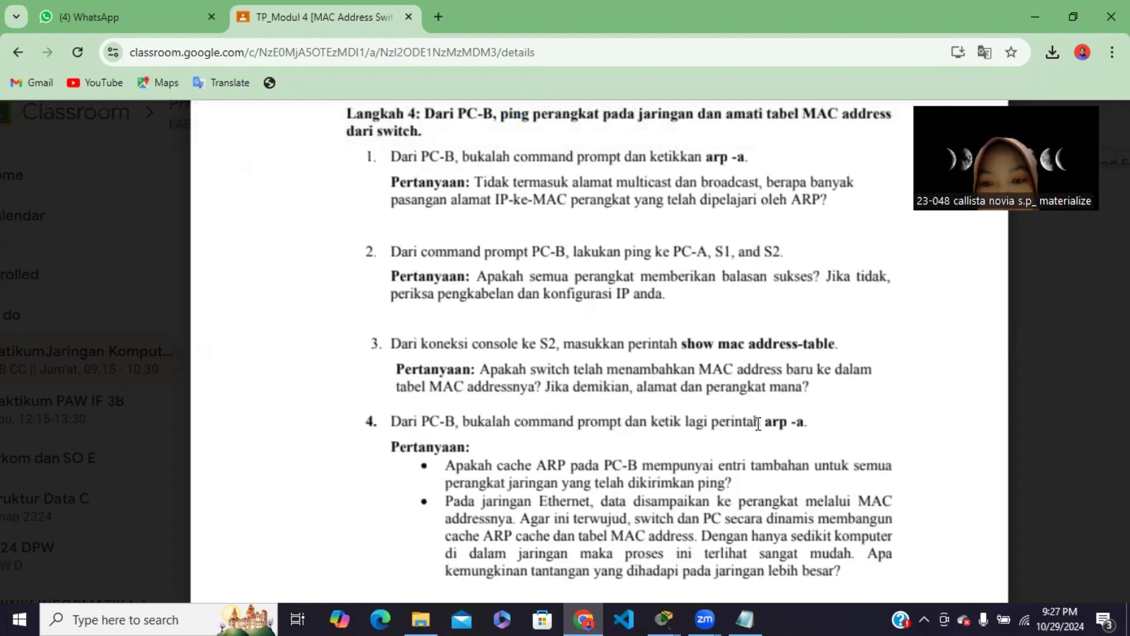
# Return to Packet Tracer, reopen PC-B's Command Prompt, and ping PC-A at 192.168.1.1
pyautogui.moveTo(665, 617)
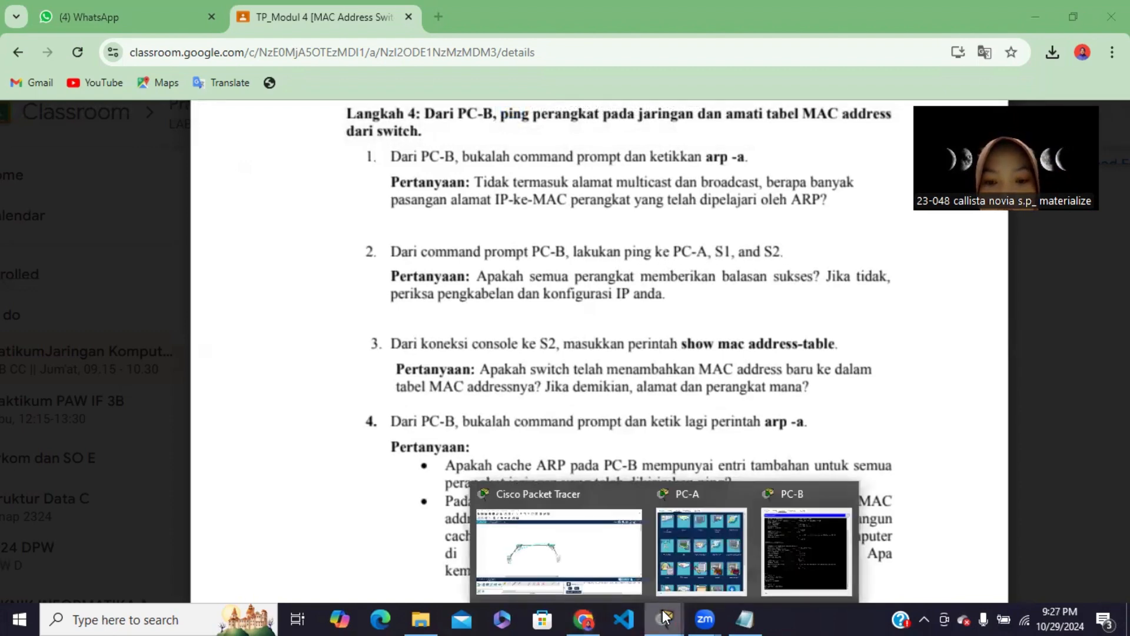
pyautogui.click(803, 539)
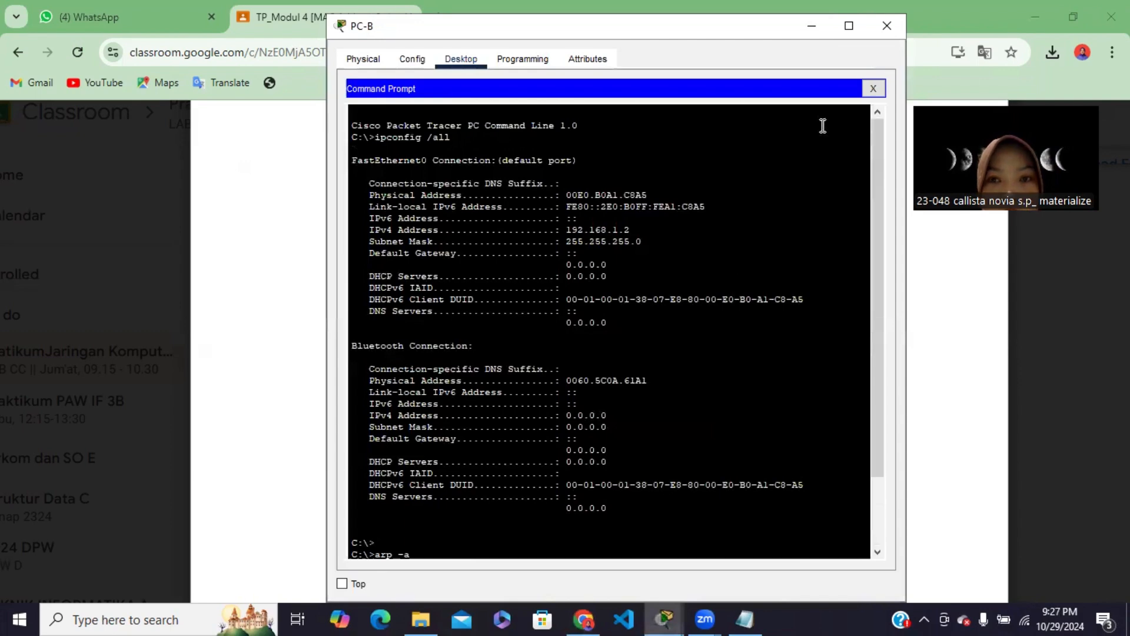
pyautogui.click(872, 88)
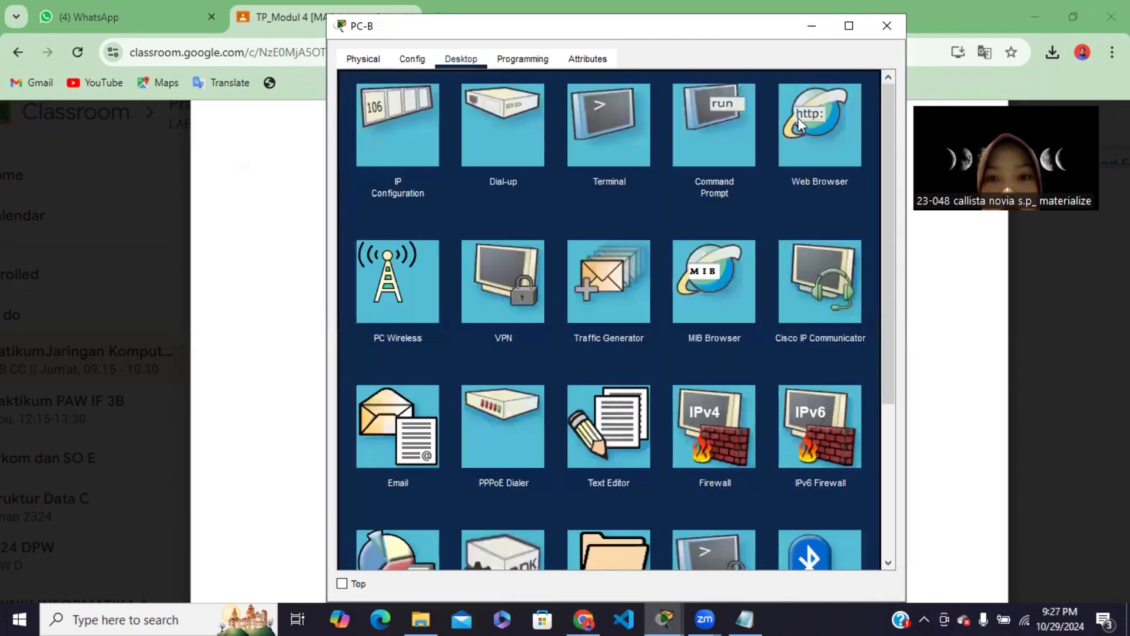
pyautogui.click(711, 136)
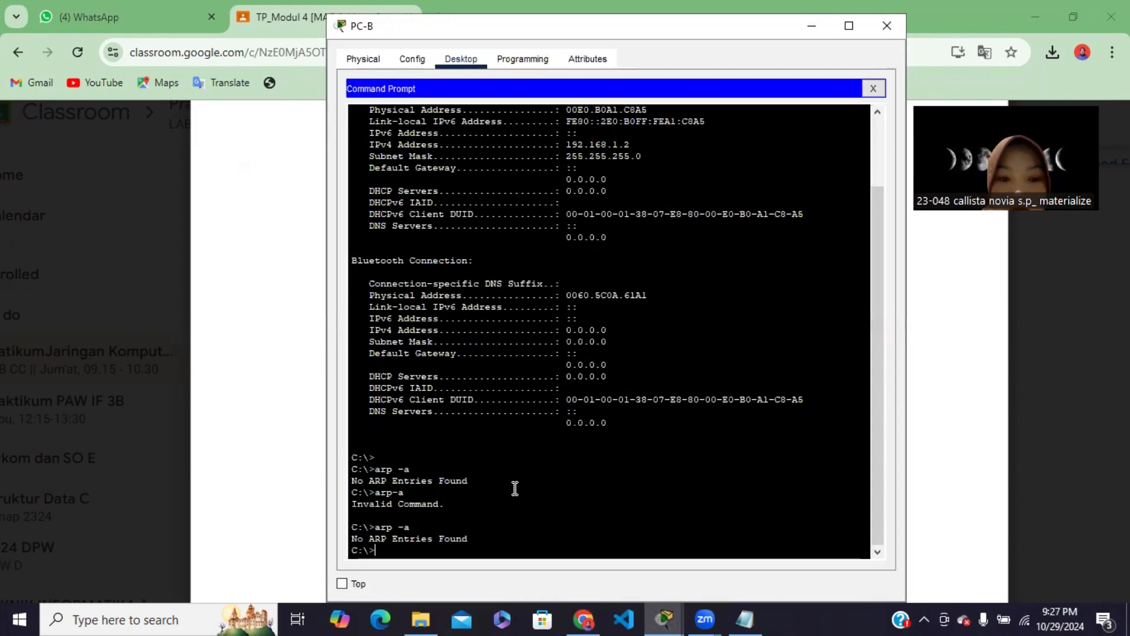
pyautogui.press('Return')
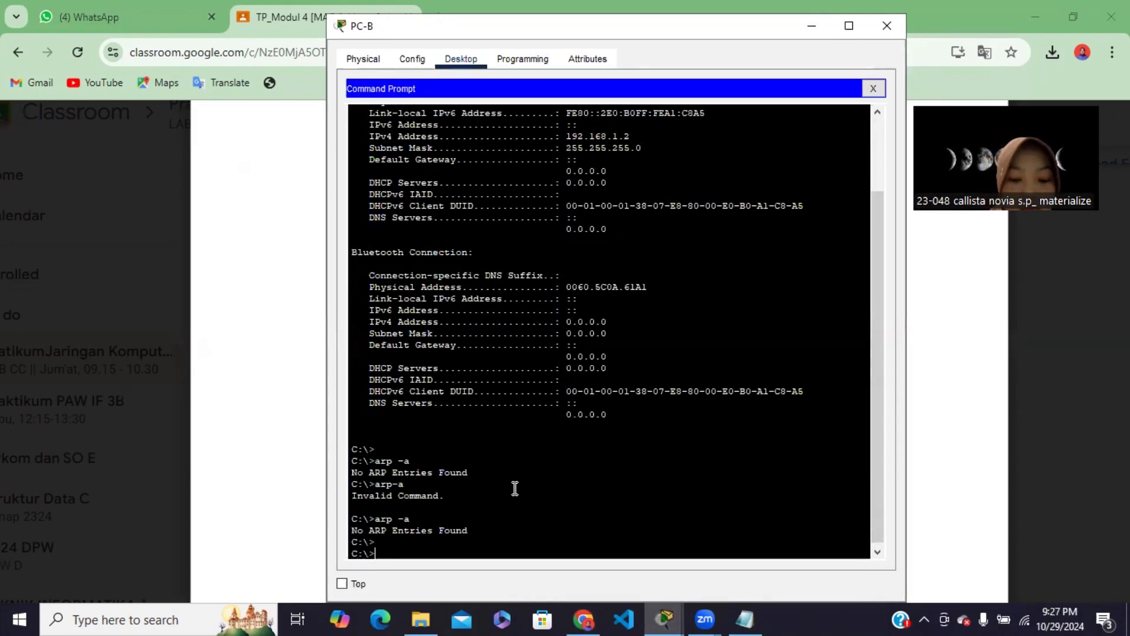
pyautogui.write('ping')
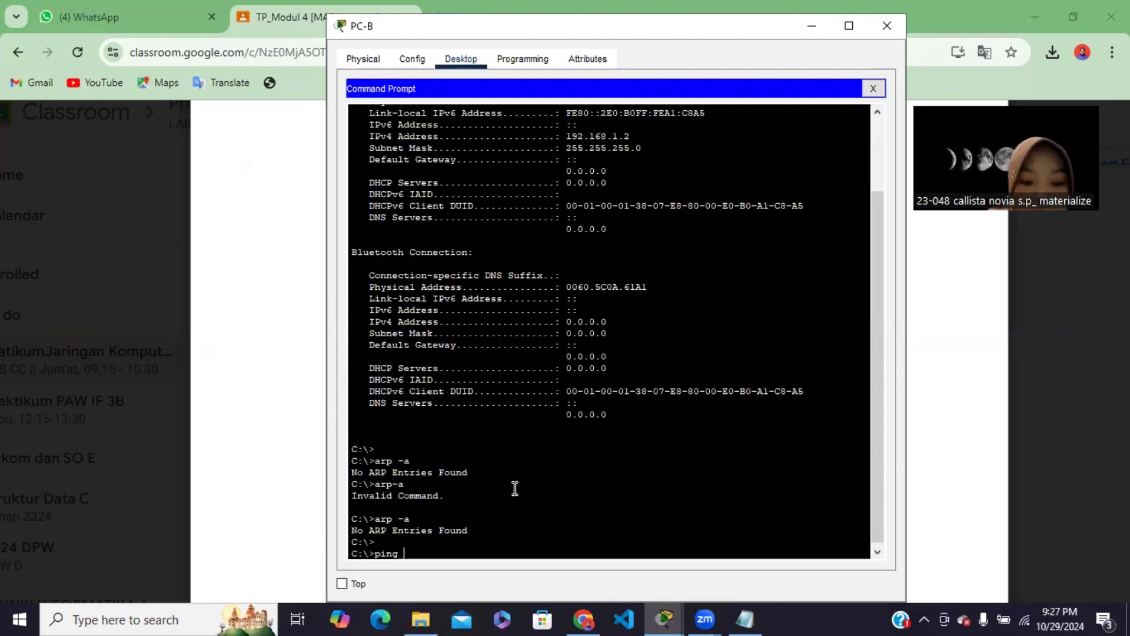
pyautogui.write(' 192')
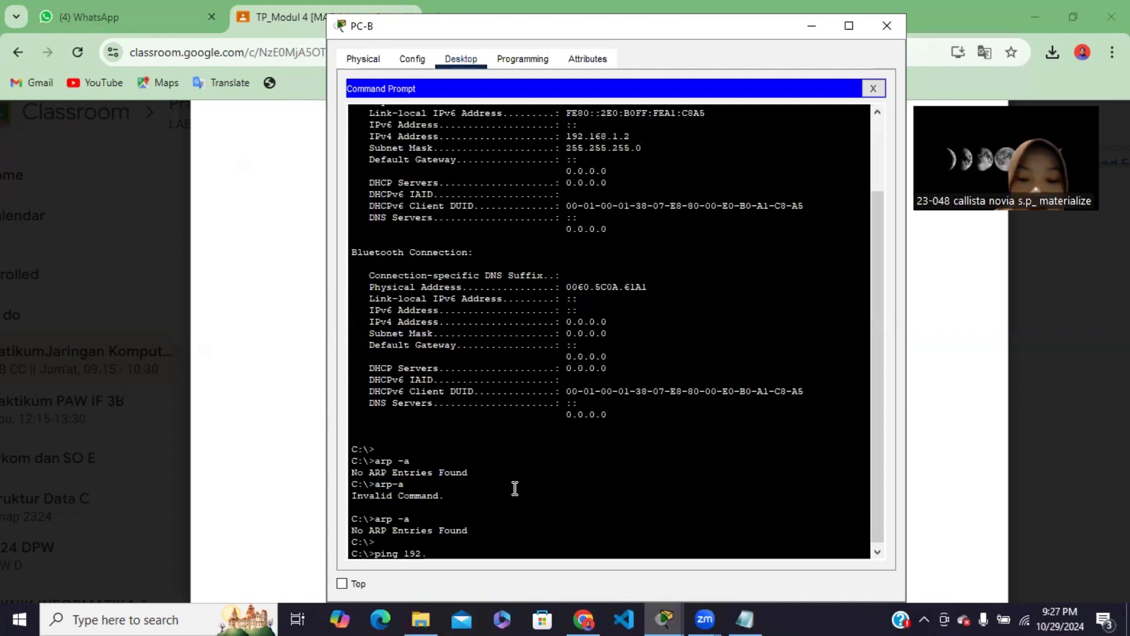
pyautogui.write('.168.1.1')
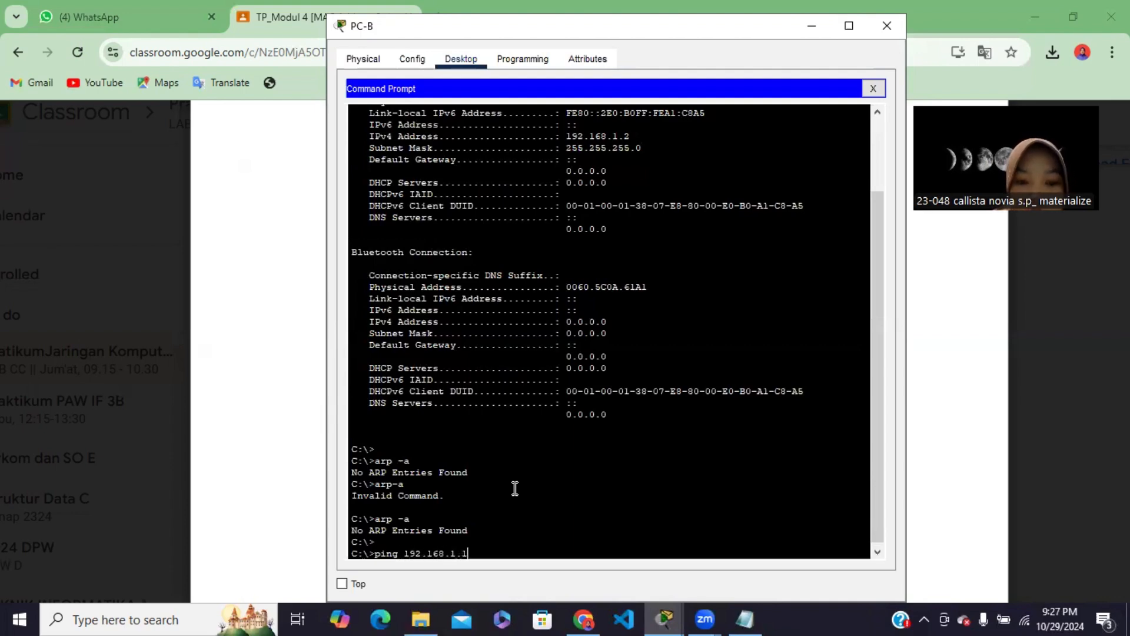
pyautogui.press('Return')
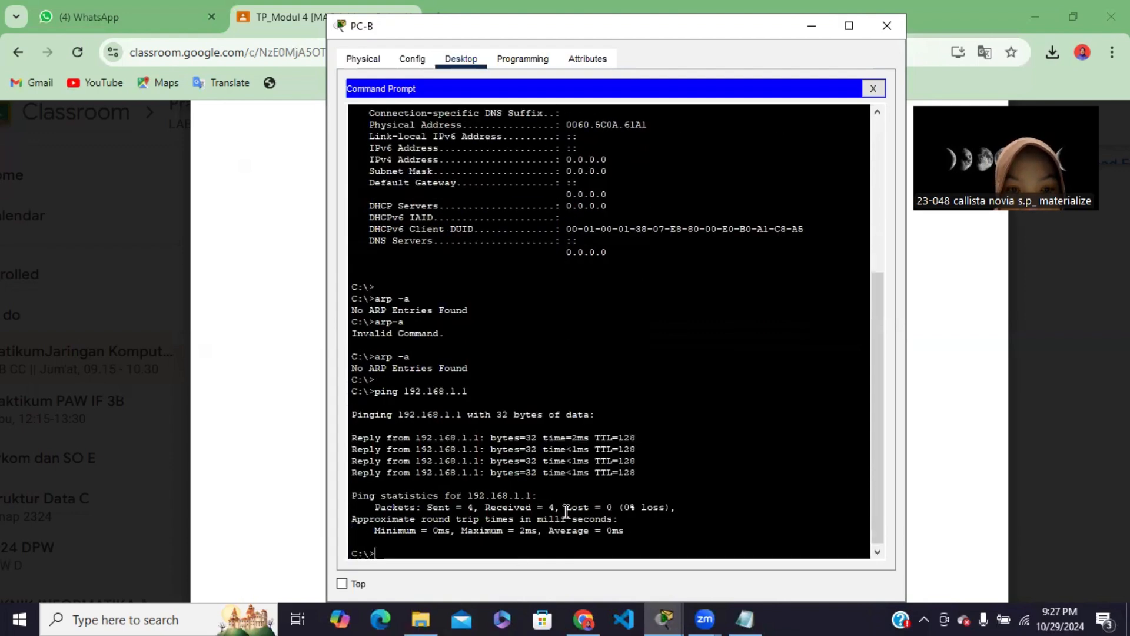
# Ping switch S1 at 192.168.1.11 twice from PC-B's Command Prompt
pyautogui.write('ping')
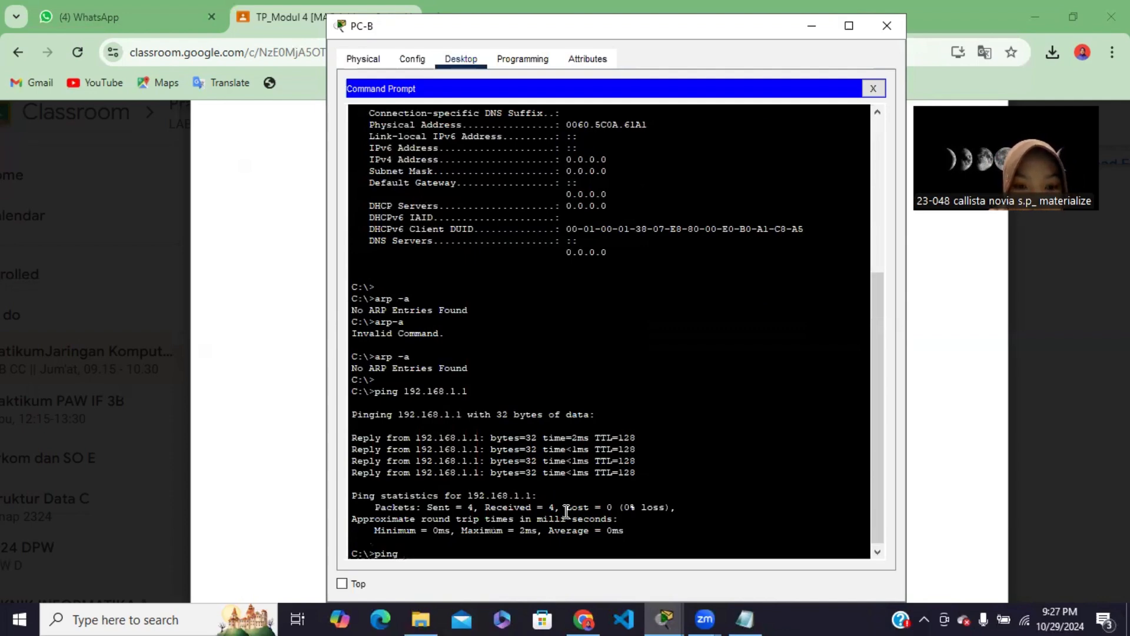
pyautogui.write('192.168')
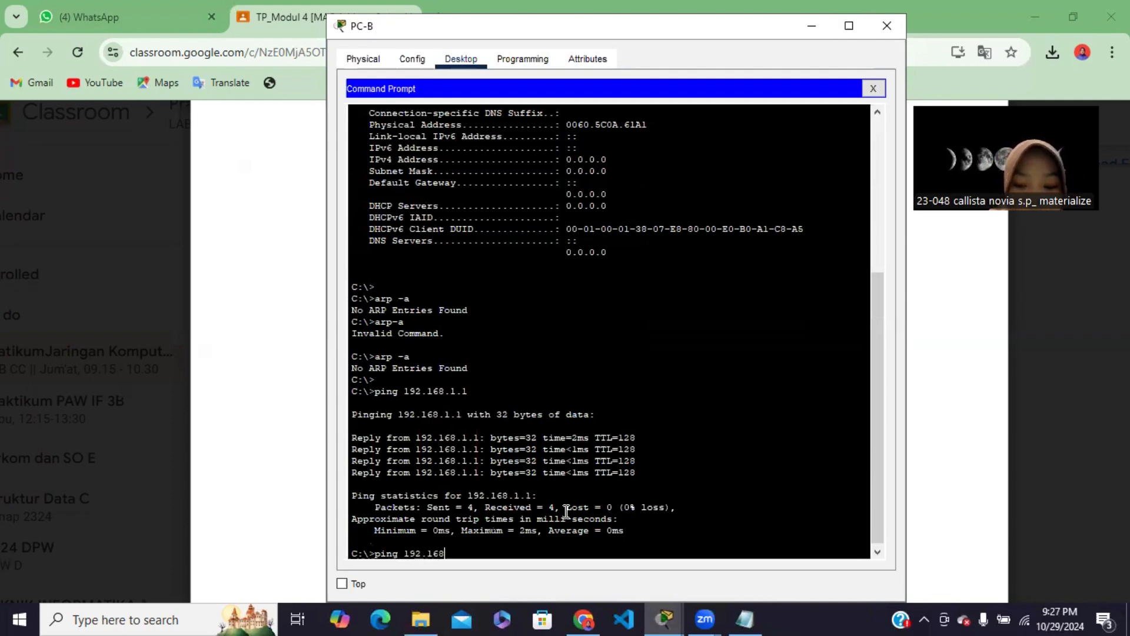
pyautogui.write('.1.1')
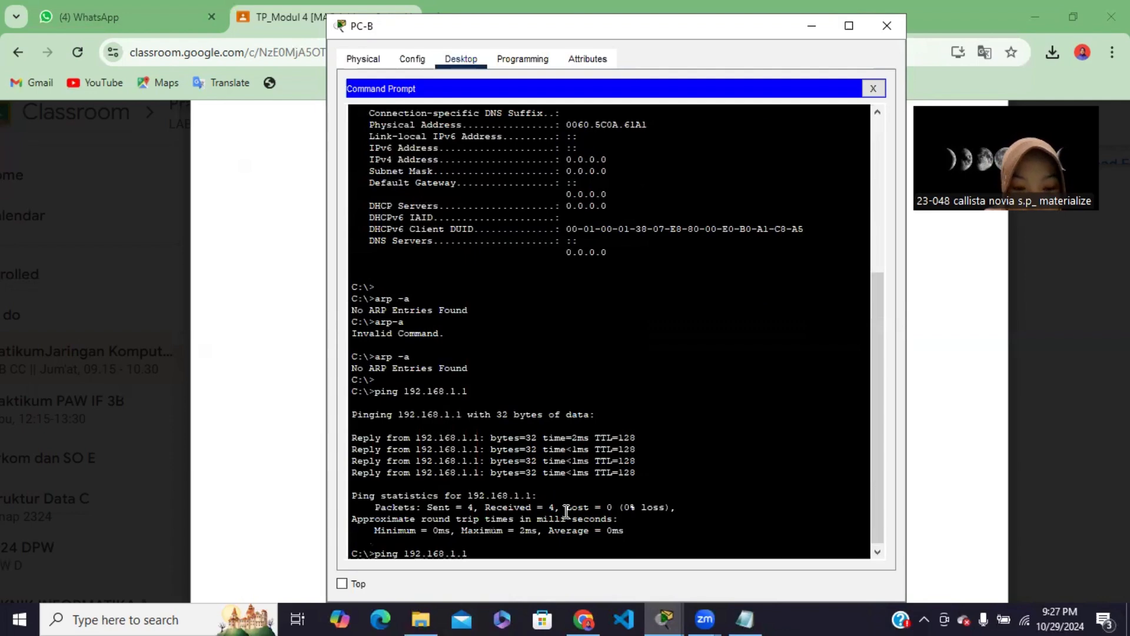
pyautogui.write('1')
pyautogui.press('Return')
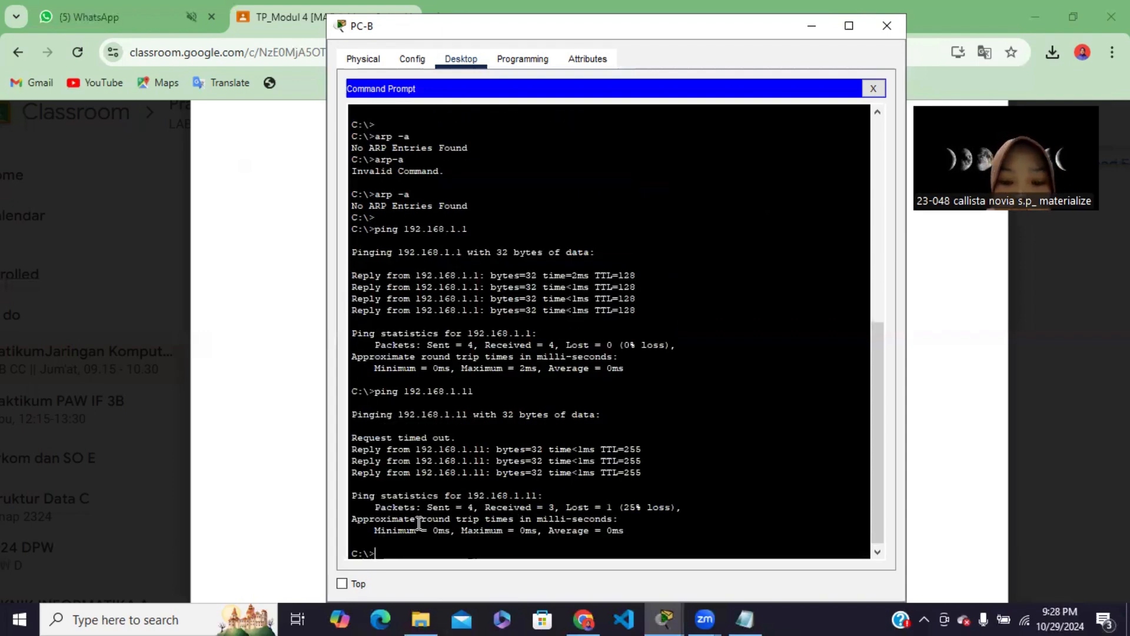
pyautogui.write('ng 1')
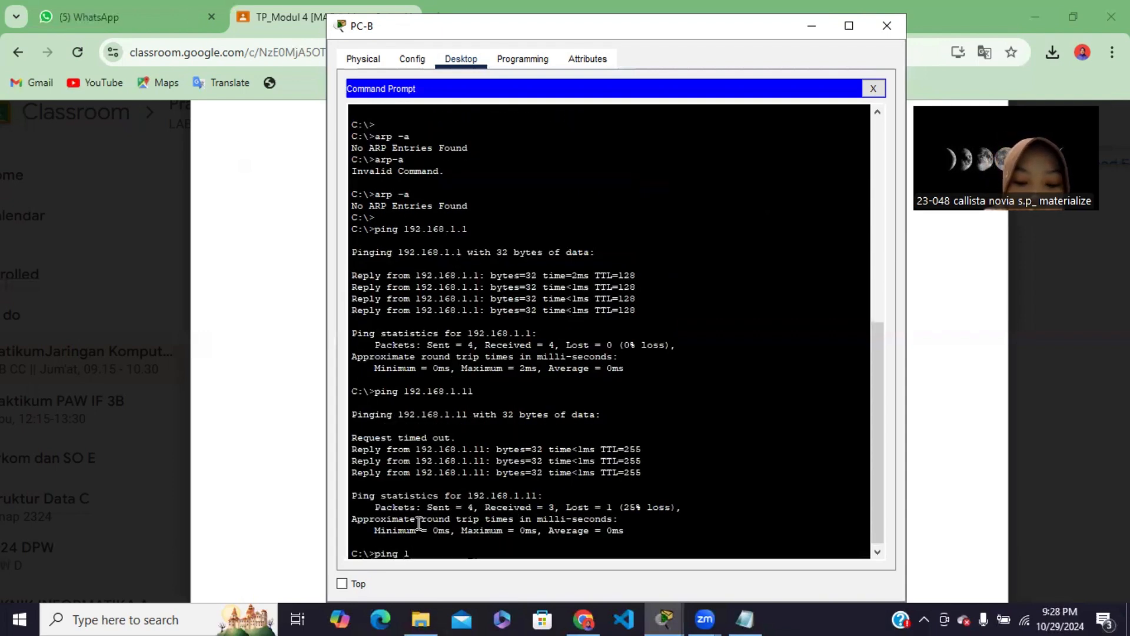
pyautogui.write('92.168.')
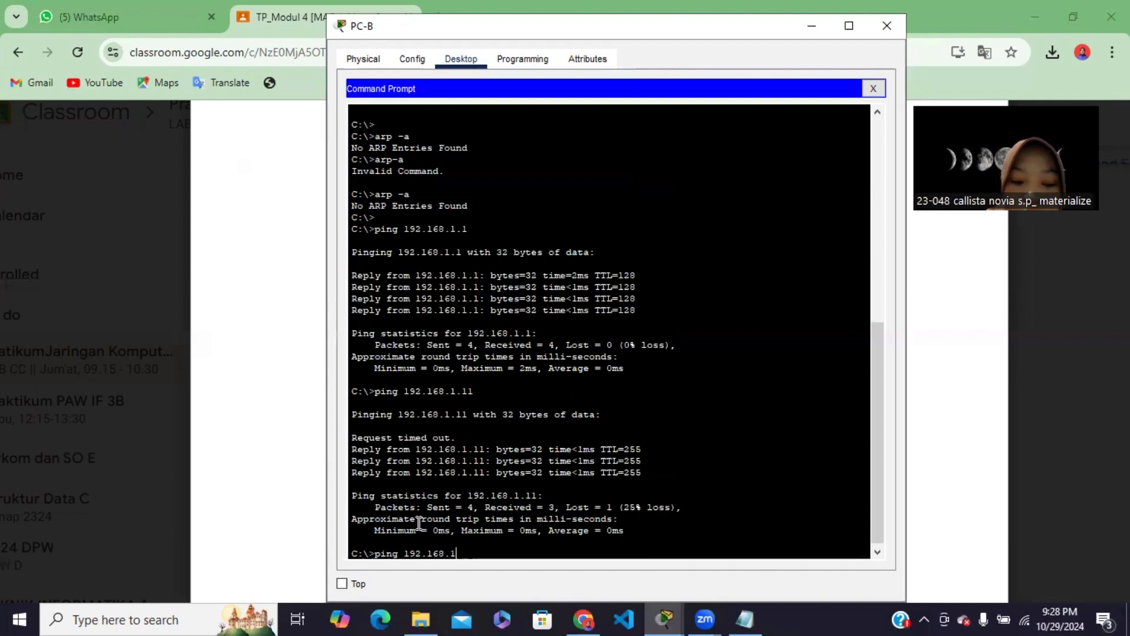
pyautogui.write('1.11')
pyautogui.press('Return')
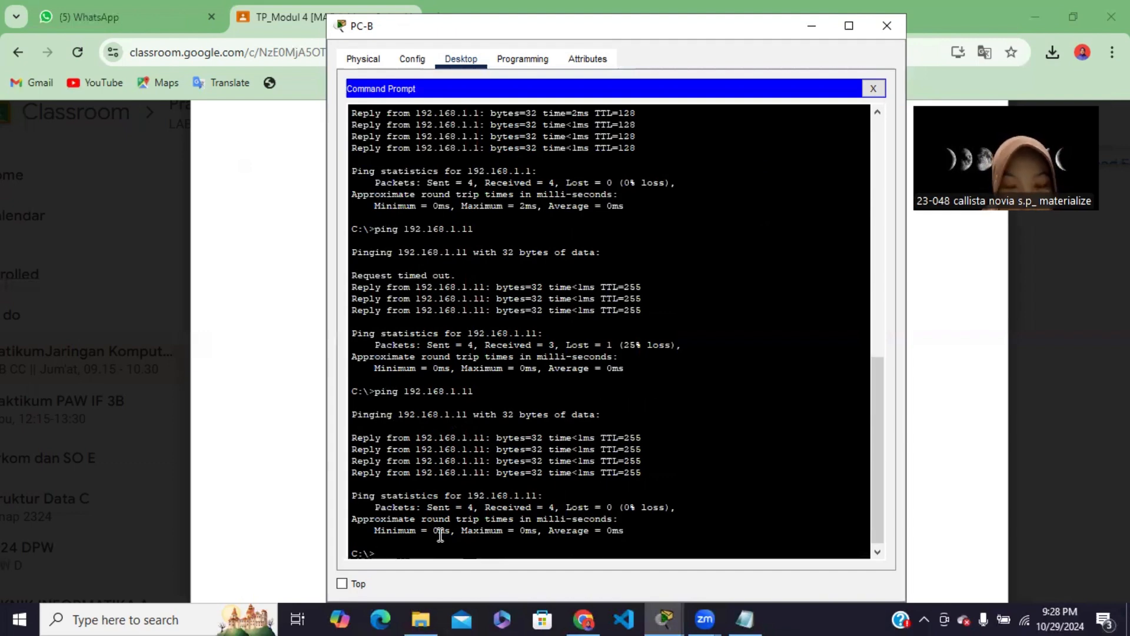
# Ping switch S2 at 192.168.1.12 twice from PC-B's Command Prompt
pyautogui.write('pi')
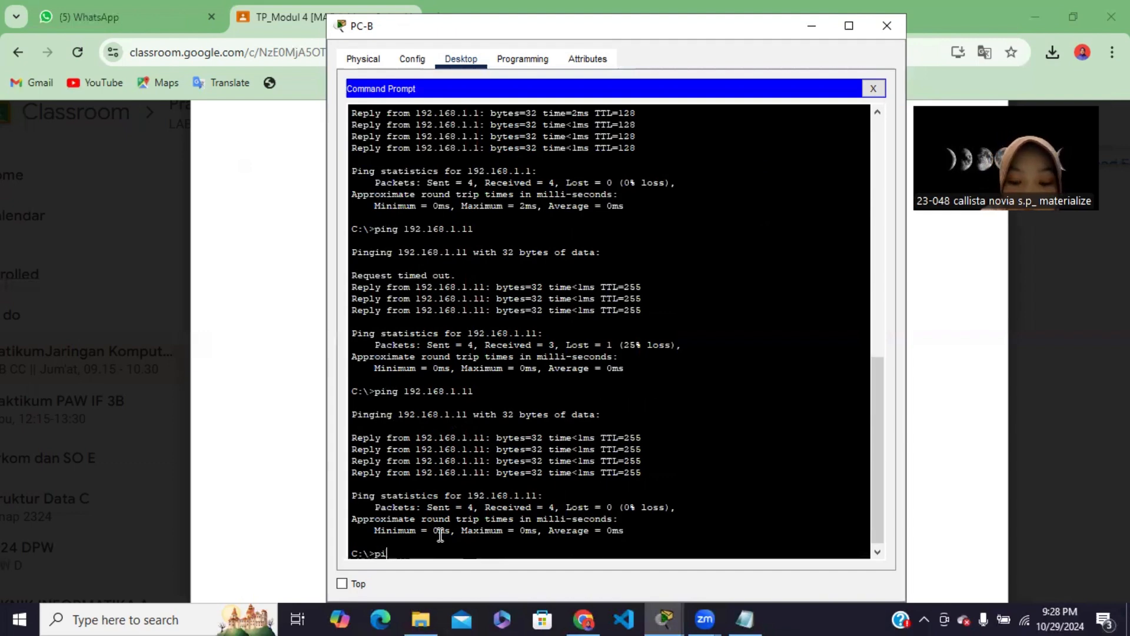
pyautogui.write('ng 192')
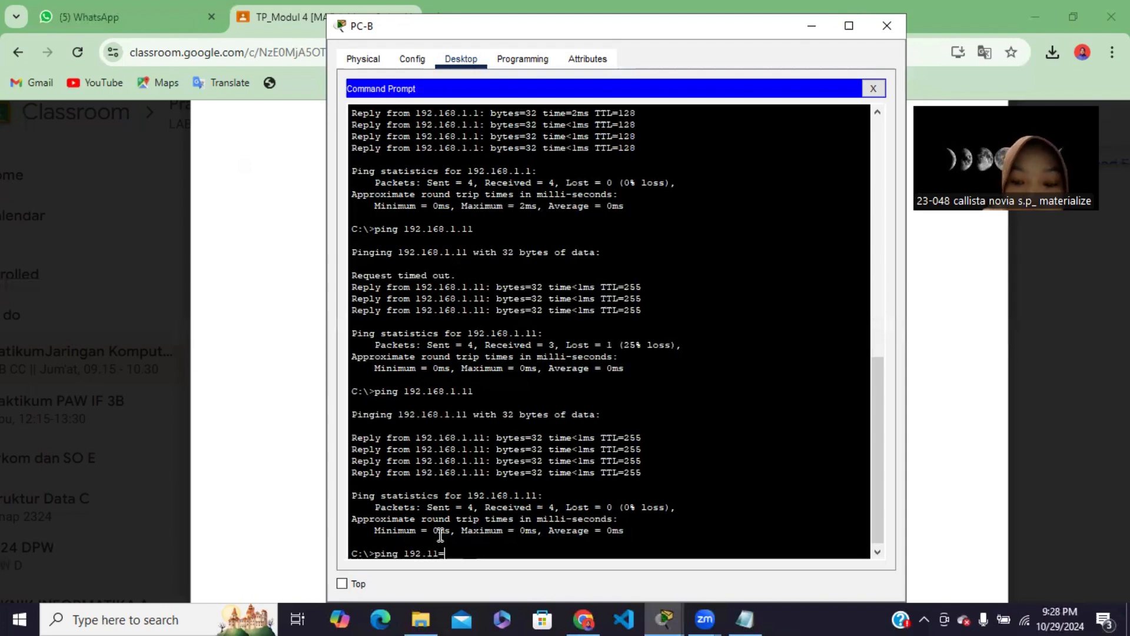
pyautogui.write('.168.1.12')
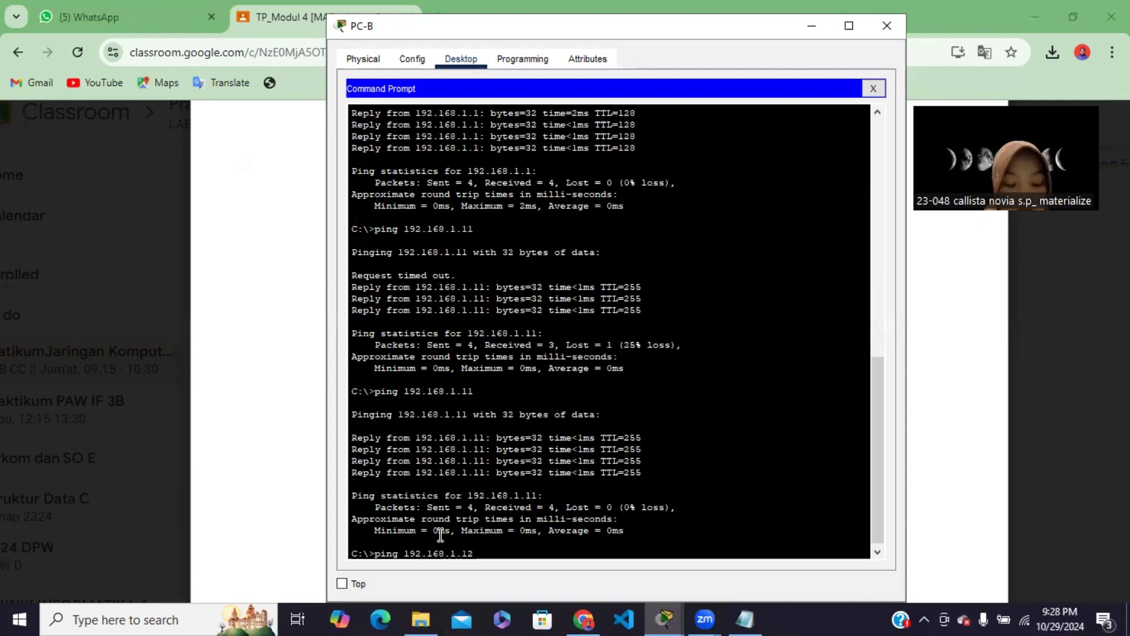
pyautogui.press('Return')
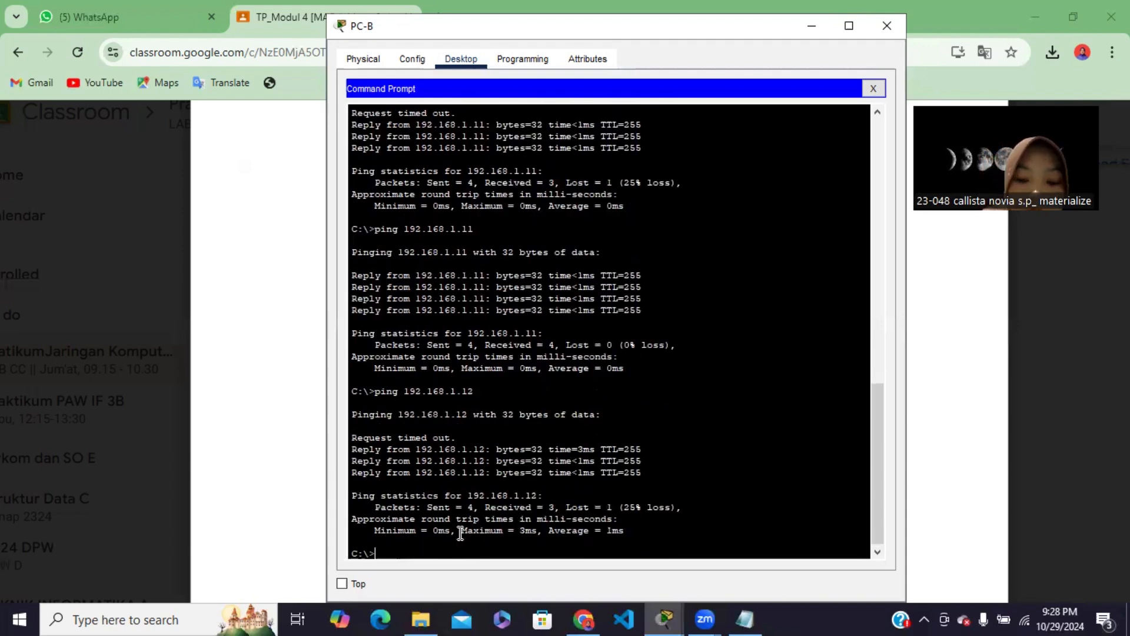
pyautogui.write('ping 19')
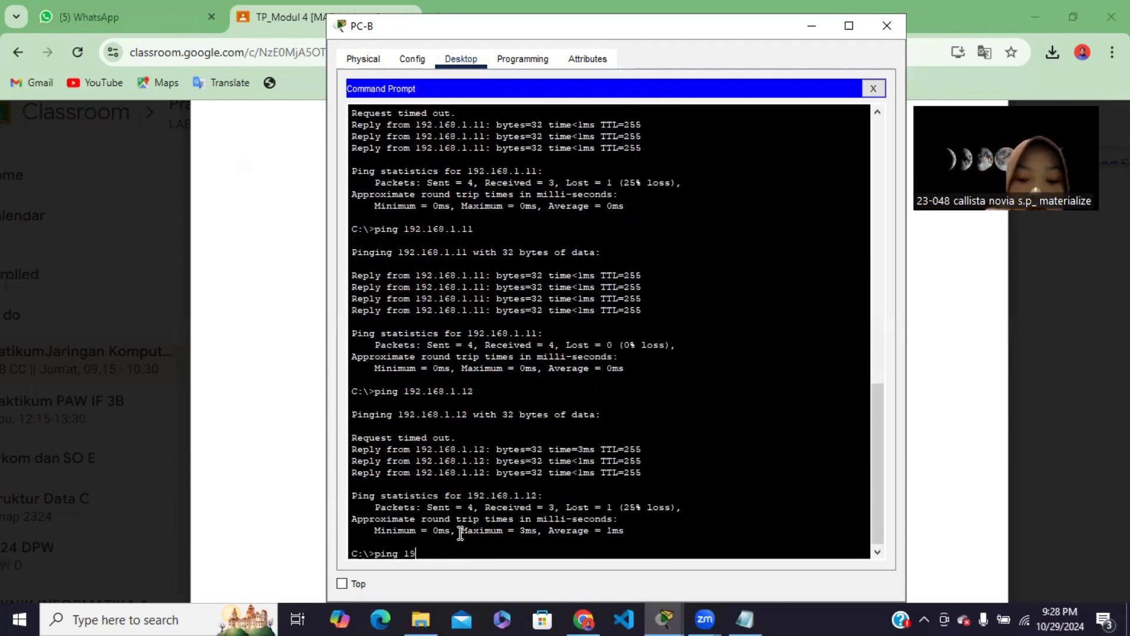
pyautogui.write('2.168.')
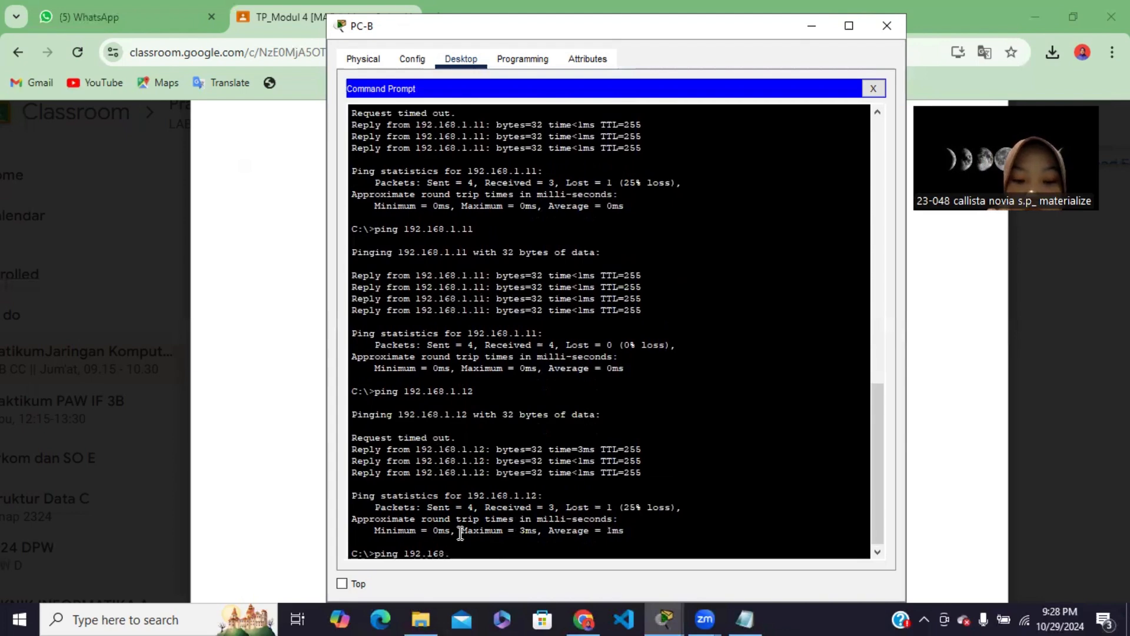
pyautogui.write('1.12')
pyautogui.press('Return')
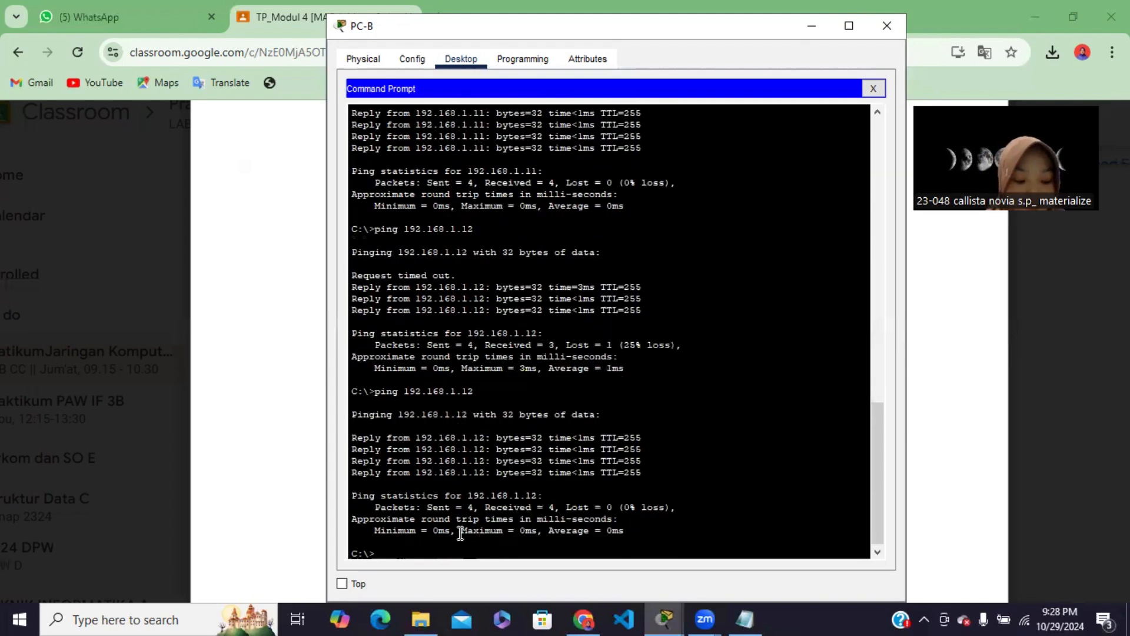
# Recheck the Langkah 4 tasks in Chrome, and open PC-A's terminal console to S2 in Packet Tracer with the default port configuration
pyautogui.click(873, 88)
pyautogui.click(813, 30)
pyautogui.scroll(-2, 1047, 371)
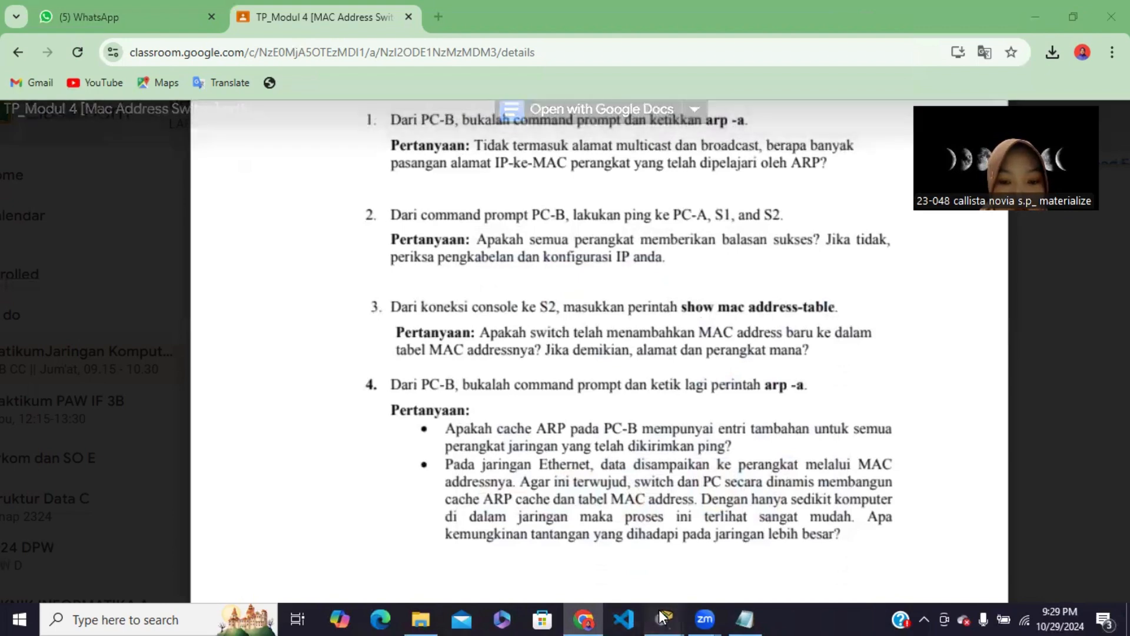
pyautogui.moveTo(664, 619)
pyautogui.click(617, 554)
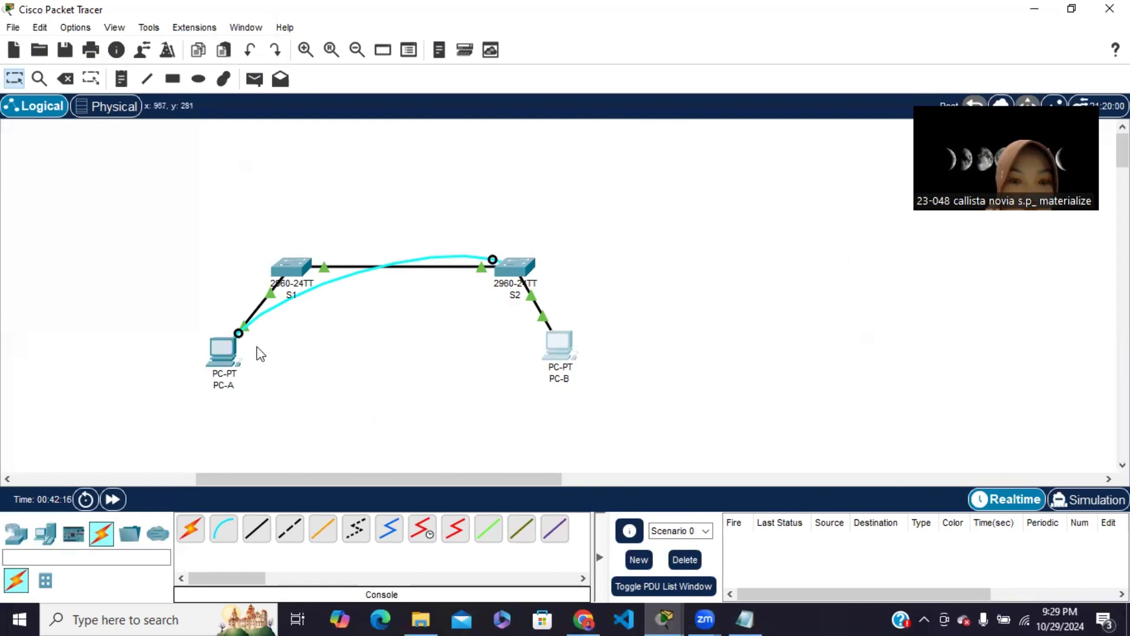
pyautogui.click(226, 357)
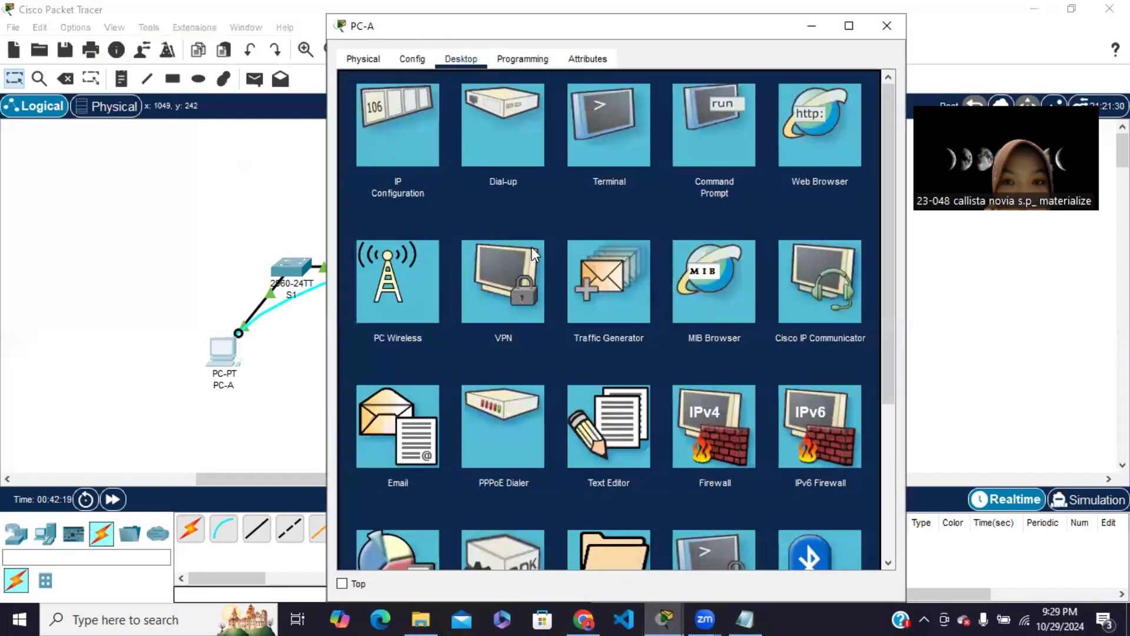
pyautogui.click(602, 112)
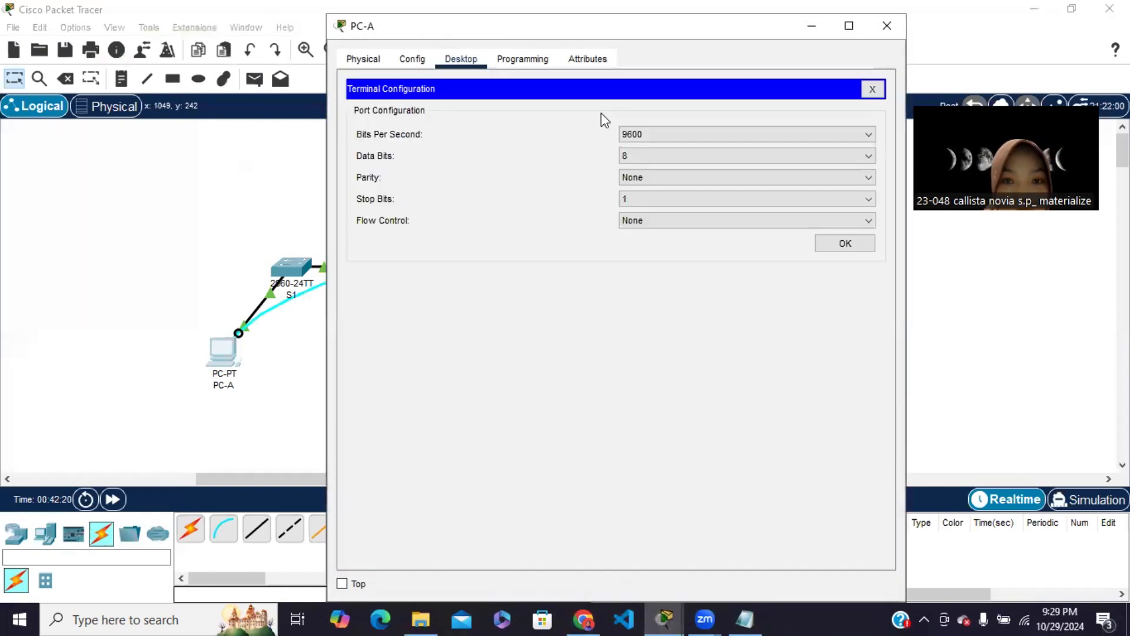
pyautogui.click(828, 243)
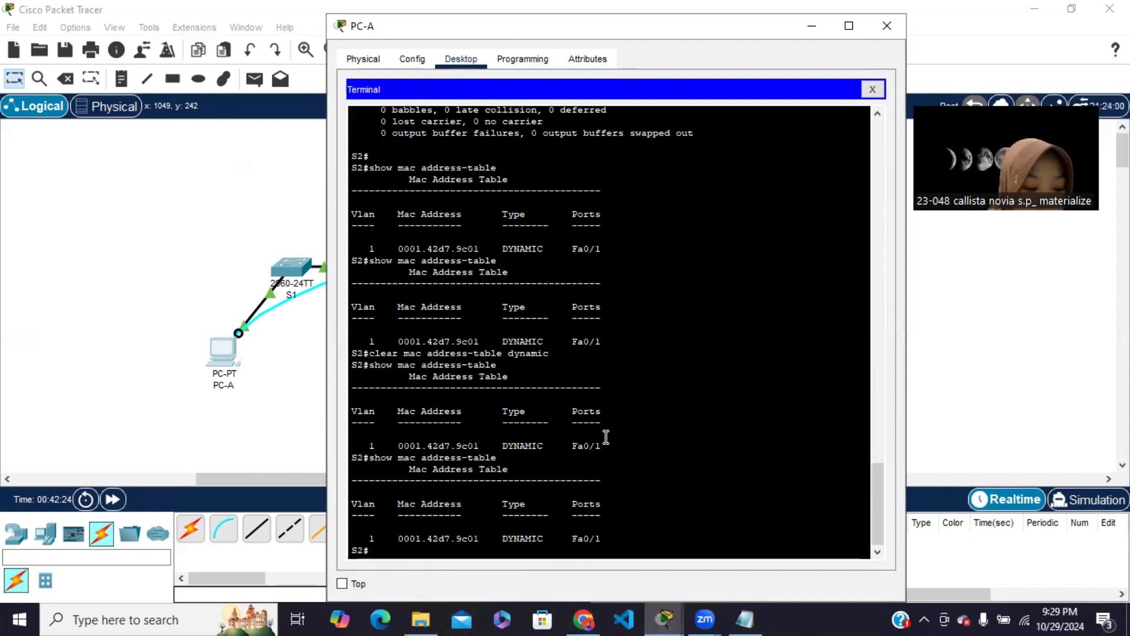
# Display S2's MAC address table from PC-A's terminal with the command show mac address-table
pyautogui.write('shoq')
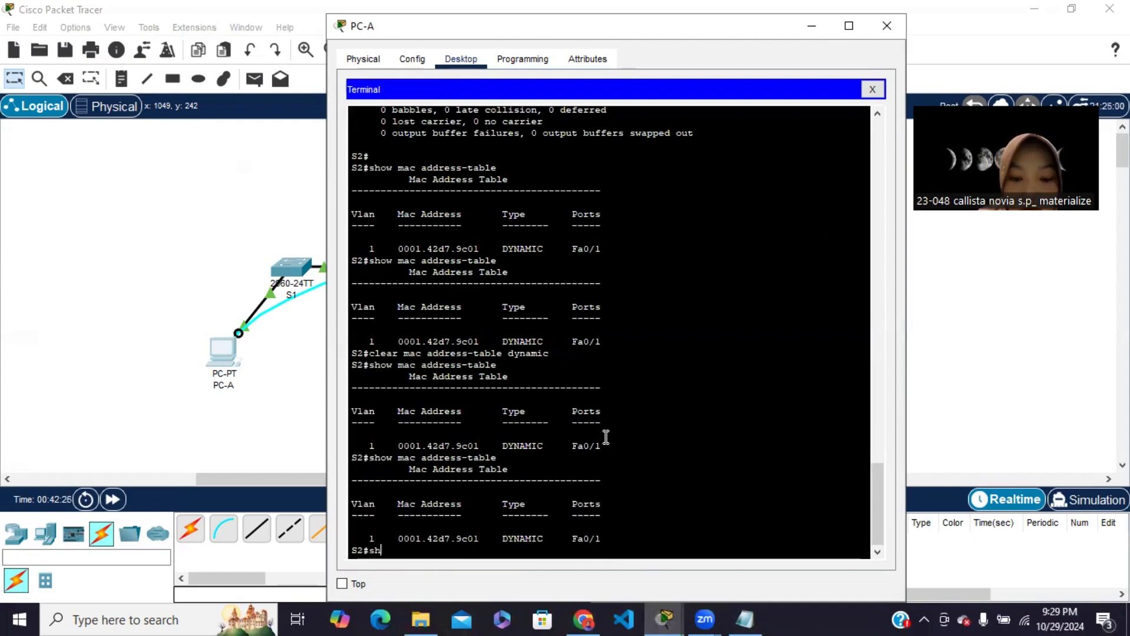
pyautogui.press('BackSpace')
pyautogui.press('BackSpace')
pyautogui.press('BackSpace')
pyautogui.press('BackSpace')
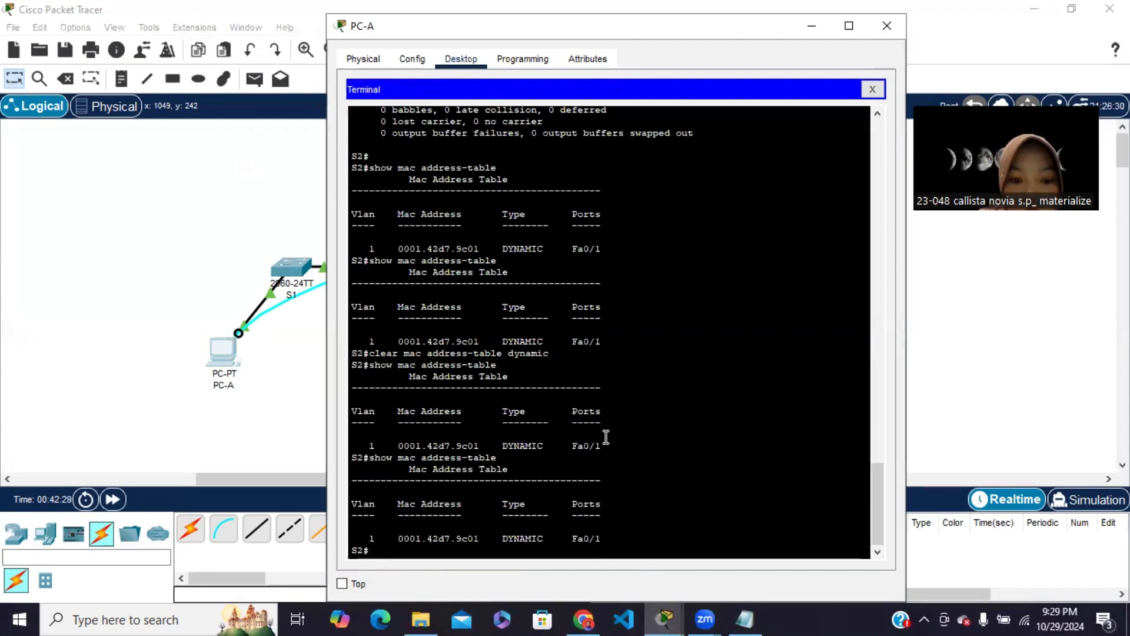
pyautogui.press('Return')
pyautogui.write('sow')
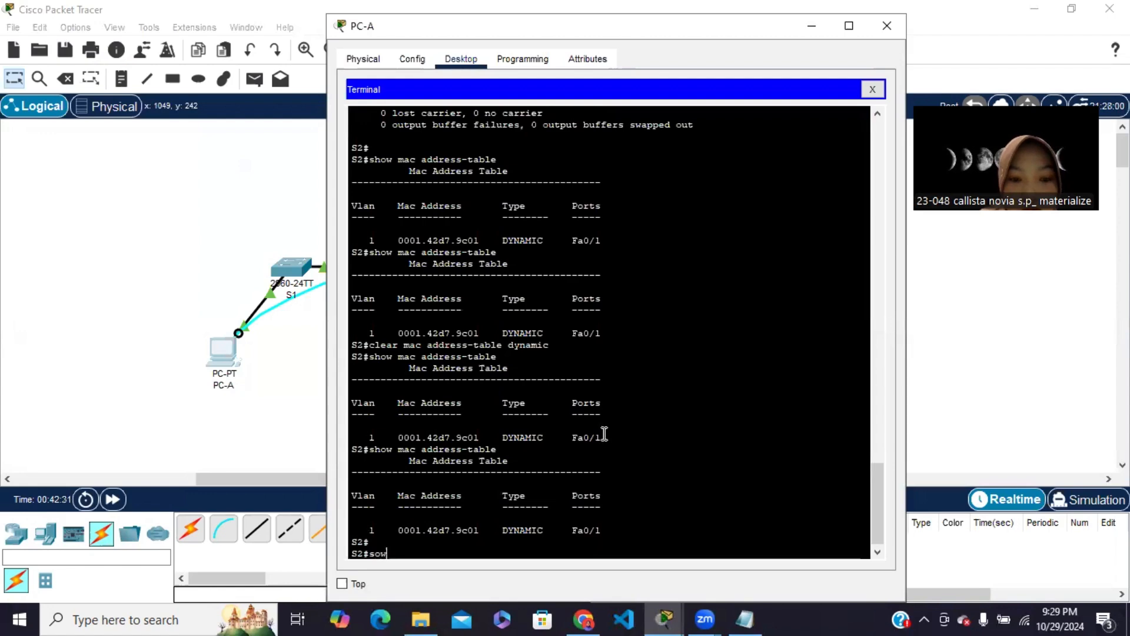
pyautogui.press('BackSpace')
pyautogui.press('BackSpace')
pyautogui.write('c')
pyautogui.write('o')
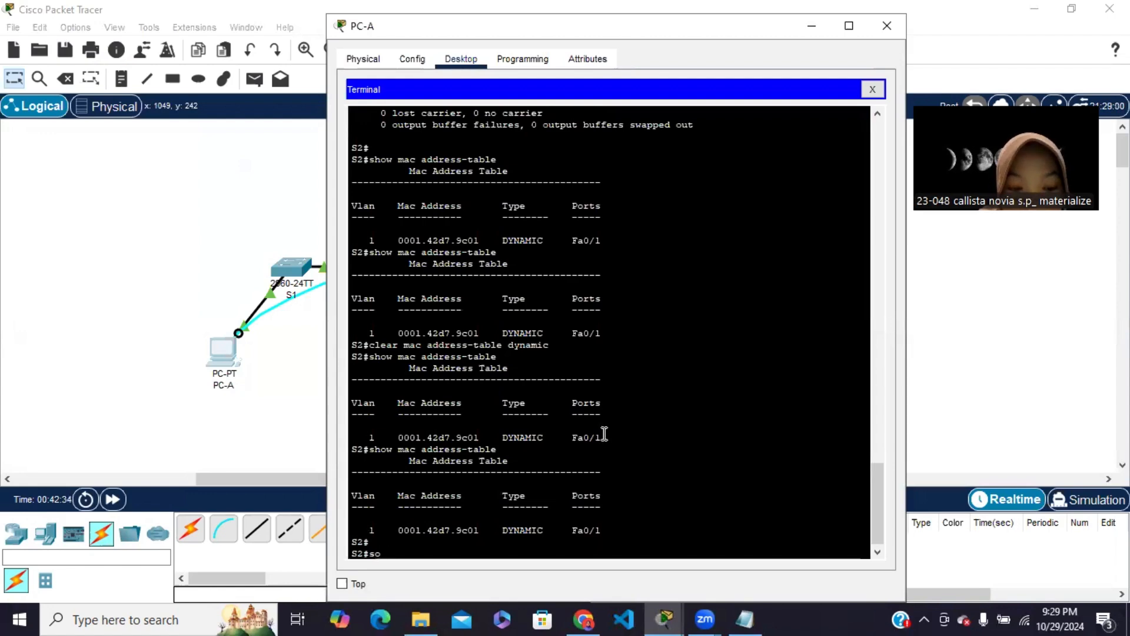
pyautogui.press('BackSpace')
pyautogui.press('BackSpace')
pyautogui.write('h')
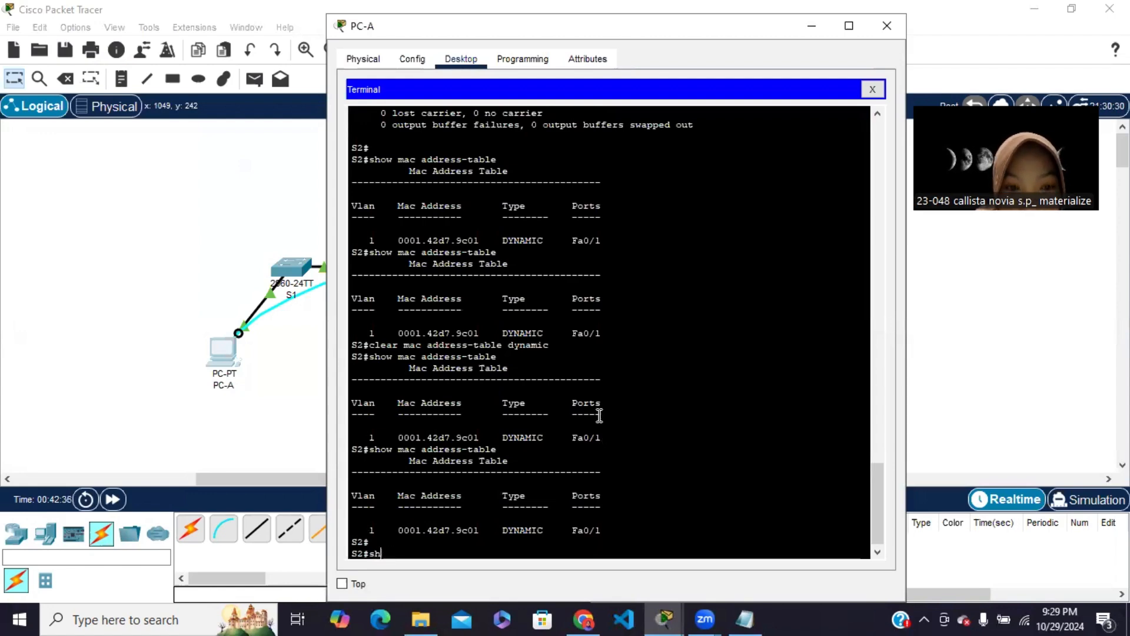
pyautogui.write('ow mac ')
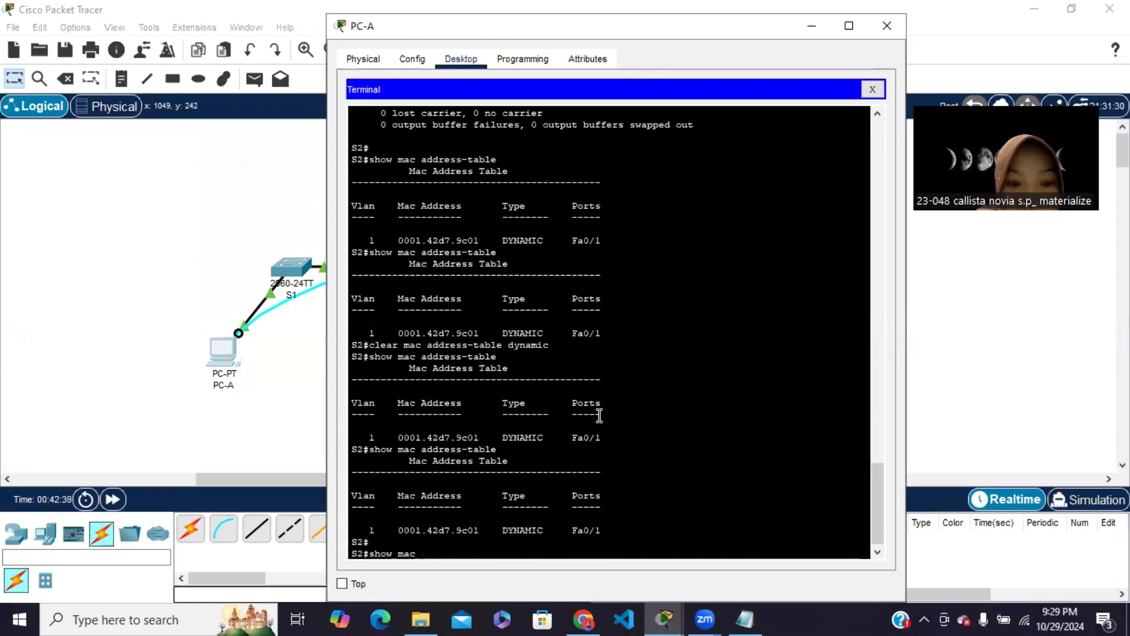
pyautogui.write('address')
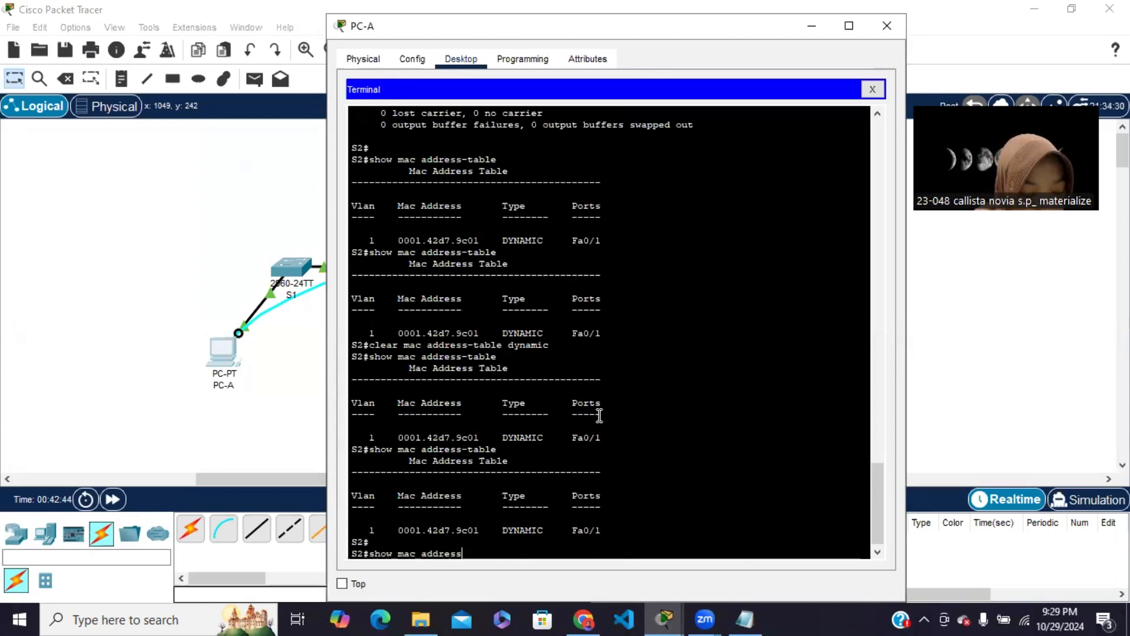
pyautogui.write('-tabl')
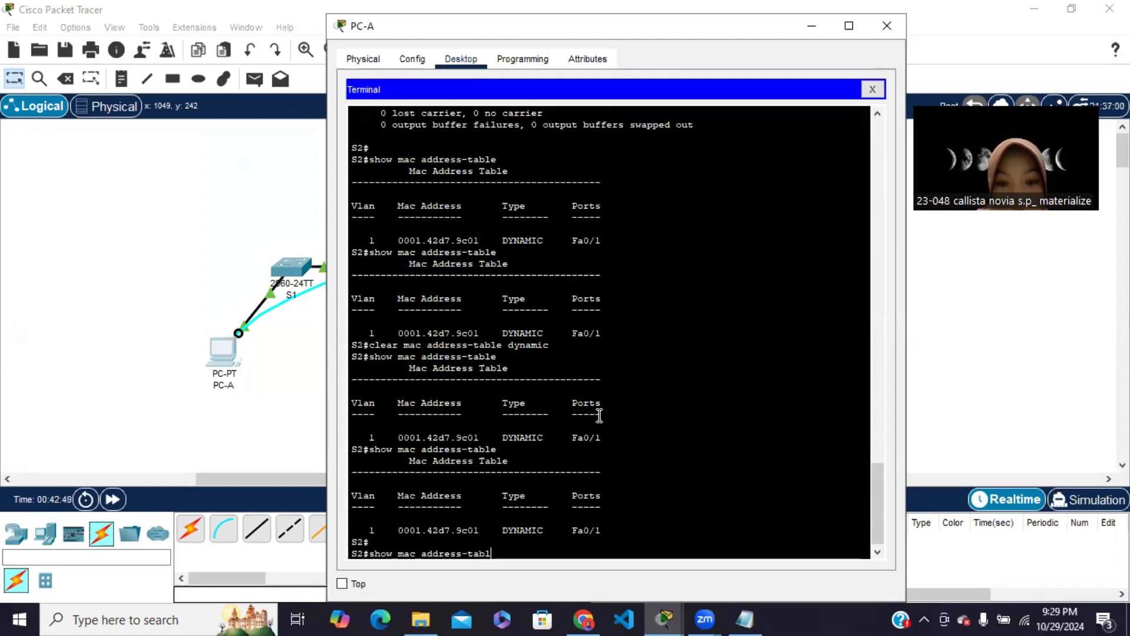
pyautogui.write('e')
pyautogui.press('Return')
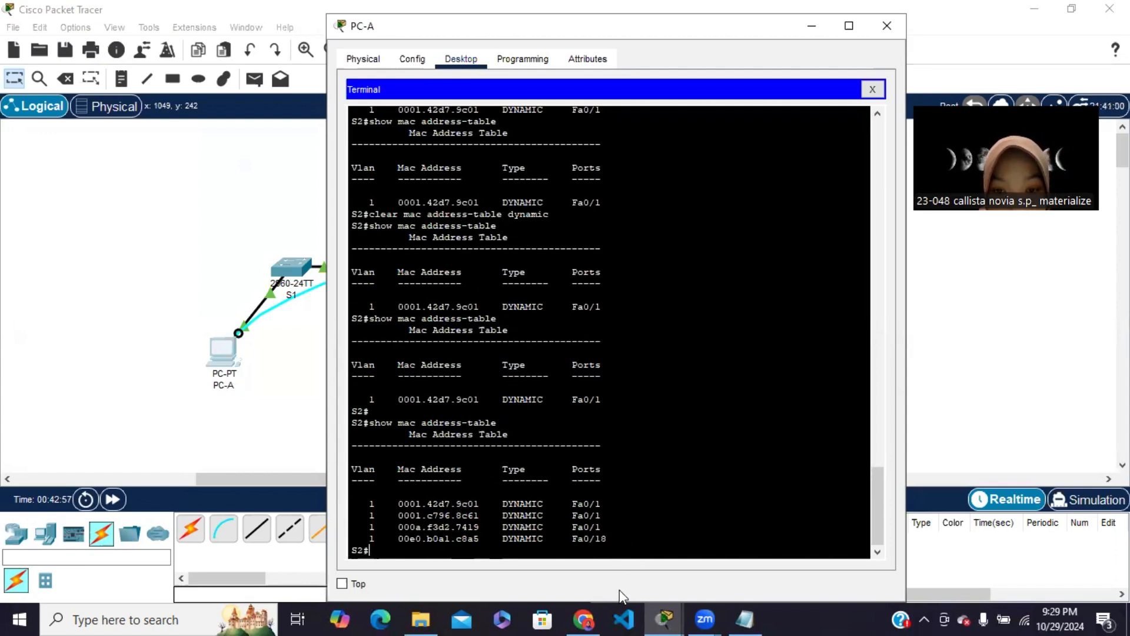
pyautogui.click(570, 617)
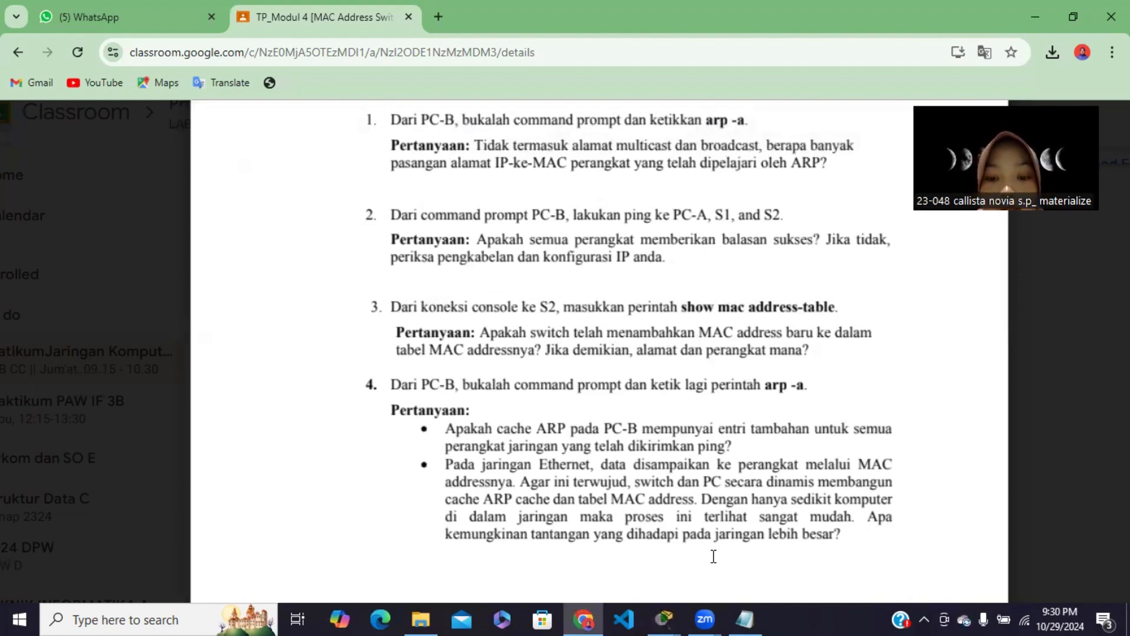
pyautogui.click(664, 618)
pyautogui.click(701, 566)
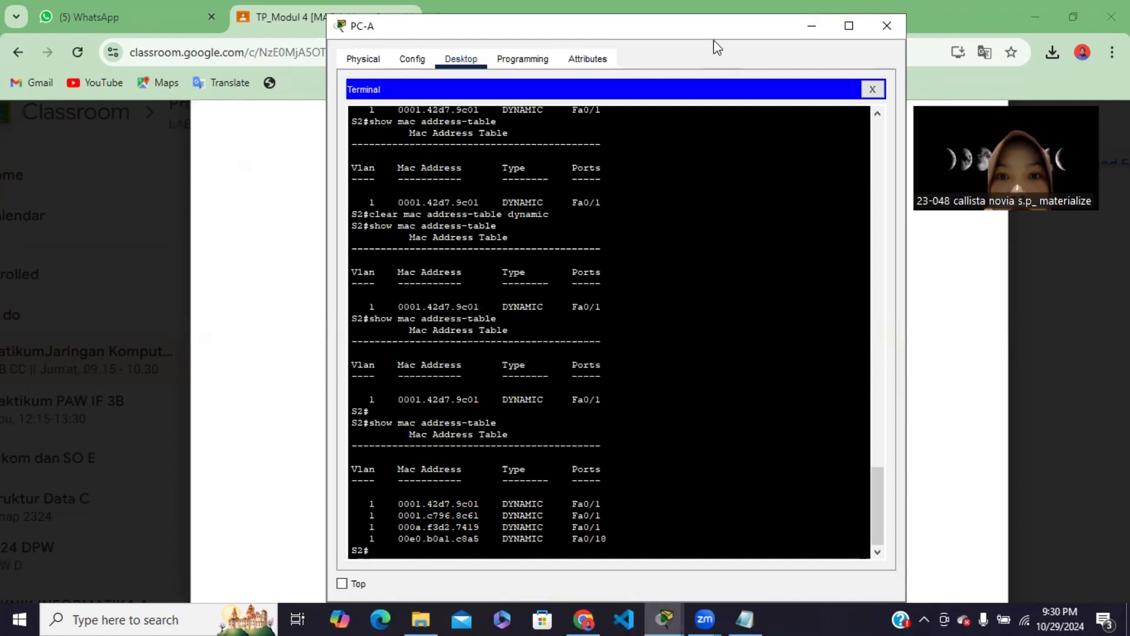
pyautogui.moveTo(714, 36); pyautogui.dragTo(314, 104)
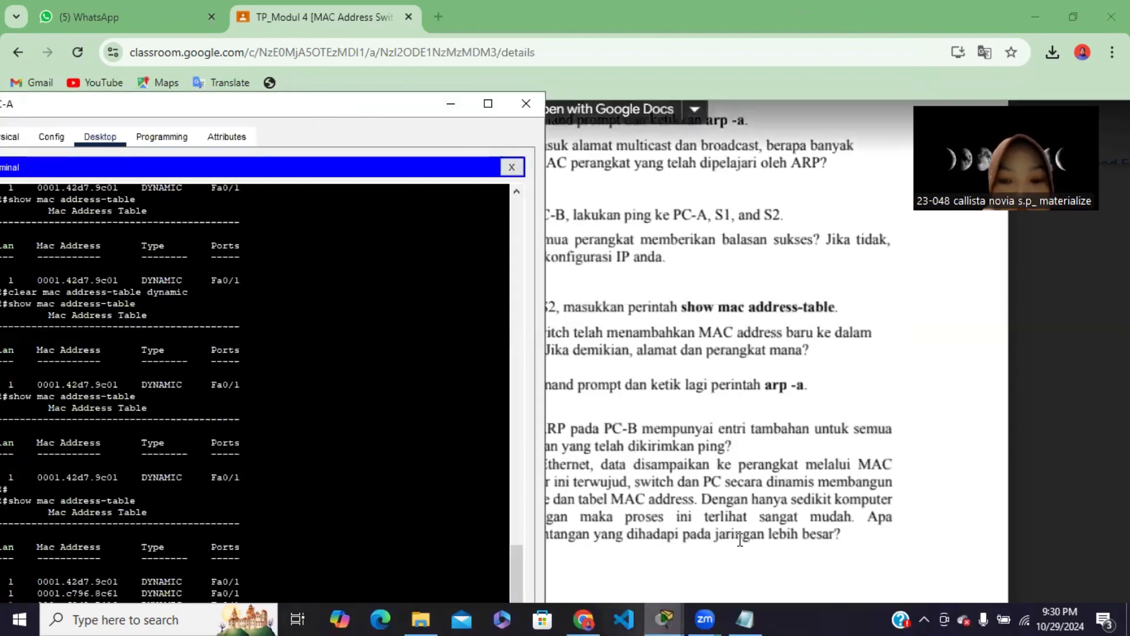
# Return to Packet Tracer's topology and inspect switches S1 and S2, opening S1's device window briefly
pyautogui.moveTo(675, 617)
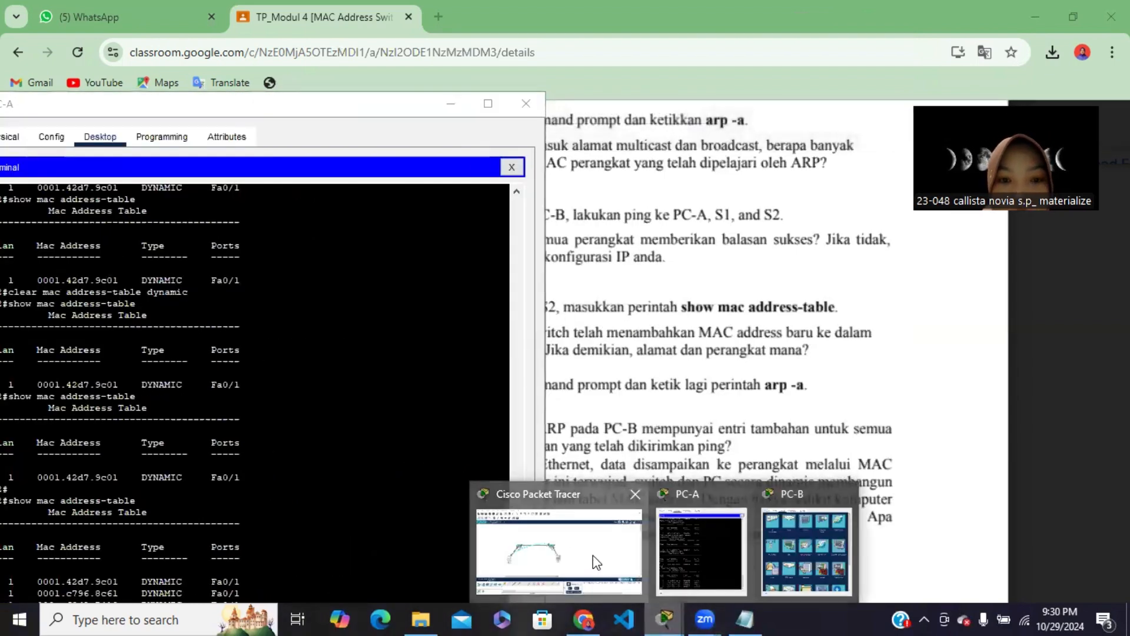
pyautogui.click(592, 556)
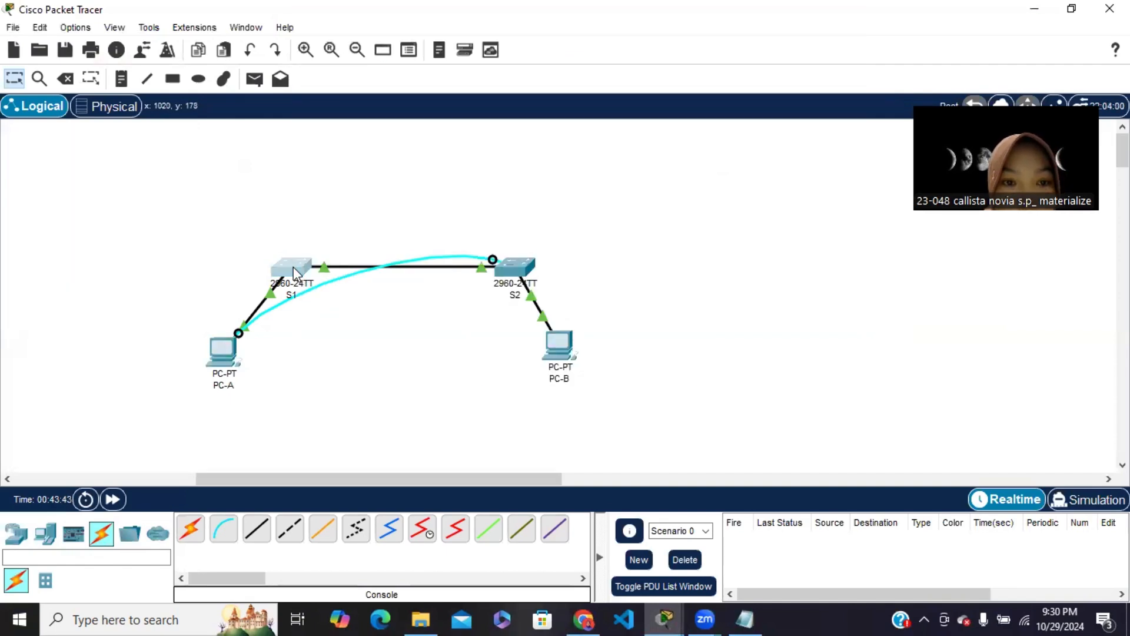
pyautogui.click(293, 267)
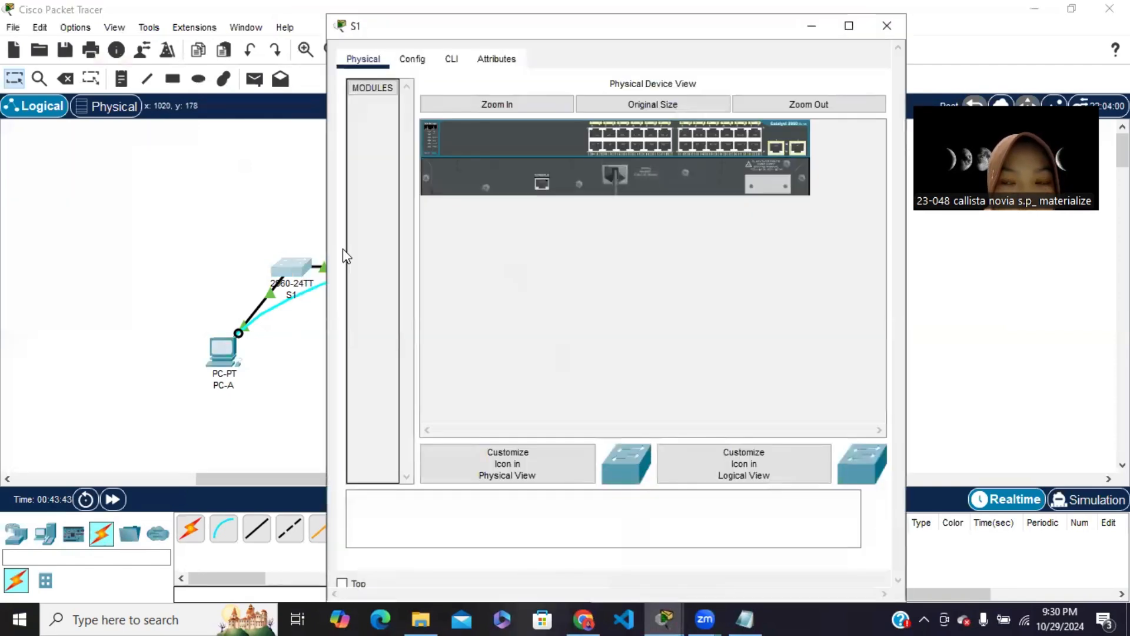
pyautogui.click(810, 30)
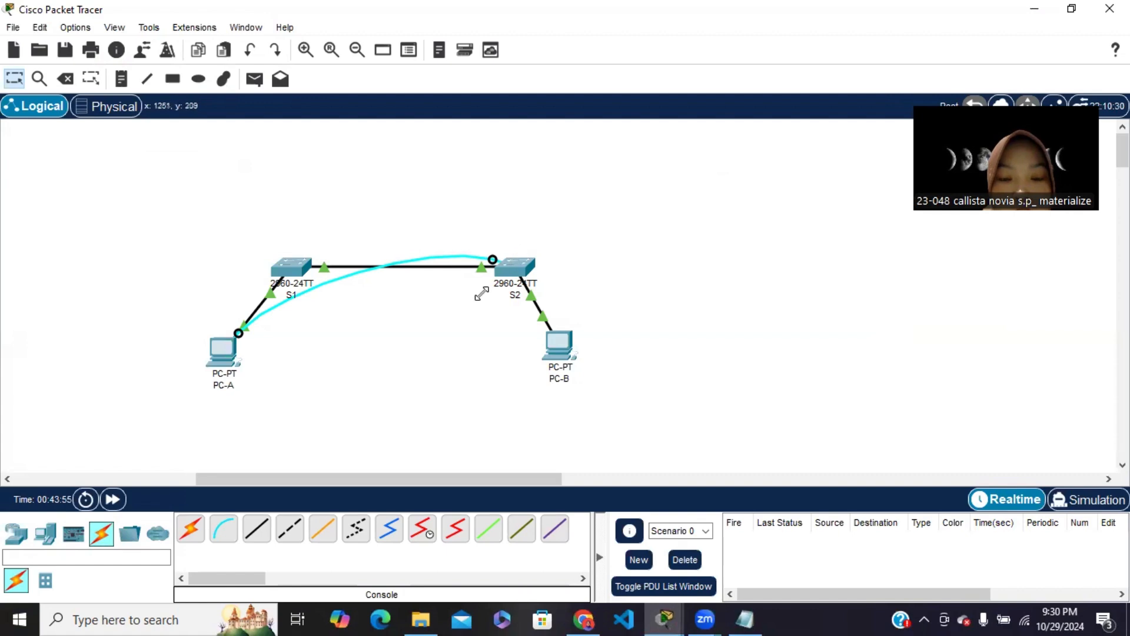
pyautogui.moveTo(521, 270)
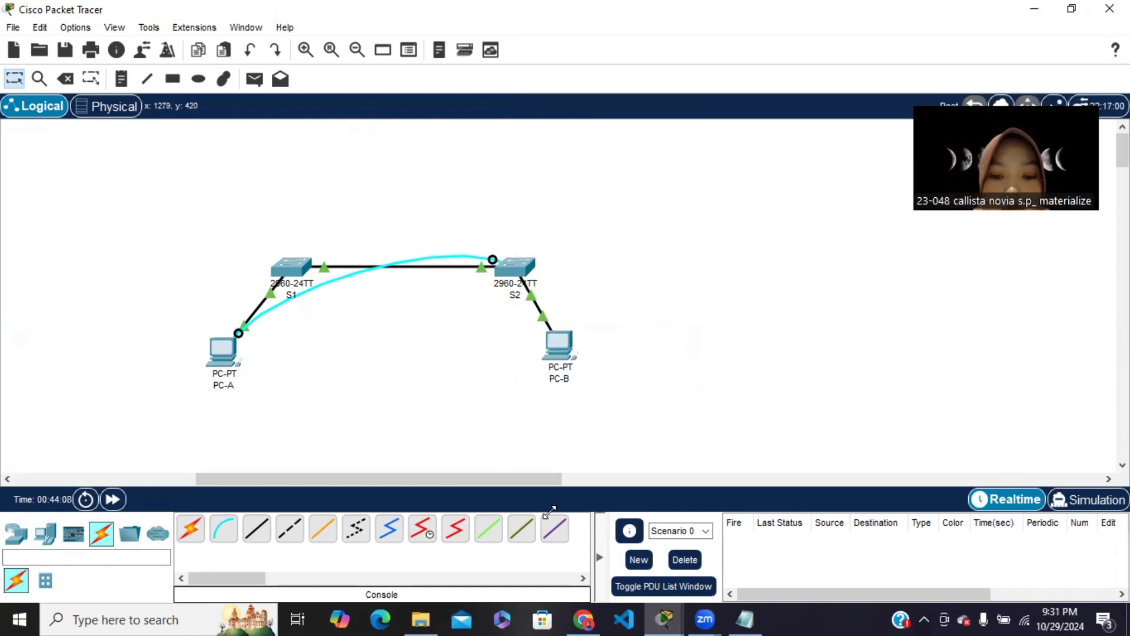
pyautogui.click(591, 617)
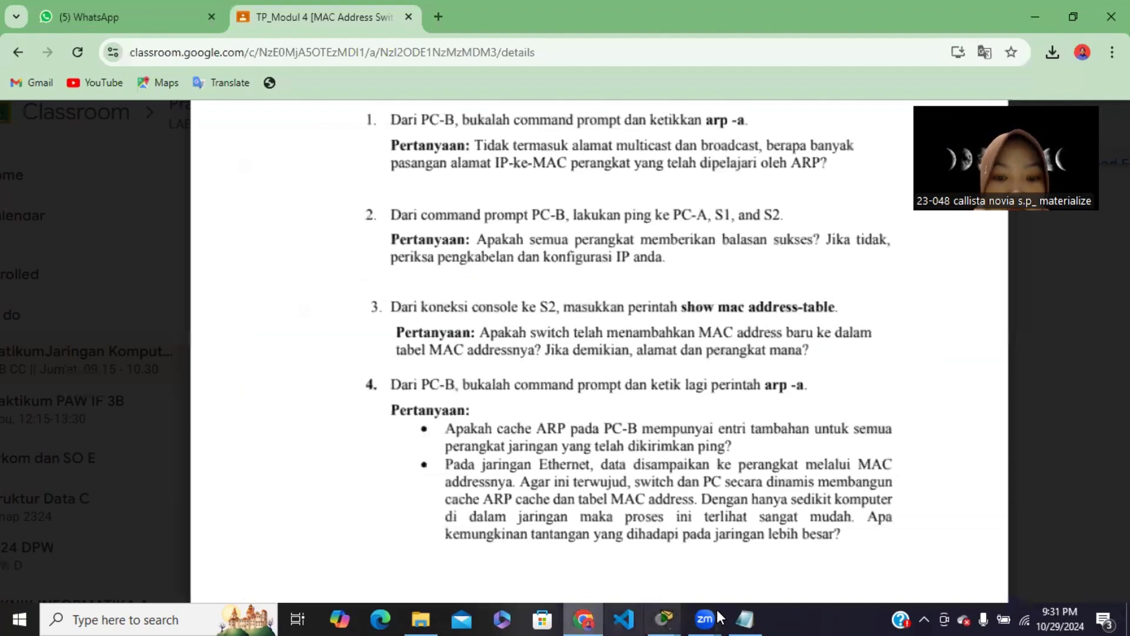
pyautogui.moveTo(678, 617)
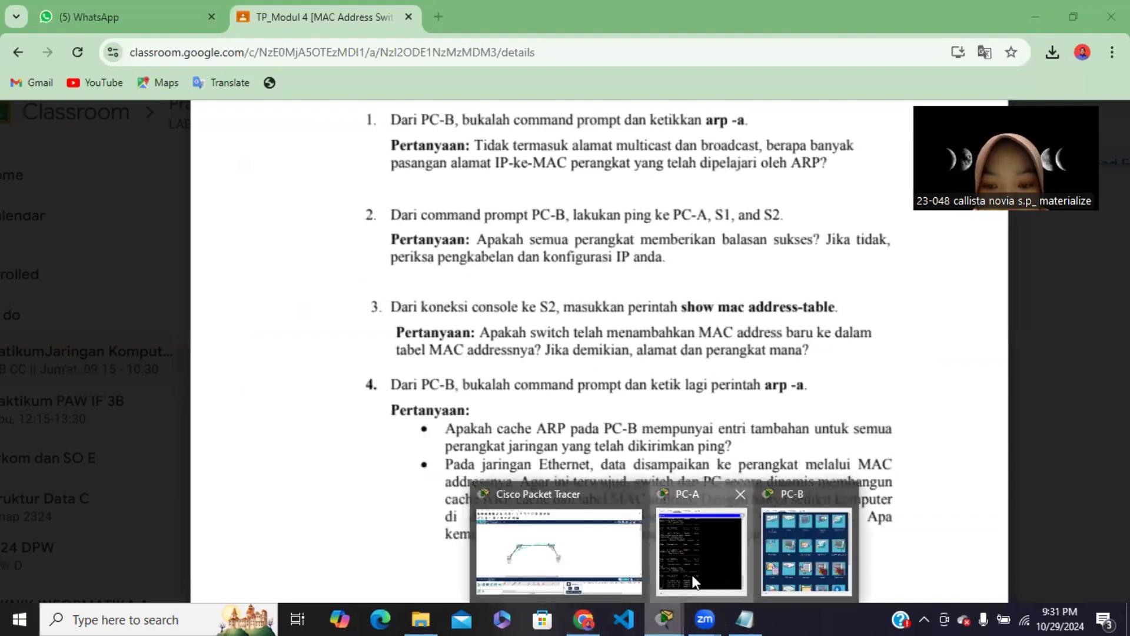
pyautogui.click(701, 550)
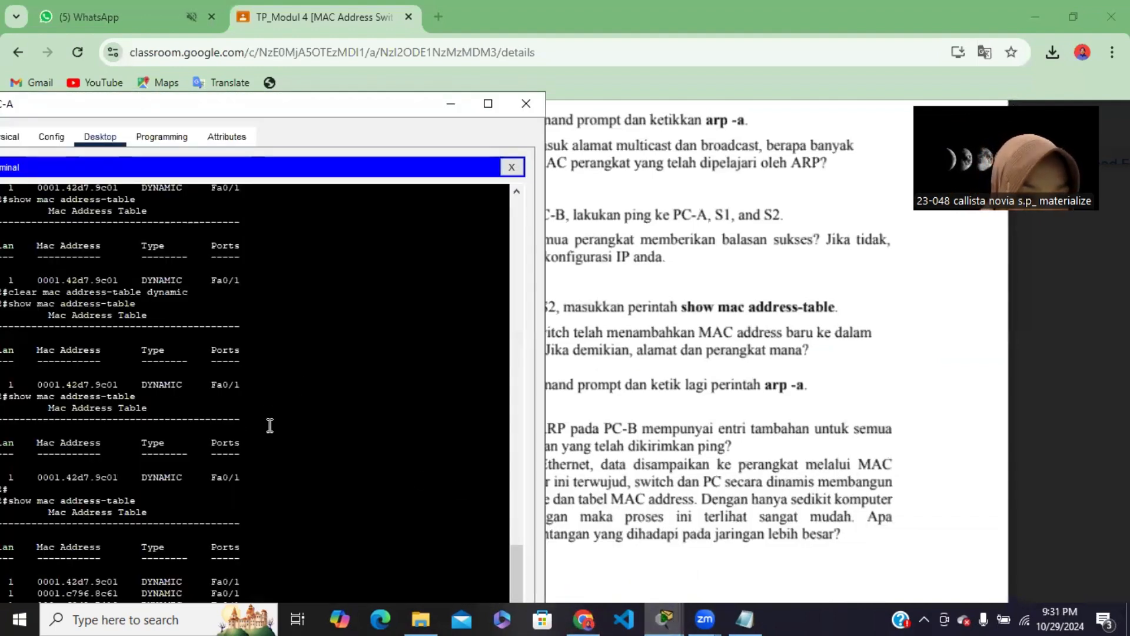
pyautogui.moveTo(379, 101); pyautogui.dragTo(404, 17)
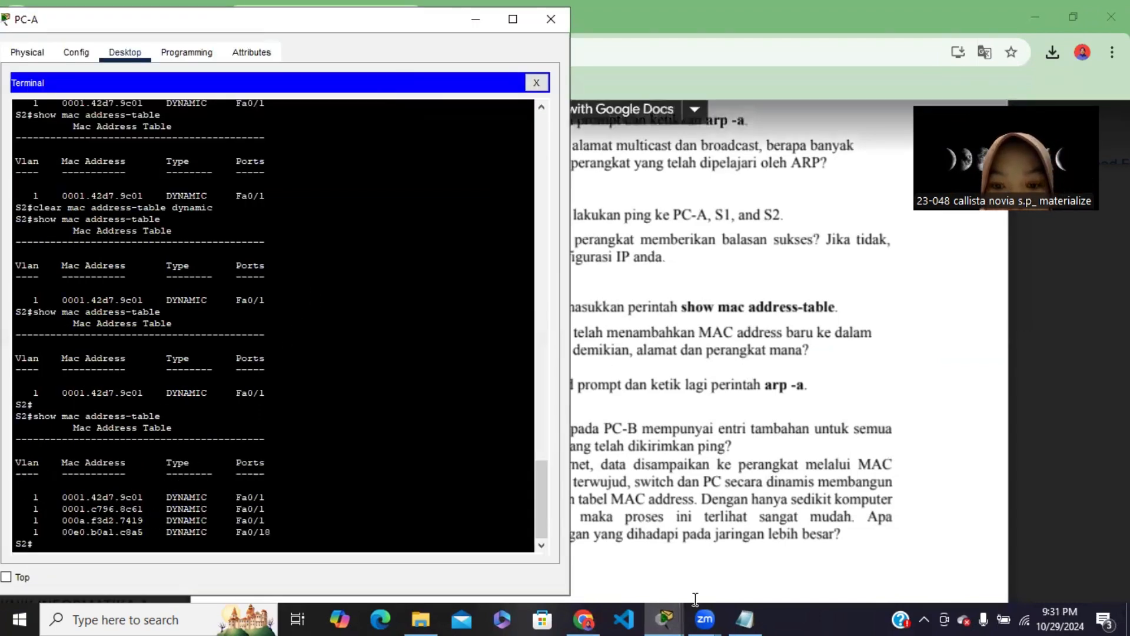
# Examine the address details of PC-B and switch S1 in Packet Tracer's topology
pyautogui.moveTo(677, 617)
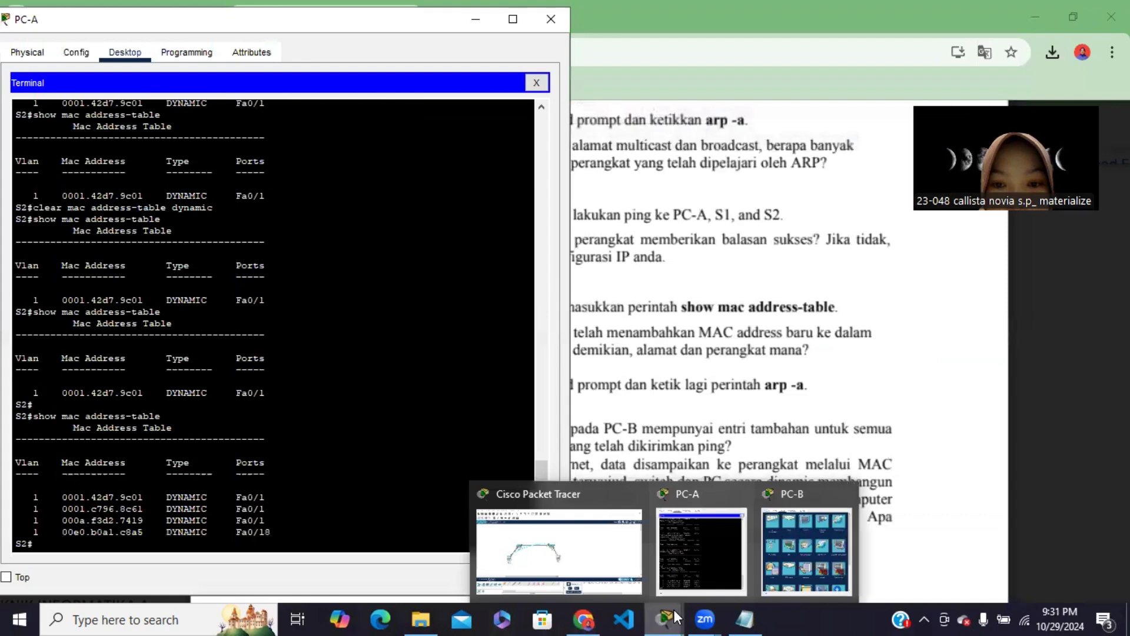
pyautogui.click(573, 537)
pyautogui.moveTo(561, 345)
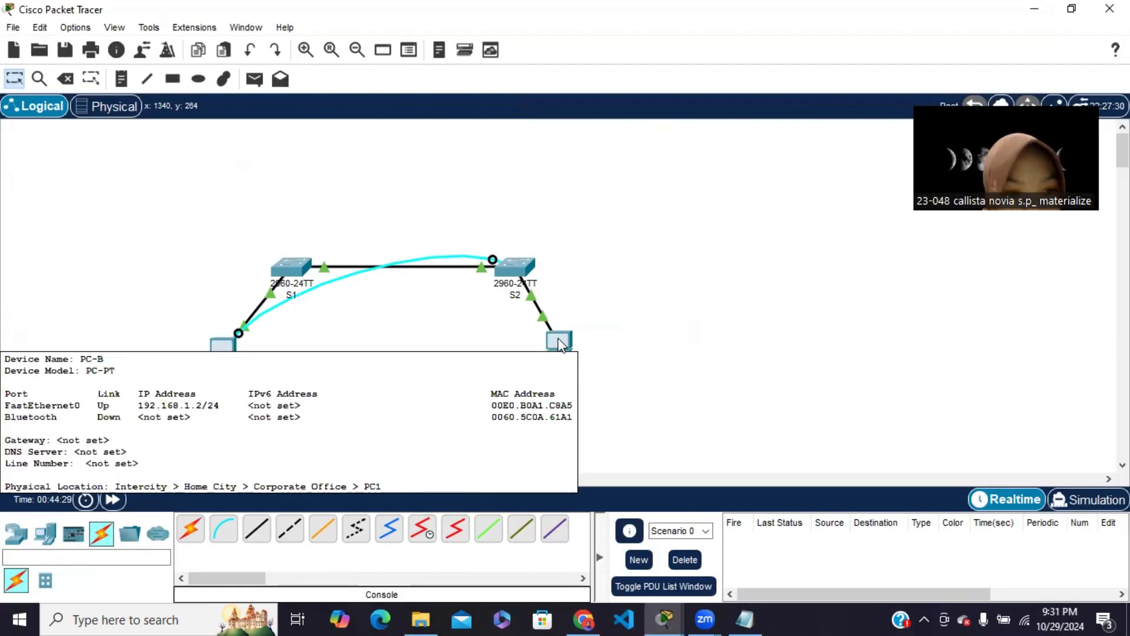
pyautogui.moveTo(566, 342)
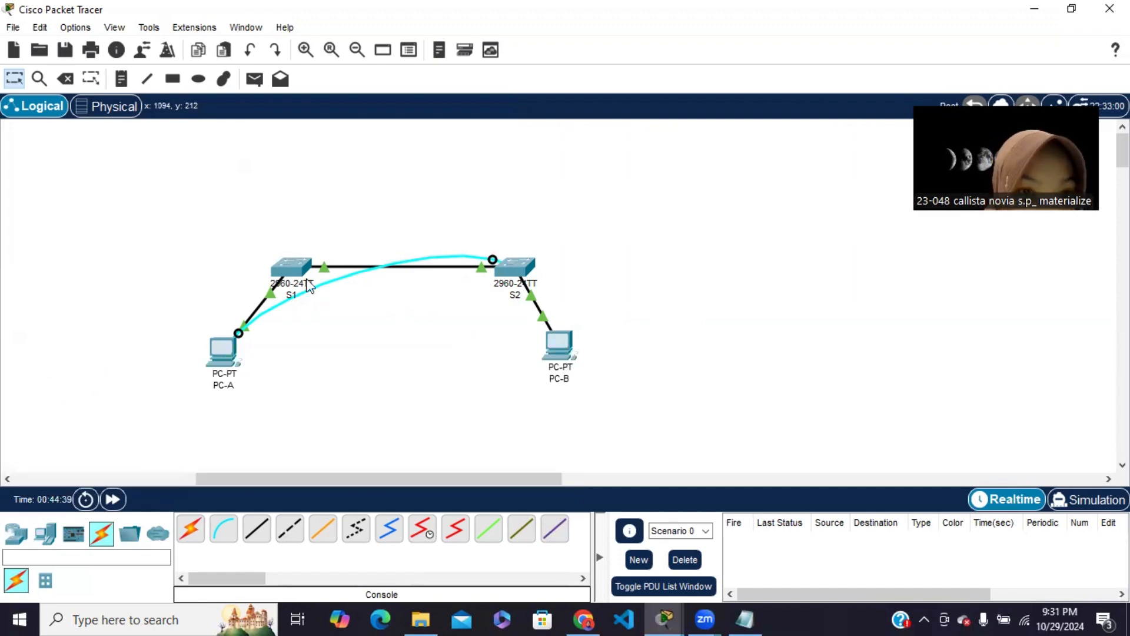
pyautogui.moveTo(290, 271)
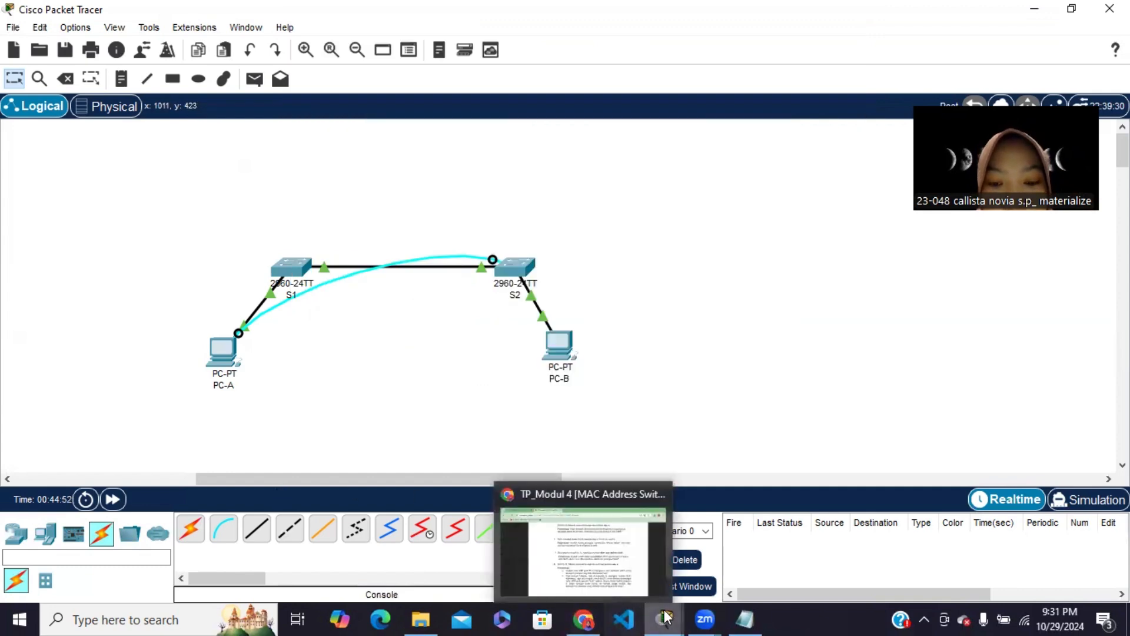
# Compare the MAC addresses listed in PC-A's terminal with the device details of S2 and PC-A in the topology
pyautogui.moveTo(665, 618)
pyautogui.click(702, 561)
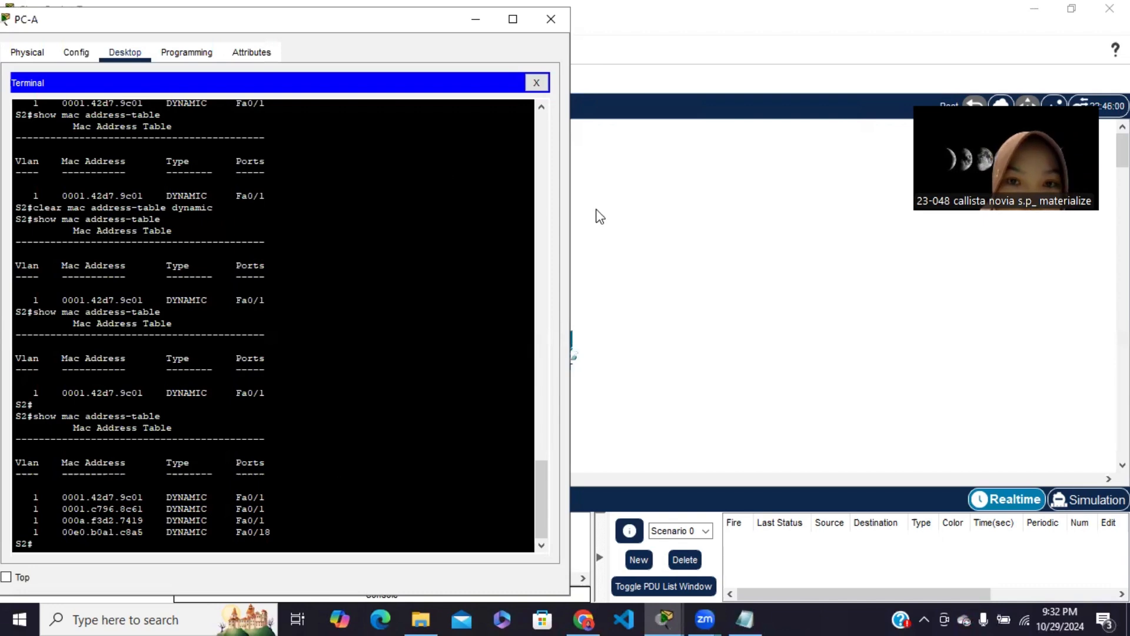
pyautogui.click(617, 241)
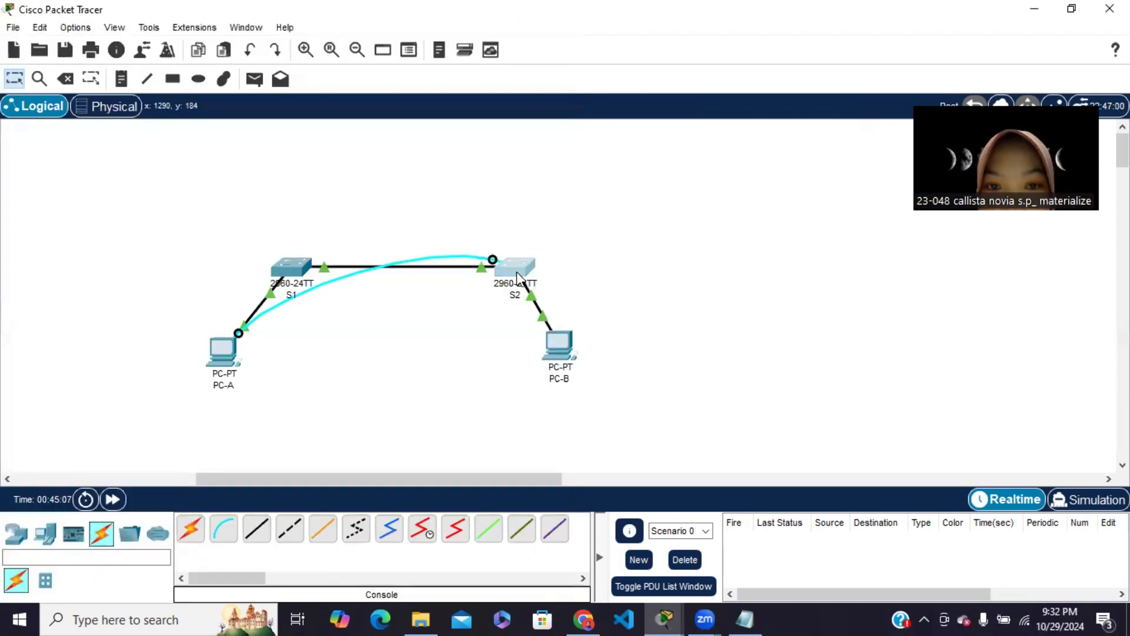
pyautogui.click(517, 273)
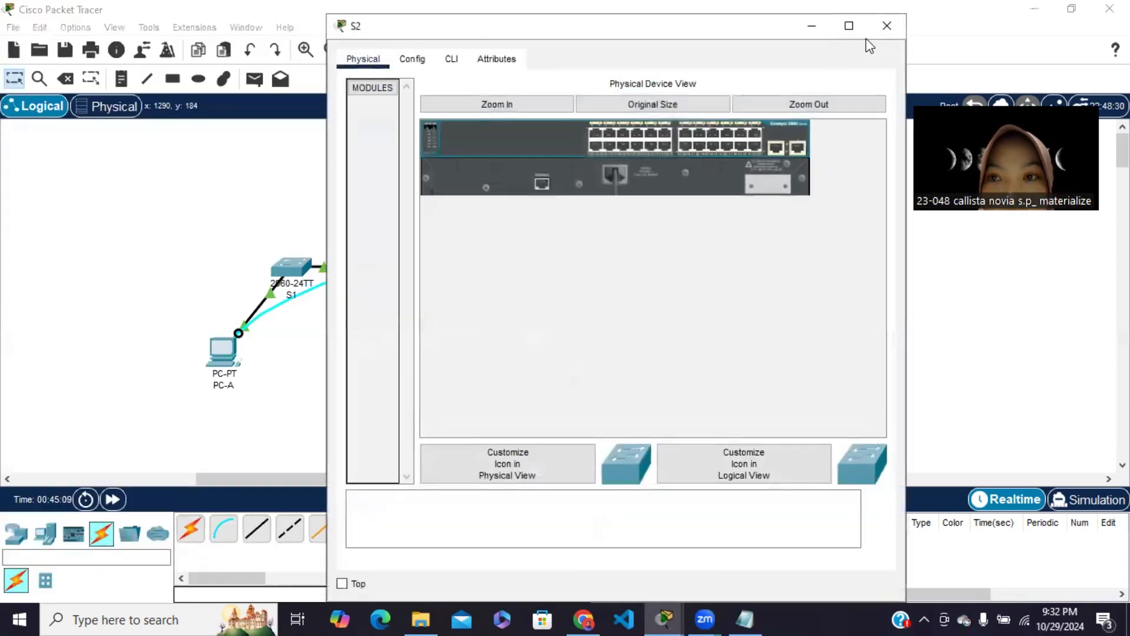
pyautogui.click(888, 30)
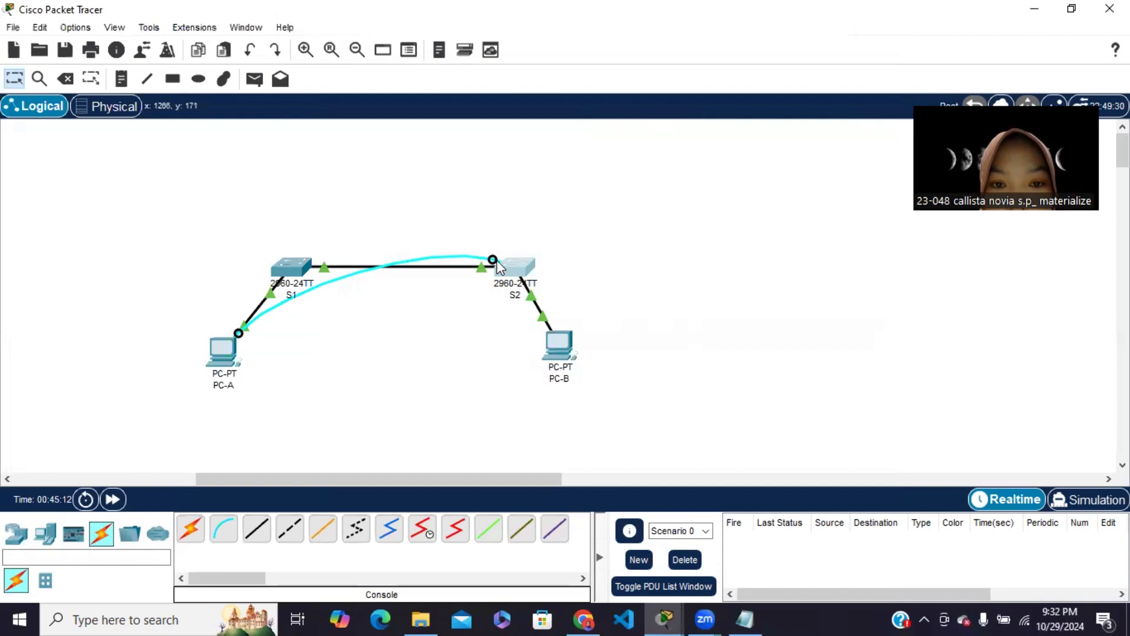
pyautogui.moveTo(228, 359)
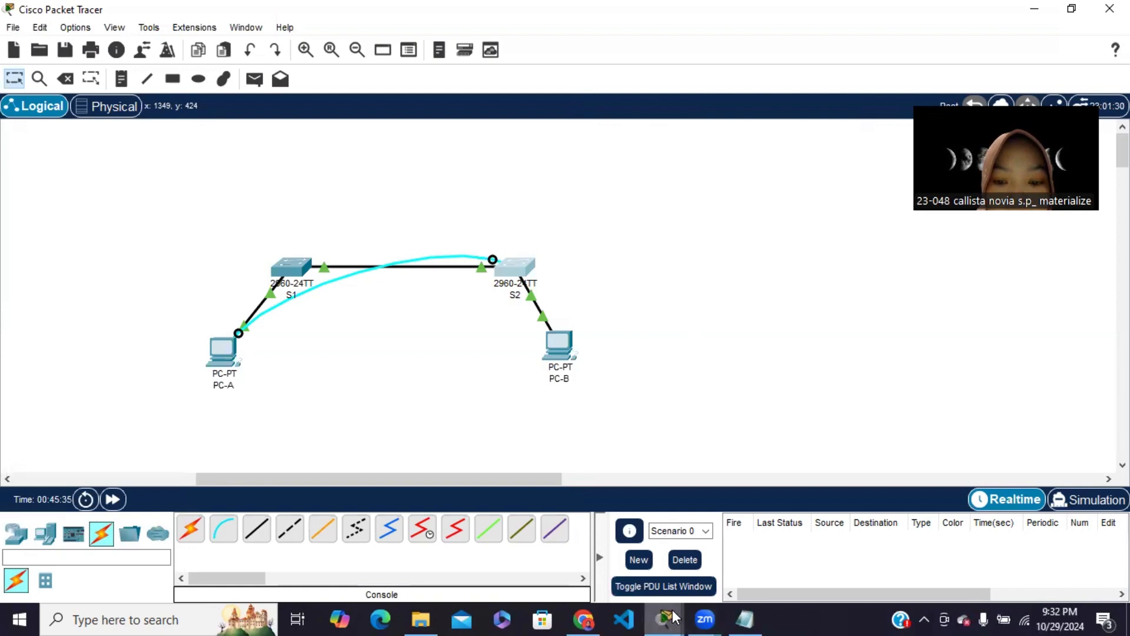
pyautogui.moveTo(676, 617)
pyautogui.click(693, 560)
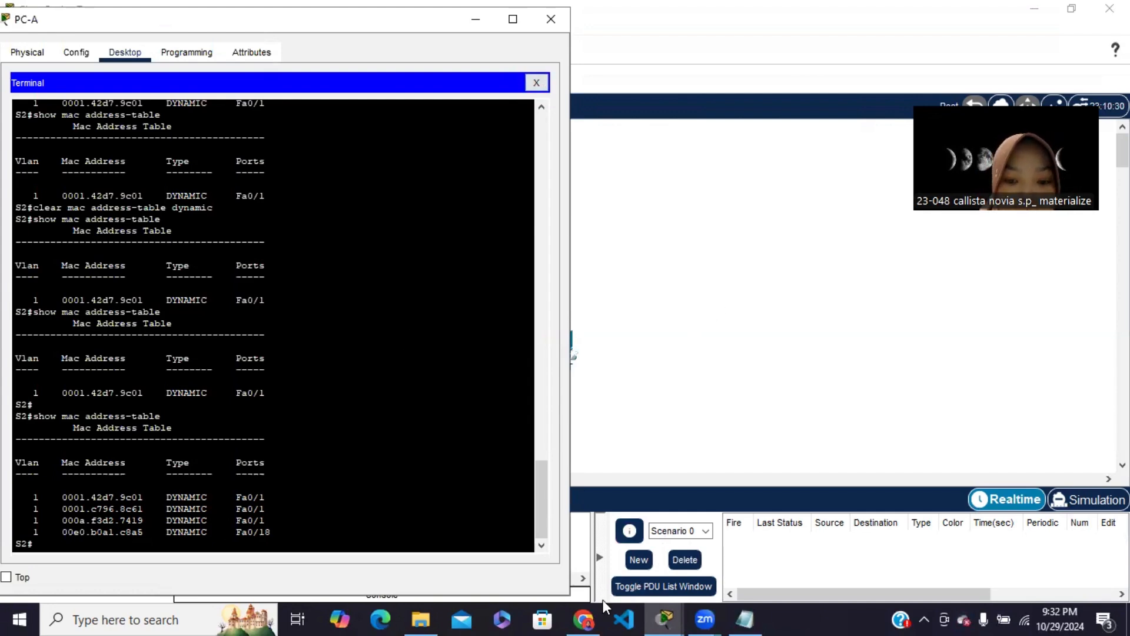
# Read task 4 of the module in Chrome and open PC-B's Command Prompt in Packet Tracer
pyautogui.click(583, 618)
pyautogui.scroll(-2, 527, 476)
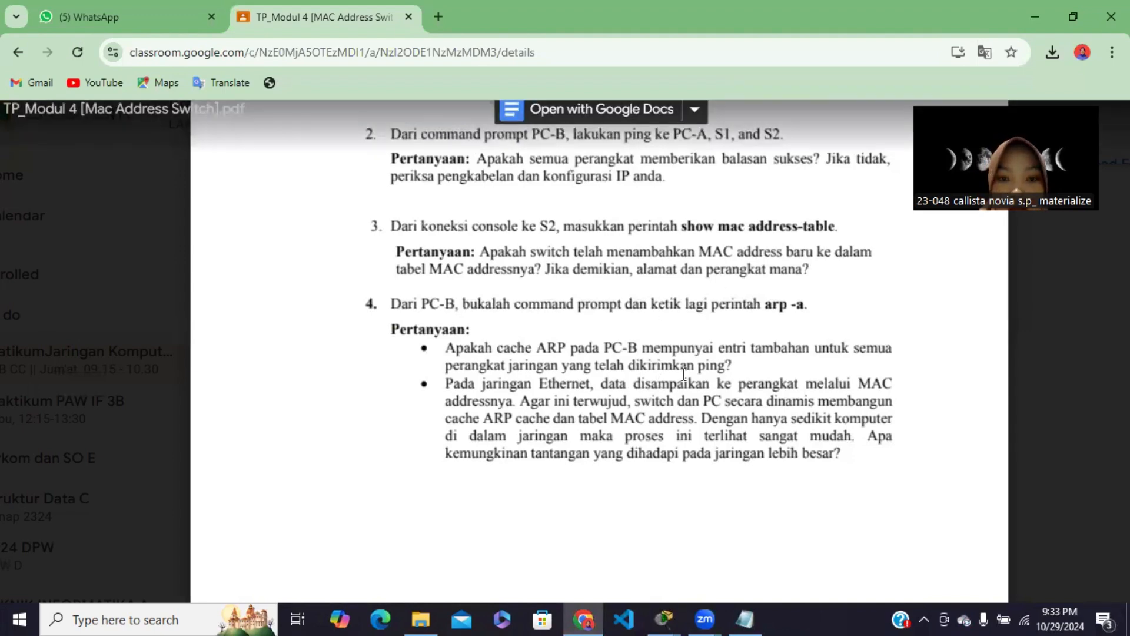
pyautogui.click(660, 617)
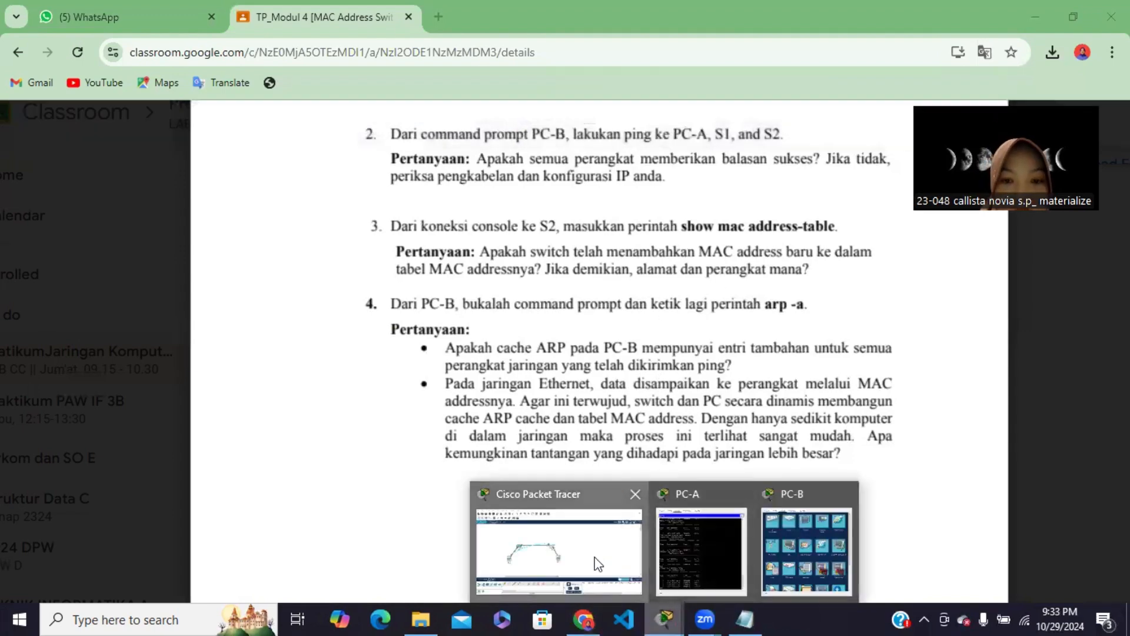
pyautogui.click(562, 544)
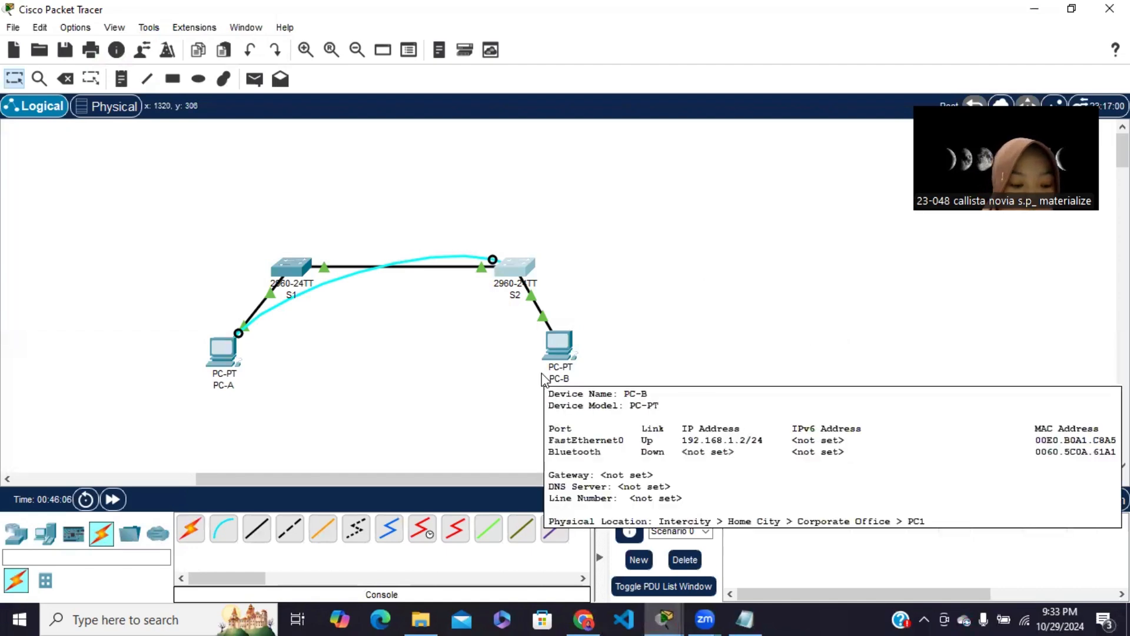
pyautogui.moveTo(544, 378)
pyautogui.click(564, 338)
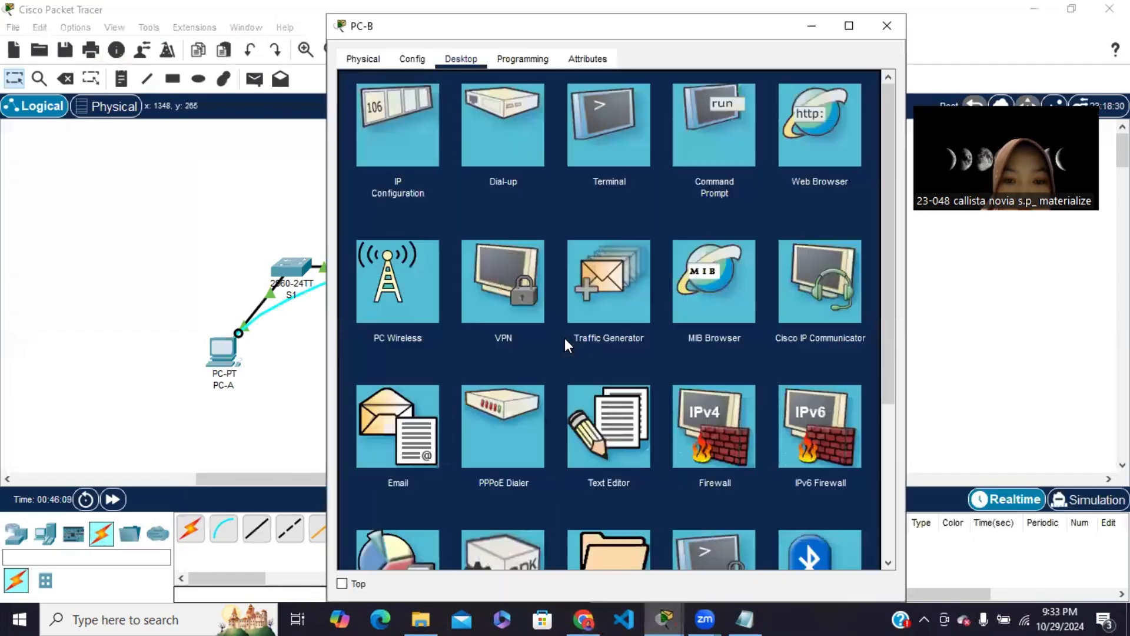
pyautogui.click(732, 132)
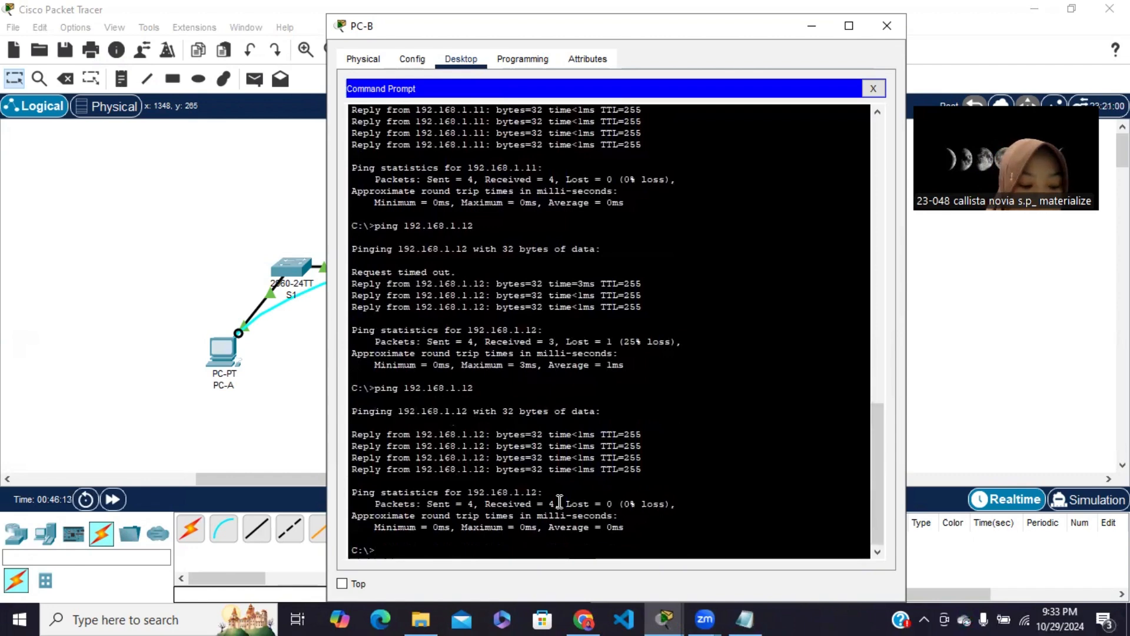
# Run arp -a in PC-B's Command Prompt to list its ARP cache
pyautogui.write('ar')
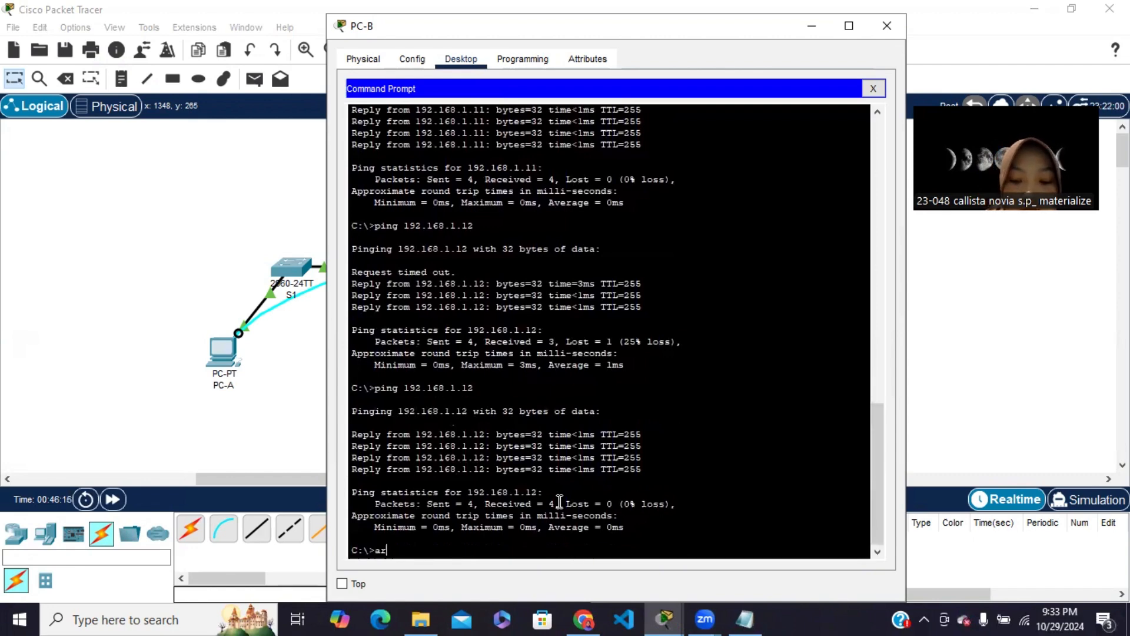
pyautogui.write('p -a')
pyautogui.press('Return')
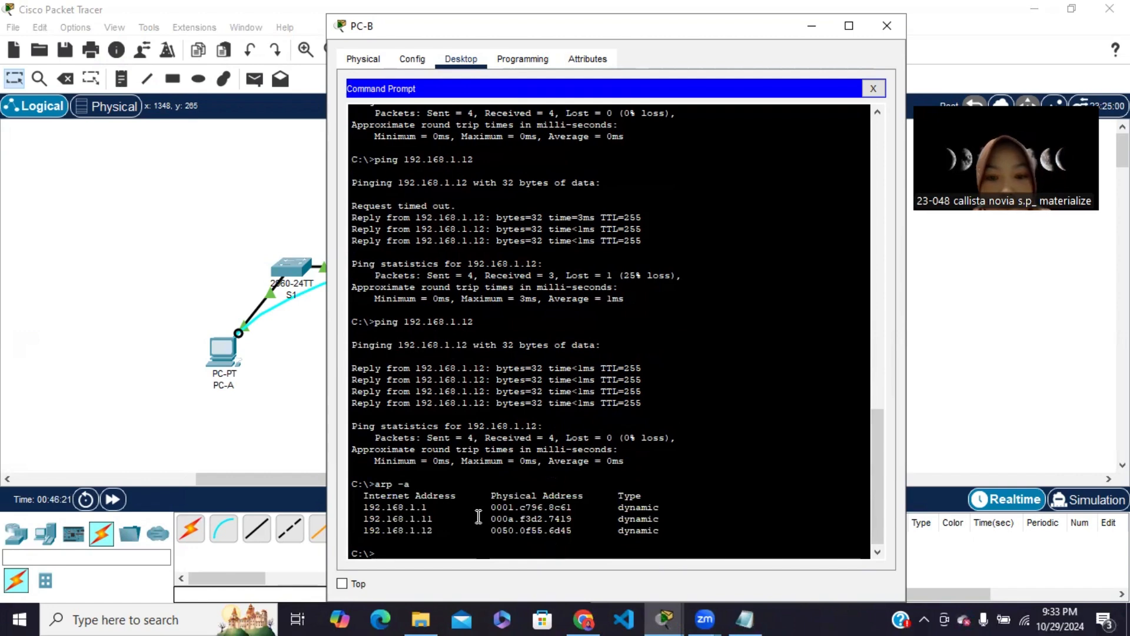
# Compare PC-B's ARP cache entries with the task 4 questions in Chrome, minimize the PC-B window and review the module questions
pyautogui.click(586, 617)
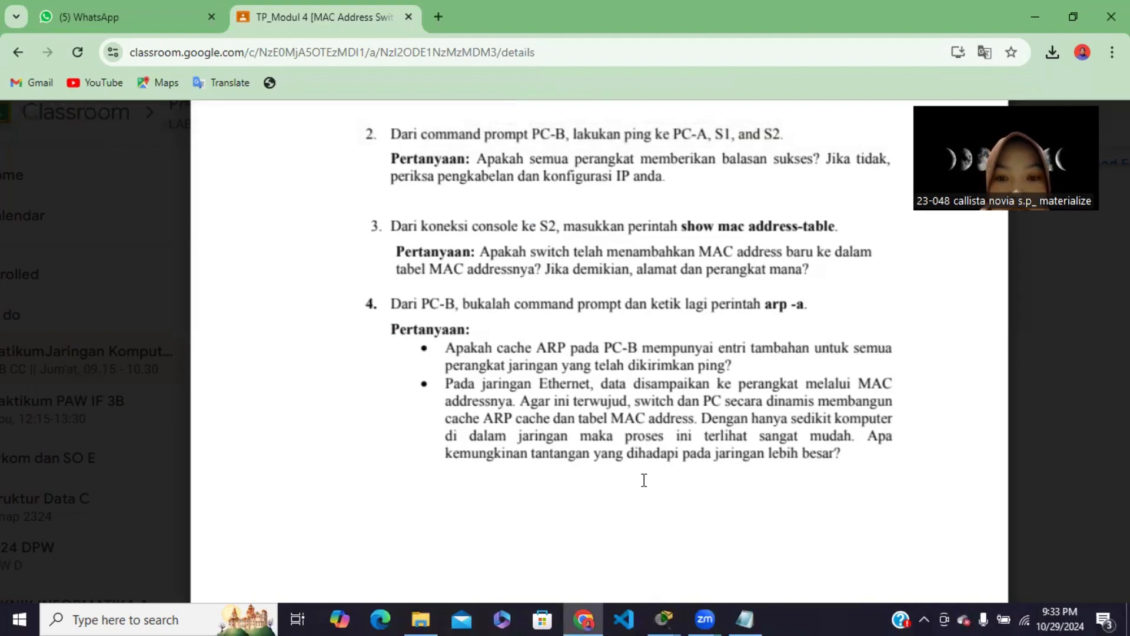
pyautogui.moveTo(667, 616)
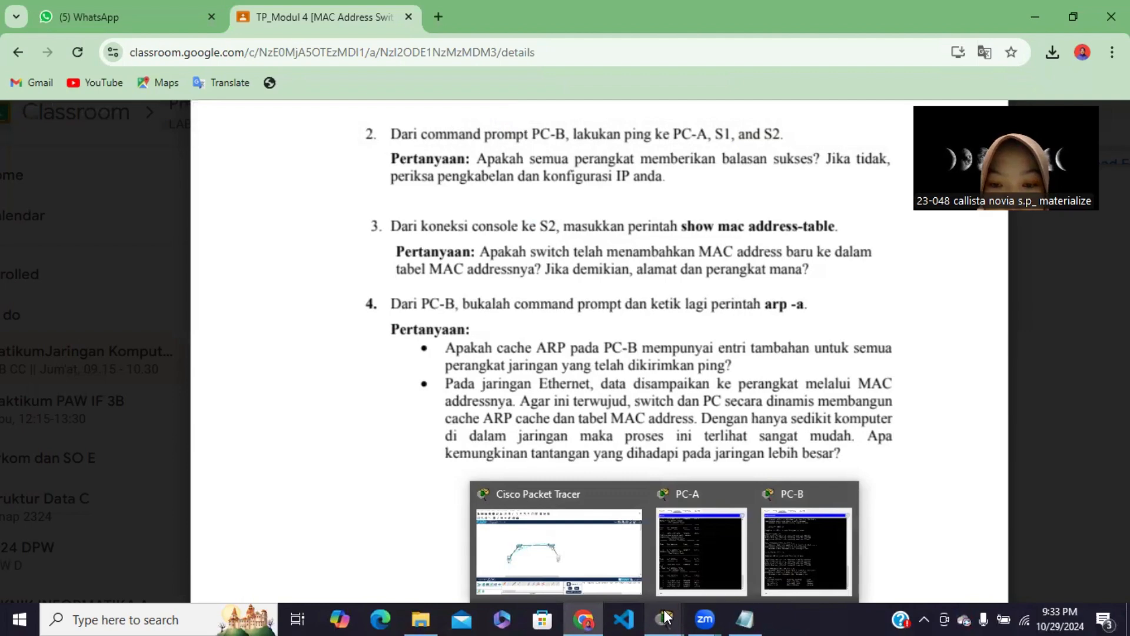
pyautogui.click(799, 546)
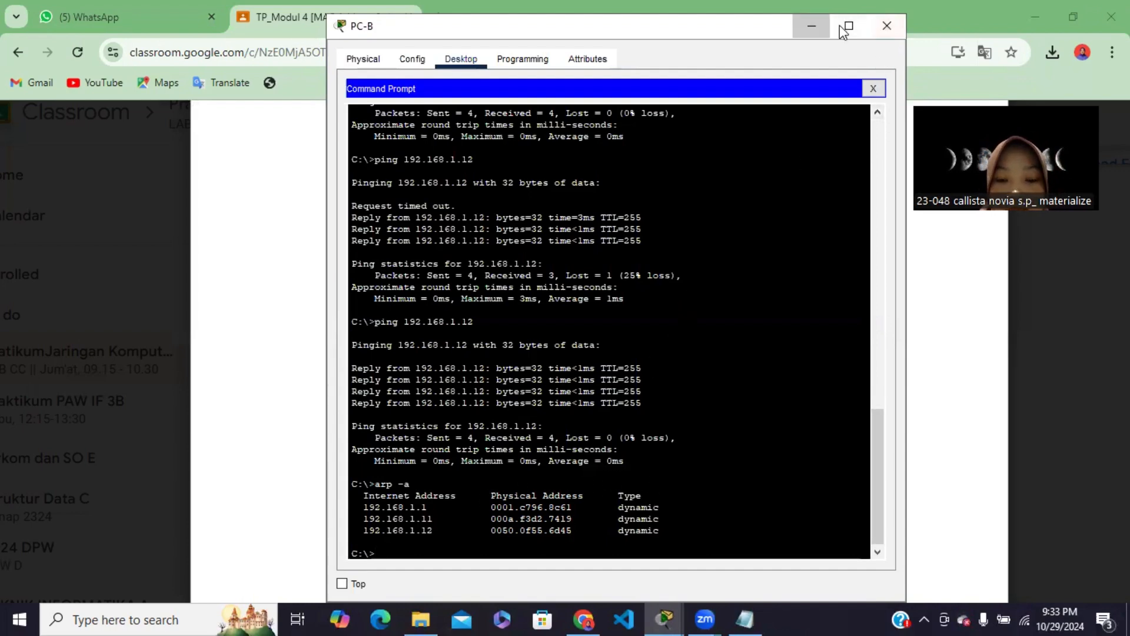
pyautogui.click(811, 26)
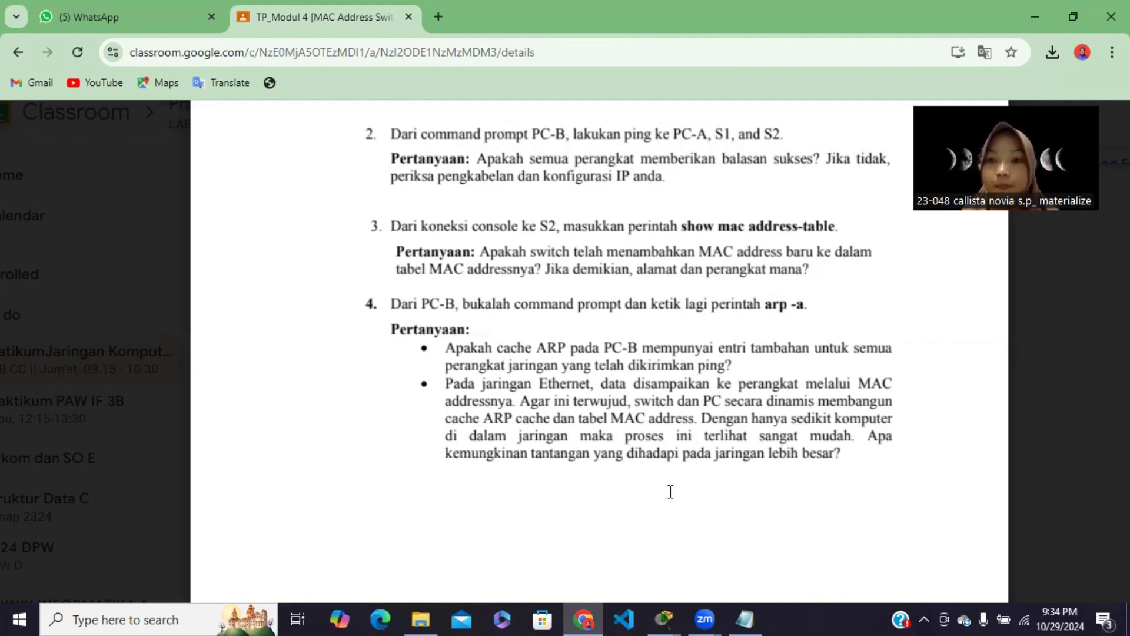
pyautogui.scroll(1, 667, 286)
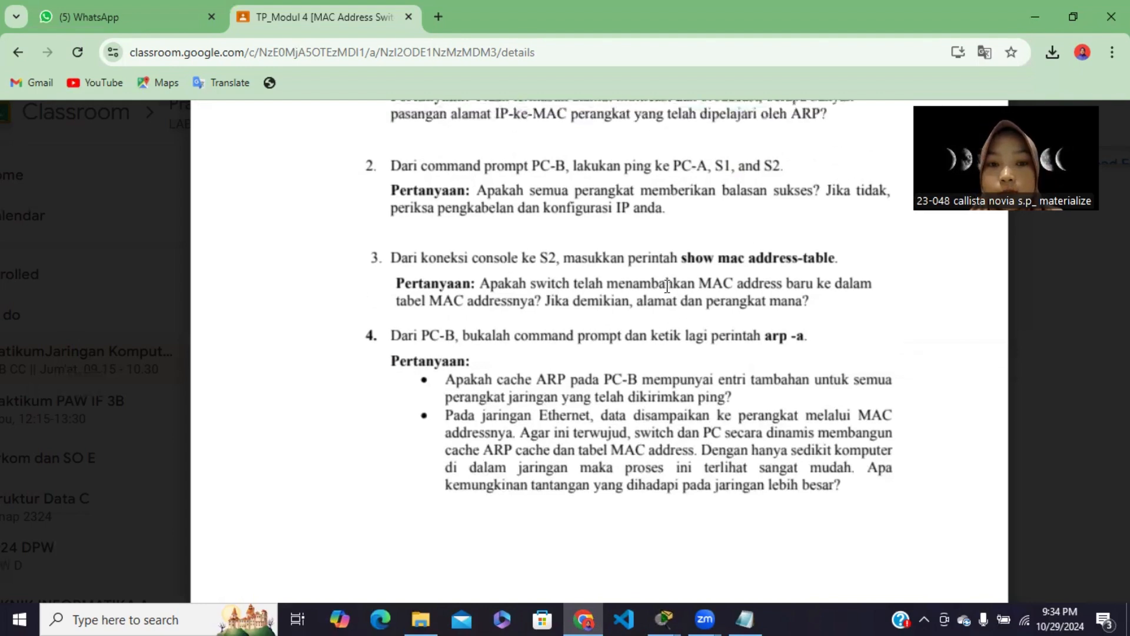